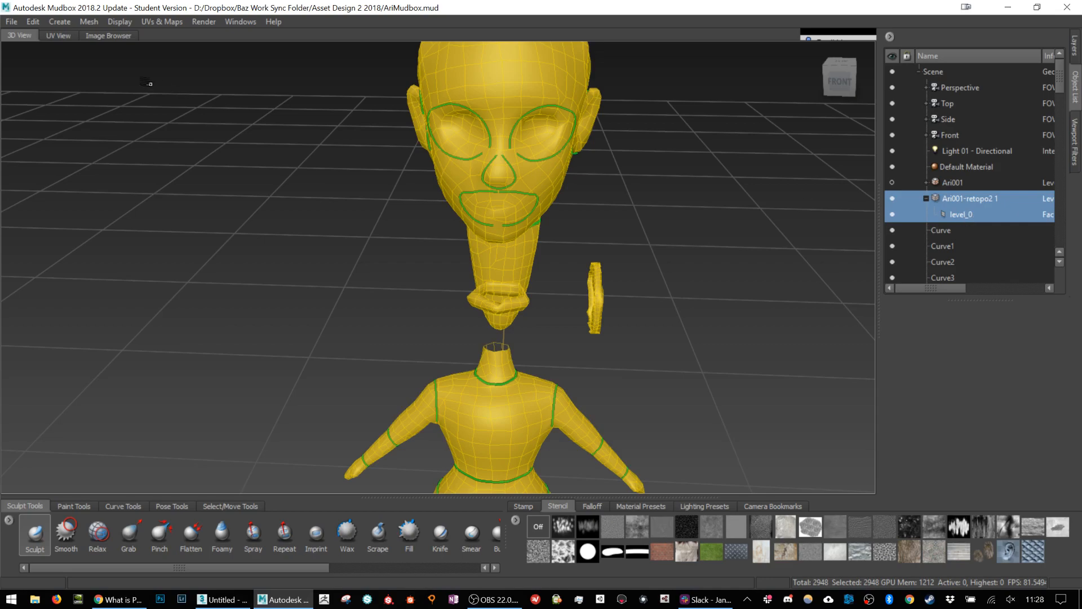
# Export the selected Ari001-retopo2 1 mesh as AriLow.fbx in the AriHightoLowPoly folder, replacing the existing file
pyautogui.click(13, 22)
pyautogui.click(66, 185)
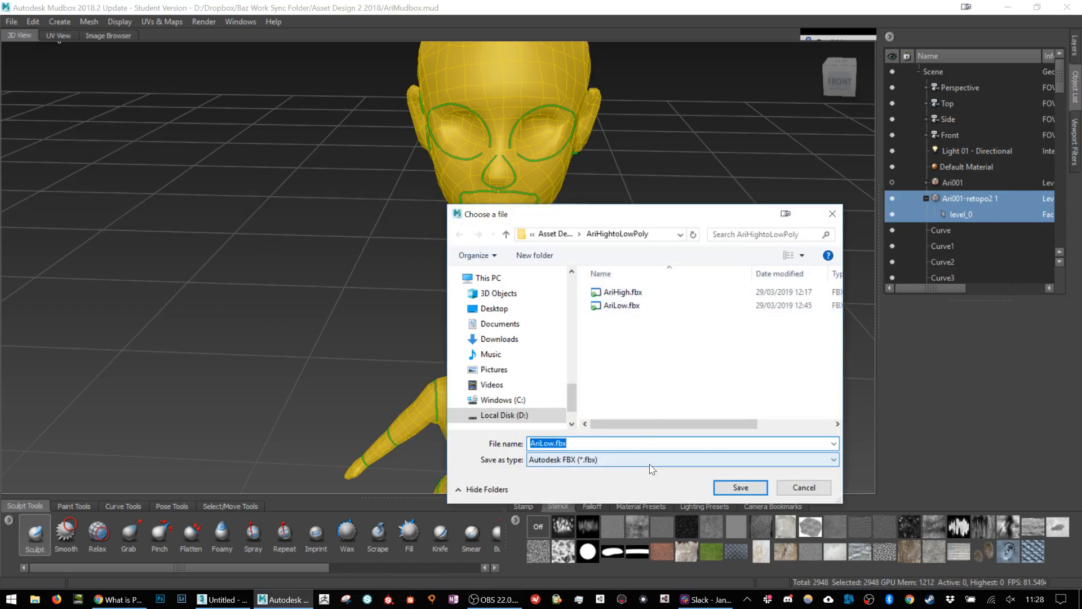
pyautogui.doubleClick(639, 308)
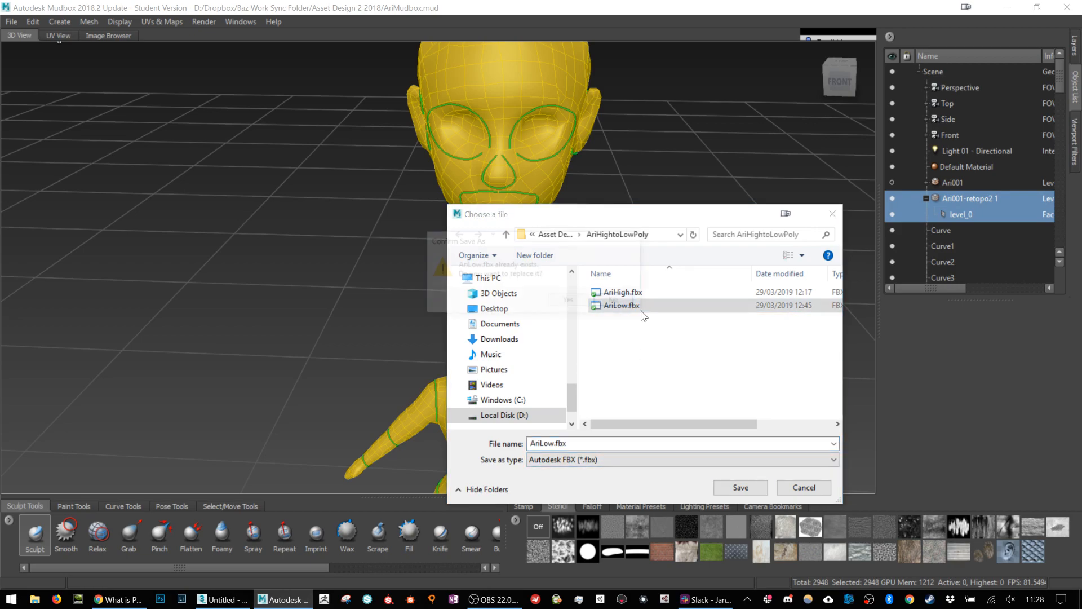
pyautogui.click(572, 301)
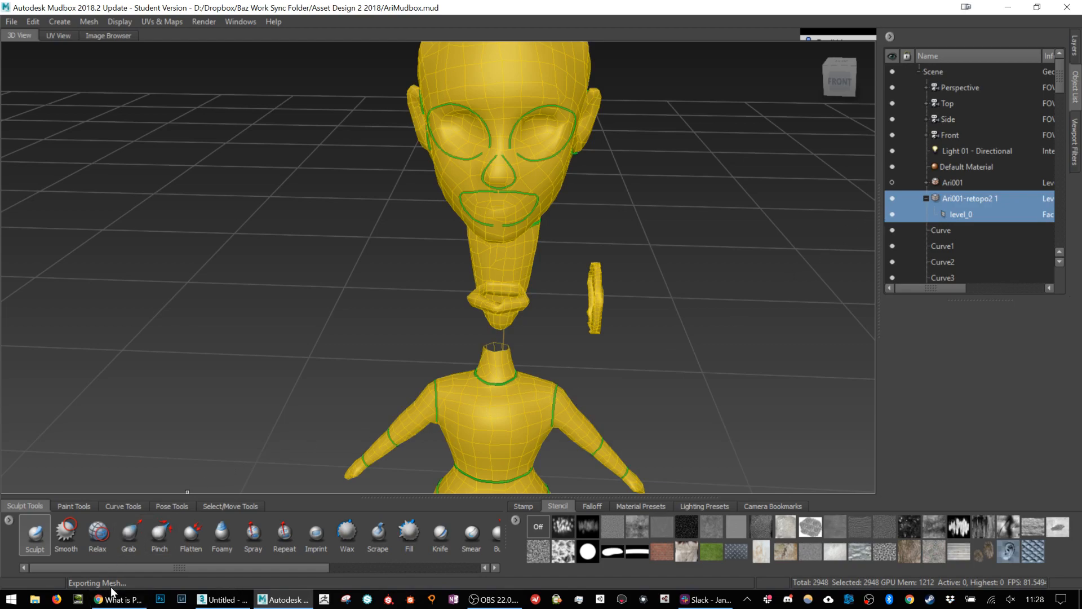
# Hide the retopologised mesh, show the Ari001 sculpt and select its level_4 subdivision
pyautogui.click(892, 199)
pyautogui.click(892, 183)
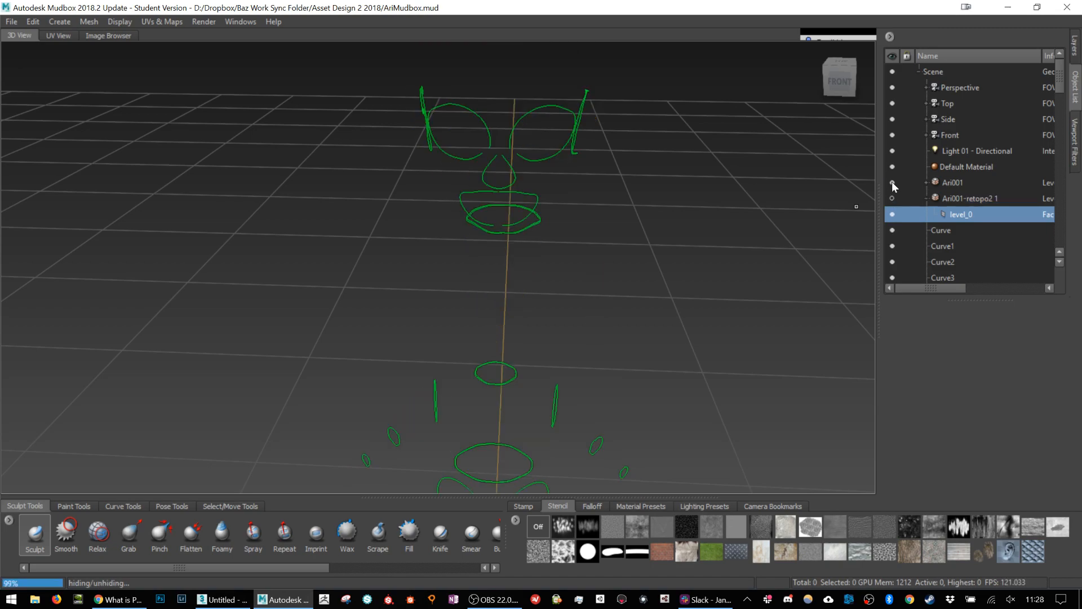
pyautogui.click(955, 182)
pyautogui.click(926, 183)
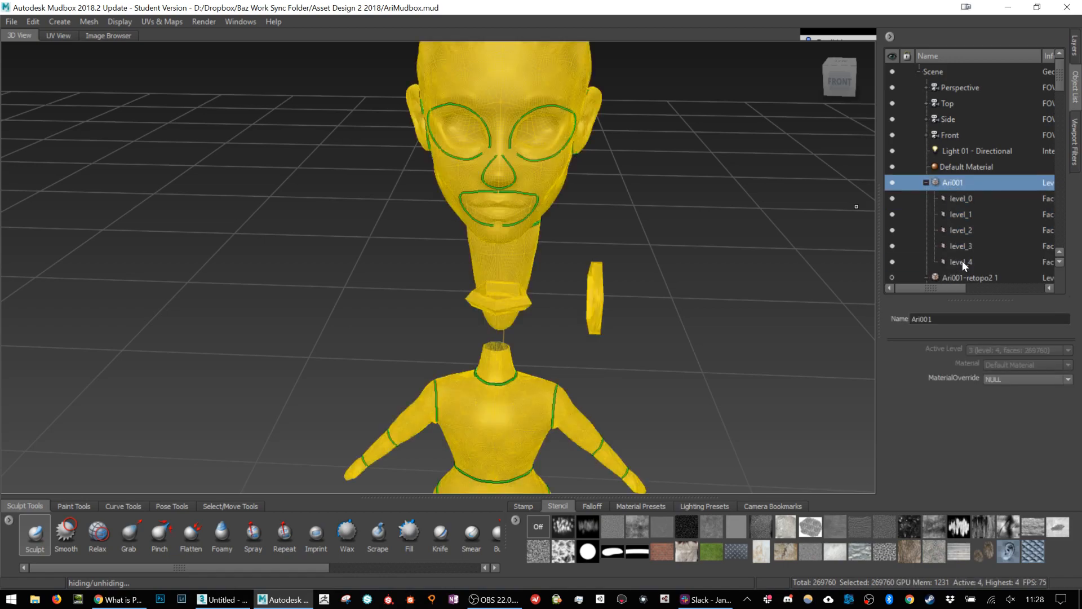
pyautogui.click(962, 263)
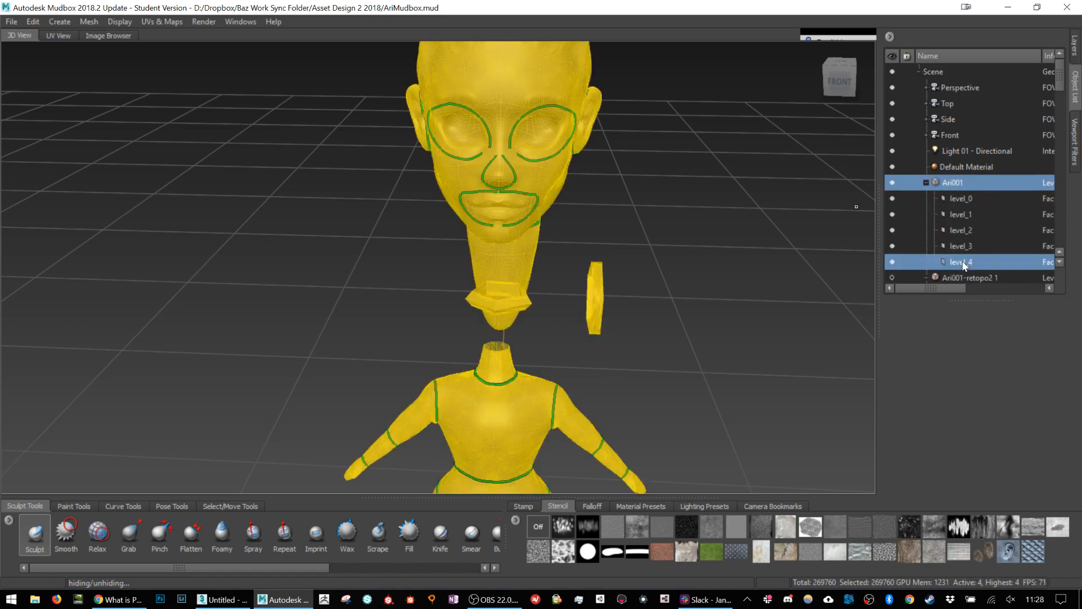
# Export the selected level_4 sculpt as AriHigh.fbx, replacing the existing file
pyautogui.click(11, 21)
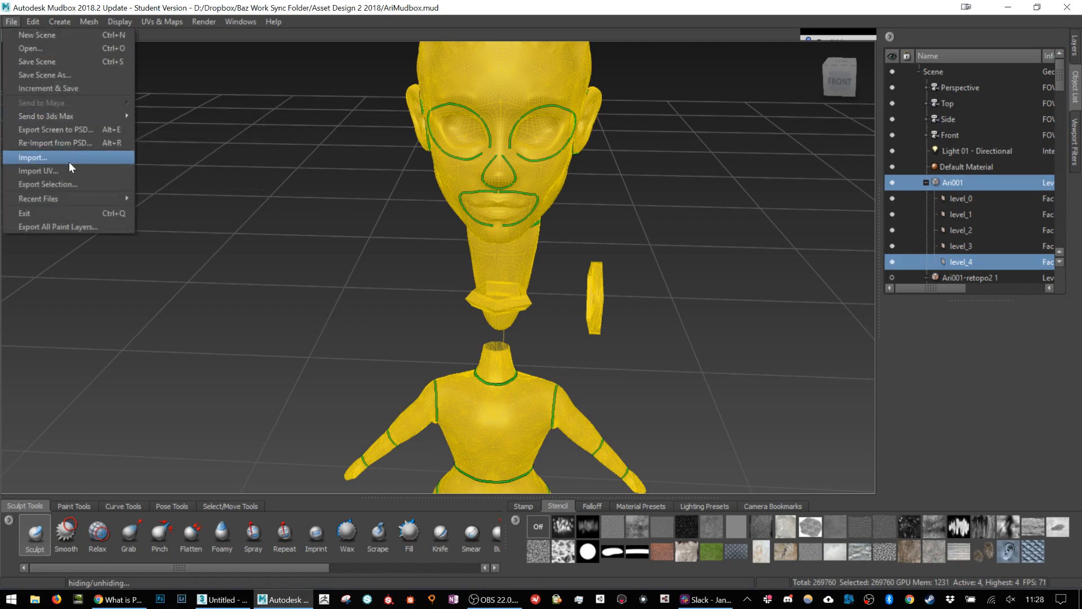
pyautogui.click(48, 184)
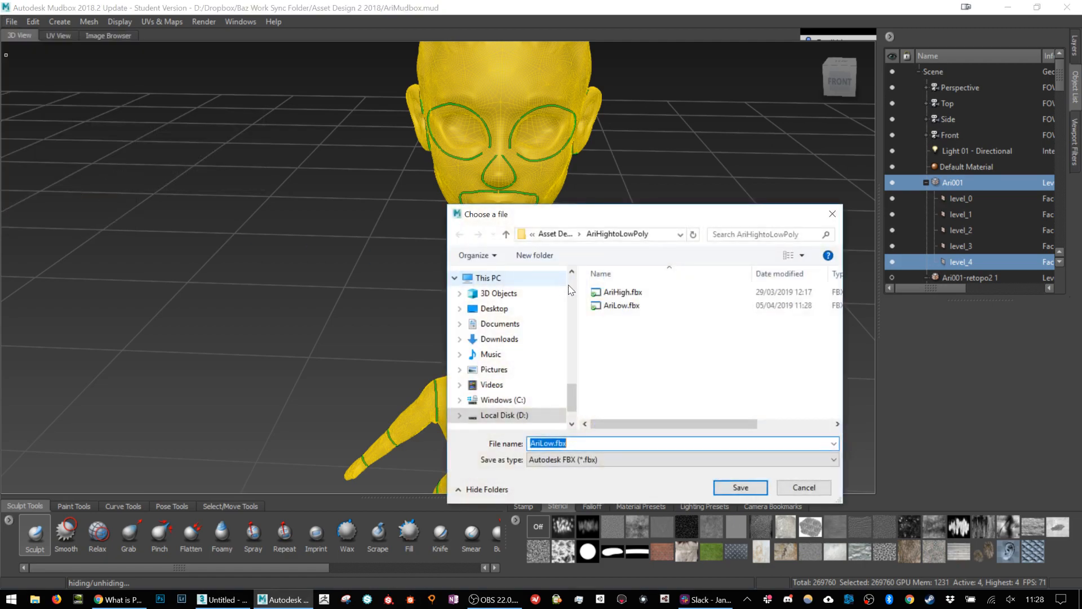
pyautogui.doubleClick(620, 293)
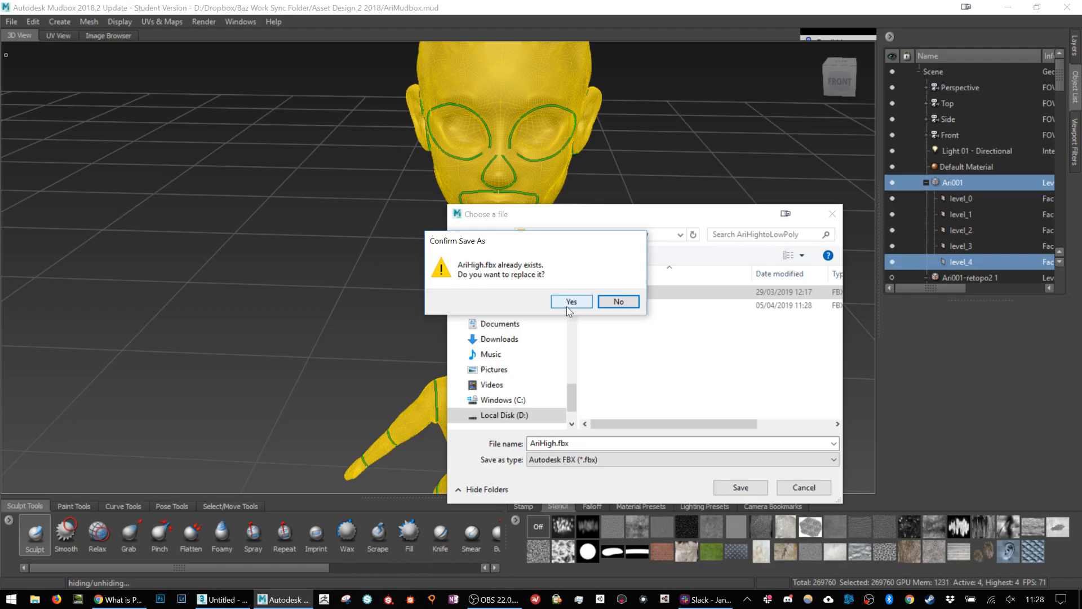
pyautogui.click(571, 302)
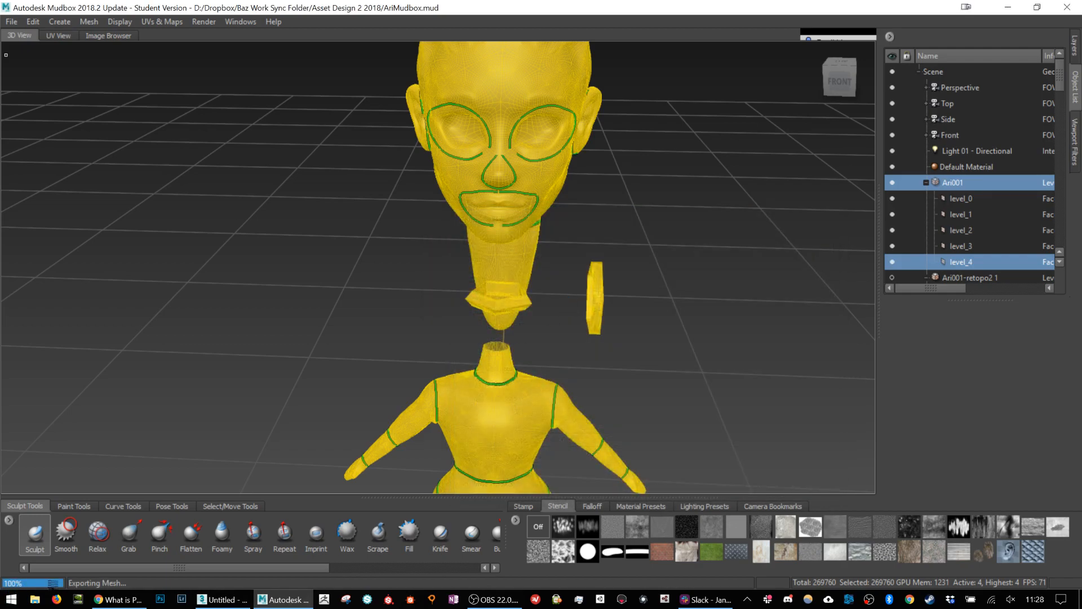
# Switch to 3ds Max and try to import AriHigh.fbx with the Update animation file content setting
pyautogui.click(234, 601)
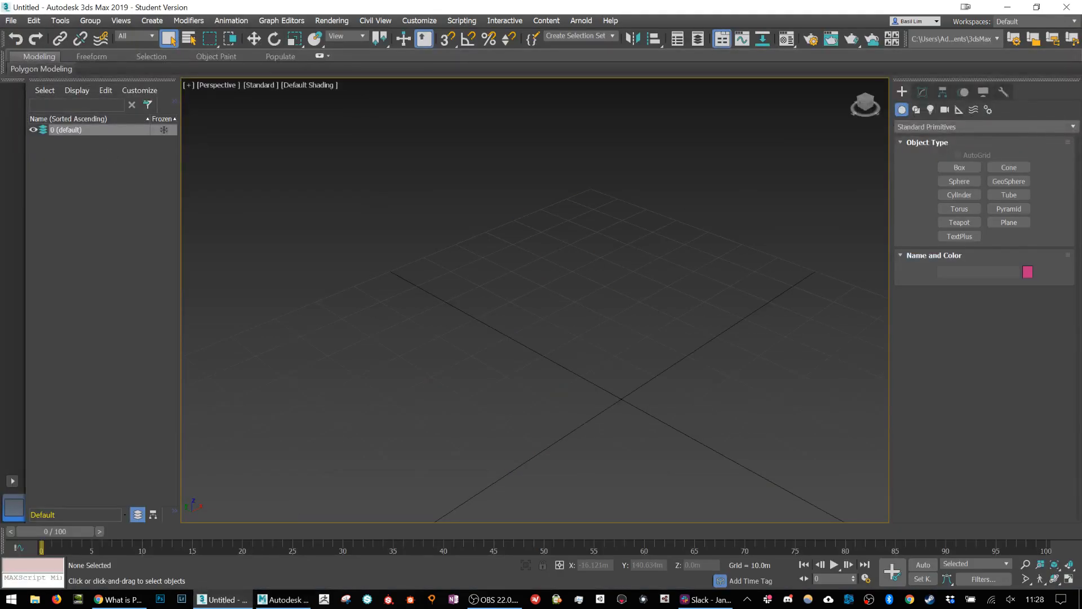
pyautogui.click(11, 21)
pyautogui.moveTo(79, 187)
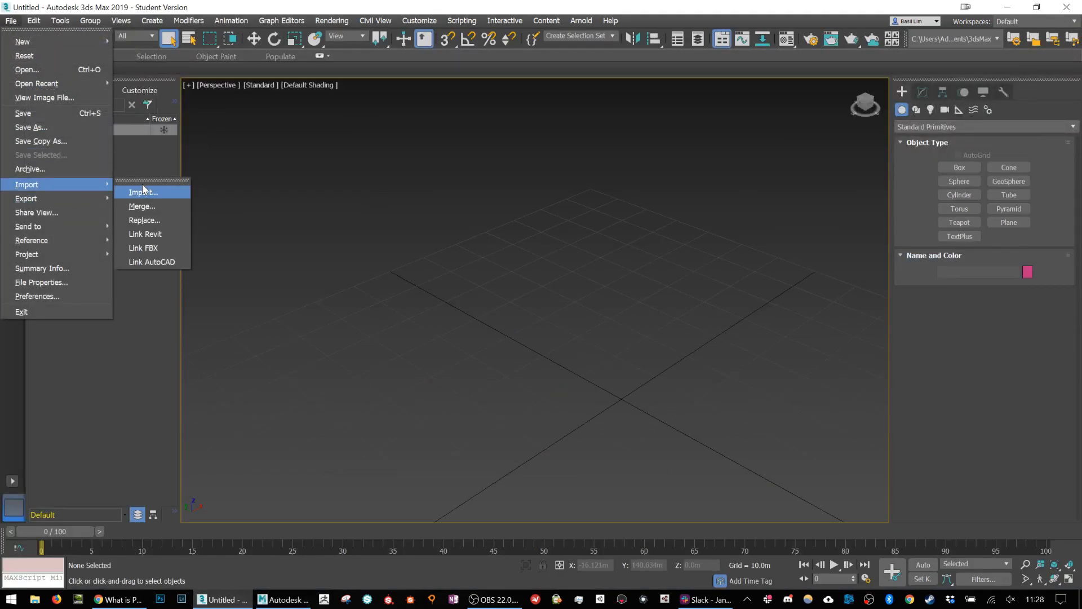
pyautogui.click(144, 191)
pyautogui.click(12, 20)
pyautogui.moveTo(57, 185)
pyautogui.click(138, 193)
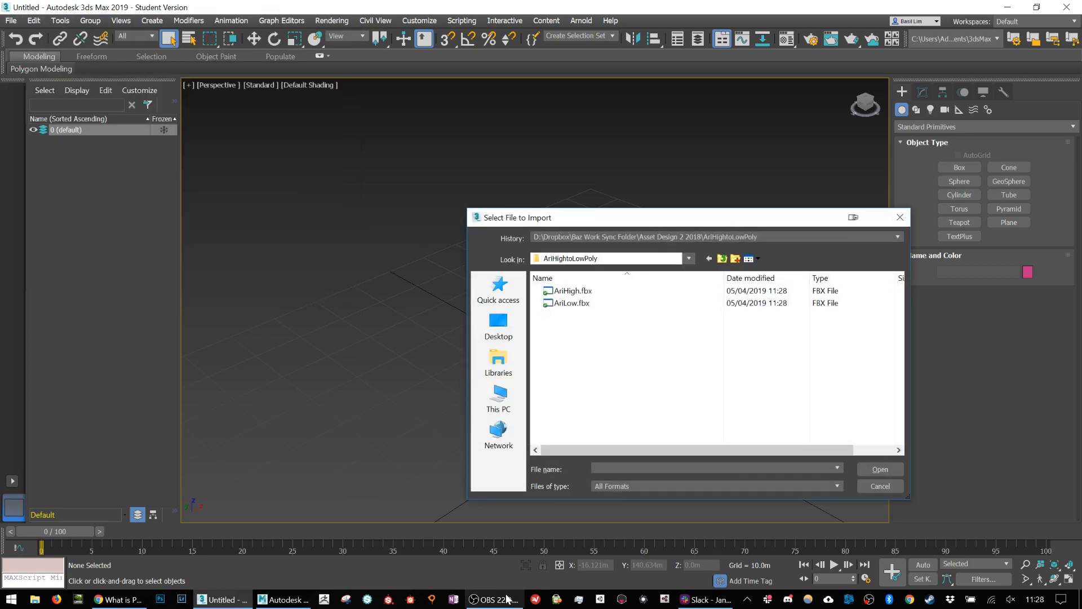
pyautogui.click(503, 600)
pyautogui.click(503, 600)
pyautogui.doubleClick(575, 288)
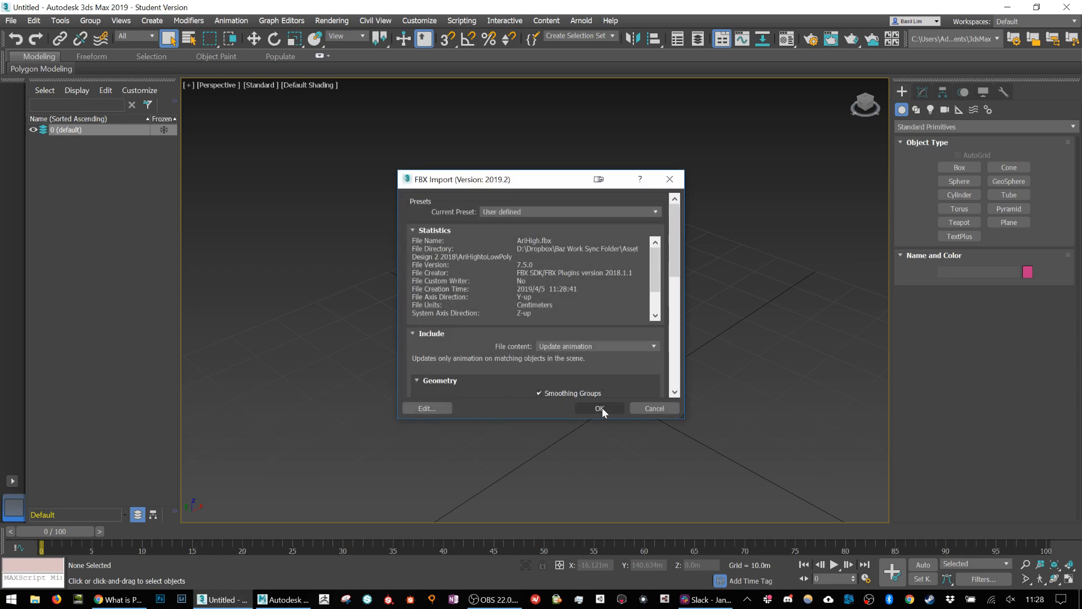
pyautogui.click(601, 404)
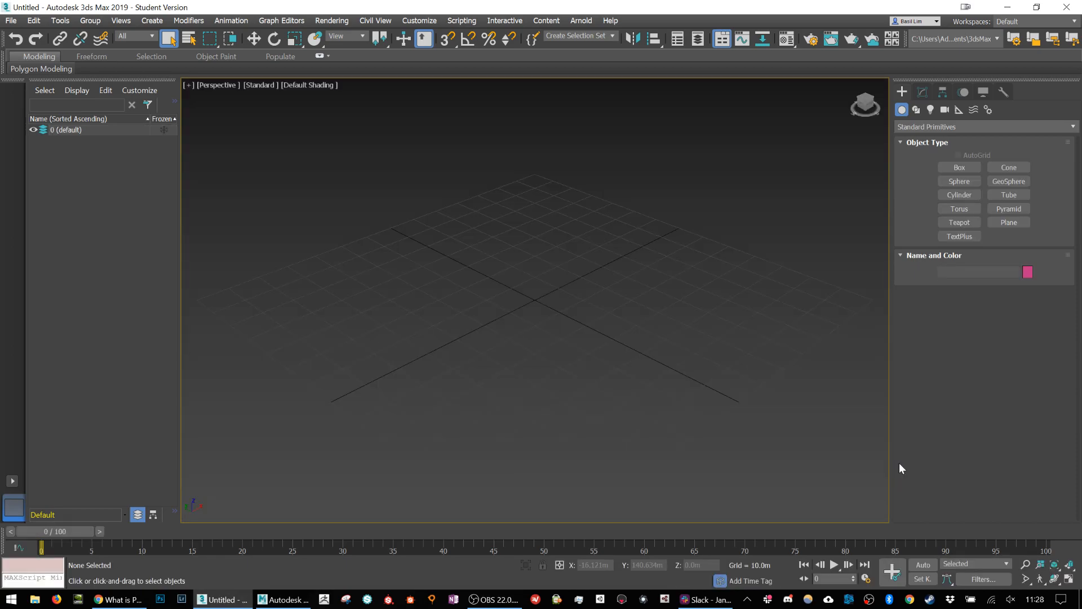
# Try to import AriLow.fbx into the empty scene with the current FBX import settings
pyautogui.moveTo(587, 387); pyautogui.dragTo(540, 352, button='middle')
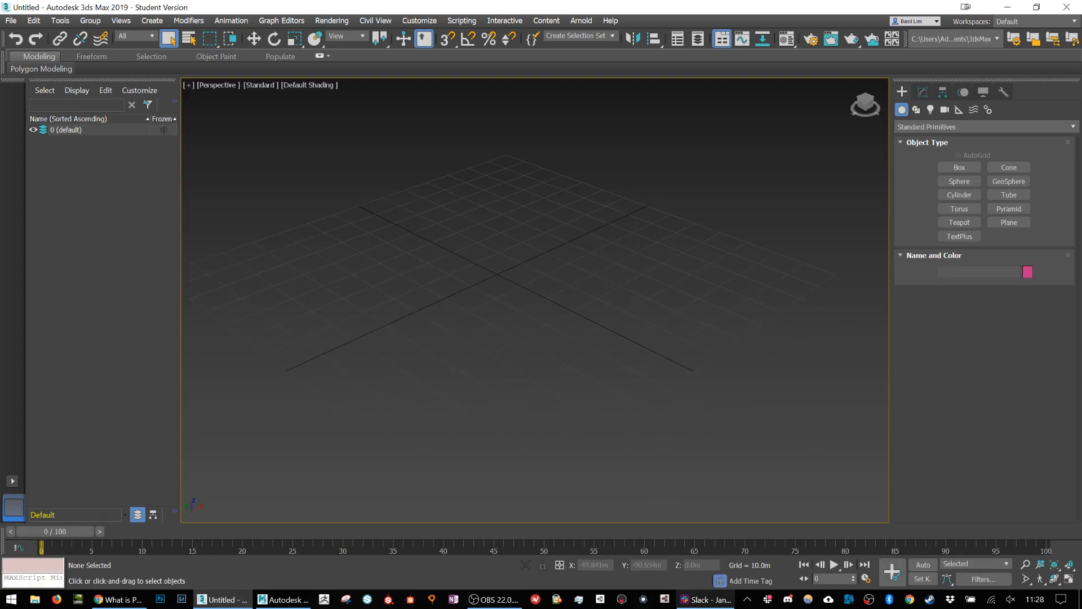
pyautogui.click(11, 20)
pyautogui.moveTo(31, 185)
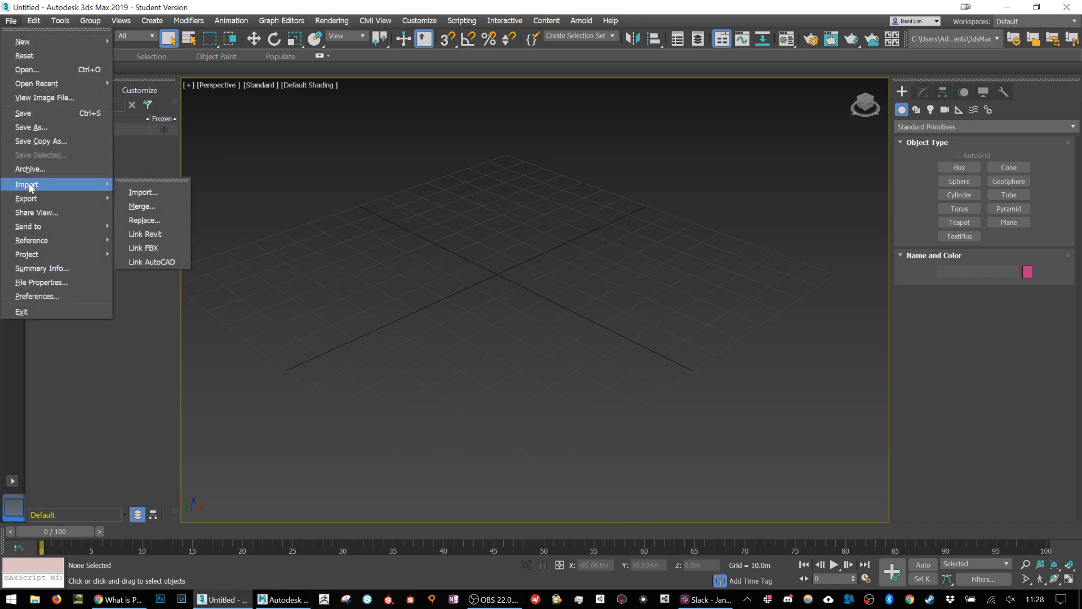
pyautogui.click(156, 192)
pyautogui.doubleClick(583, 304)
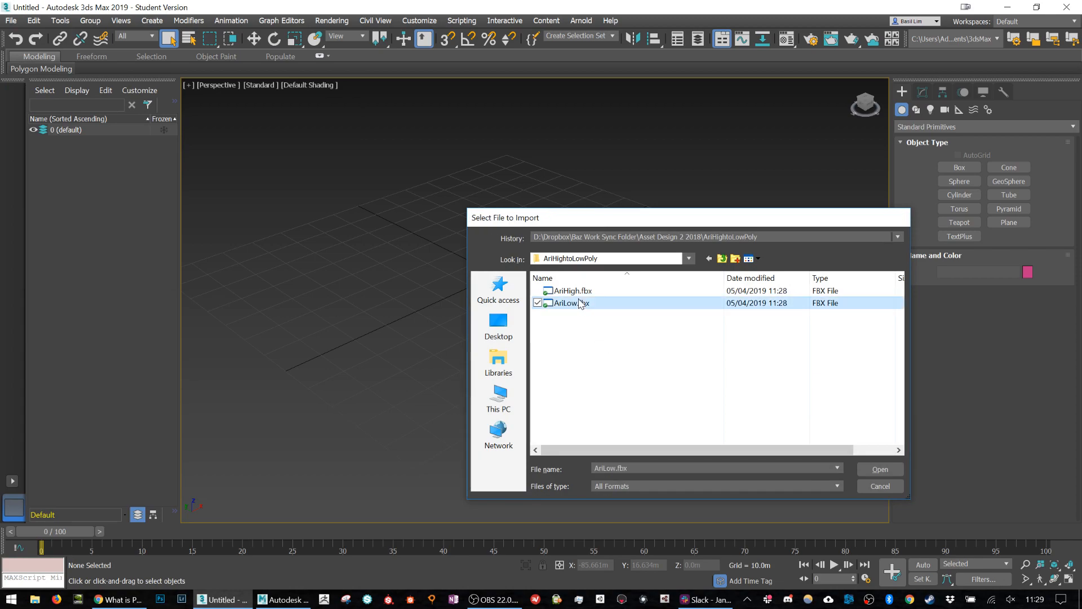
pyautogui.click(599, 408)
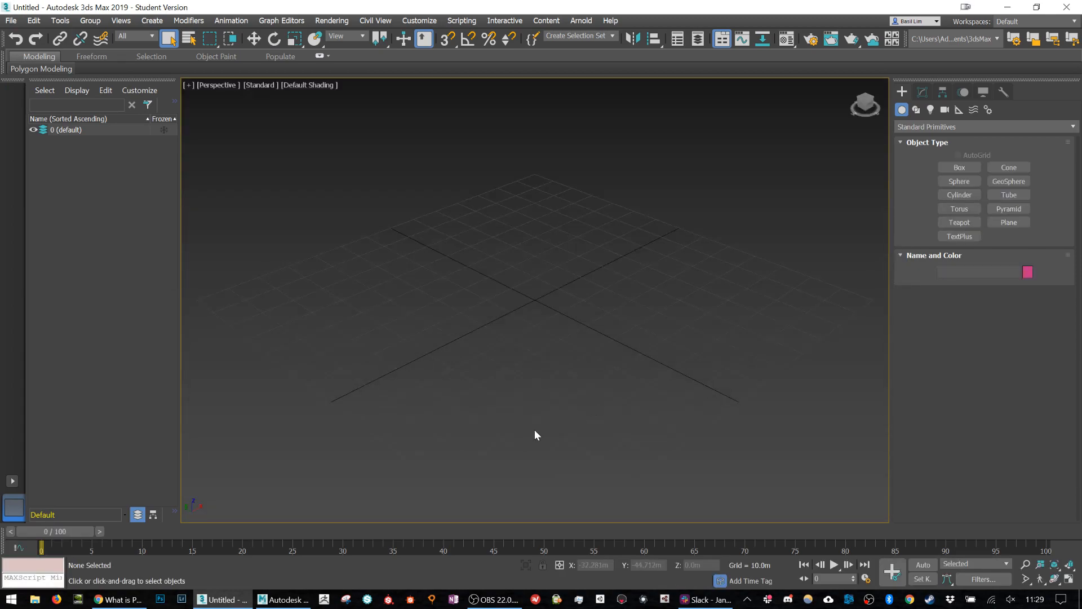
# Switch back to Mudbox and export the selected level_4 sculpt in OBJ format as AriHigh.obj
pyautogui.click(283, 599)
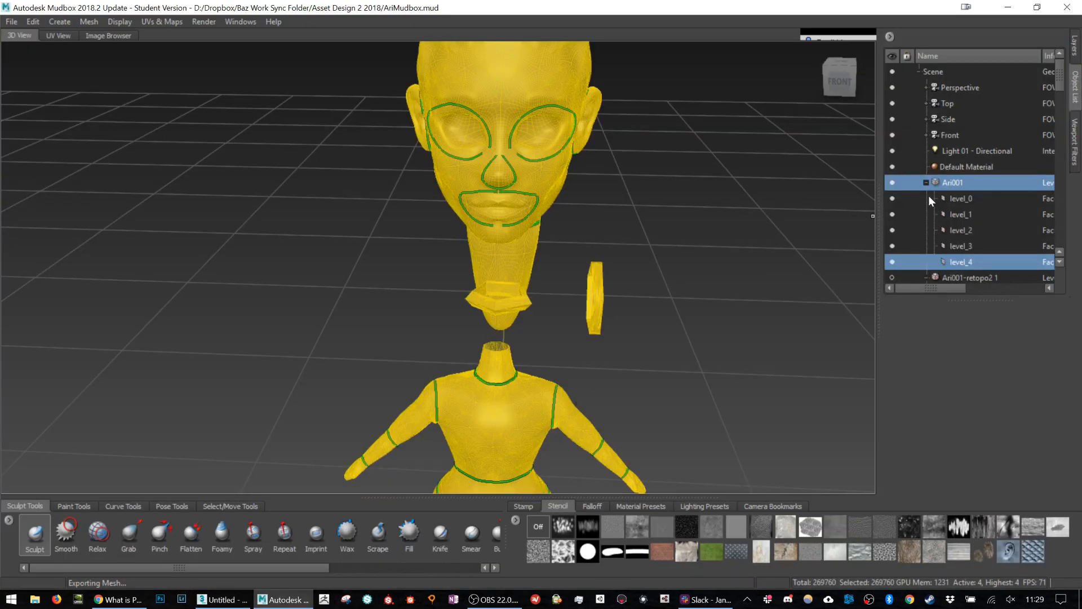
pyautogui.click(16, 21)
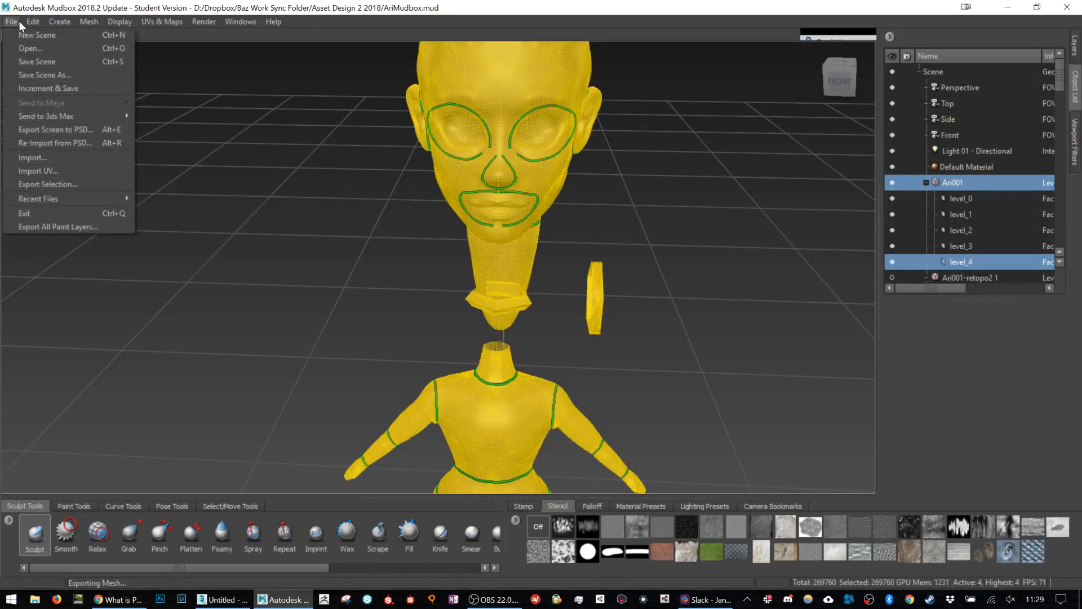
pyautogui.click(45, 185)
pyautogui.click(567, 459)
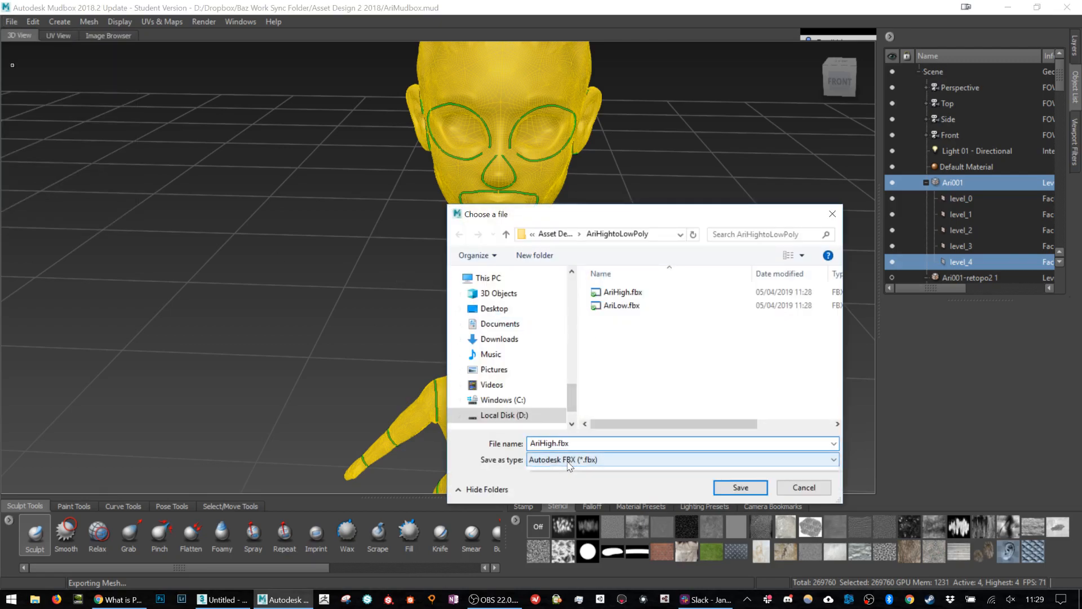
pyautogui.click(589, 480)
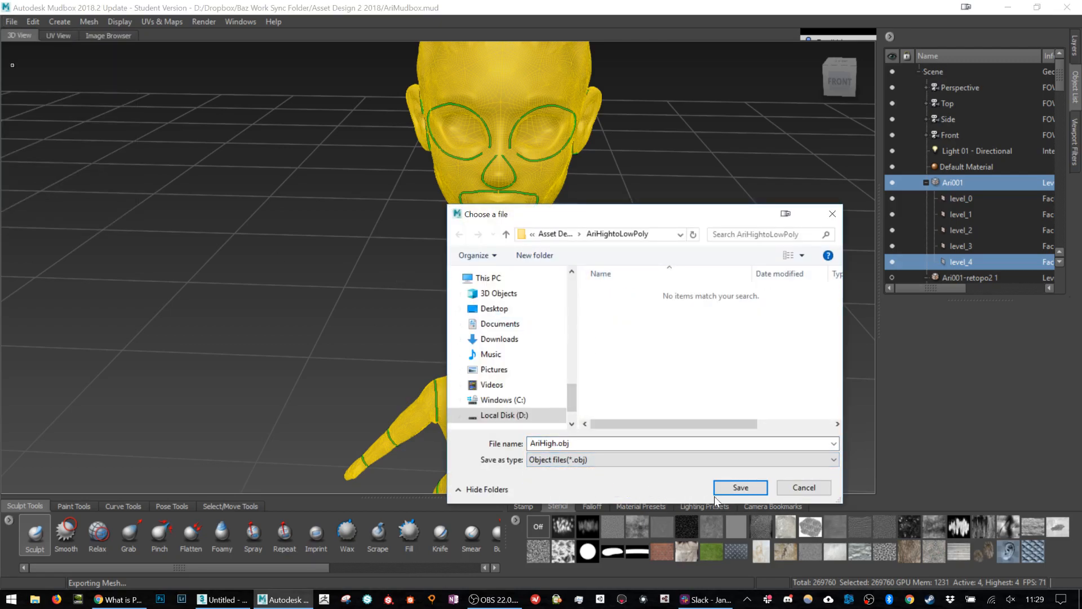
pyautogui.click(756, 487)
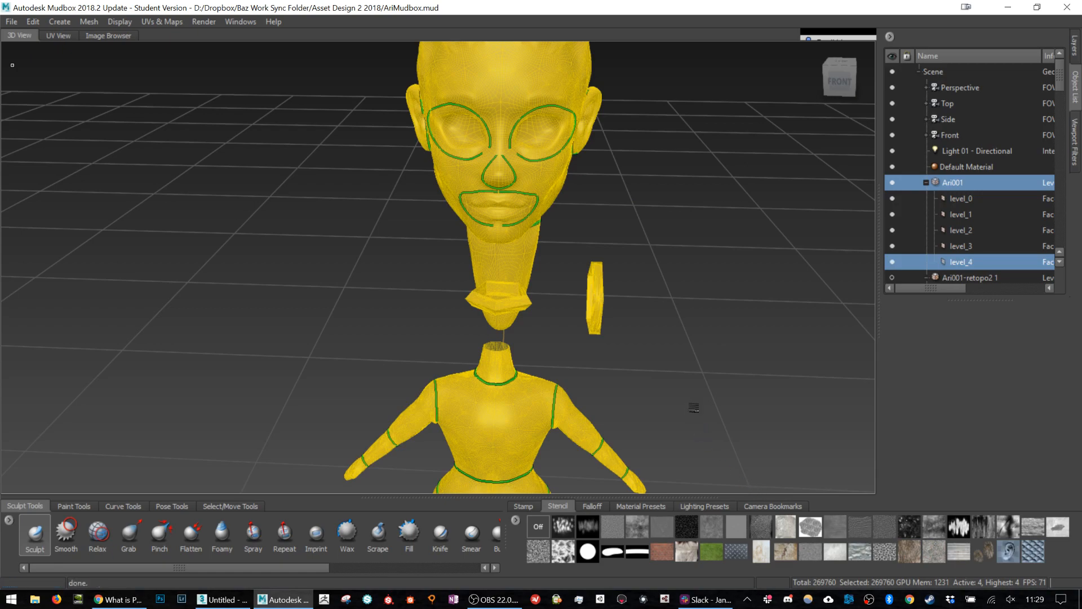
# Hide the Ari001 sculpt, show Ari001-retopo2 1 and select its level_0 mesh
pyautogui.click(892, 182)
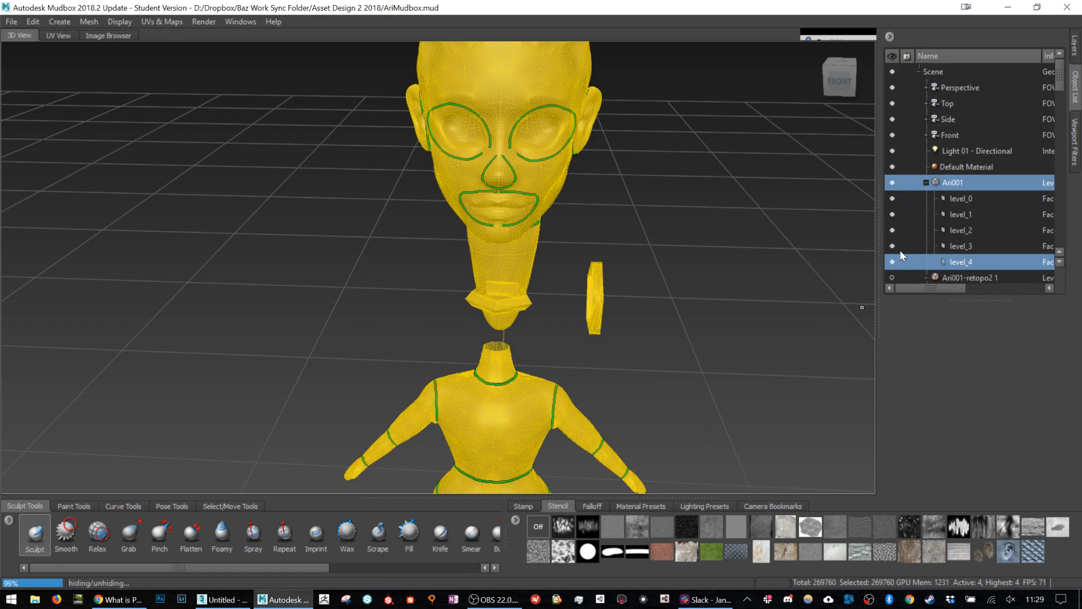
pyautogui.click(892, 277)
pyautogui.scroll(-2, 949, 215)
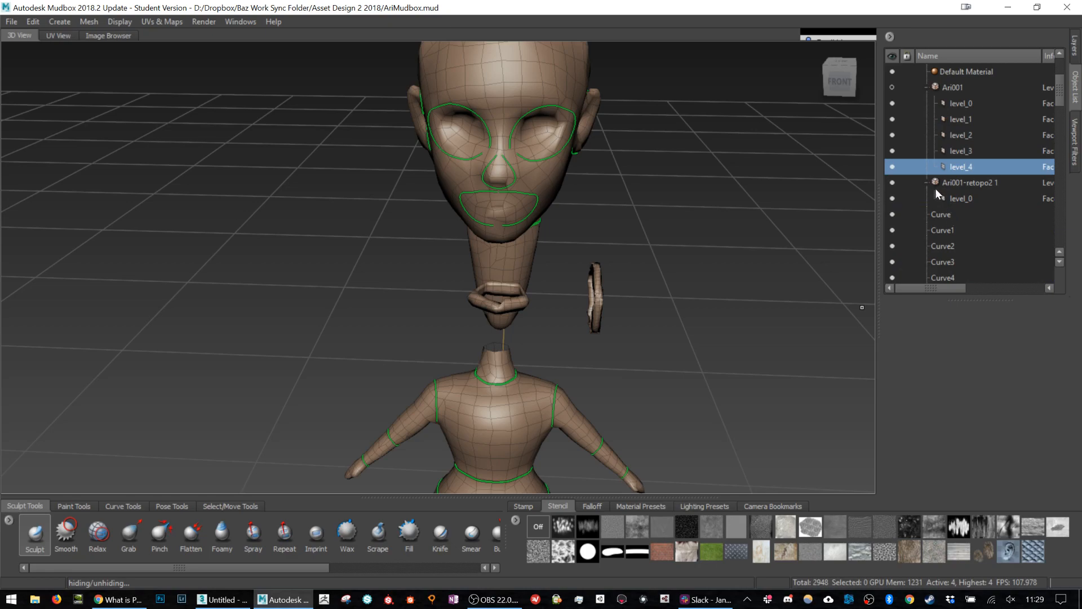
pyautogui.click(952, 194)
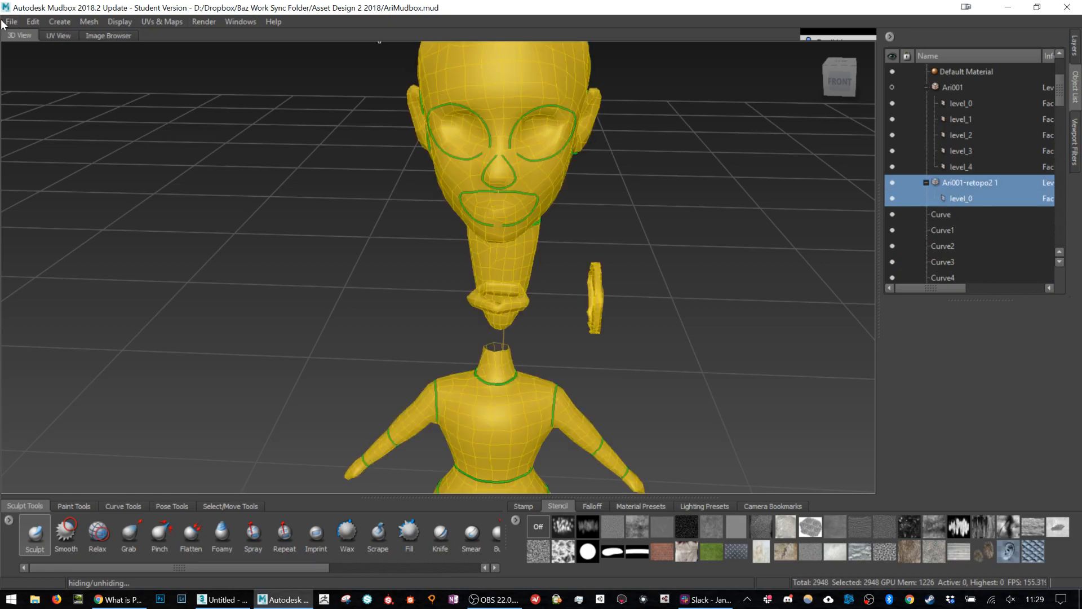
# Export the selected retopologised mesh in OBJ format as AriLow.obj
pyautogui.click(3, 22)
pyautogui.click(41, 185)
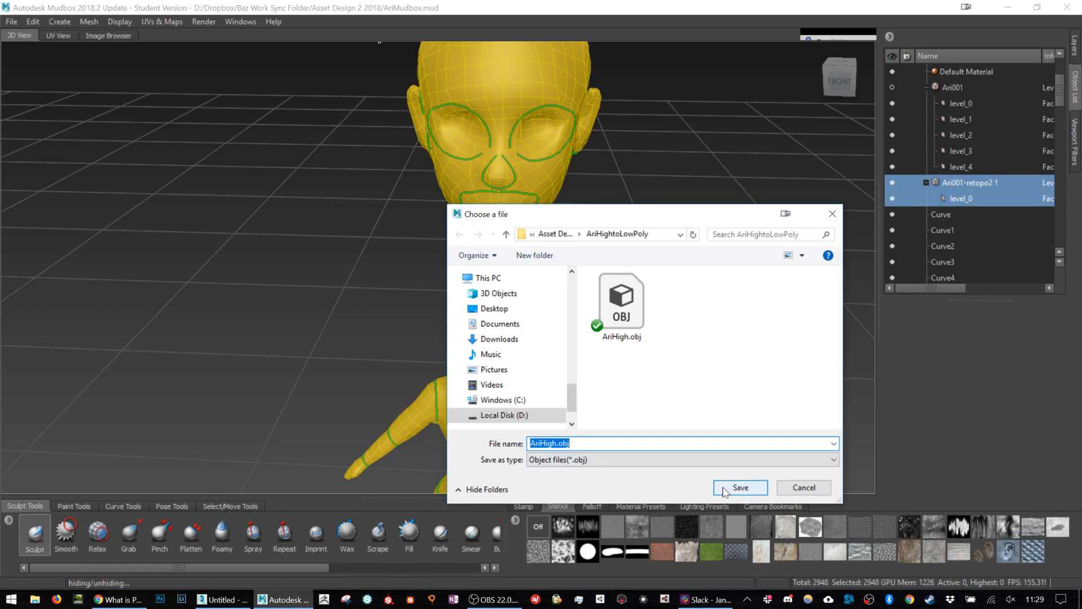
pyautogui.click(557, 443)
pyautogui.press('BackSpace')
pyautogui.press('BackSpace')
pyautogui.press('BackSpace')
pyautogui.press('BackSpace')
pyautogui.write('Low')
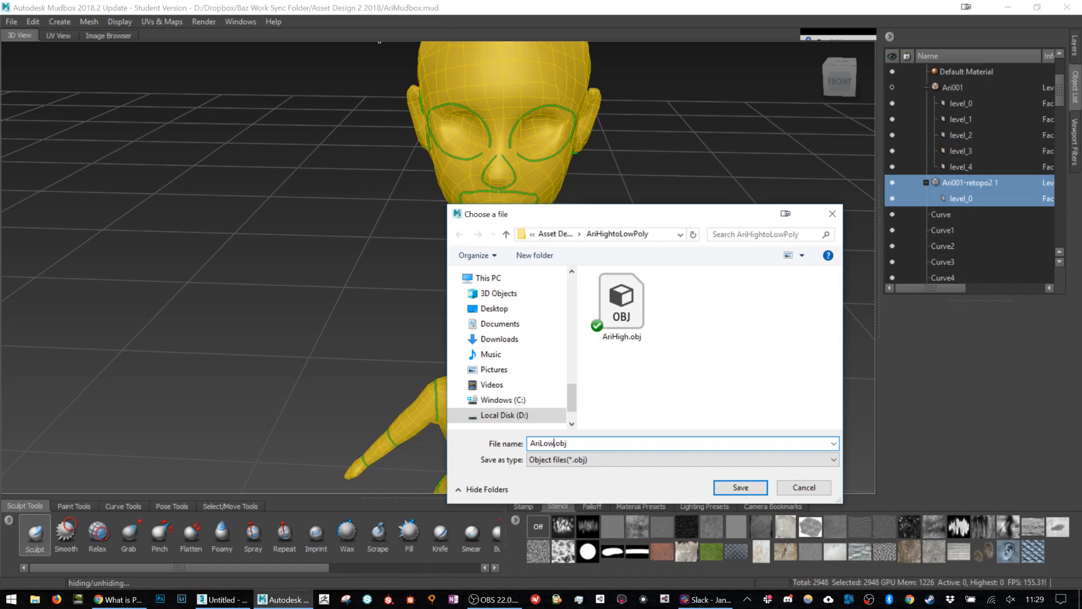
pyautogui.press('Return')
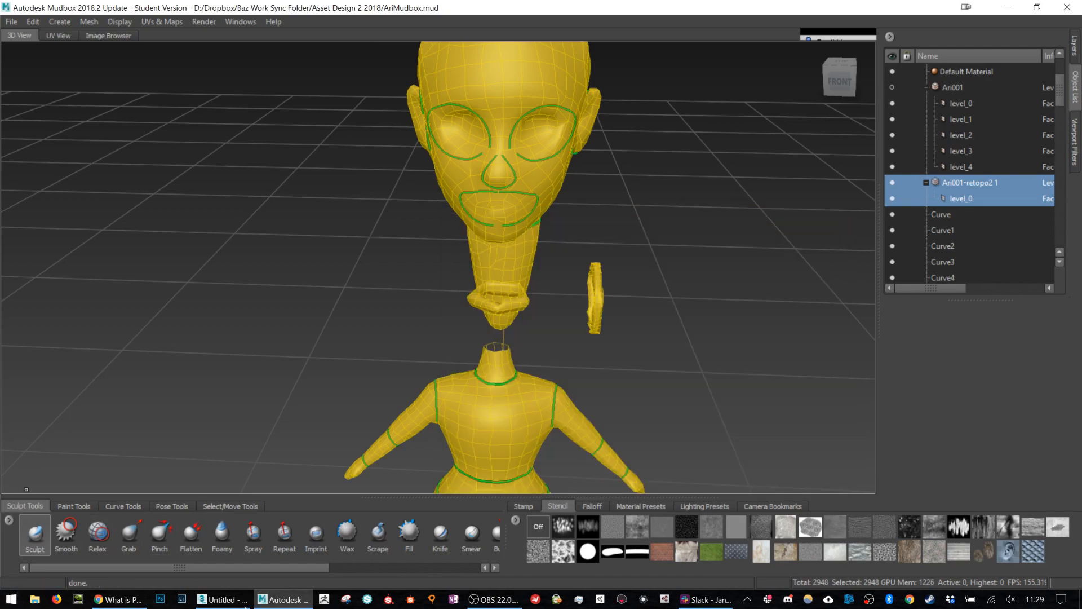
# Switch to 3ds Max and import AriHigh.obj into the scene with the current OBJ import options
pyautogui.click(223, 599)
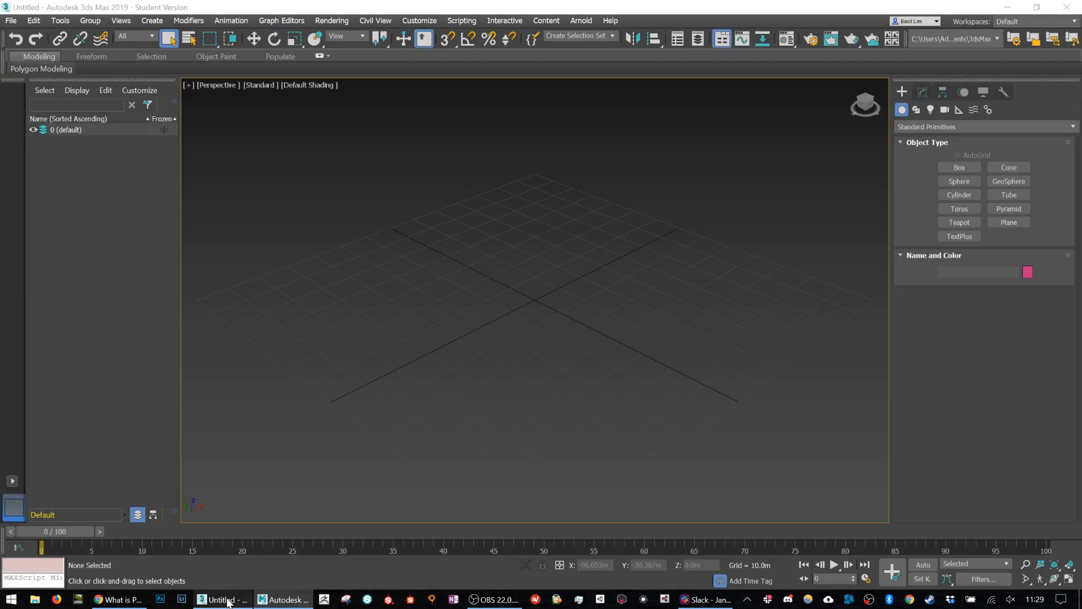
pyautogui.click(12, 20)
pyautogui.moveTo(72, 195)
pyautogui.click(140, 191)
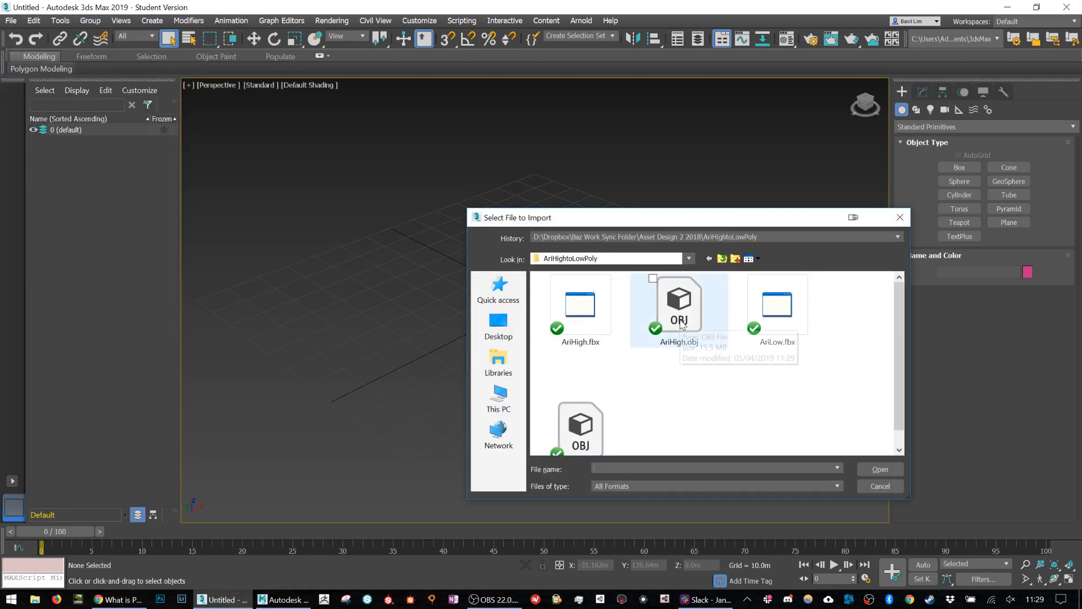
pyautogui.doubleClick(681, 320)
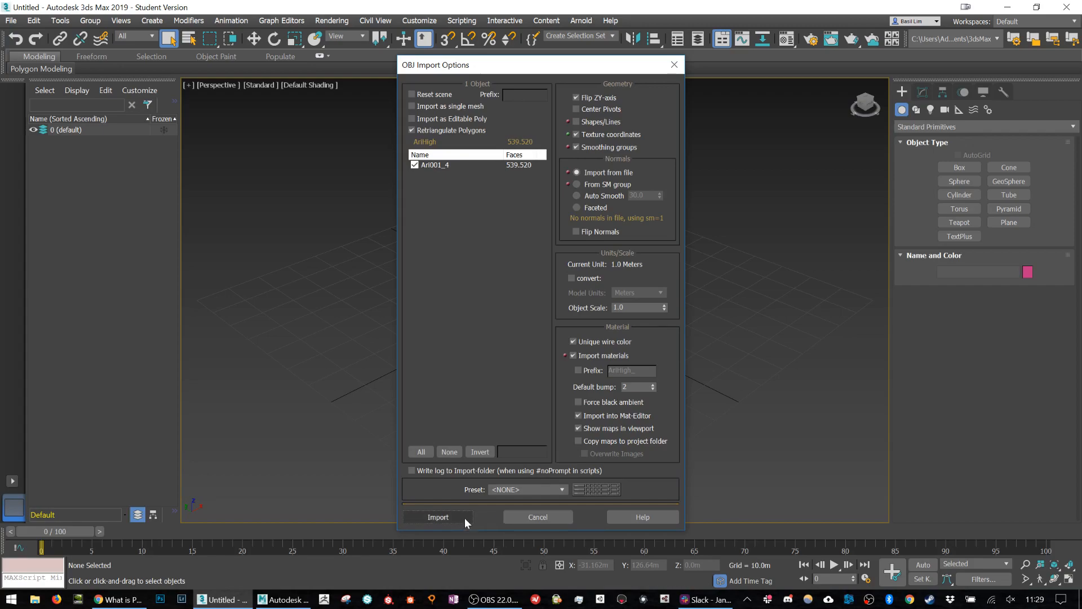
pyautogui.click(465, 516)
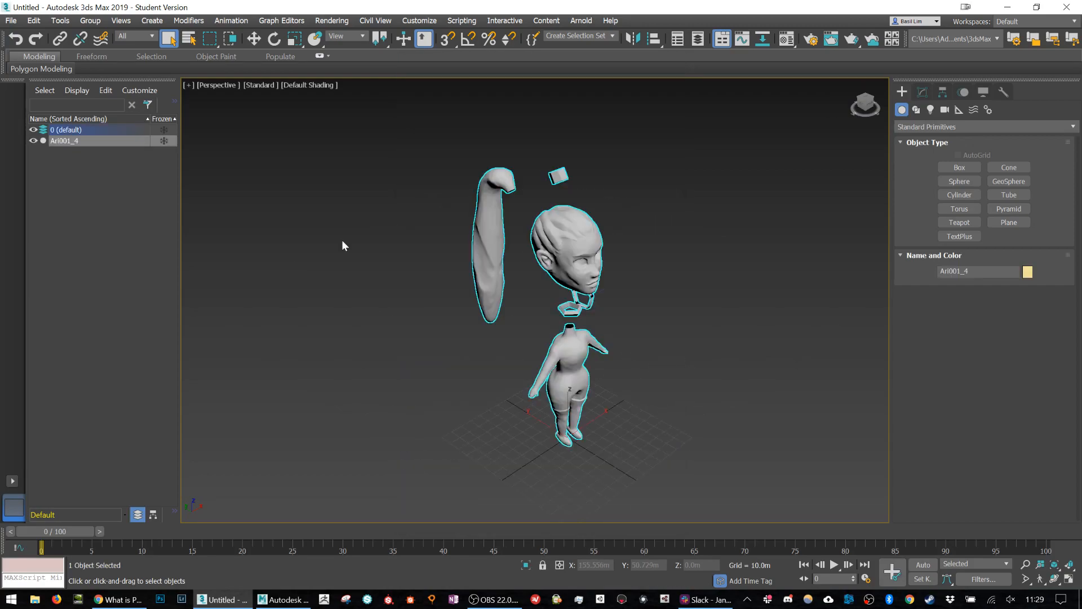
# Import AriLow.obj into the scene with the current OBJ import options
pyautogui.click(11, 20)
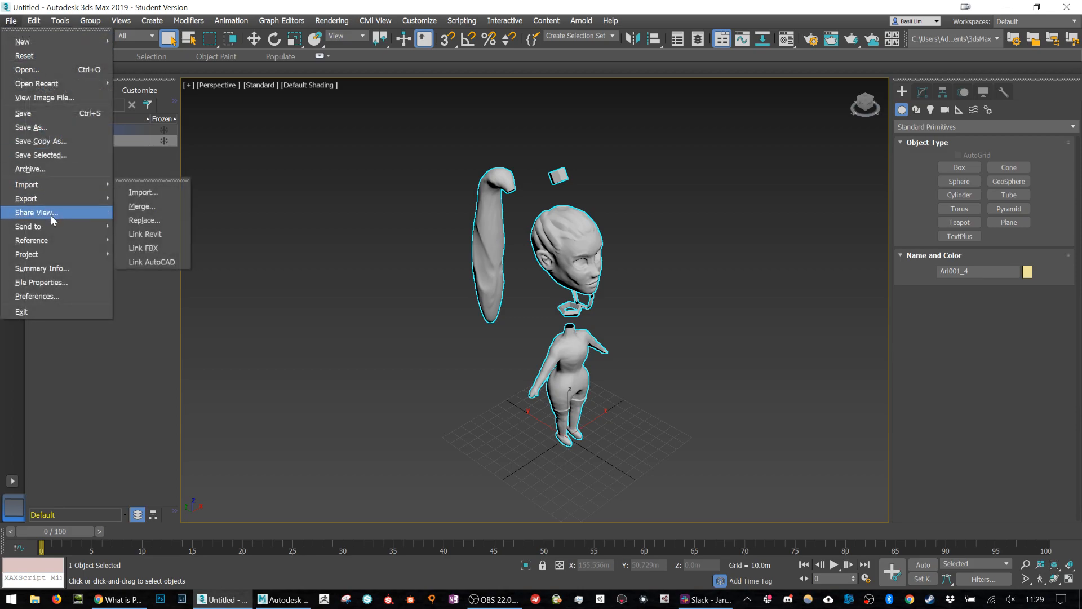
pyautogui.click(168, 194)
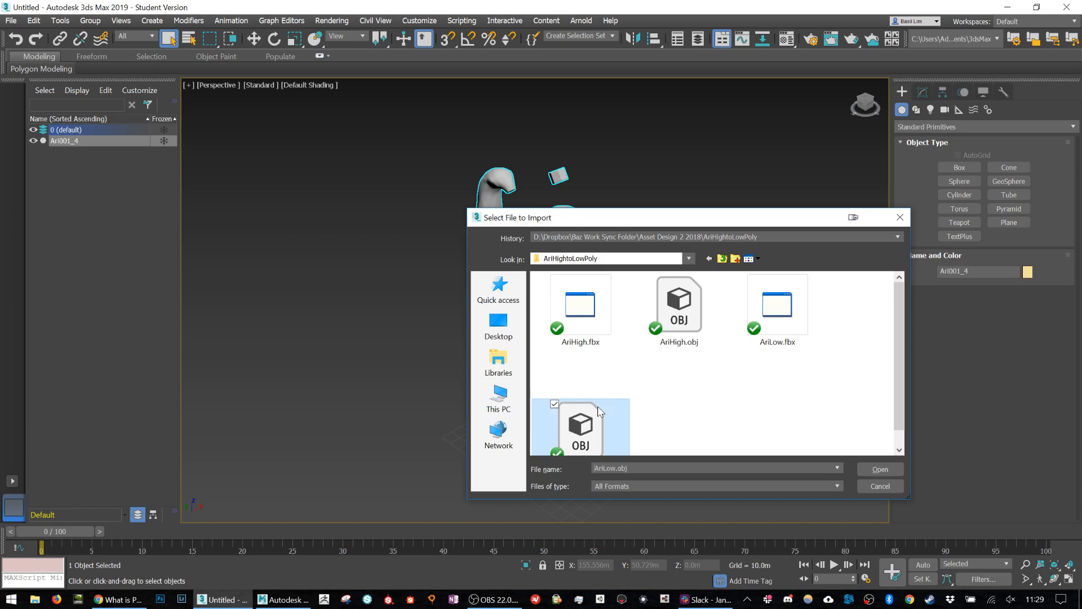
pyautogui.click(600, 411)
pyautogui.doubleClick(599, 409)
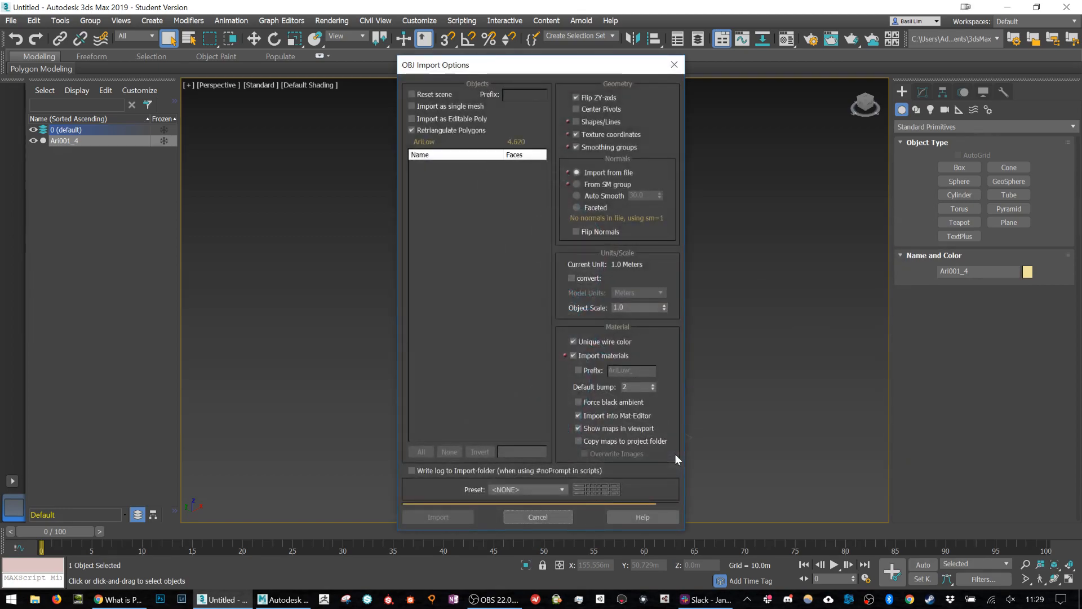
pyautogui.press('Return')
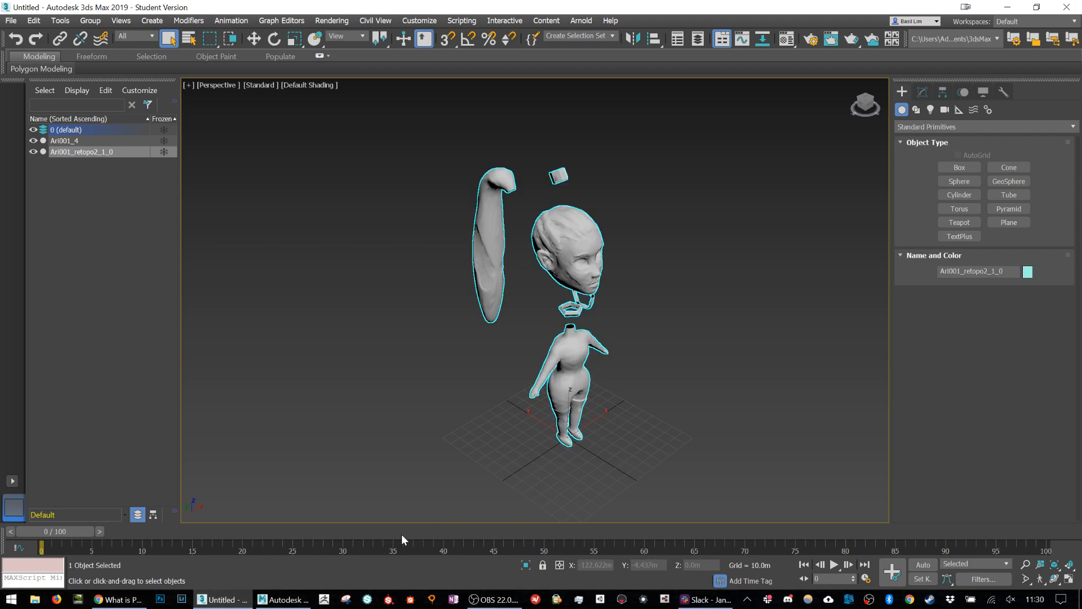
# Switch to Mudbox and close it
pyautogui.keyDown('alt'); pyautogui.moveTo(583, 445); pyautogui.dragTo(560, 445, button='middle'); pyautogui.keyUp('alt')
pyautogui.scroll(5, 559, 463)
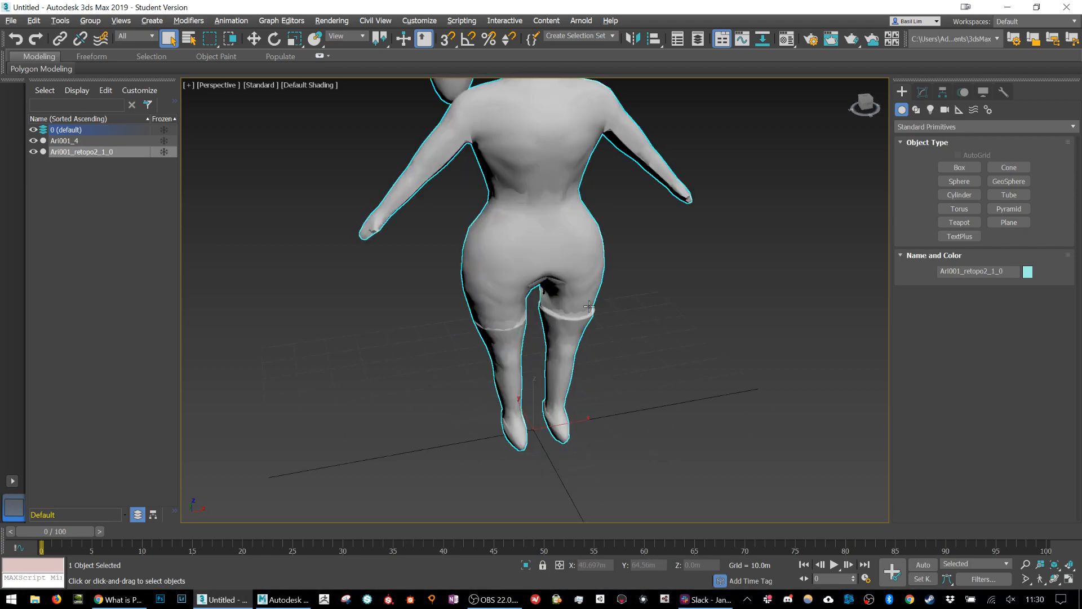
pyautogui.scroll(-5, 589, 308)
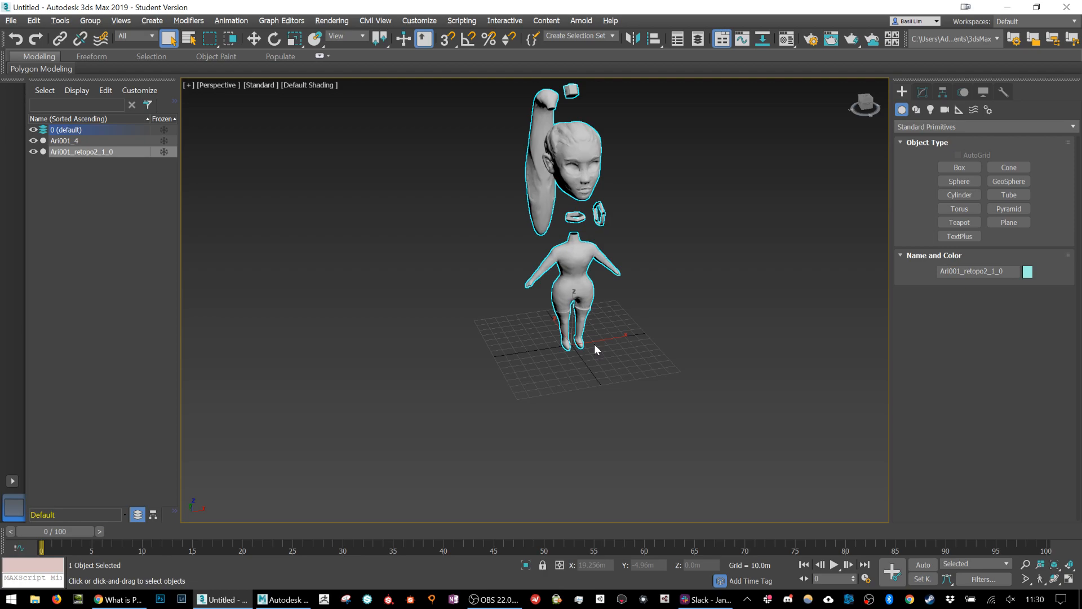
pyautogui.click(284, 599)
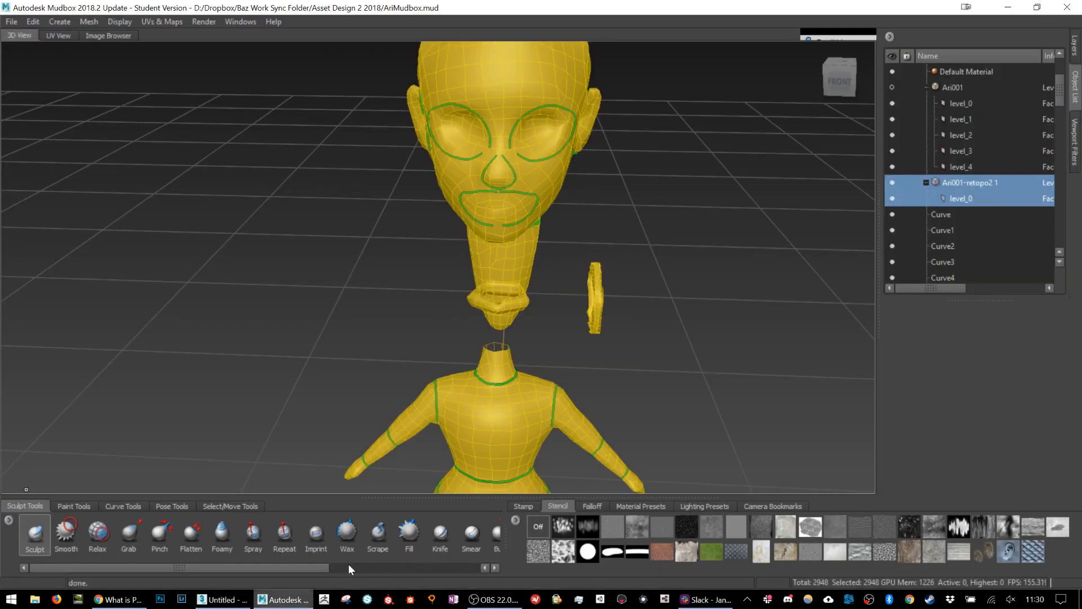
pyautogui.click(1073, 6)
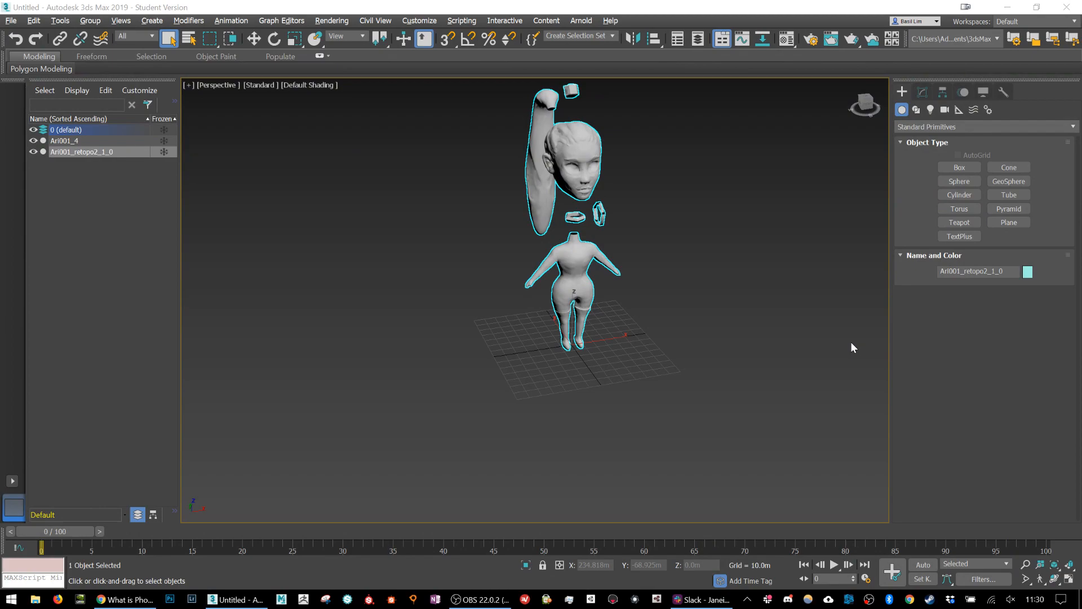
# Alternate the visibility of Ari001_4 and Ari001_retopo2_1_0 to compare the high-poly and low-poly heads, leaving only Ari001_4 shown
pyautogui.scroll(6, 839, 336)
pyautogui.moveTo(714, 270); pyautogui.dragTo(753, 400, button='middle')
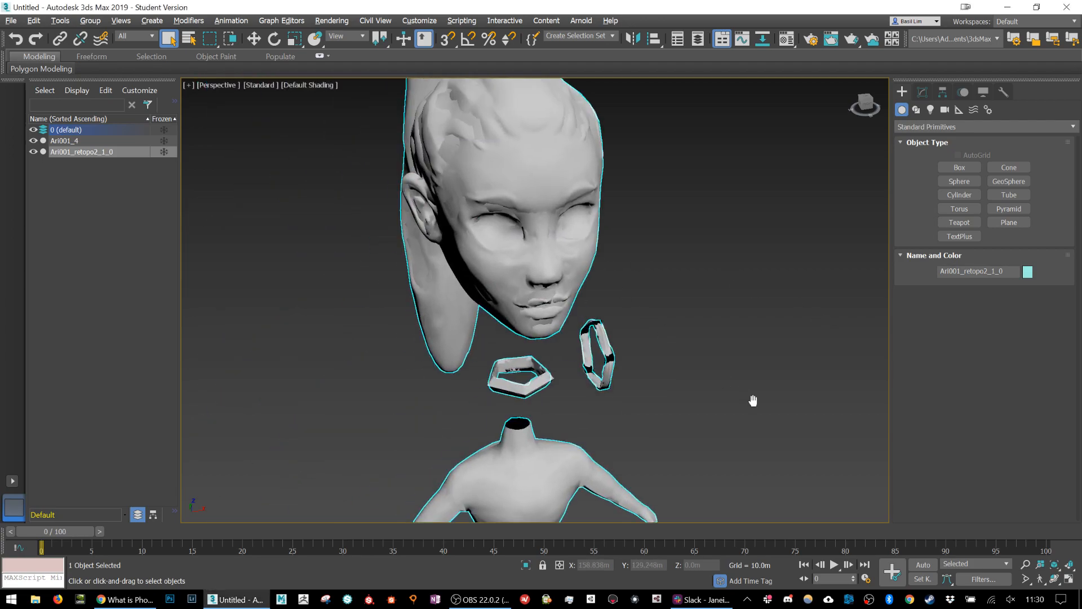
pyautogui.click(32, 152)
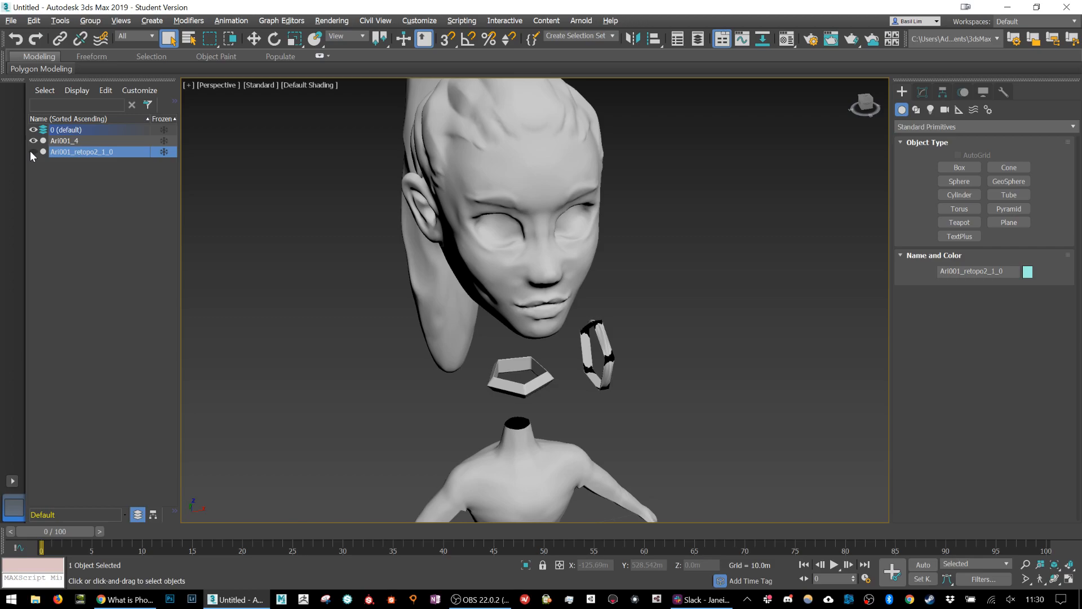
pyautogui.click(30, 151)
pyautogui.click(30, 141)
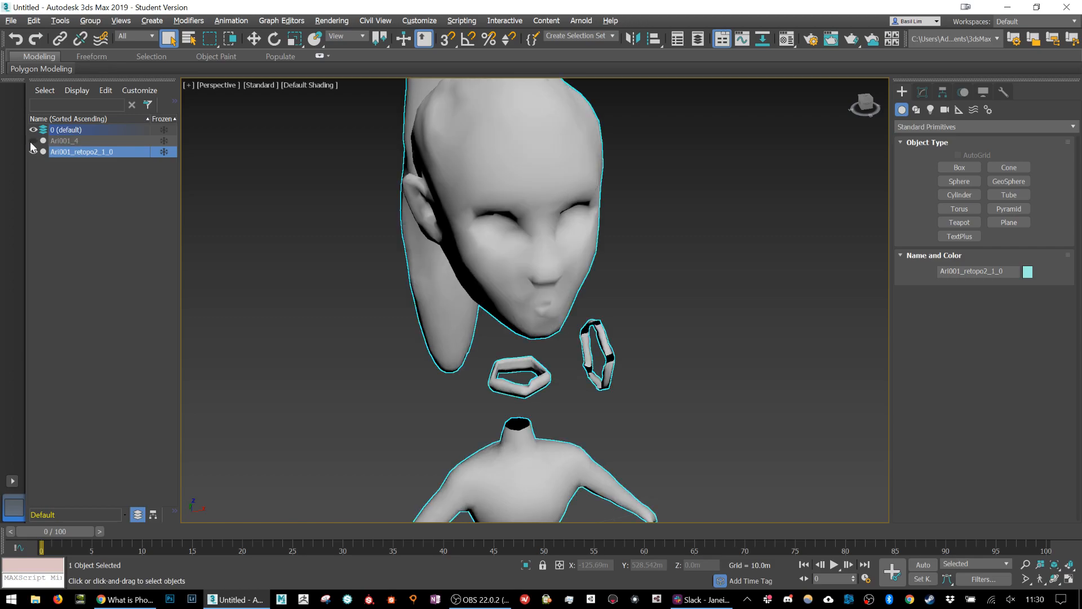
pyautogui.click(32, 141)
pyautogui.click(31, 152)
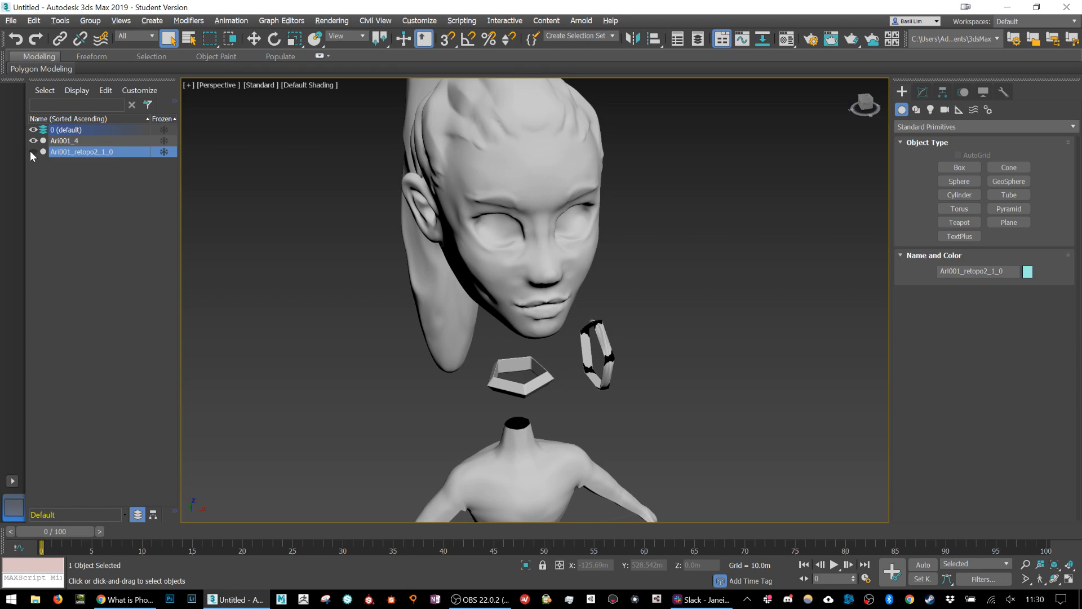
# Examine the wireframe density of Ari001_4, compare it once more with Ari001_retopo2_1_0 and view the sculpted face from another angle
pyautogui.press('F4')
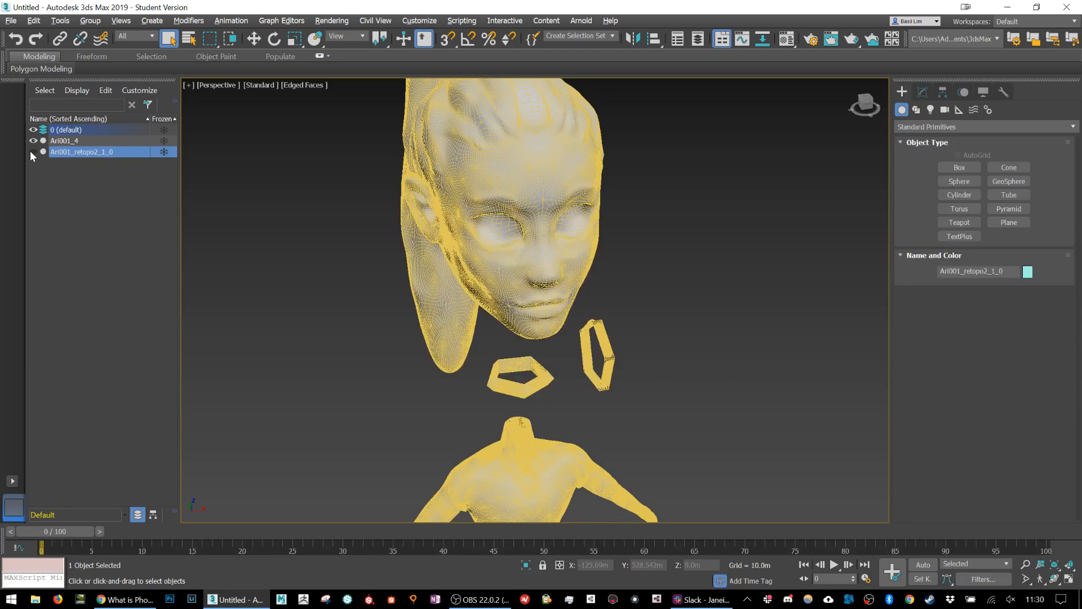
pyautogui.press('F4')
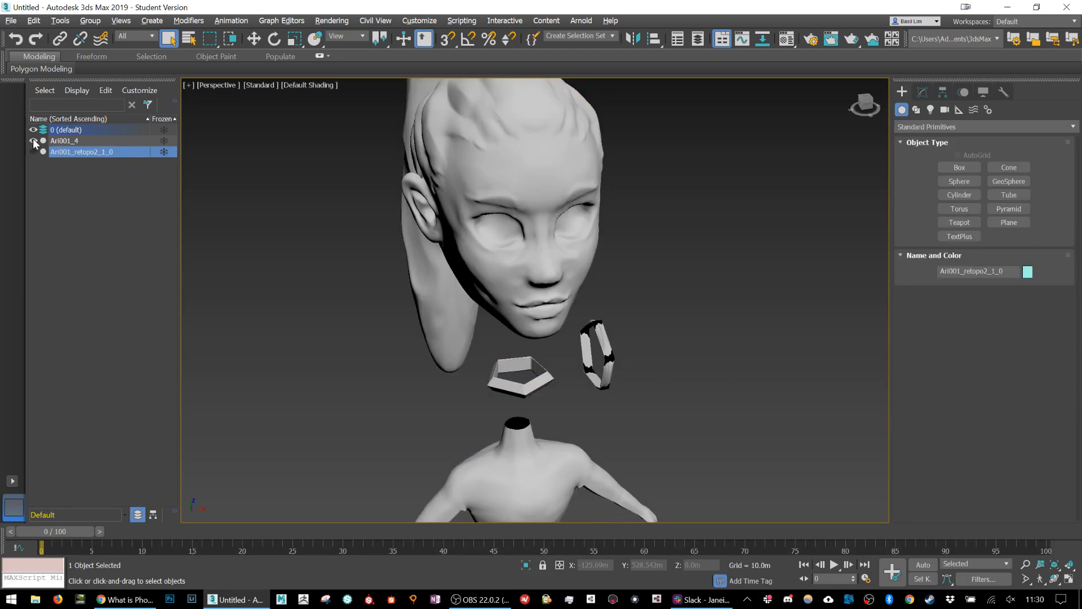
pyautogui.click(32, 140)
pyautogui.click(33, 152)
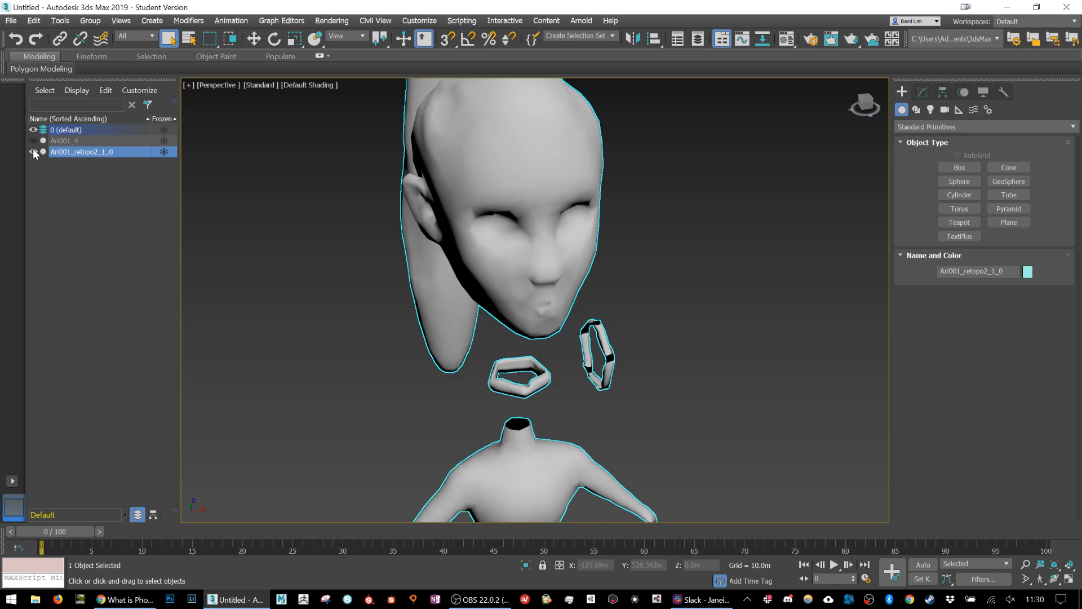
pyautogui.click(33, 152)
pyautogui.click(34, 141)
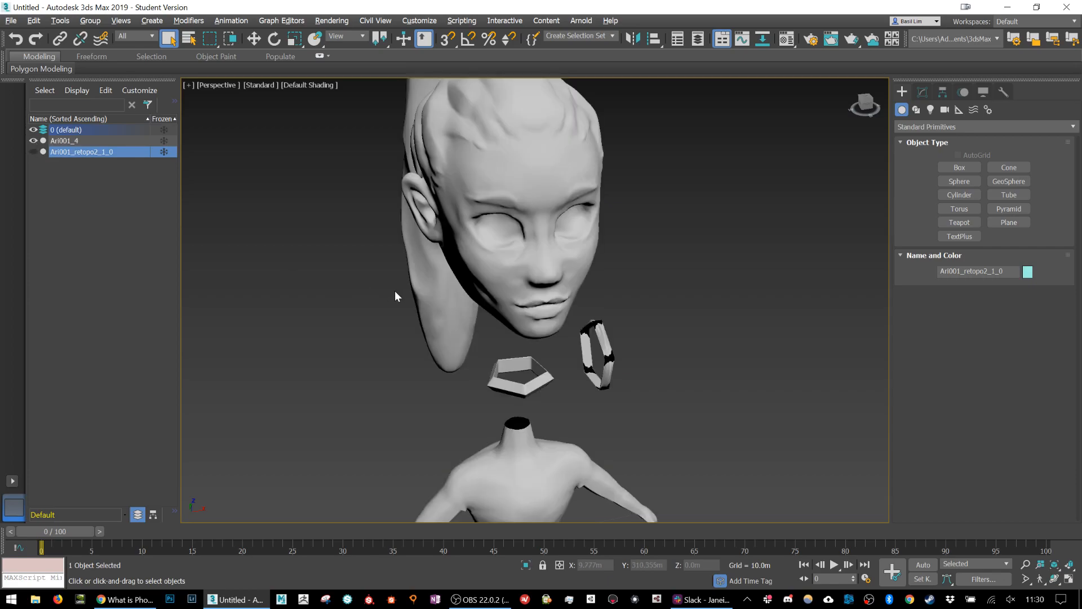
pyautogui.moveTo(461, 223); pyautogui.dragTo(524, 254, button='middle')
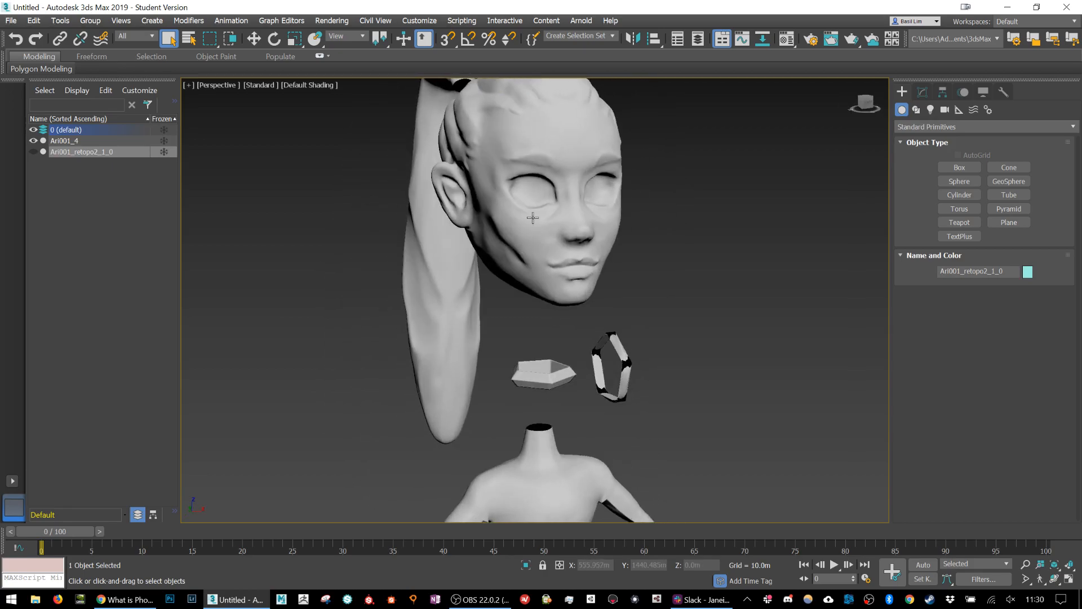
pyautogui.moveTo(607, 190)
pyautogui.keyDown('alt'); pyautogui.mouseDown(button='middle')
pyautogui.moveTo(568, 191)
pyautogui.moveTo(603, 191)
pyautogui.mouseUp(button='middle'); pyautogui.keyUp('alt')
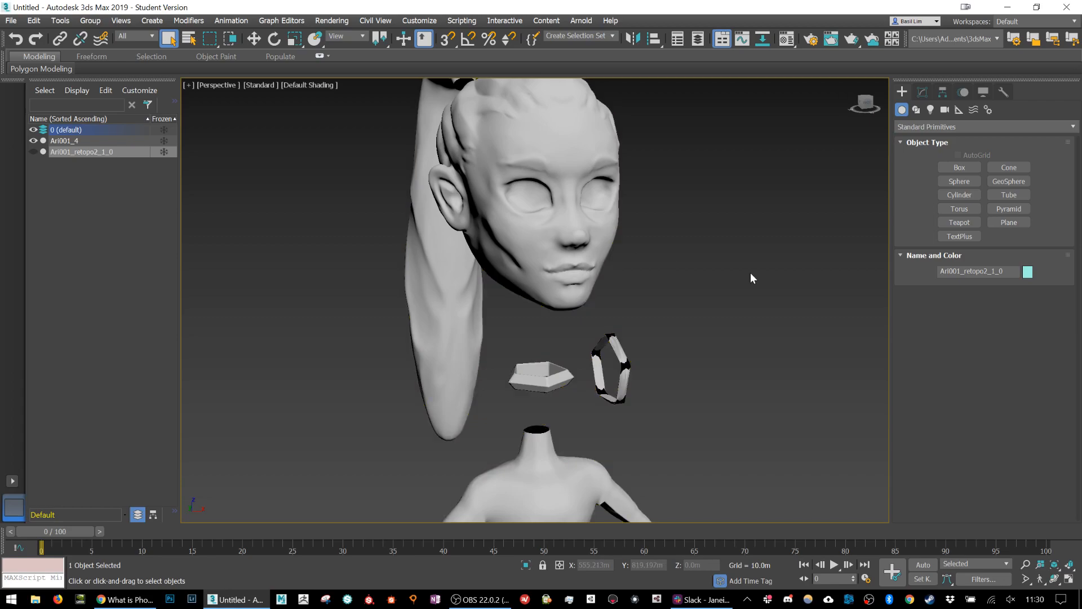
# Select the high-poly mesh Ari001_4 and rename it AriHigh
pyautogui.click(33, 141)
pyautogui.click(32, 141)
pyautogui.click(63, 141)
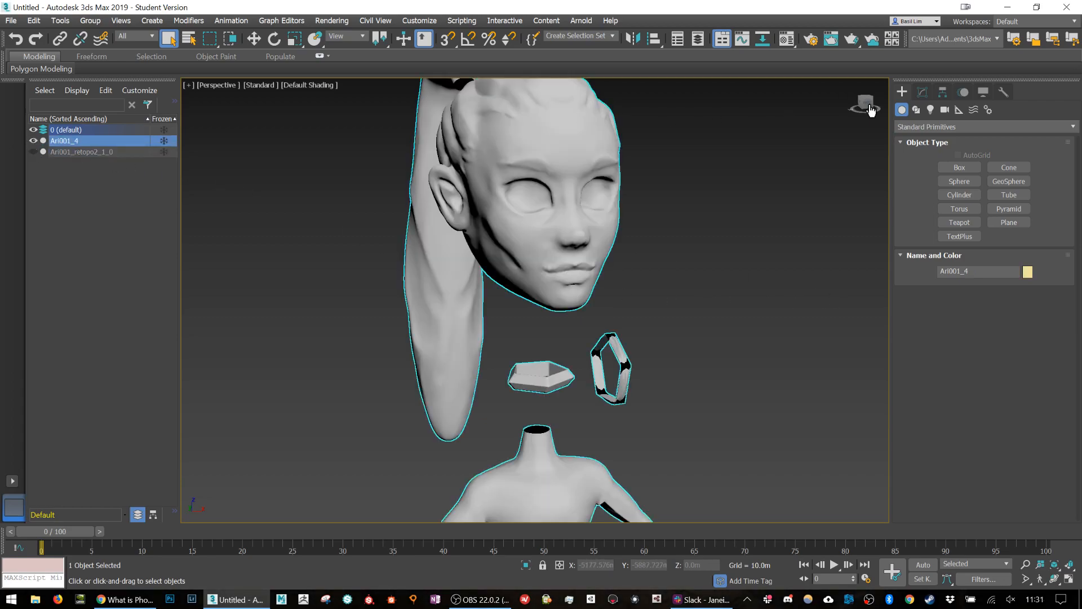
pyautogui.click(922, 92)
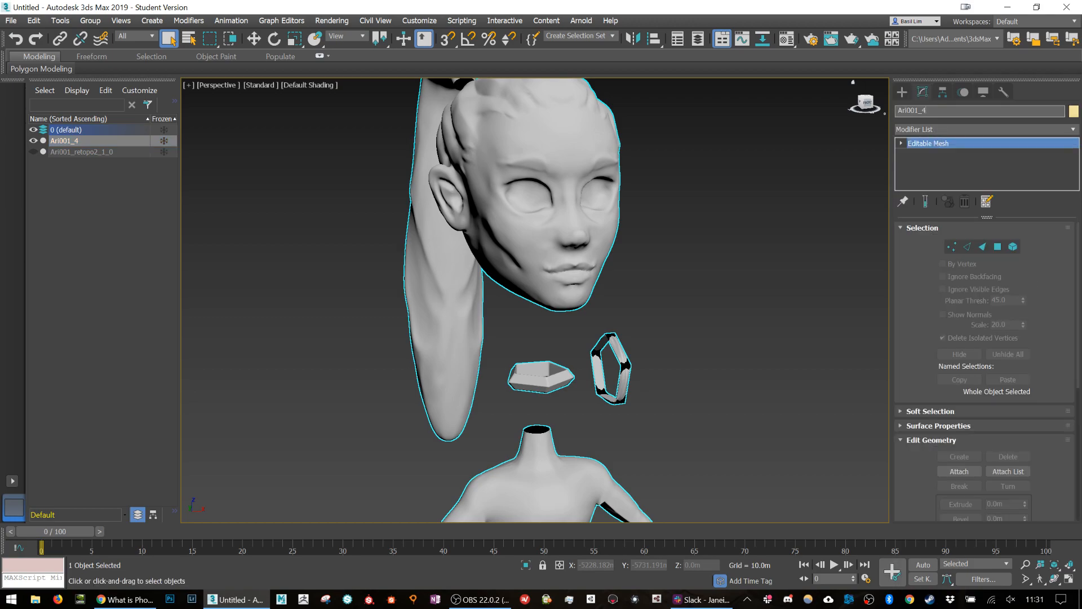
pyautogui.press('BackSpace')
pyautogui.press('Return')
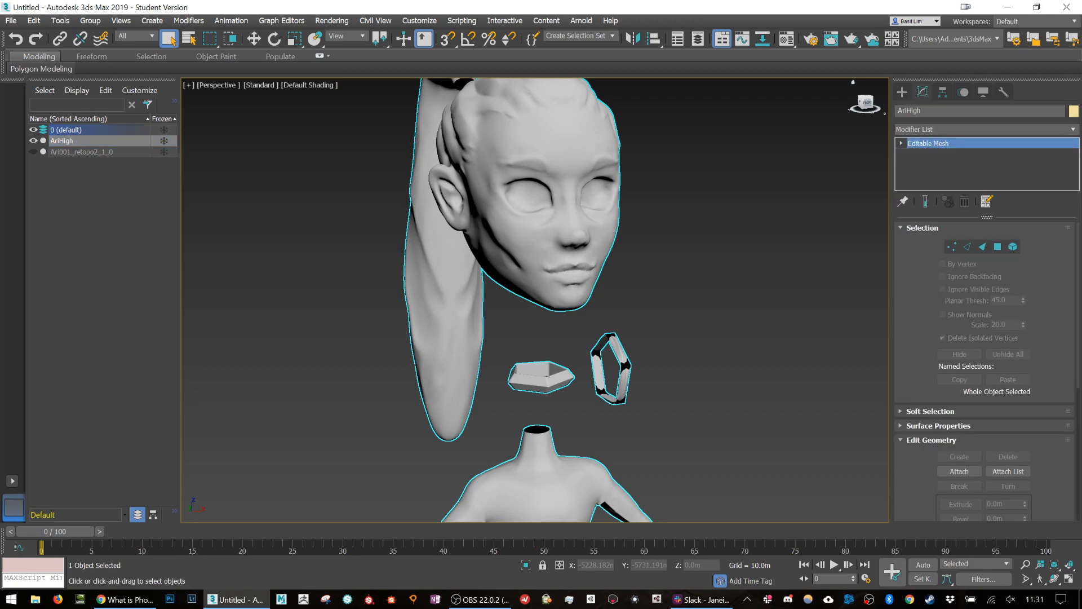
# Hide AriHigh, show Ari001_retopo2_1_0 and rename that mesh AriLow
pyautogui.click(31, 141)
pyautogui.click(33, 152)
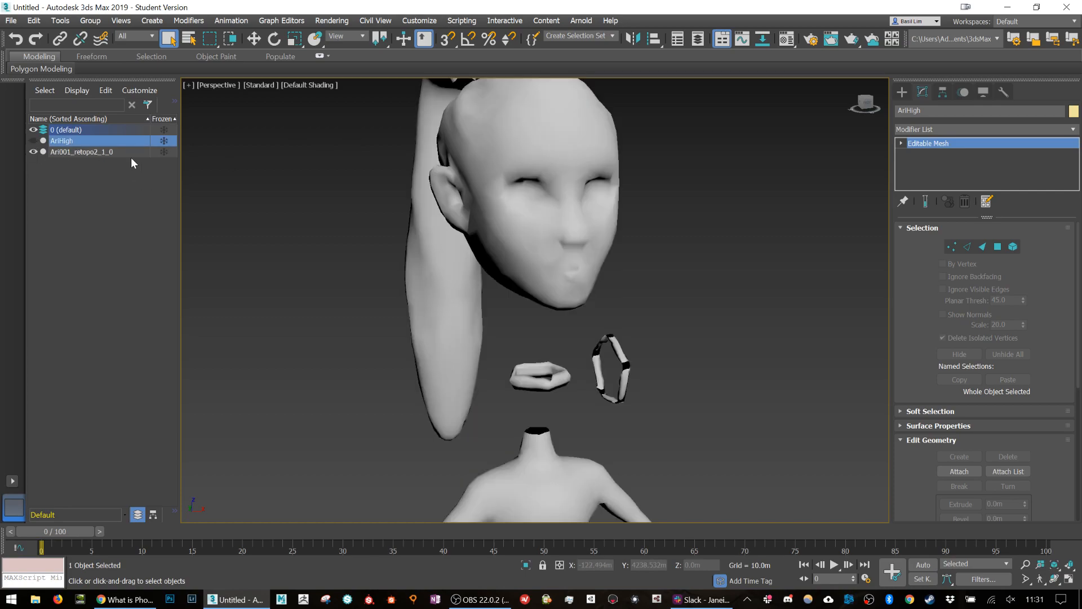
pyautogui.click(686, 146)
pyautogui.click(121, 152)
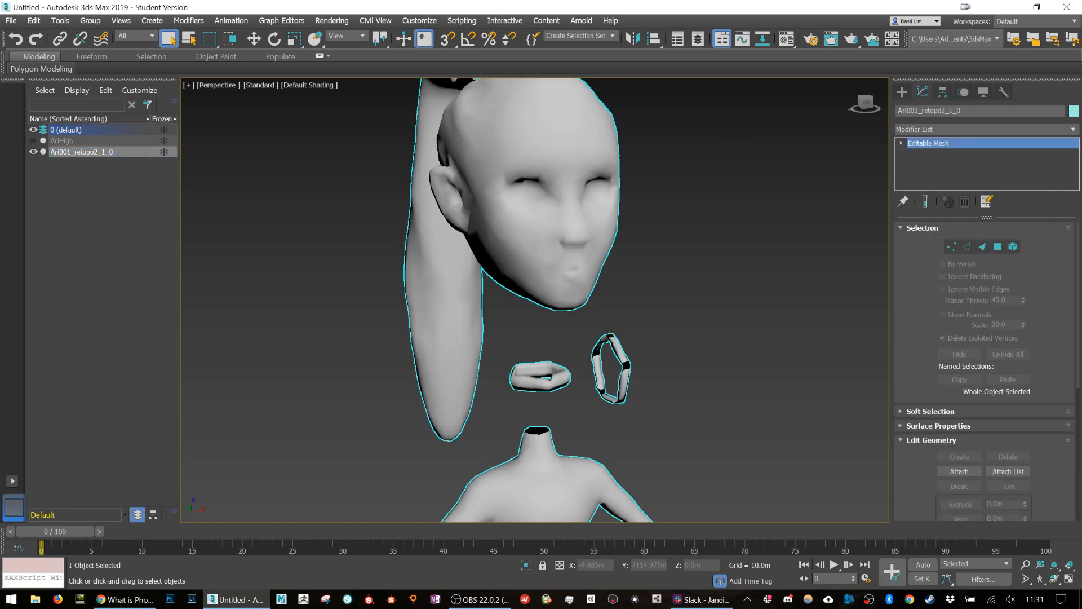
pyautogui.press('BackSpace')
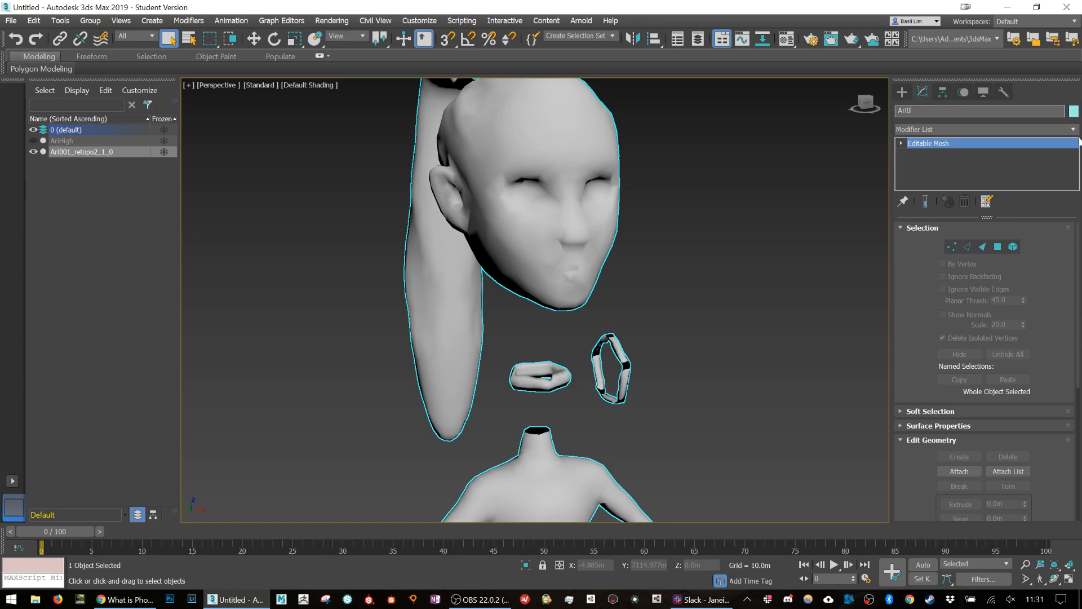
pyautogui.write('Low')
pyautogui.press('Return')
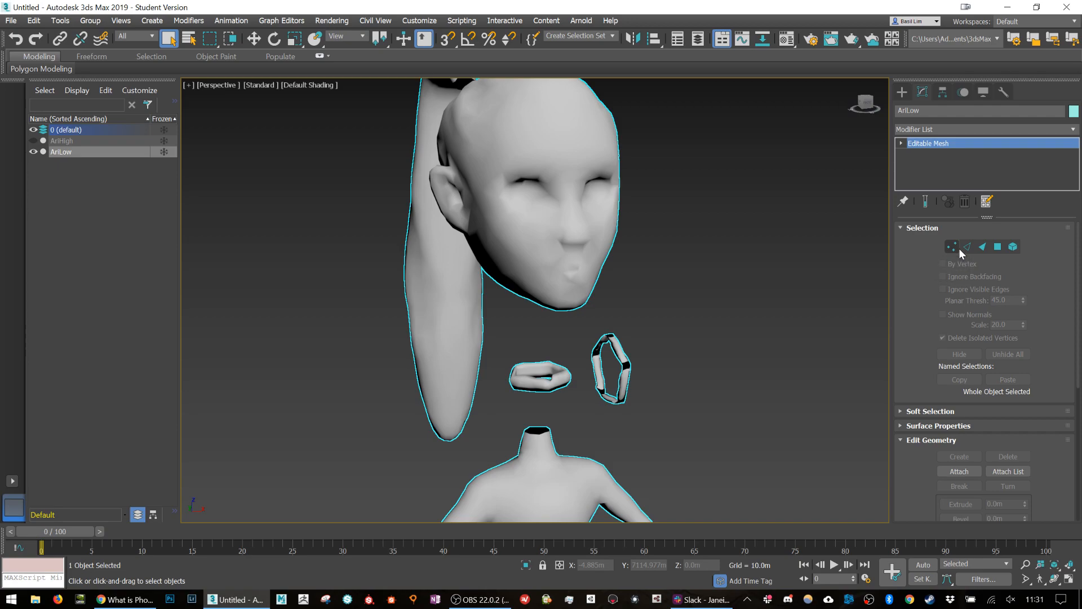
# Add an Unwrap UVW modifier to AriLow
pyautogui.keyDown('alt'); pyautogui.moveTo(732, 229); pyautogui.dragTo(691, 303, button='middle'); pyautogui.keyUp('alt')
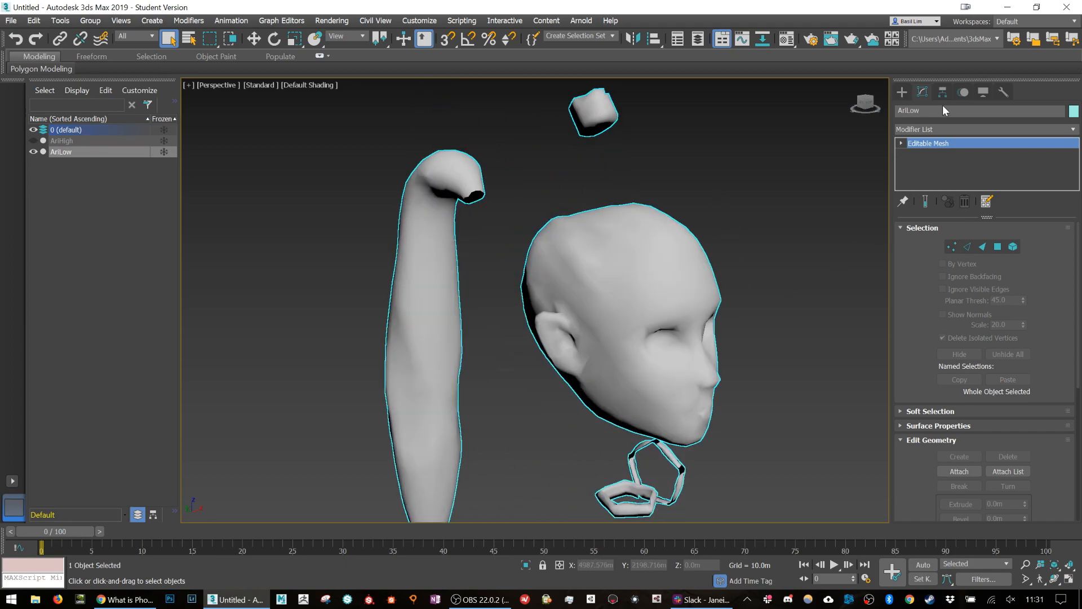
pyautogui.click(955, 133)
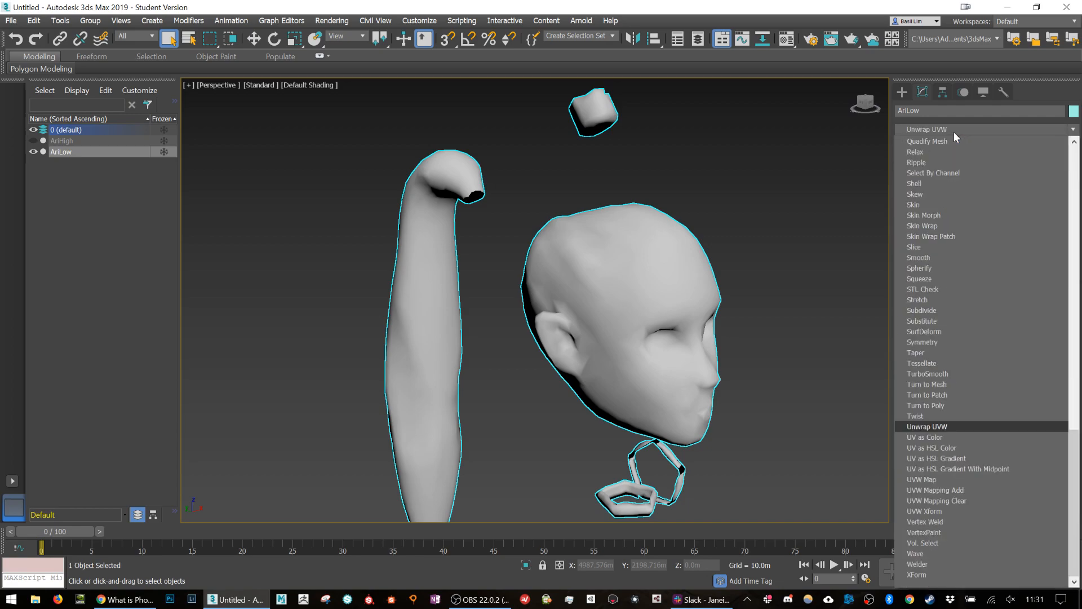
pyautogui.click(954, 132)
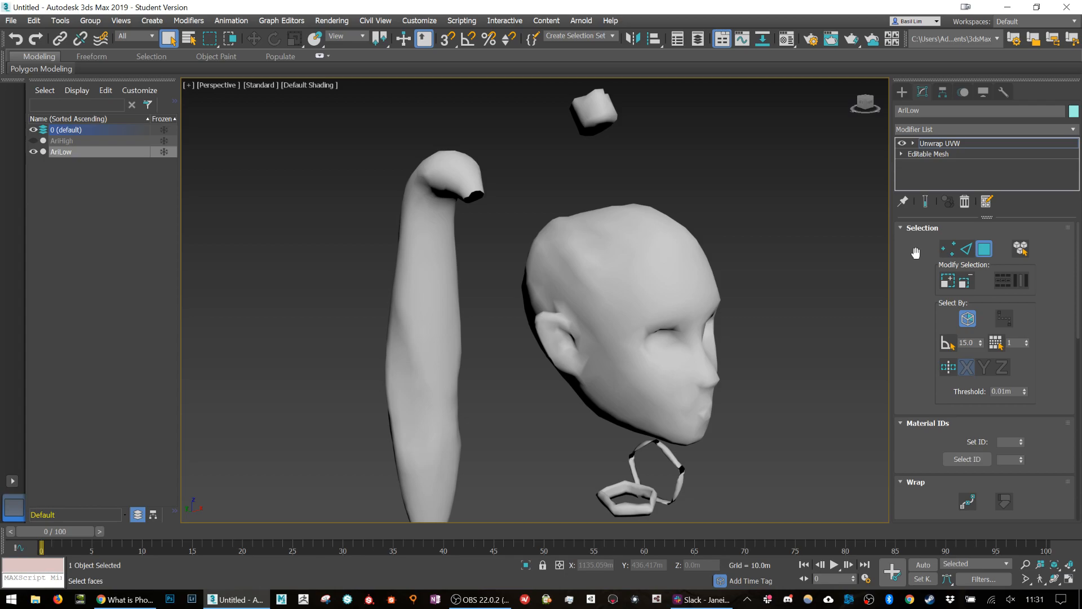
# Display edged faces, set Unwrap UVW to edge selection and pick an edge beside the ear on AriLow's head
pyautogui.press('F4')
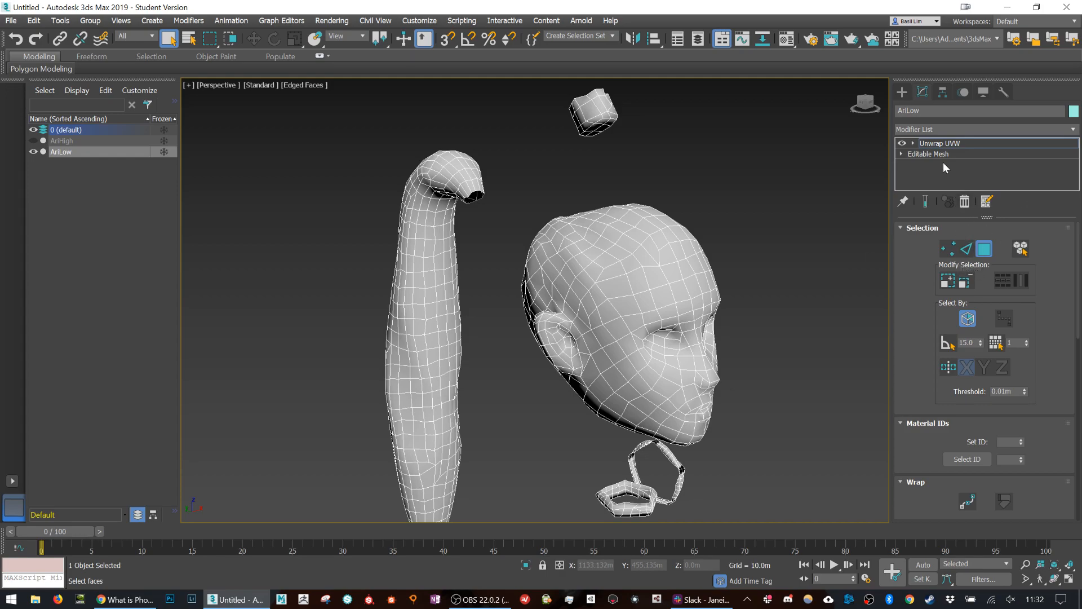
pyautogui.click(956, 143)
pyautogui.click(968, 250)
pyautogui.scroll(4, 765, 322)
pyautogui.scroll(2, 766, 328)
pyautogui.moveTo(765, 328); pyautogui.dragTo(591, 350, button='middle')
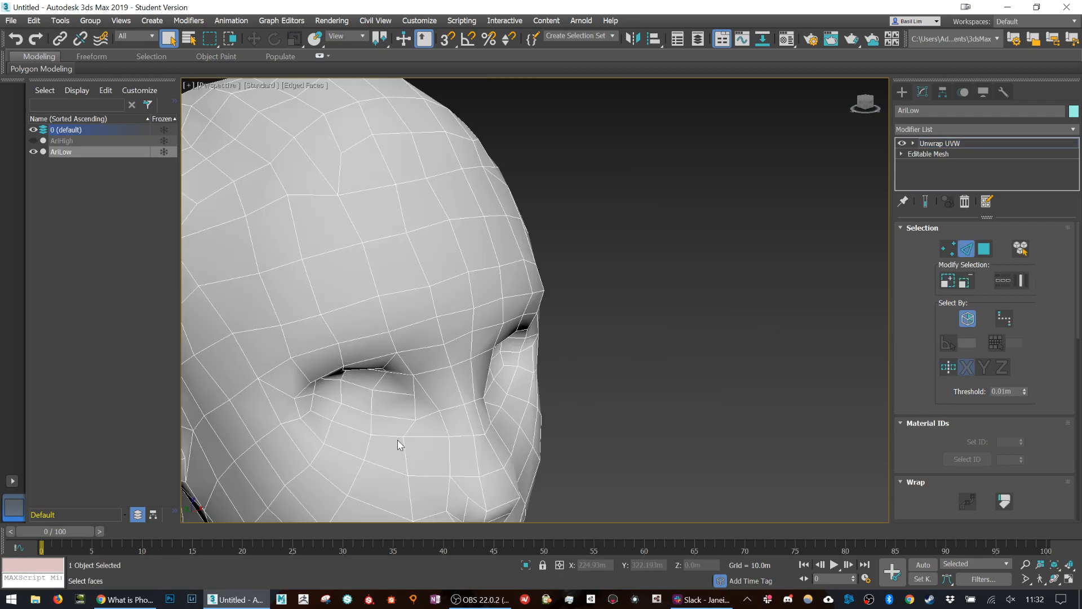
pyautogui.scroll(-4, 397, 439)
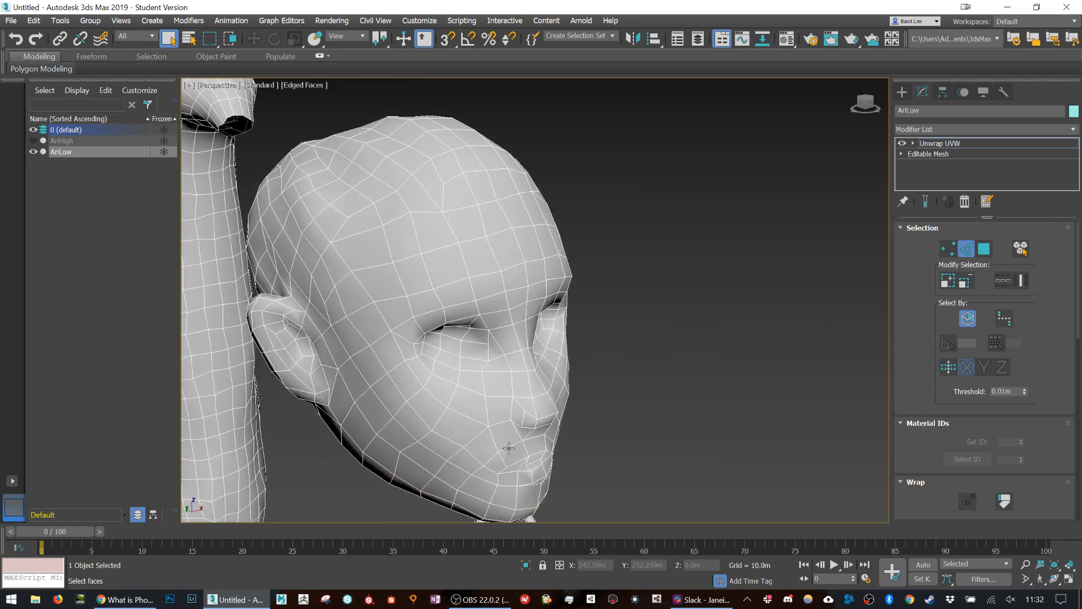
pyautogui.click(332, 366)
pyautogui.keyDown('alt'); pyautogui.moveTo(367, 363); pyautogui.dragTo(499, 332, button='middle'); pyautogui.keyUp('alt')
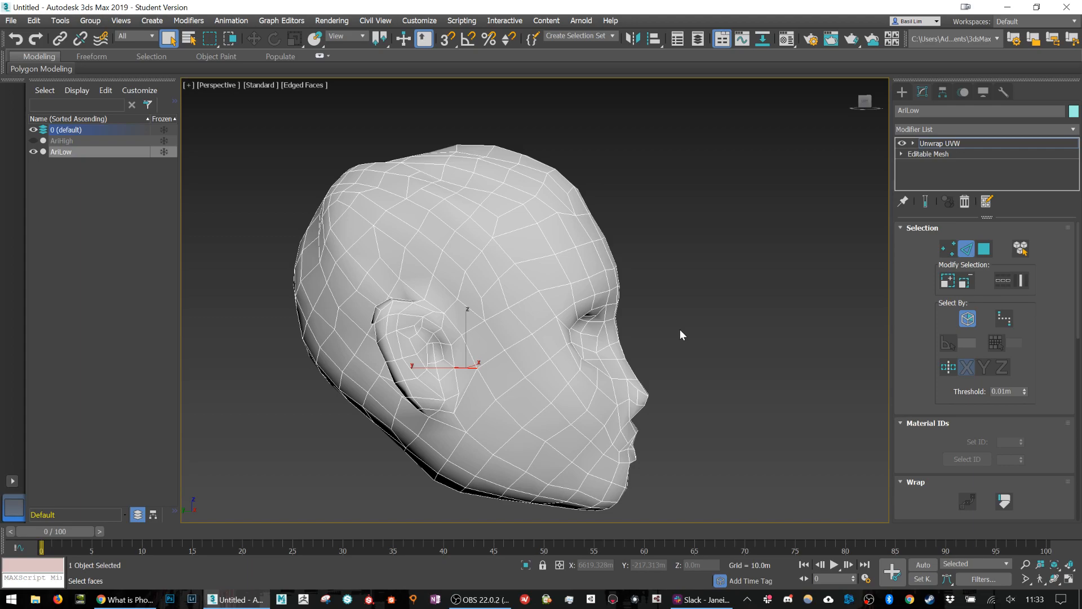
# Minimise 3ds Max, open the Asset Design 2 2018 folder from the desktop and maximise its window
pyautogui.click(1018, 9)
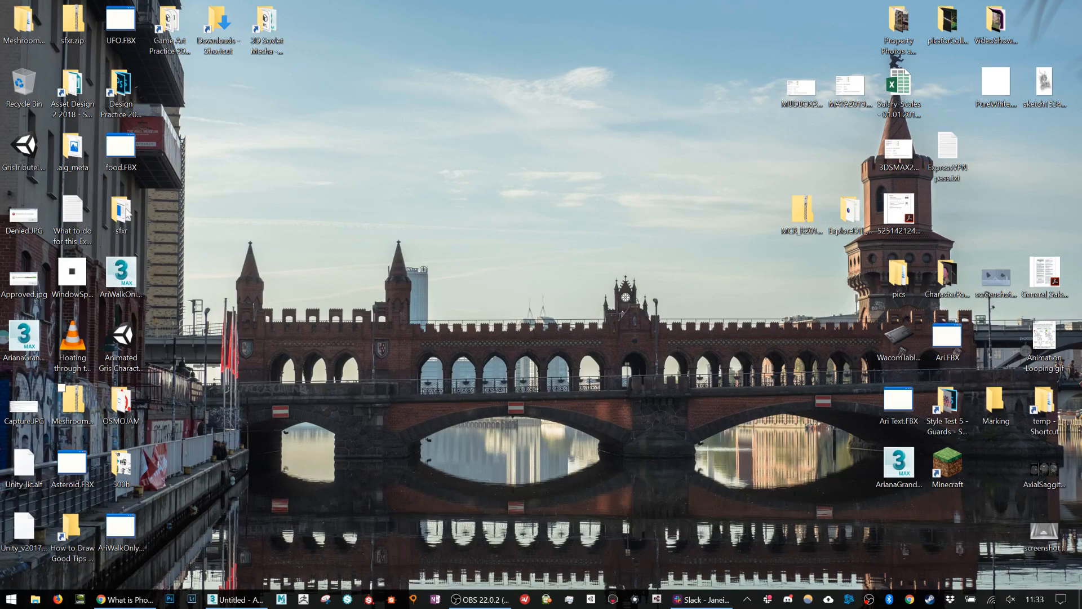
pyautogui.doubleClick(74, 90)
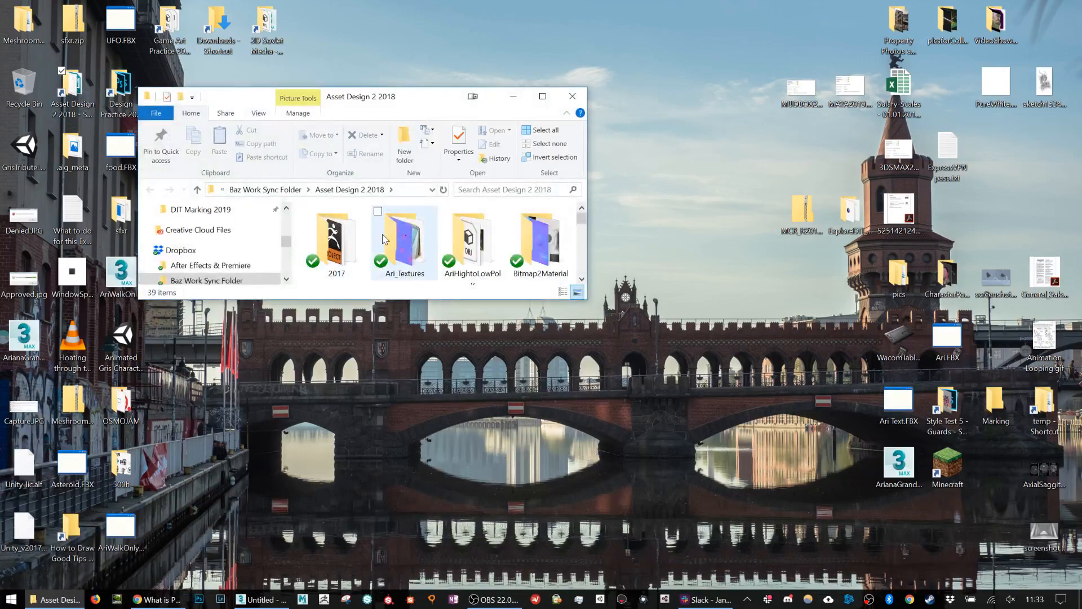
pyautogui.click(542, 96)
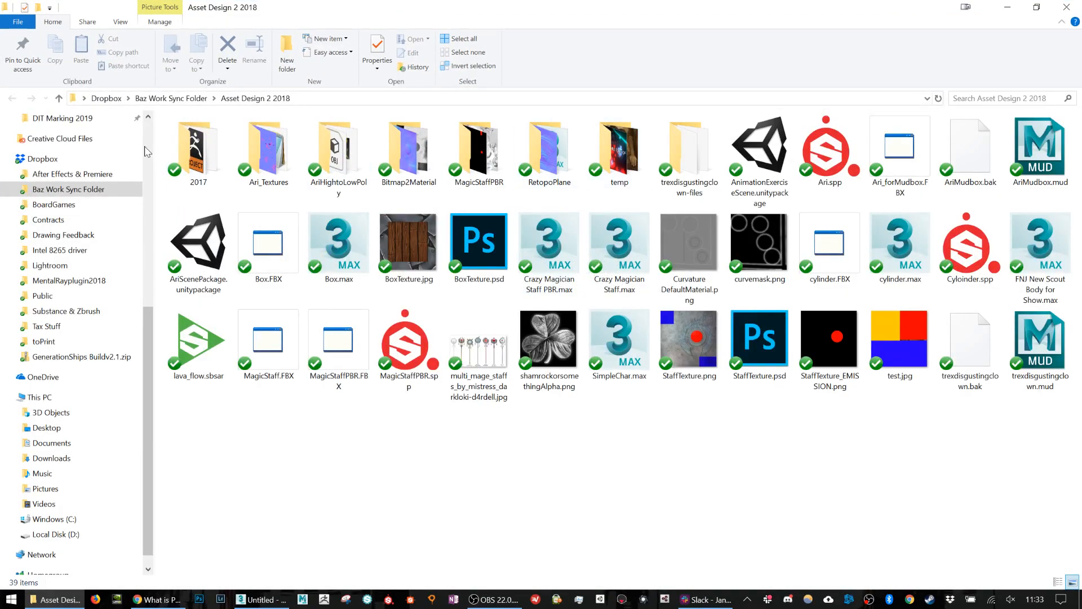
# Check the contents of the 2017 folder, minimise its window and switch back to 3ds Max
pyautogui.doubleClick(201, 153)
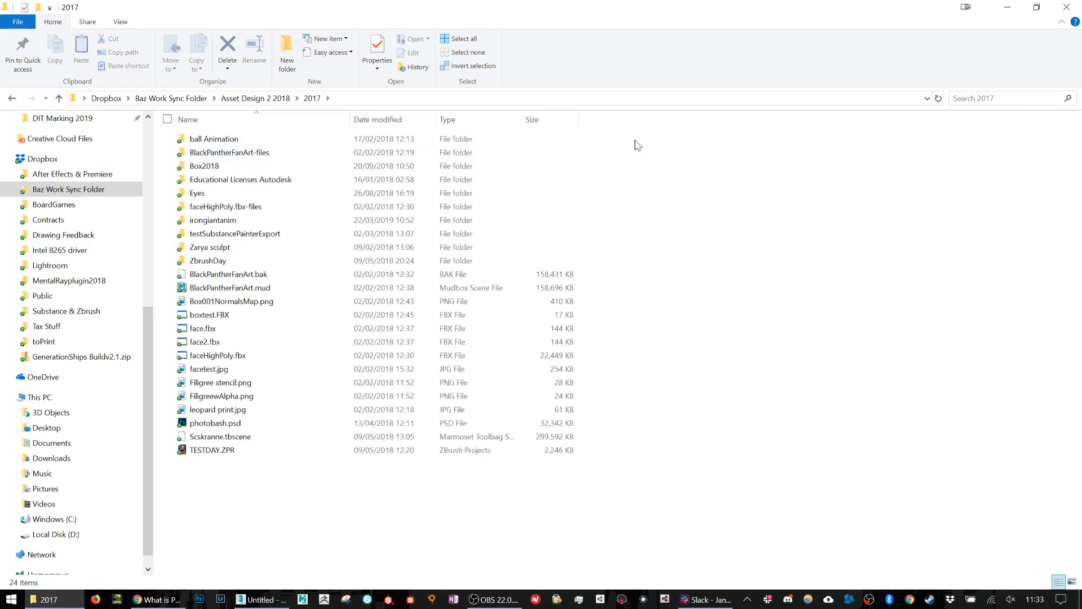
pyautogui.click(1008, 7)
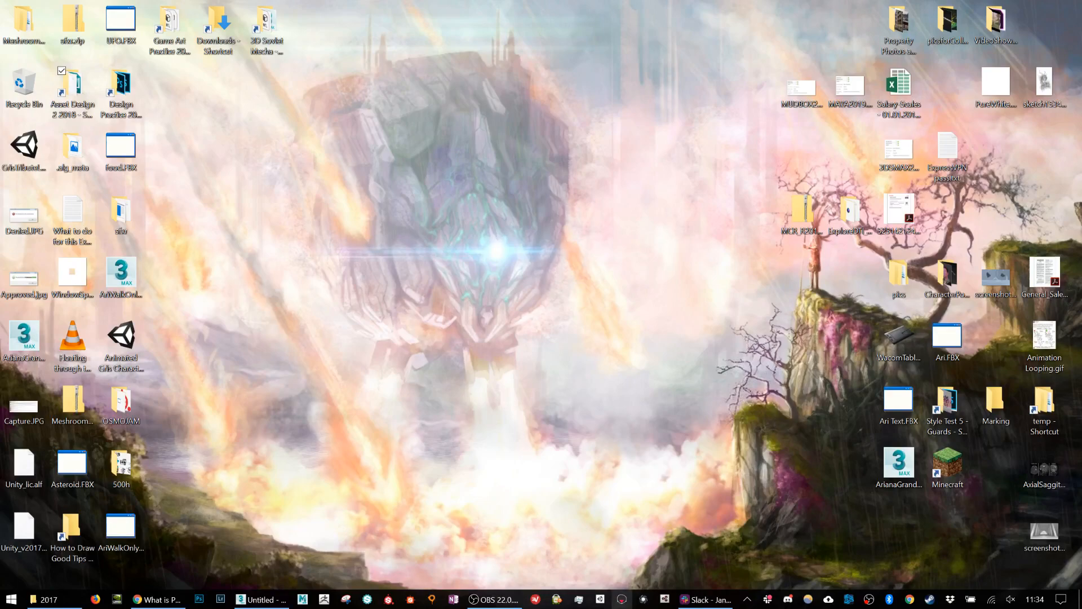
pyautogui.click(248, 601)
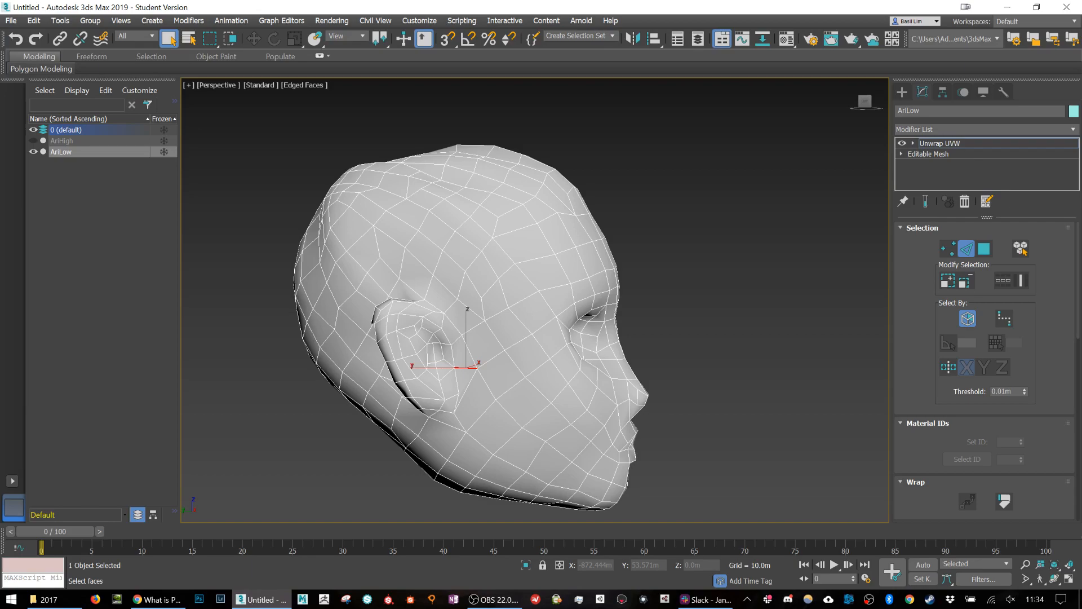
pyautogui.click(949, 248)
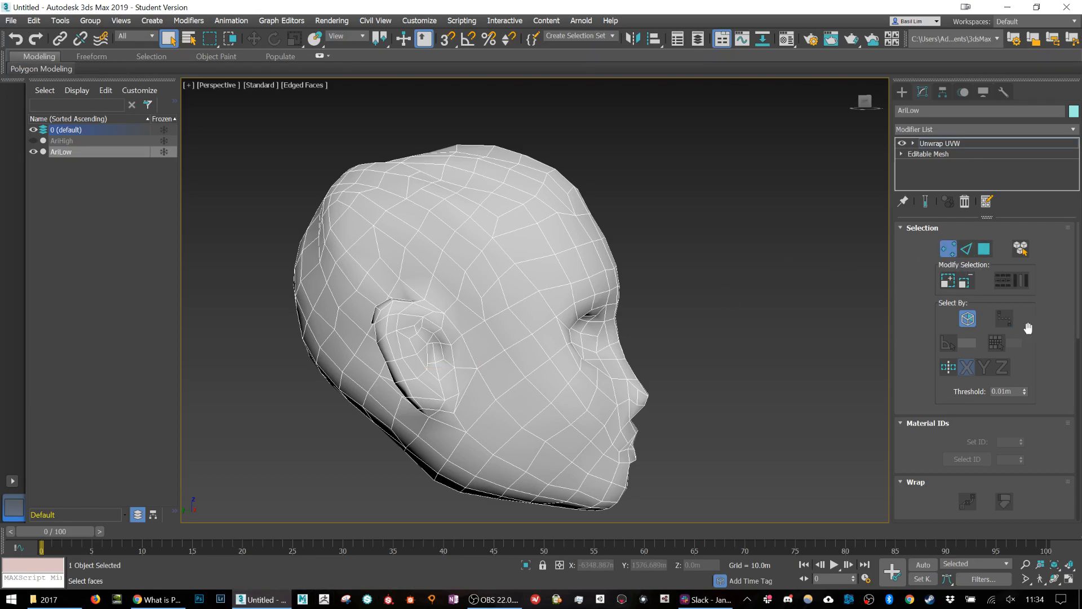
pyautogui.scroll(-10, 1028, 328)
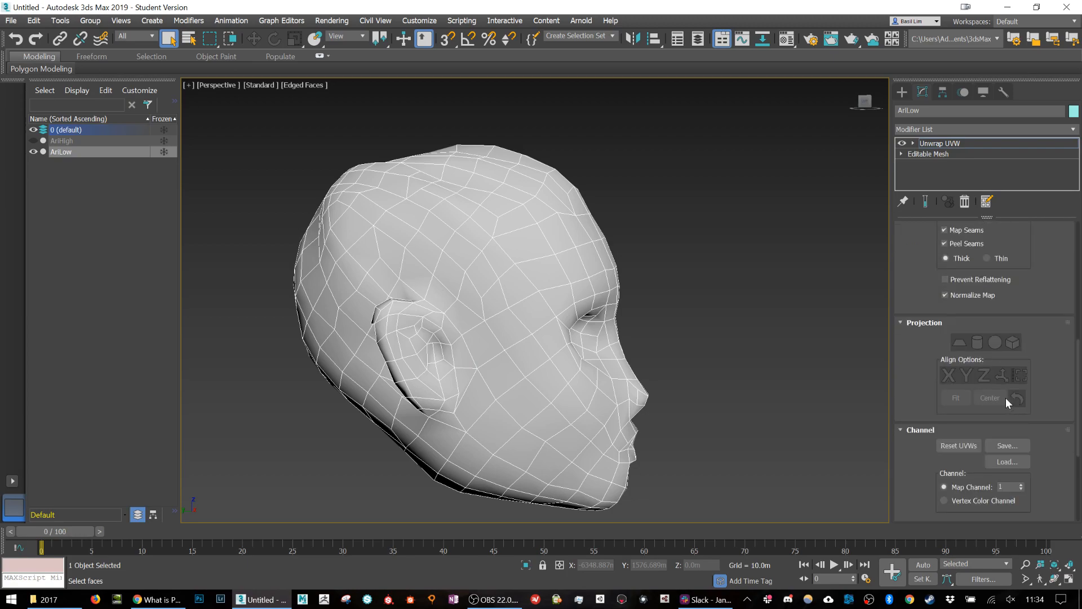
pyautogui.click(964, 229)
pyautogui.scroll(-3, 1026, 363)
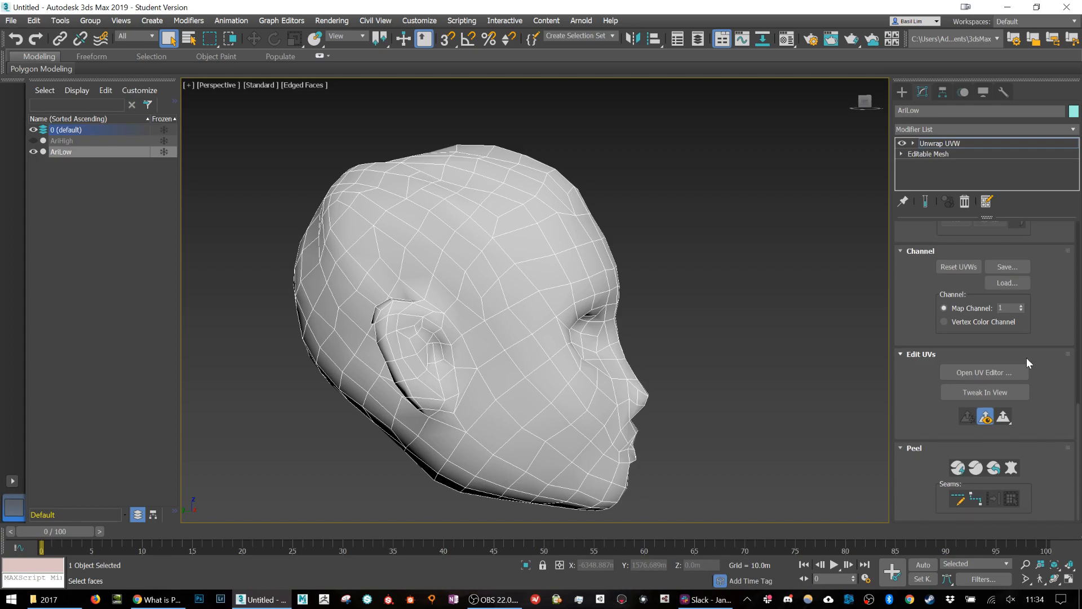
pyautogui.click(975, 499)
pyautogui.scroll(2, 682, 289)
pyautogui.scroll(-5, 665, 296)
pyautogui.scroll(-2, 654, 302)
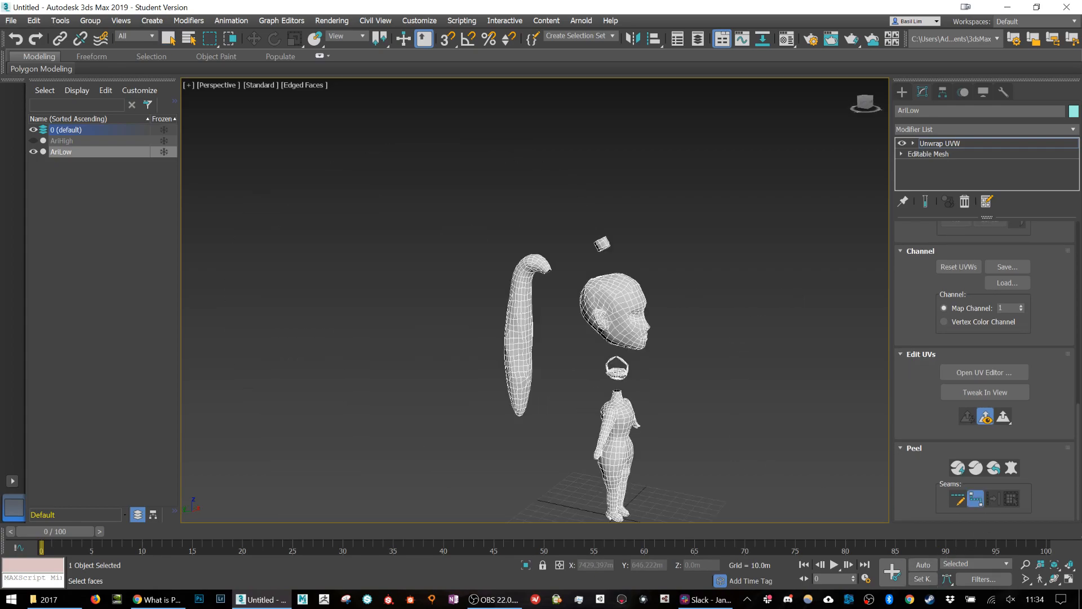
# Remove the Unwrap UVW modifier from AriLow and convert the mesh to Editable Poly
pyautogui.click(954, 142)
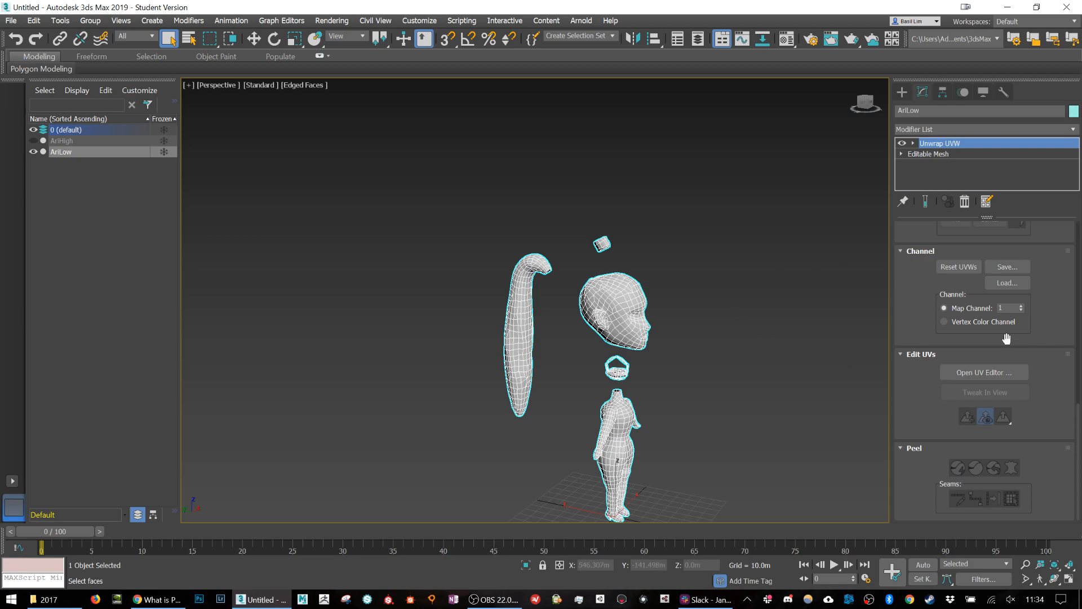
pyautogui.scroll(2, 1039, 365)
pyautogui.scroll(-2, 1038, 366)
pyautogui.click(965, 202)
pyautogui.press('w')
pyautogui.rightClick(617, 302)
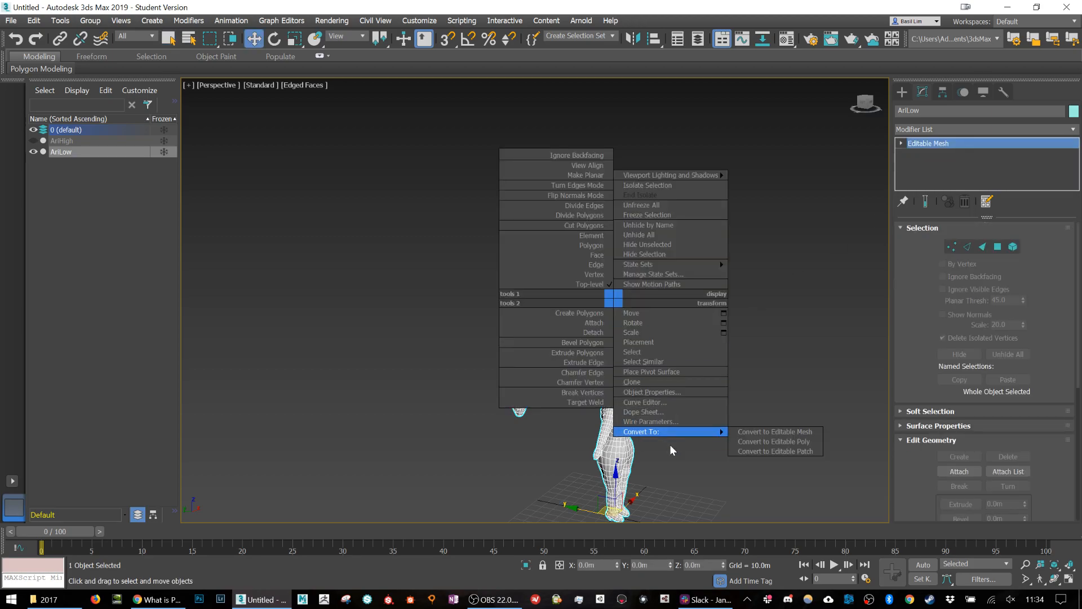
pyautogui.moveTo(701, 436)
pyautogui.click(753, 441)
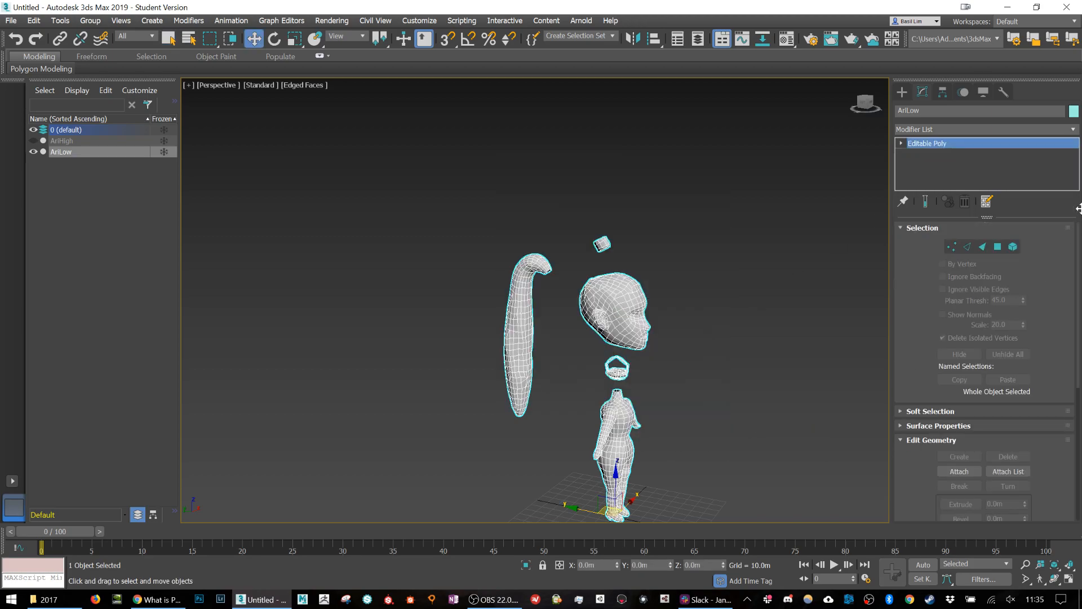
# Add a new Unwrap UVW modifier to AriLow and activate Point-to-Point Seams near the head
pyautogui.click(1003, 129)
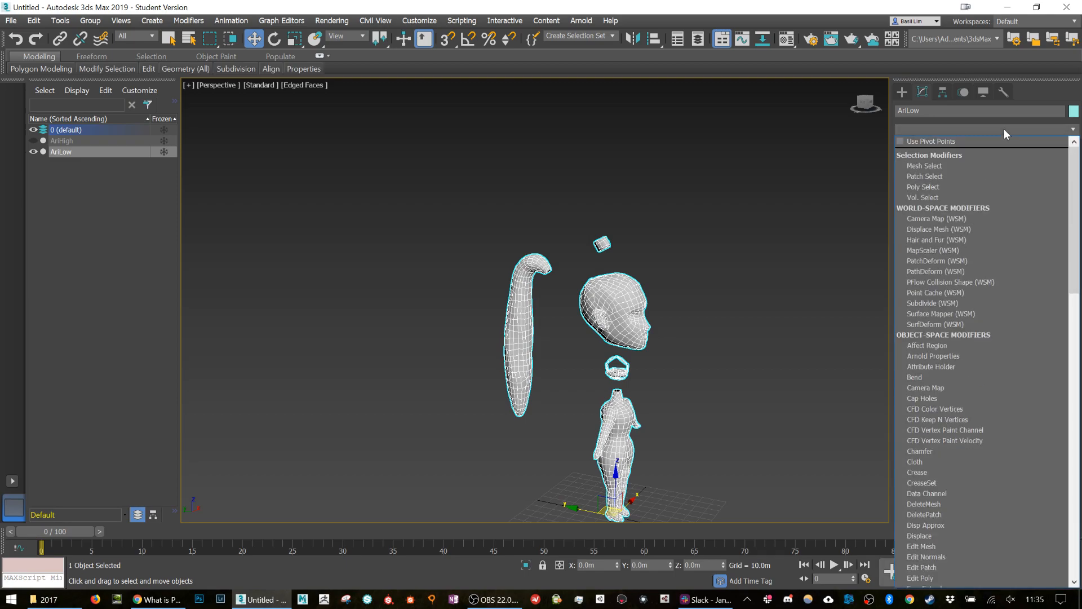
pyautogui.press('u')
pyautogui.press('Return')
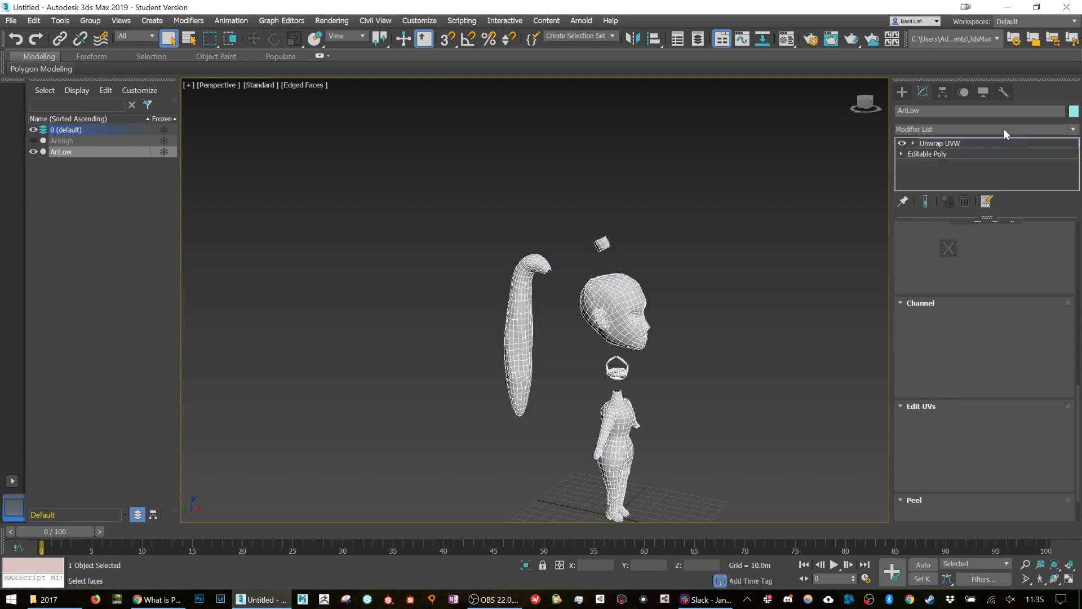
pyautogui.scroll(-5, 1011, 305)
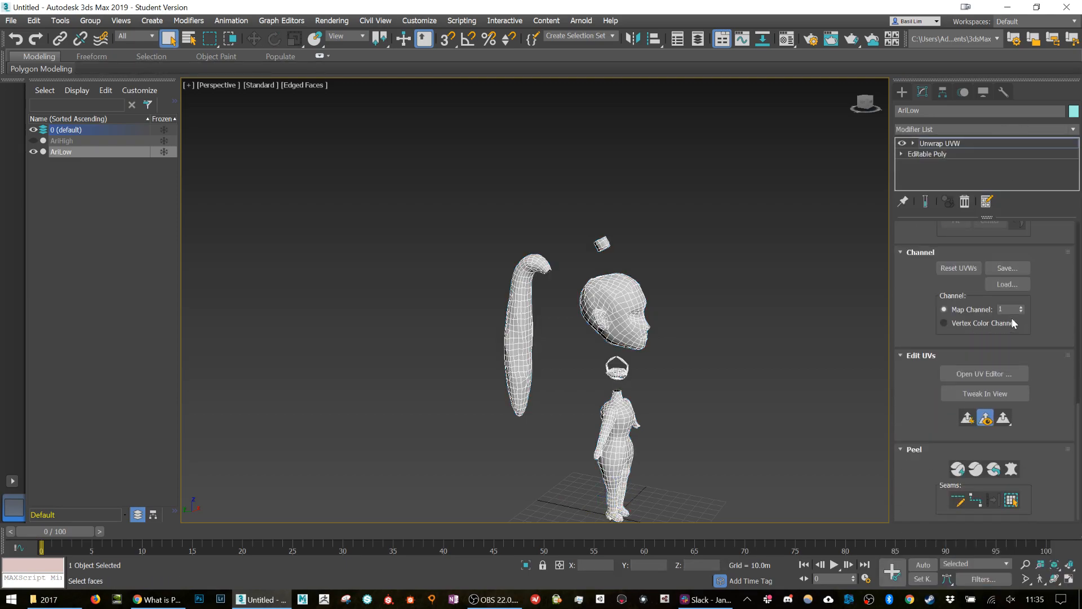
pyautogui.click(976, 499)
pyautogui.scroll(5, 610, 314)
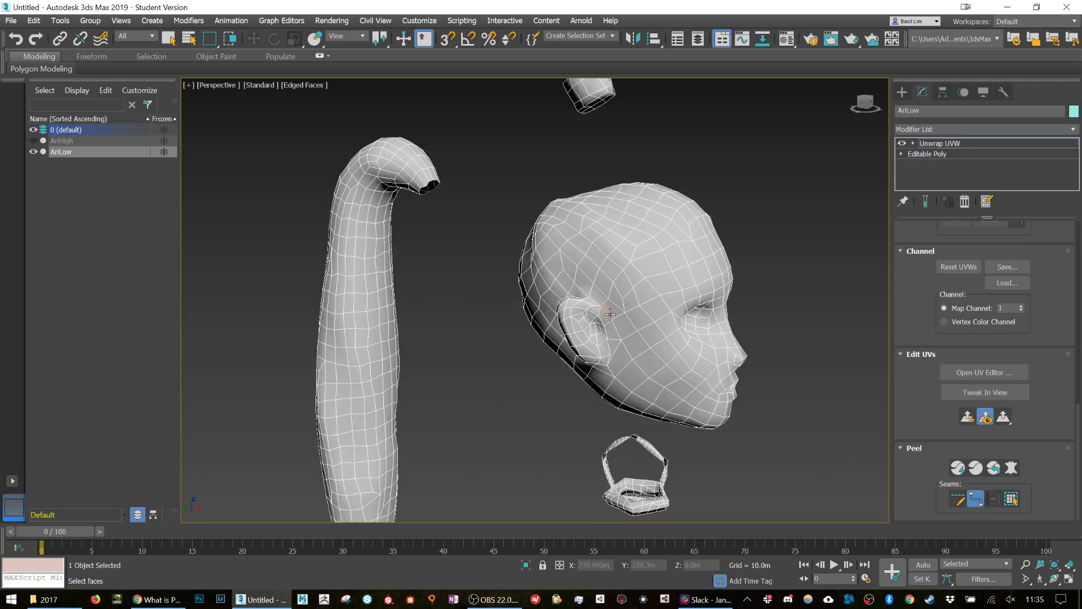
pyautogui.scroll(5, 612, 319)
pyautogui.scroll(-3, 612, 319)
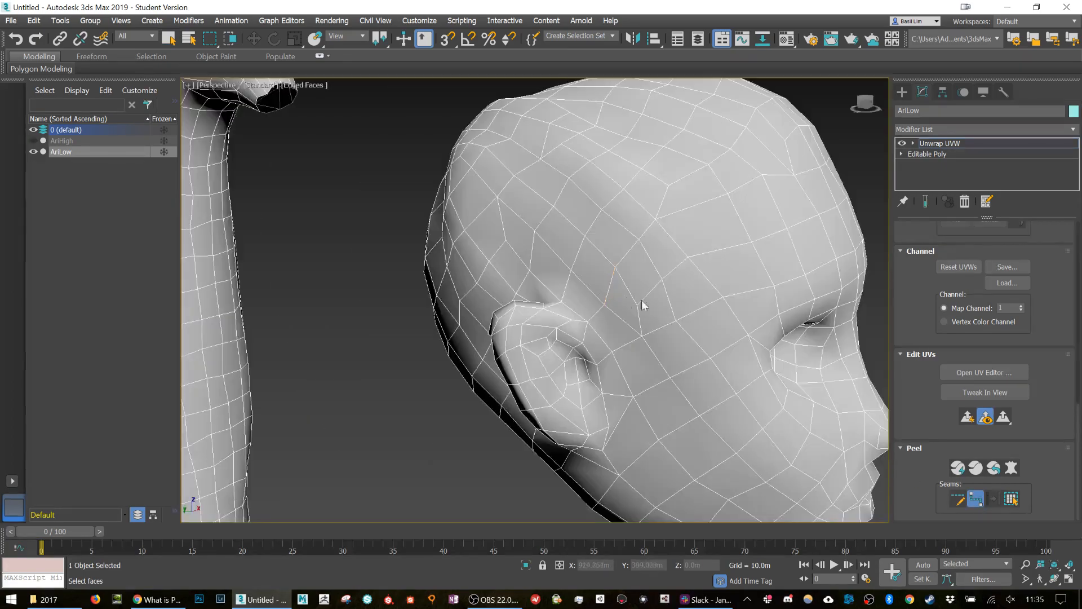
# Open the UV editor for AriLow
pyautogui.click(986, 373)
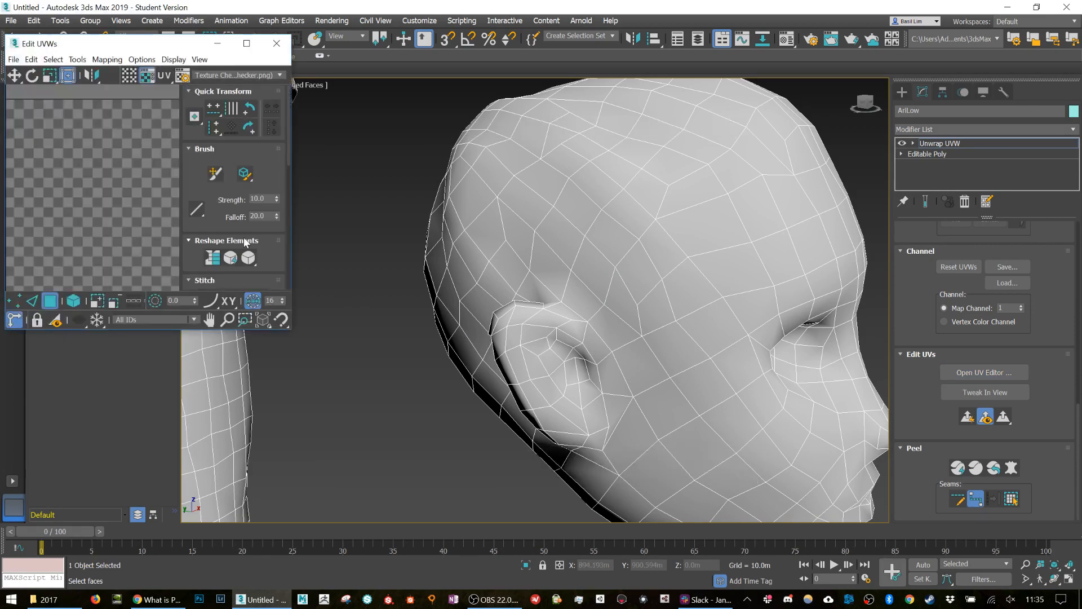
pyautogui.scroll(-4, 115, 207)
pyautogui.scroll(7, 119, 210)
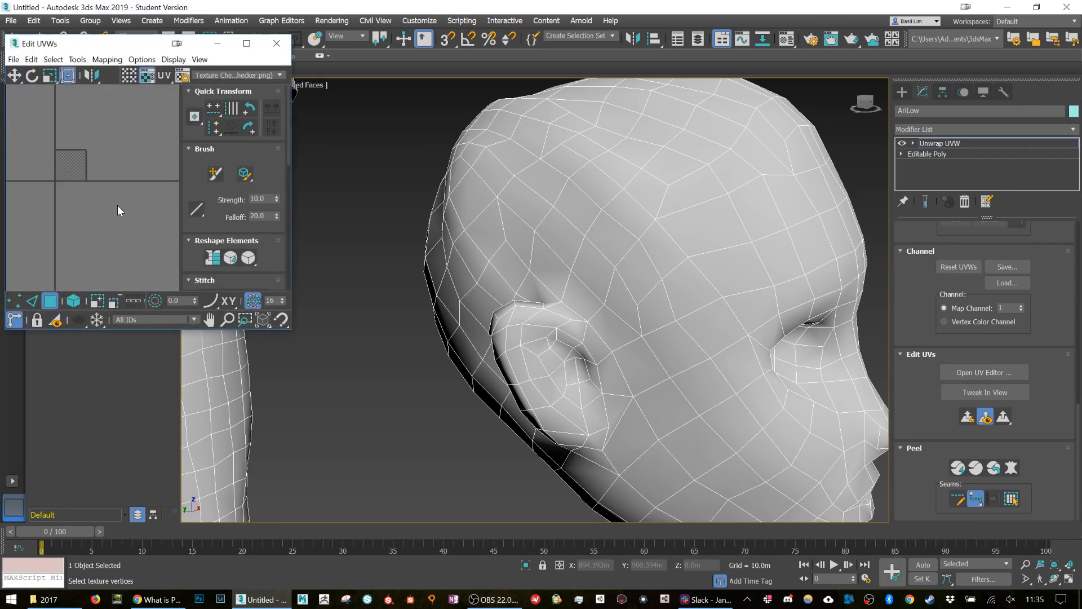
# Set Unwrap UVW to vertex selection and restart Point-to-Point Seams close to the back of AriLow's right ear
pyautogui.click(587, 319)
pyautogui.keyDown('alt'); pyautogui.moveTo(560, 299); pyautogui.dragTo(708, 302, button='middle'); pyautogui.keyUp('alt')
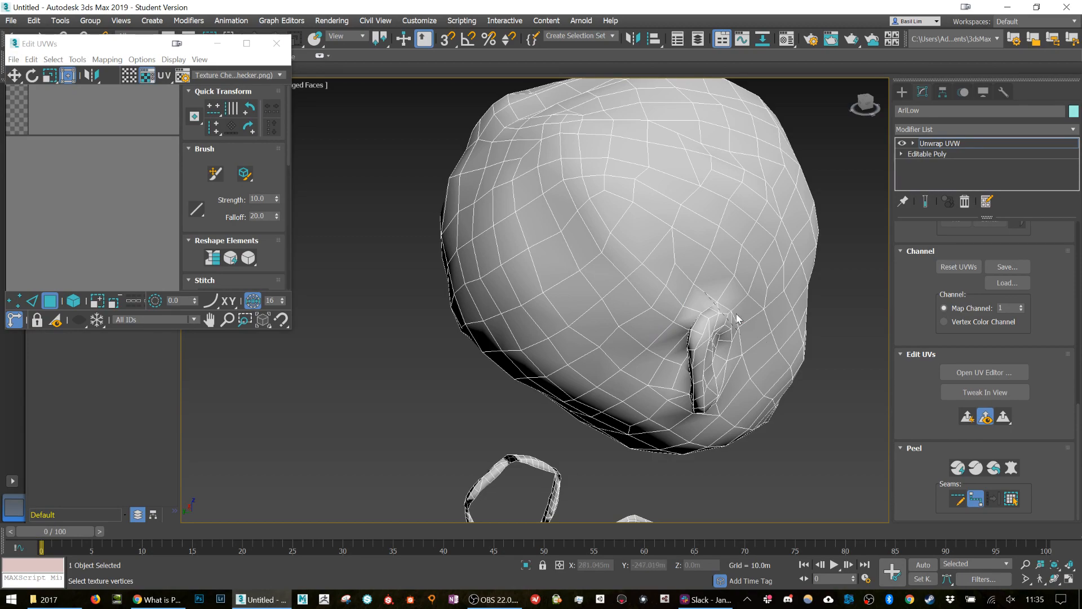
pyautogui.scroll(10, 986, 345)
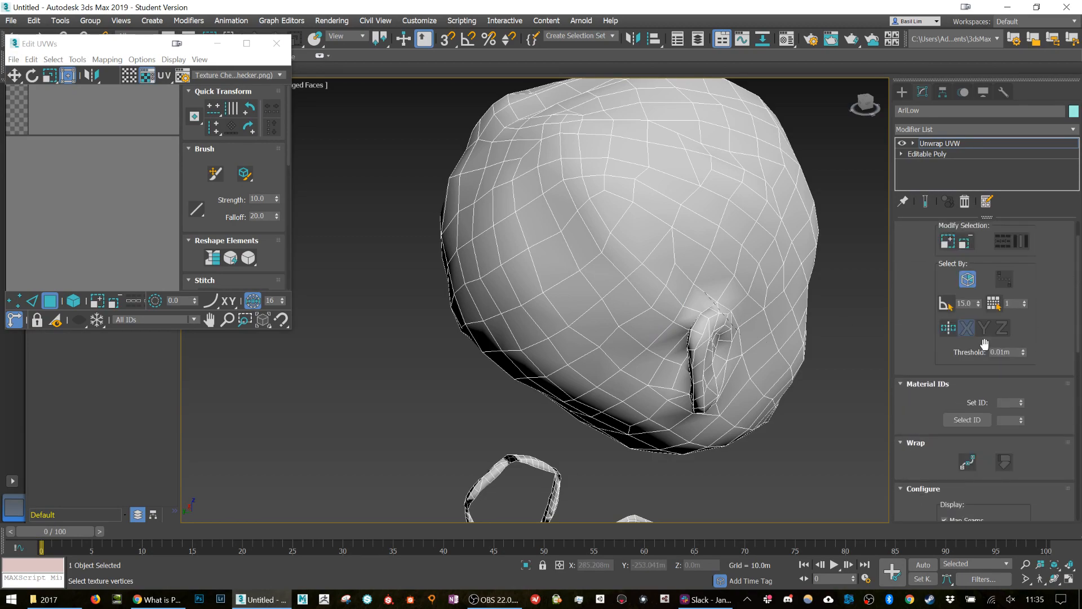
pyautogui.click(948, 249)
pyautogui.scroll(10, 759, 312)
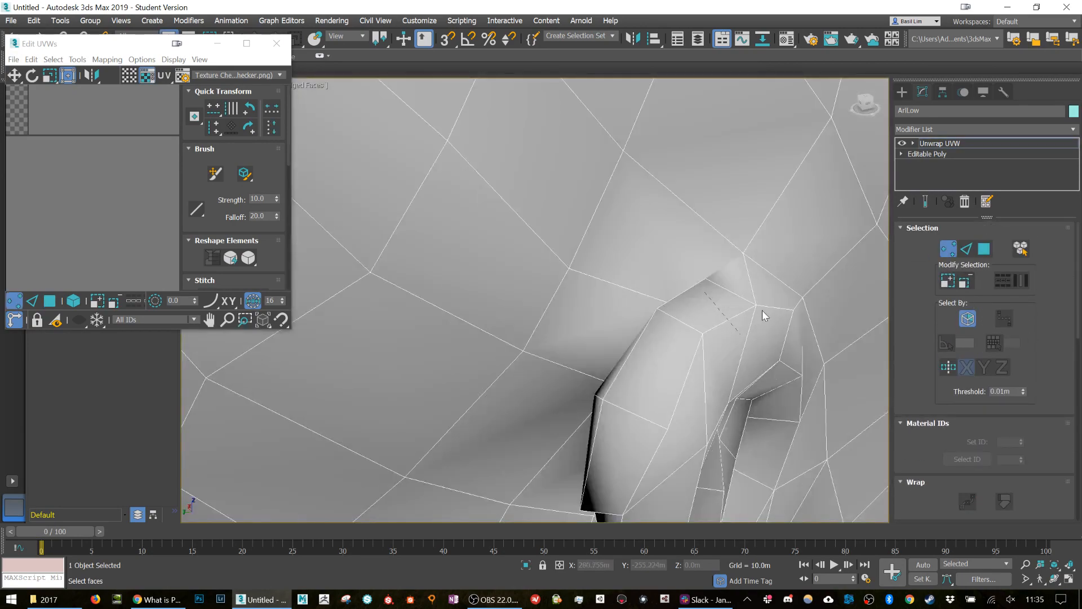
pyautogui.scroll(-10, 986, 404)
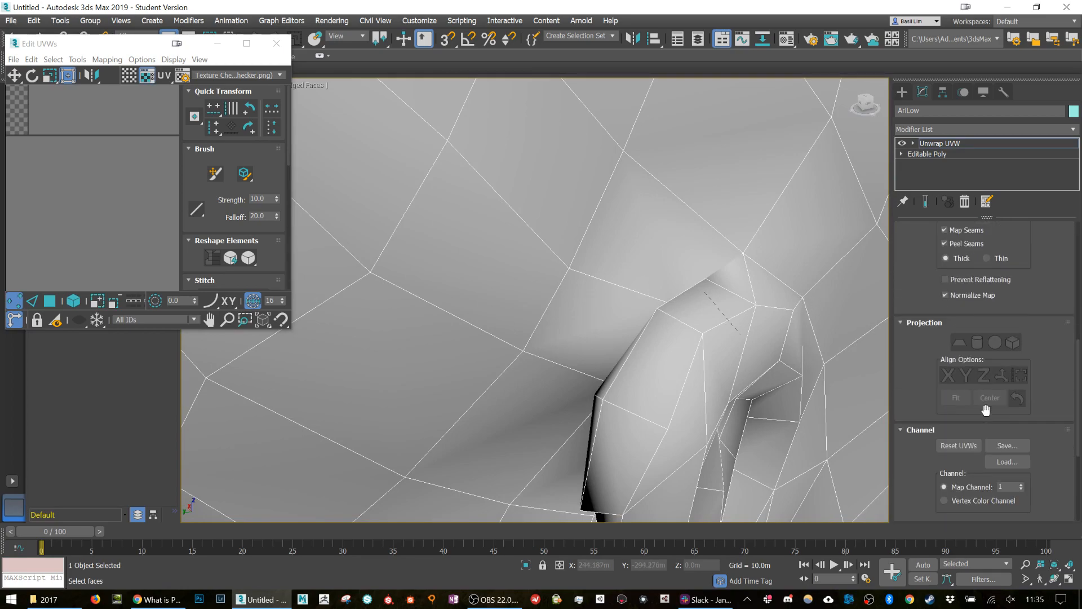
pyautogui.scroll(-3, 985, 415)
pyautogui.click(976, 498)
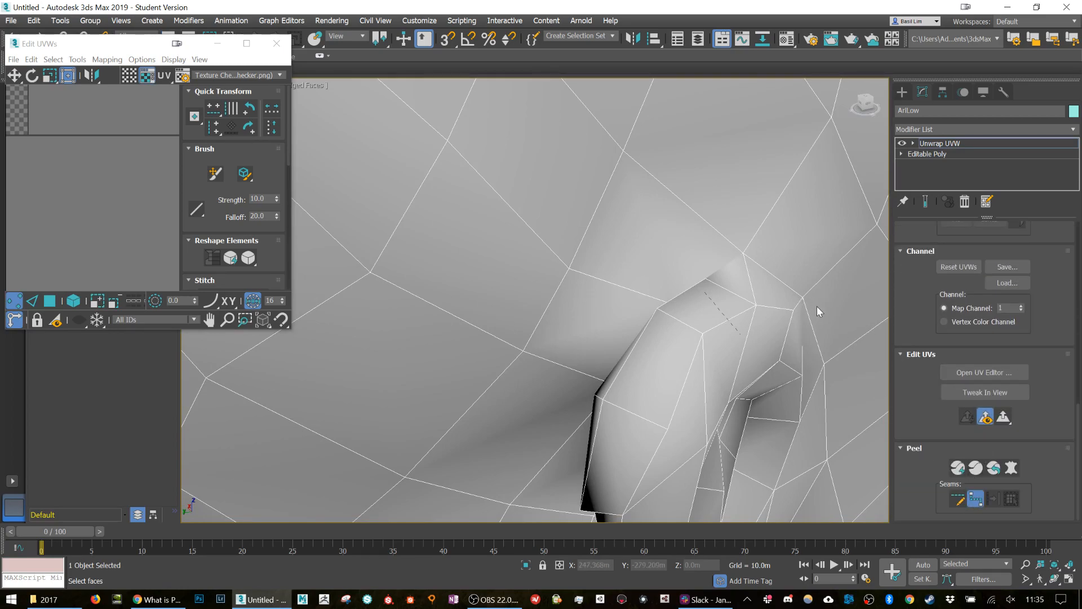
# Draw a point-to-point seam from the top of AriLow's right ear down the crease behind it, undoing a misplaced point
pyautogui.click(800, 303)
pyautogui.click(803, 297)
pyautogui.hotkey('shift', 'z')
pyautogui.hotkey('shift', 'z')
pyautogui.click(439, 187)
pyautogui.click(438, 189)
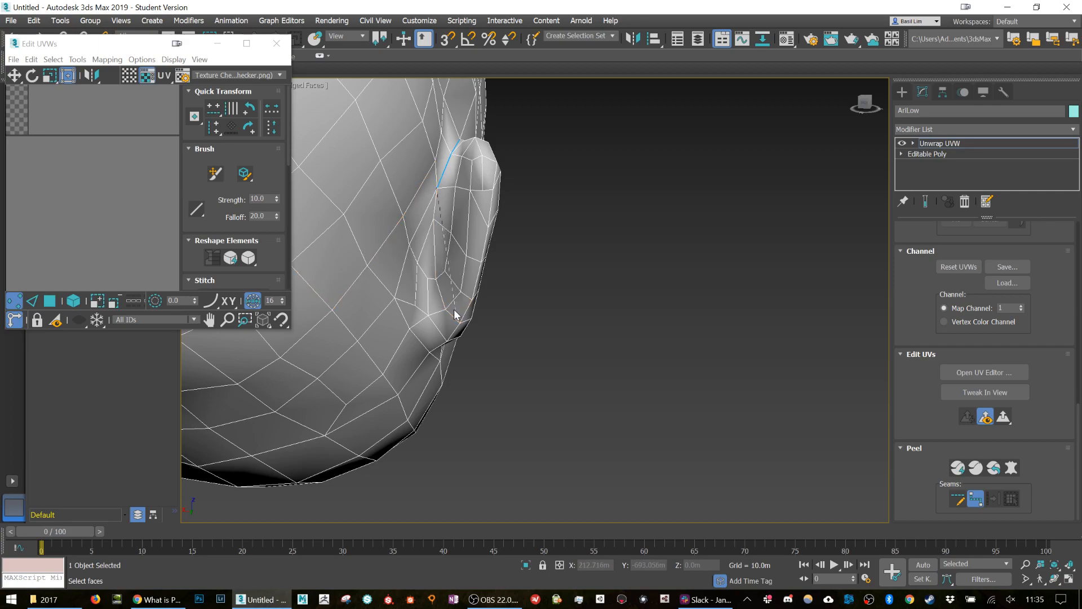
pyautogui.click(444, 309)
pyautogui.moveTo(463, 334)
pyautogui.keyDown('alt'); pyautogui.mouseDown(button='middle')
pyautogui.moveTo(471, 328)
pyautogui.moveTo(455, 326)
pyautogui.mouseUp(button='middle'); pyautogui.keyUp('alt')
pyautogui.hotkey('ctrl', 'z')
pyautogui.click(421, 330)
pyautogui.keyDown('alt'); pyautogui.moveTo(443, 349); pyautogui.dragTo(374, 328, button='middle'); pyautogui.keyUp('alt')
# Continue the right ear's seam under the lobe and up the ear's front edge to the top, and end the seam
pyautogui.click(574, 429)
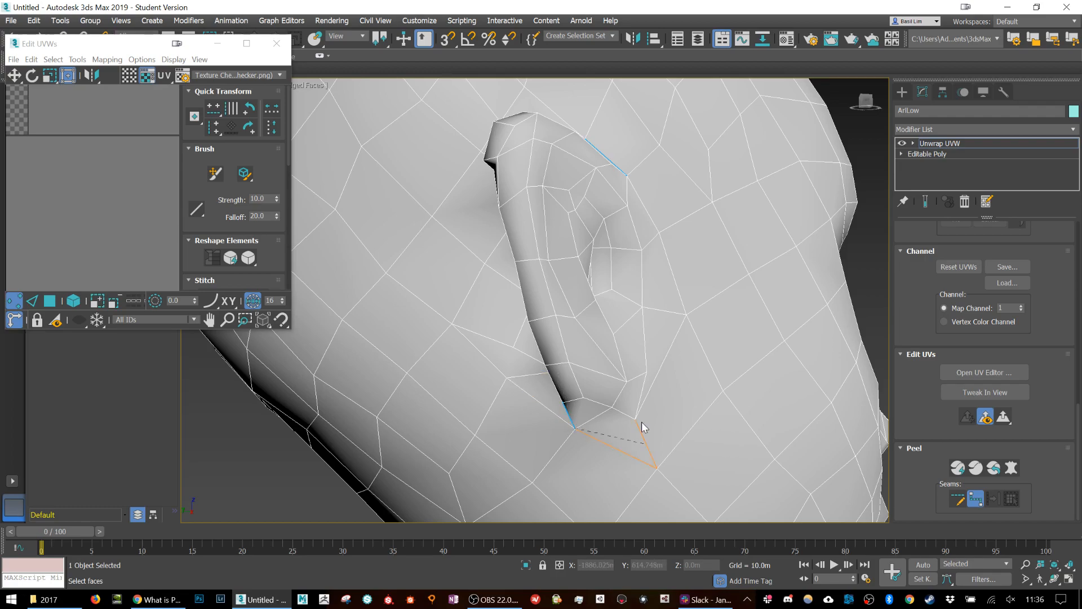
pyautogui.click(656, 467)
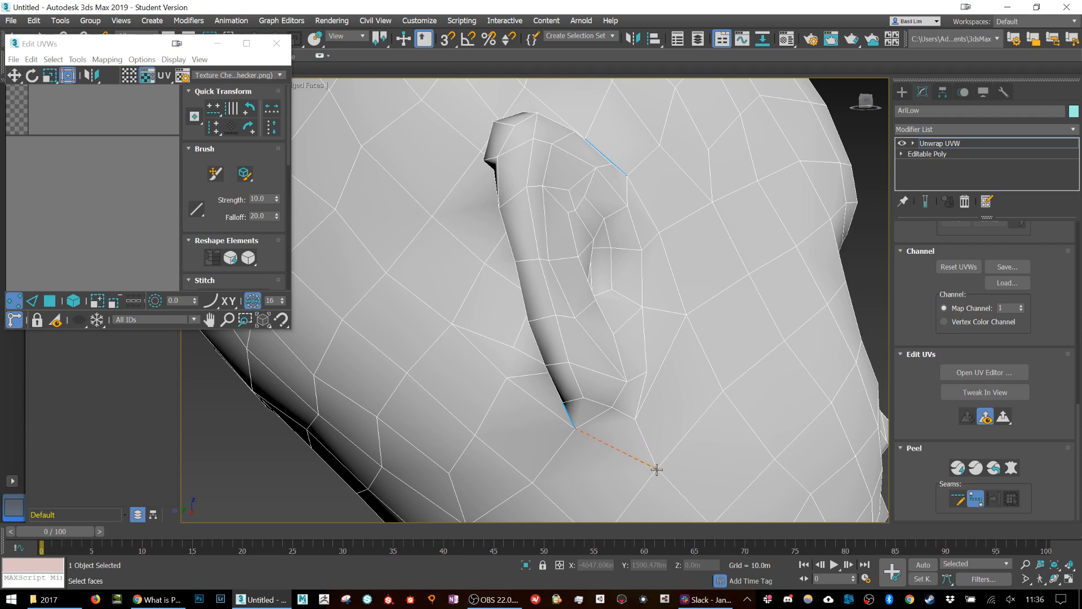
pyautogui.click(641, 306)
pyautogui.click(629, 177)
pyautogui.scroll(-5, 716, 307)
pyautogui.keyDown('alt'); pyautogui.moveTo(725, 310); pyautogui.dragTo(672, 315, button='middle'); pyautogui.keyUp('alt')
pyautogui.scroll(5, 672, 316)
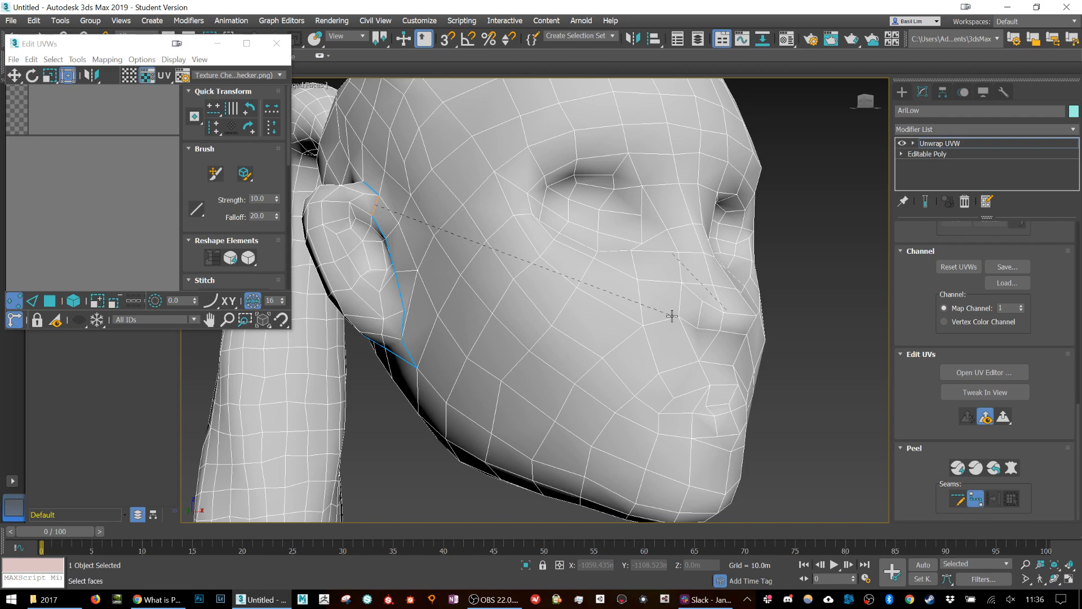
pyautogui.rightClick(397, 207)
# Draw a point-to-point seam around AriLow's left ear along its front edge, under the lobe and up behind it
pyautogui.keyDown('alt'); pyautogui.moveTo(517, 231); pyautogui.dragTo(675, 299, button='middle'); pyautogui.keyUp('alt')
pyautogui.scroll(4, 583, 329)
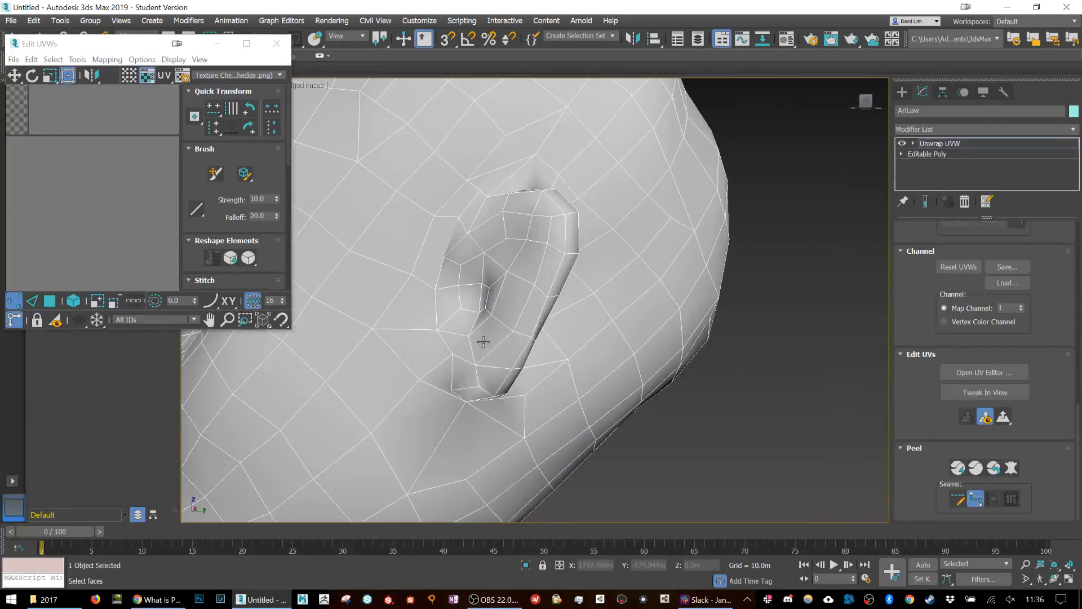
pyautogui.click(451, 353)
pyautogui.click(446, 256)
pyautogui.keyDown('alt'); pyautogui.moveTo(519, 229); pyautogui.dragTo(398, 296, button='middle'); pyautogui.keyUp('alt')
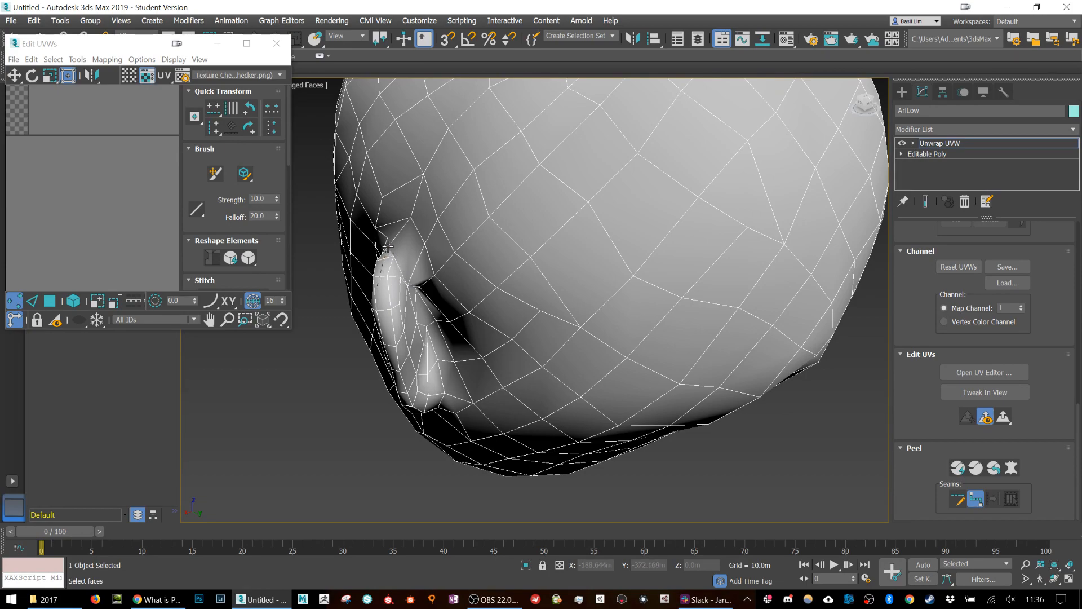
pyautogui.keyDown('alt'); pyautogui.moveTo(402, 285); pyautogui.dragTo(443, 344, button='middle'); pyautogui.keyUp('alt')
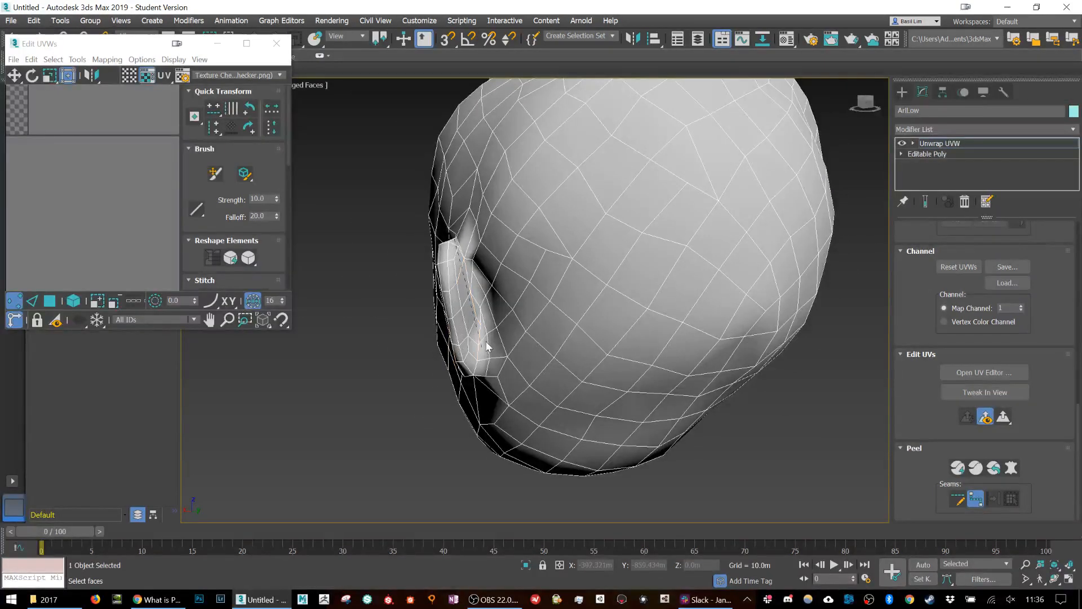
pyautogui.click(479, 305)
pyautogui.keyDown('alt'); pyautogui.moveTo(475, 372); pyautogui.dragTo(570, 316, button='middle'); pyautogui.keyUp('alt')
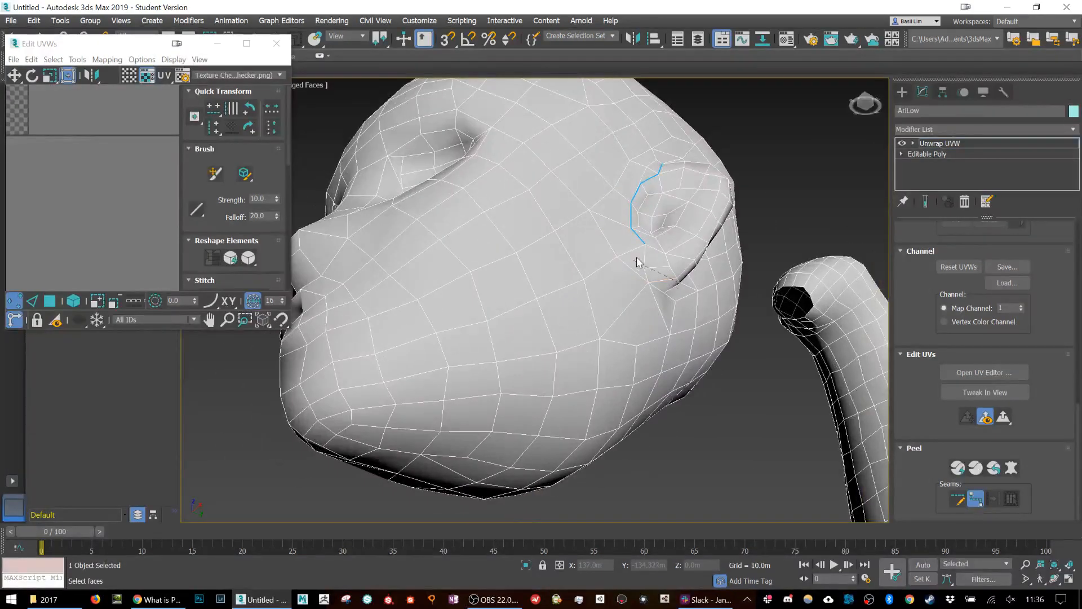
pyautogui.click(648, 282)
pyautogui.keyDown('alt'); pyautogui.moveTo(644, 243); pyautogui.dragTo(417, 341, button='middle'); pyautogui.keyUp('alt')
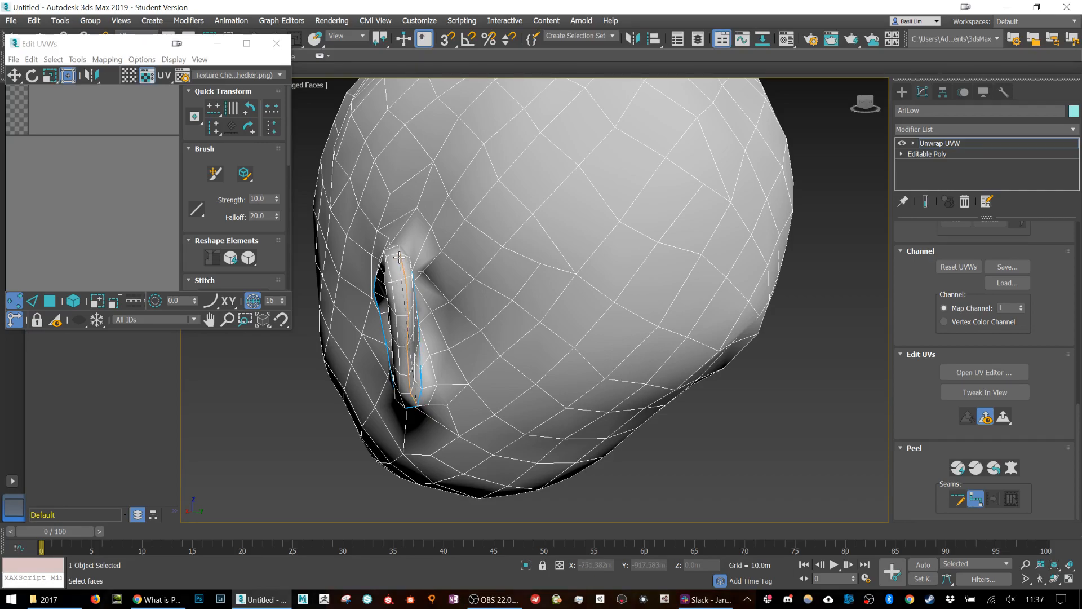
# Draw a point-to-point seam on AriLow's right ear from the lobe up along its edge to the top, and end the seam
pyautogui.scroll(5, 478, 309)
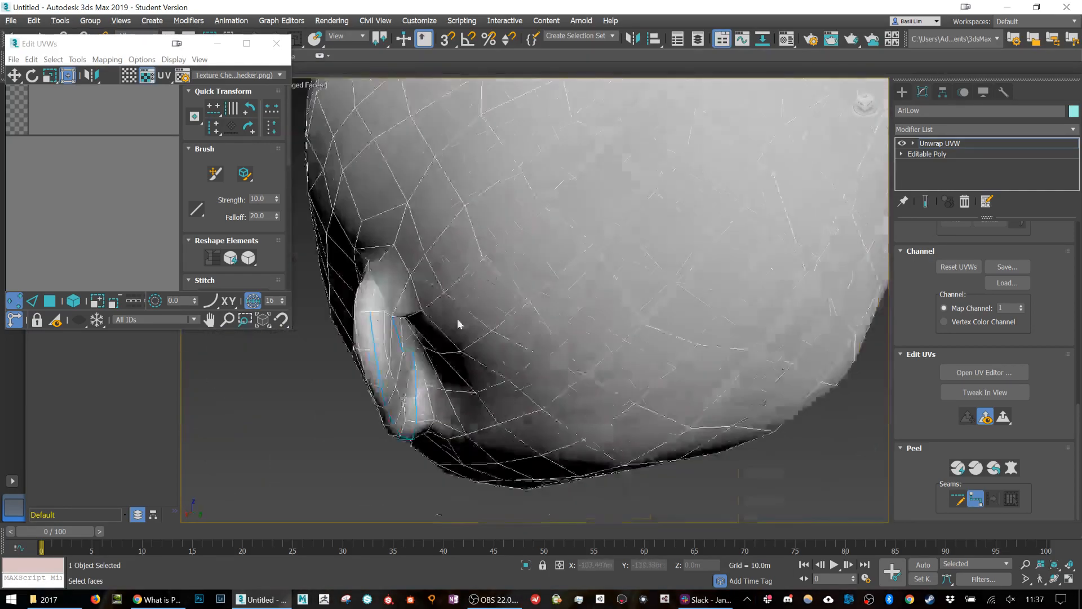
pyautogui.scroll(-3, 458, 320)
pyautogui.keyDown('alt'); pyautogui.moveTo(674, 331); pyautogui.dragTo(496, 309, button='middle'); pyautogui.keyUp('alt')
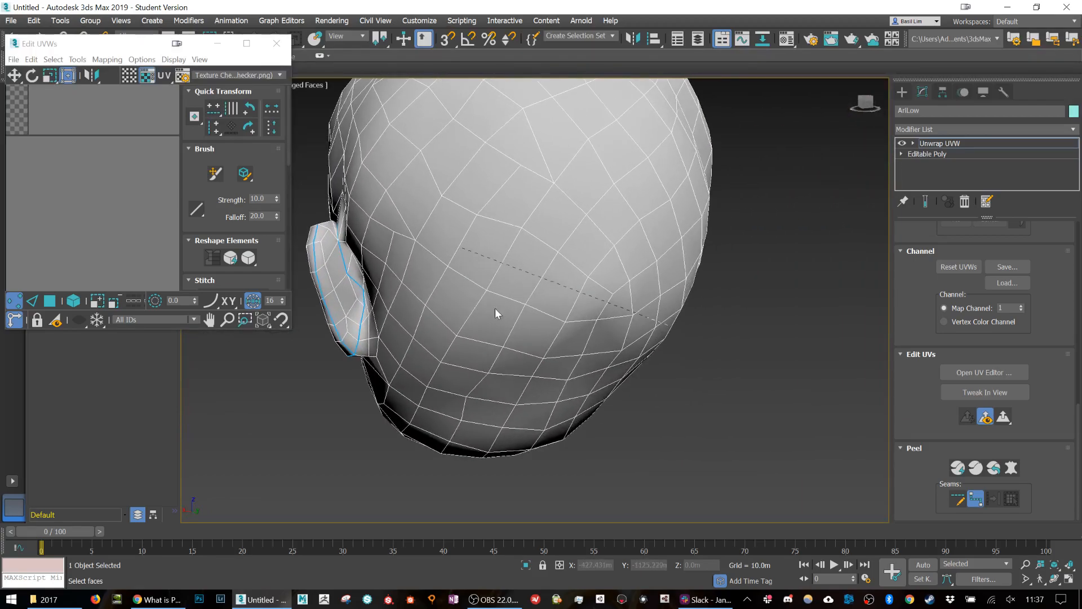
pyautogui.keyDown('alt'); pyautogui.moveTo(726, 306); pyautogui.dragTo(614, 314, button='middle'); pyautogui.keyUp('alt')
pyautogui.scroll(2, 698, 352)
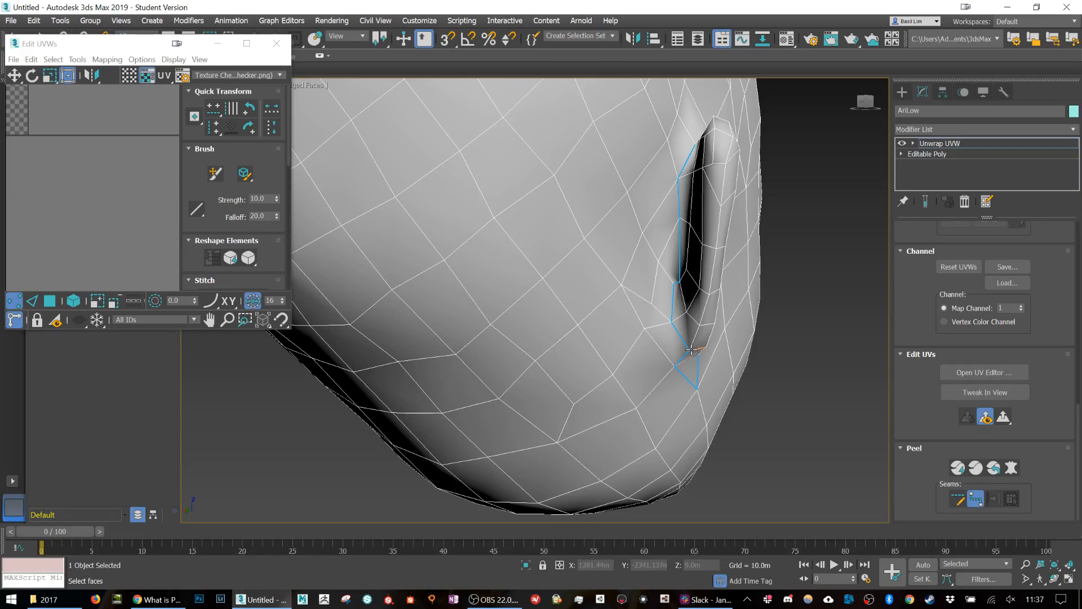
pyautogui.click(689, 350)
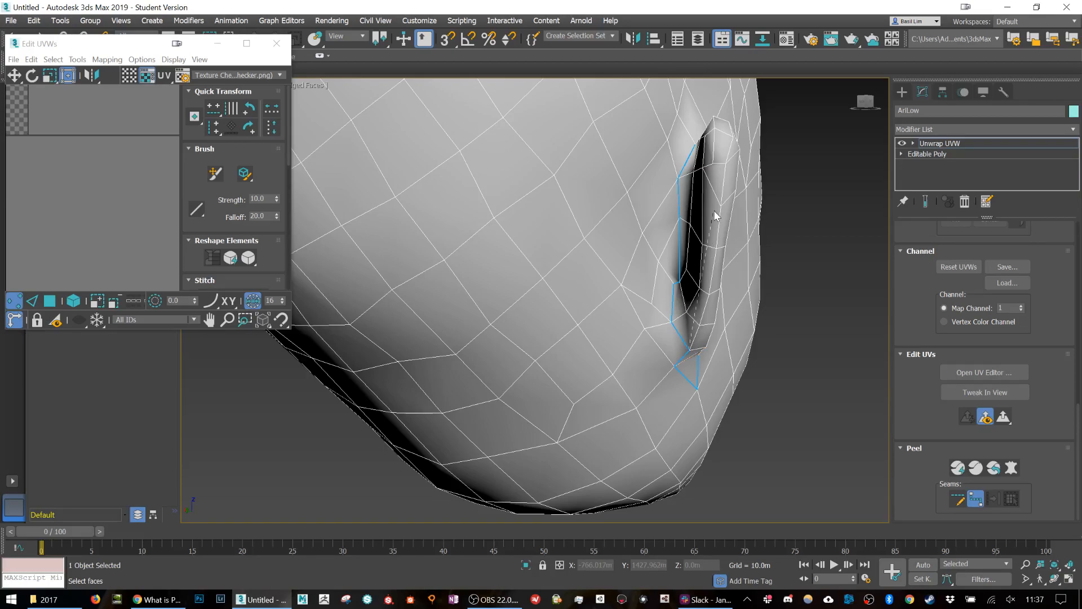
pyautogui.click(725, 163)
pyautogui.click(732, 136)
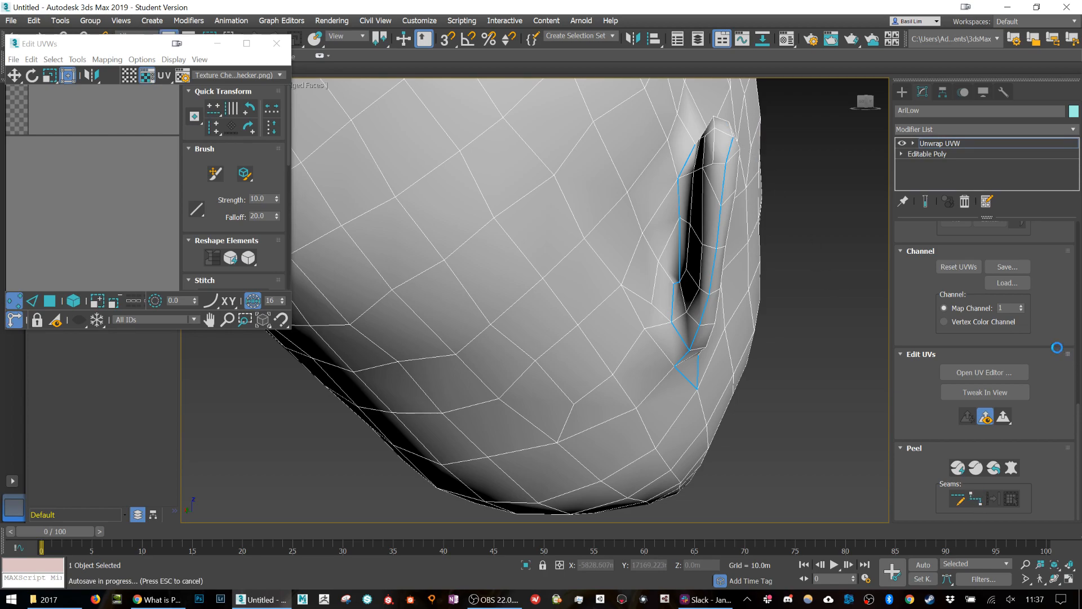
# Set Unwrap UVW to polygon selection and select a face on AriLow's right ear
pyautogui.scroll(2, 1035, 335)
pyautogui.scroll(5, 1034, 334)
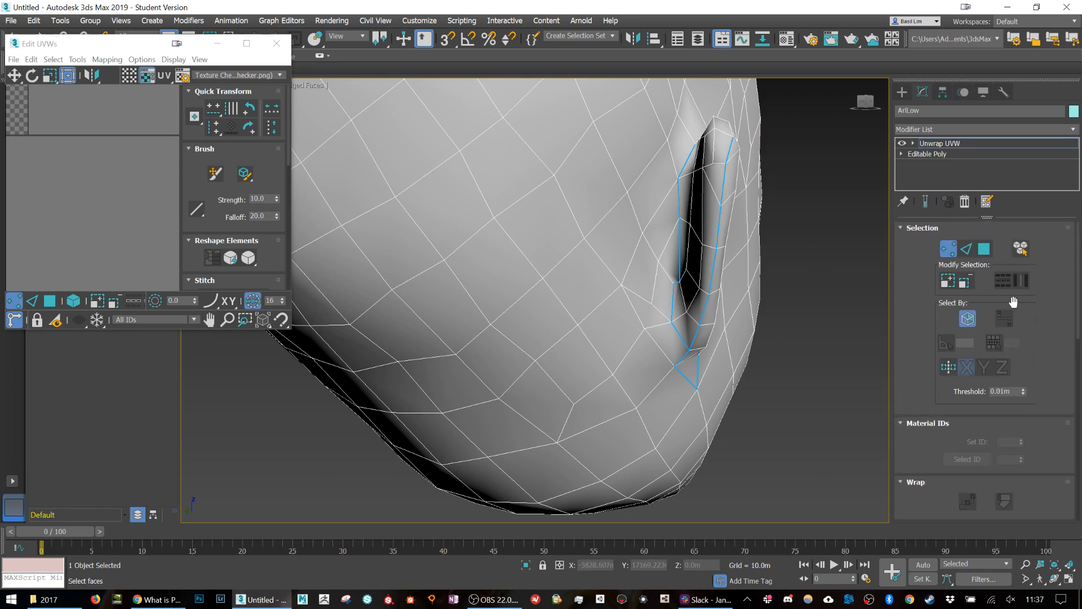
pyautogui.click(983, 249)
pyautogui.click(713, 242)
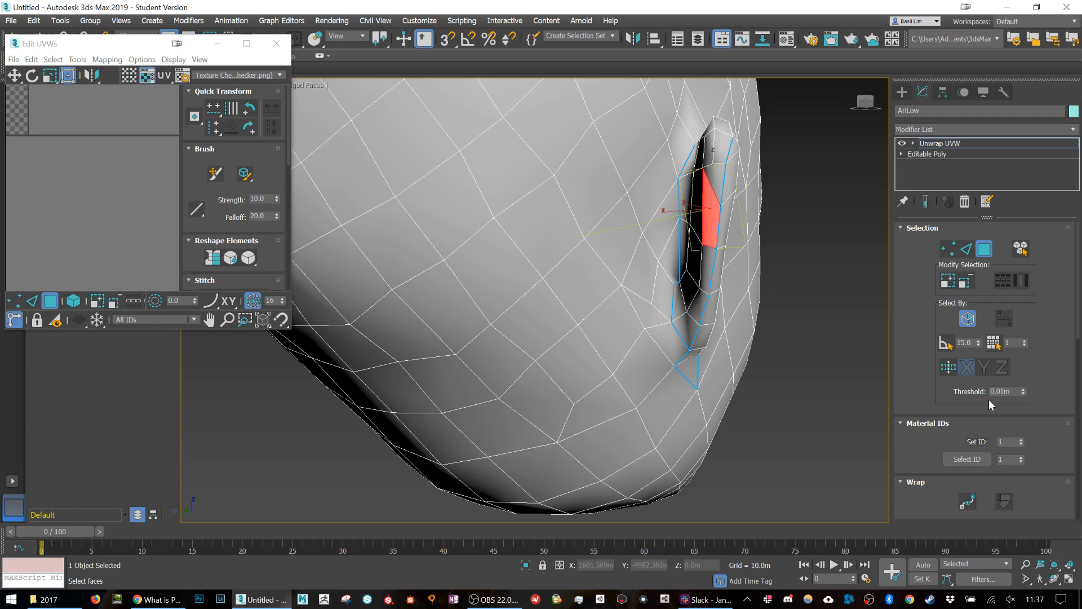
# Widen the command panel to two columns and expand the right ear's face selection to the peel seams
pyautogui.scroll(-10, 1018, 417)
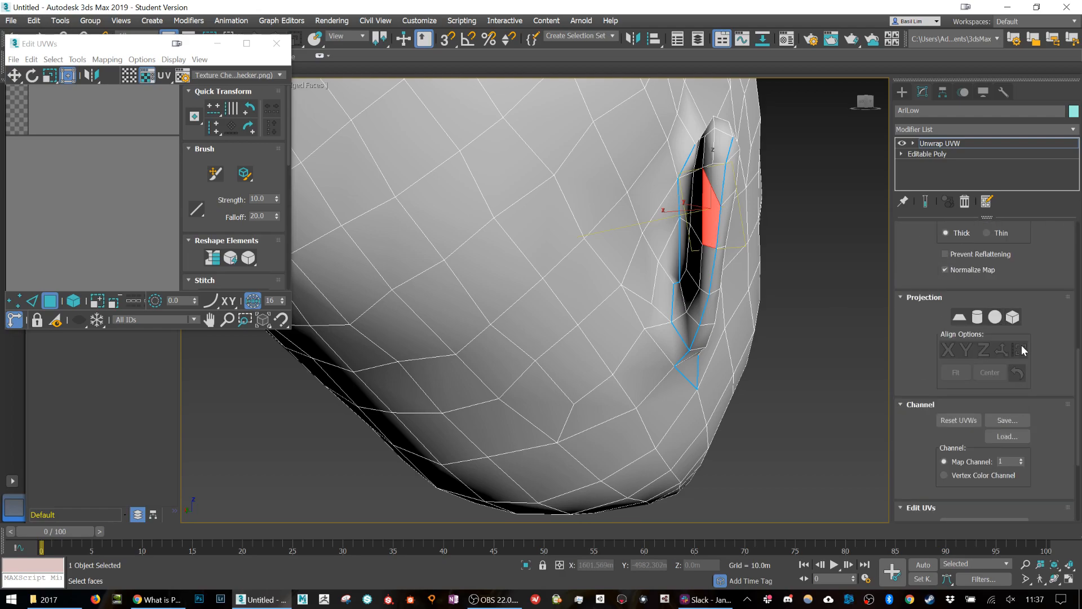
pyautogui.scroll(10, 1021, 351)
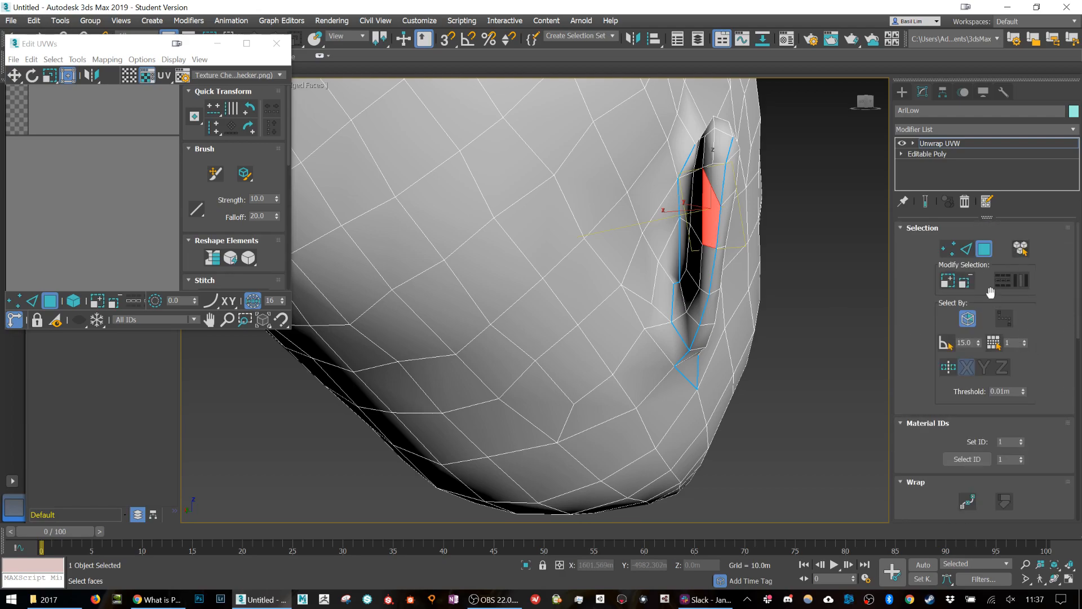
pyautogui.scroll(-10, 1043, 418)
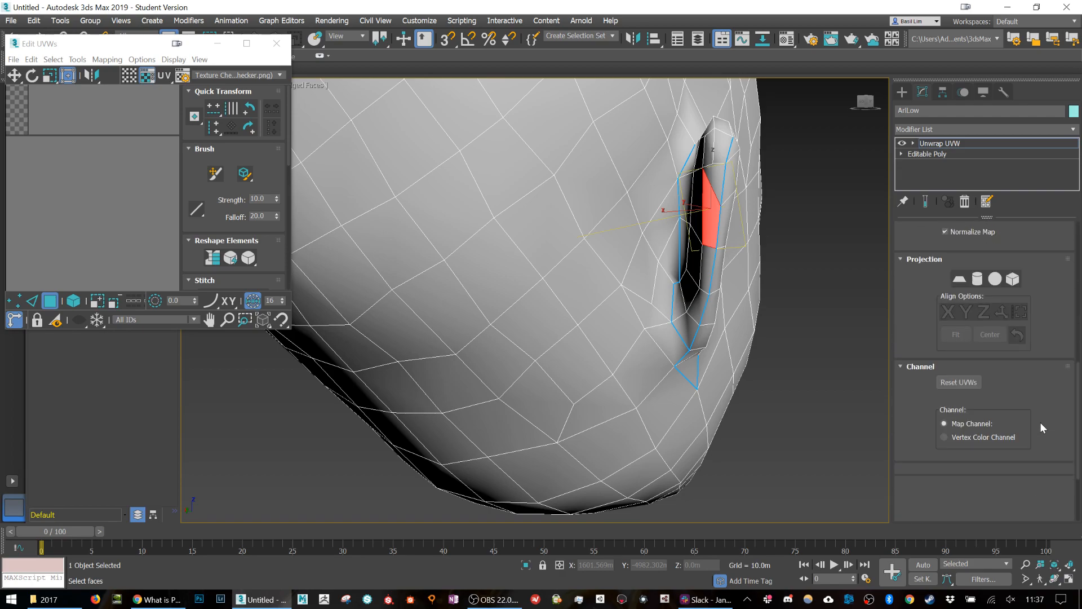
pyautogui.moveTo(888, 347); pyautogui.dragTo(760, 335)
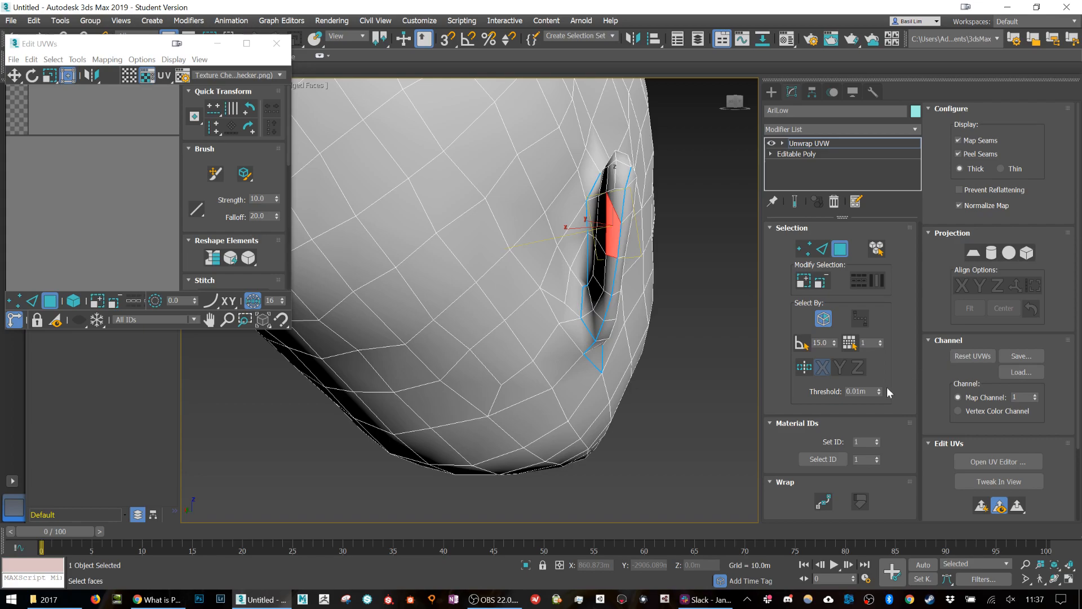
pyautogui.scroll(-3, 1027, 401)
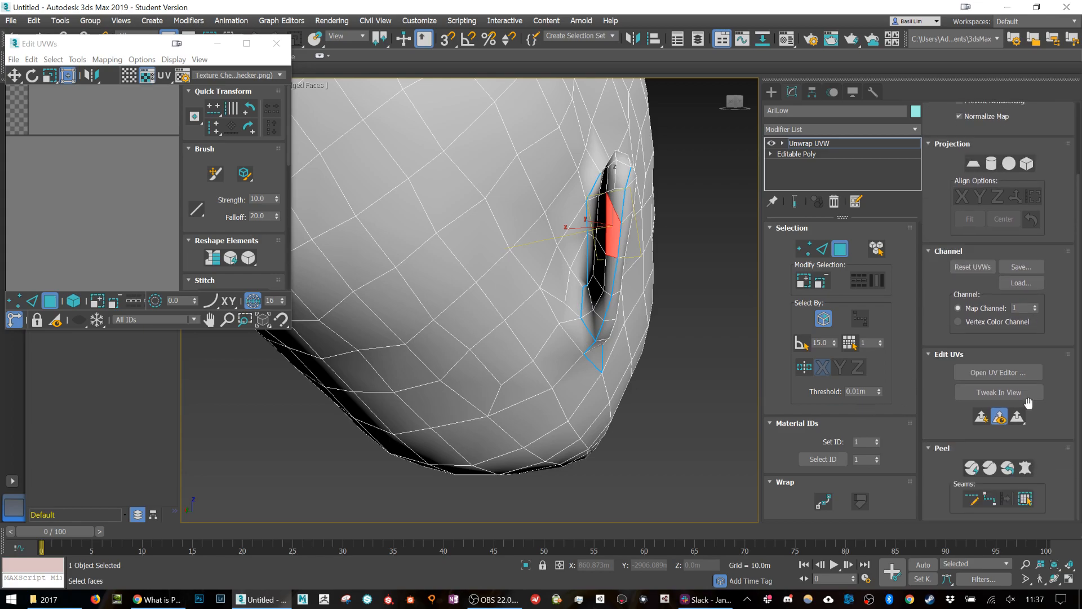
pyautogui.click(1026, 501)
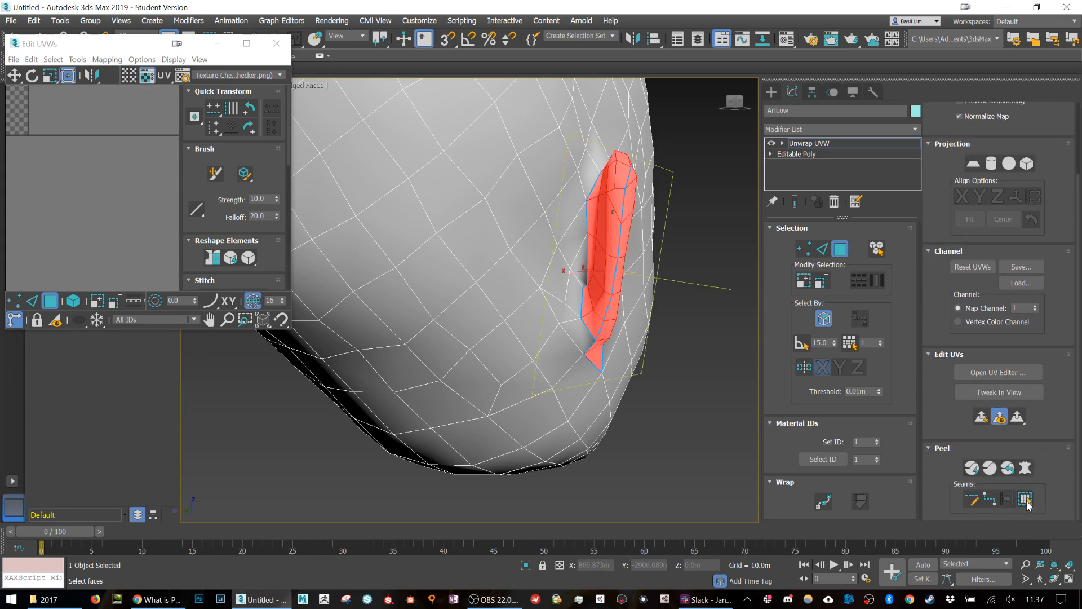
# Pelt map the right ear's faces with a pelt and a relax pass, commit, and move the shell clear of the UV tile
pyautogui.click(1030, 467)
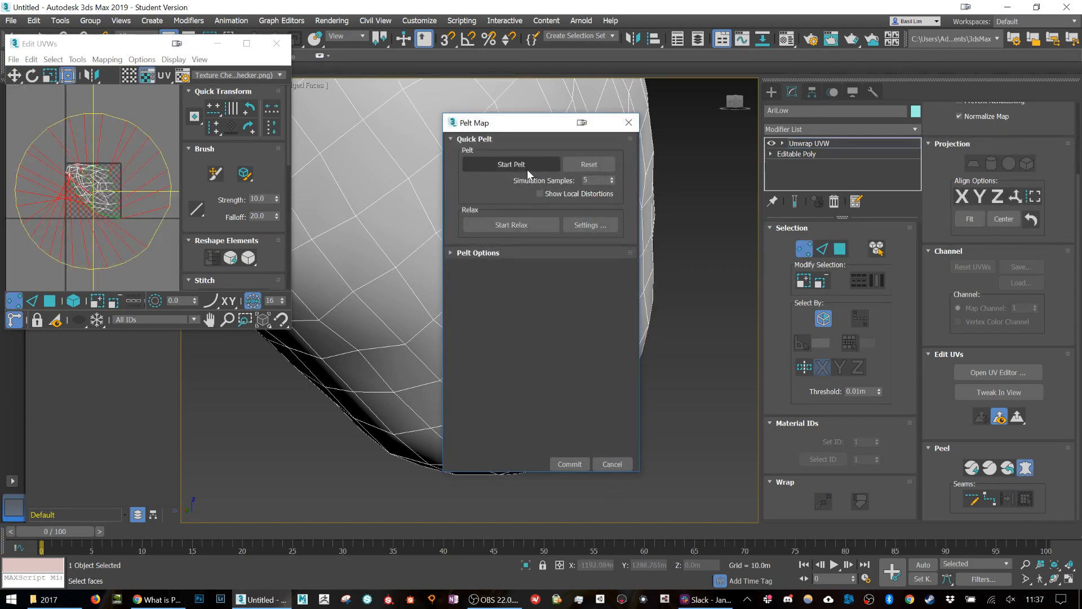
pyautogui.click(527, 169)
pyautogui.click(514, 224)
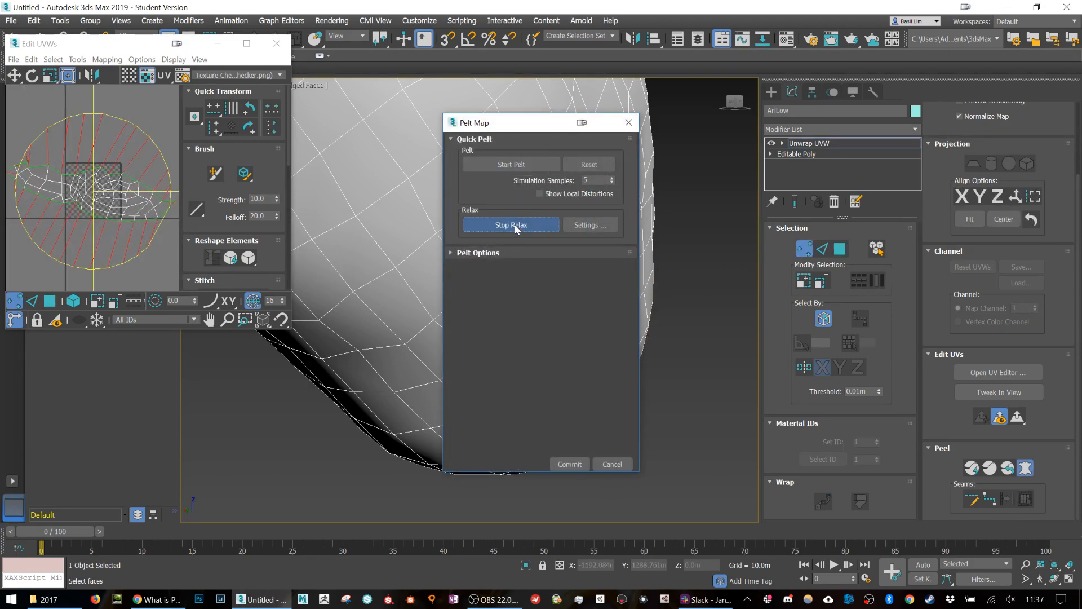
pyautogui.click(569, 463)
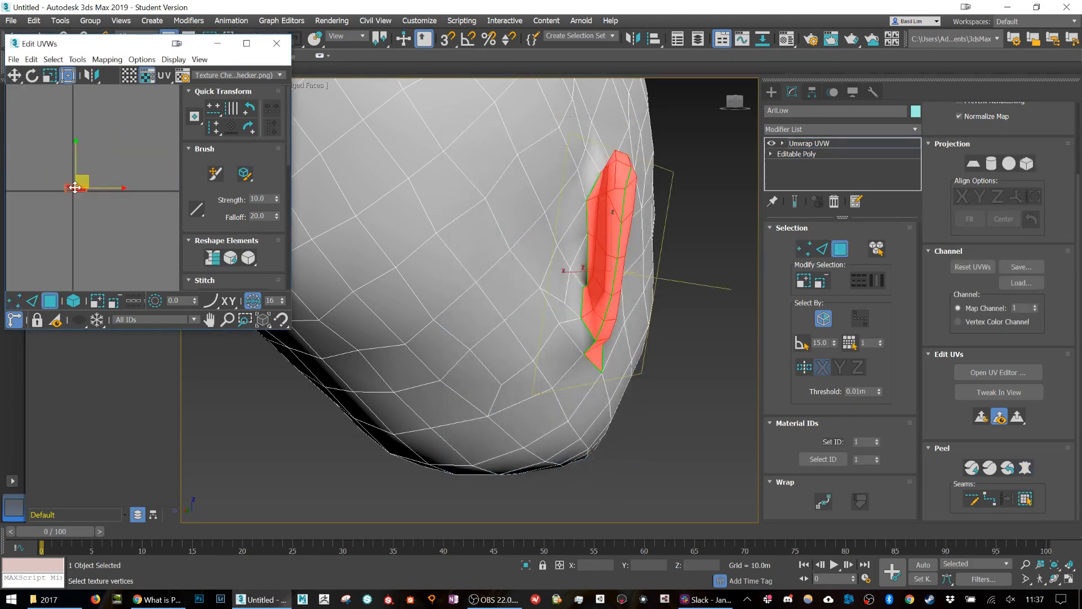
pyautogui.moveTo(83, 180); pyautogui.dragTo(141, 135)
# Select a face on AriLow's left ear, pelt map the ear with a pelt and a relax pass, and commit the result
pyautogui.moveTo(403, 205); pyautogui.dragTo(673, 211, button='middle')
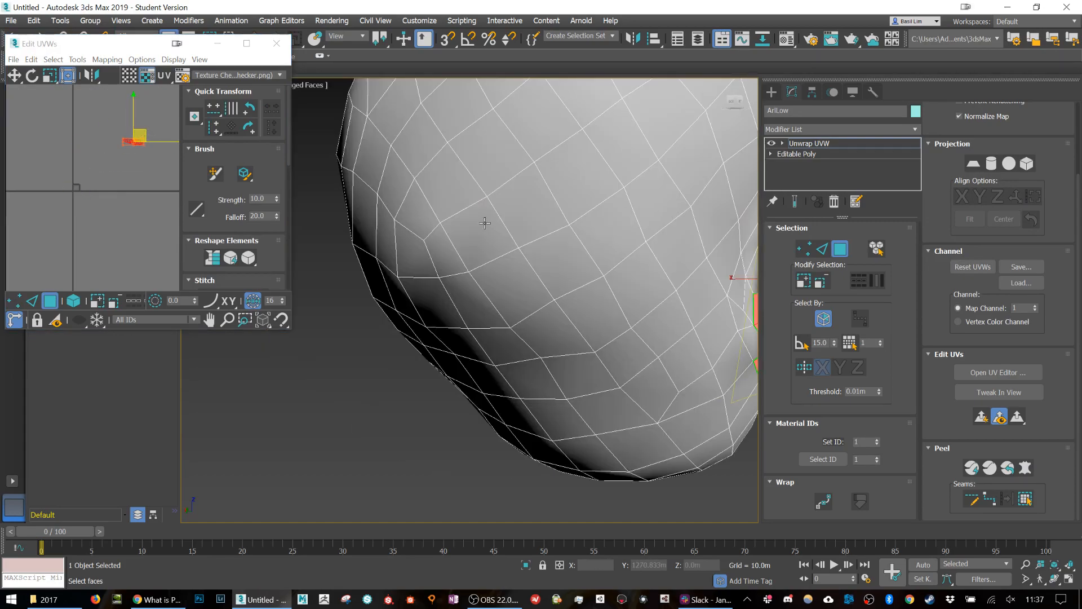
pyautogui.scroll(-3, 440, 230)
pyautogui.keyDown('alt'); pyautogui.moveTo(438, 230); pyautogui.dragTo(392, 242, button='middle'); pyautogui.keyUp('alt')
pyautogui.click(398, 237)
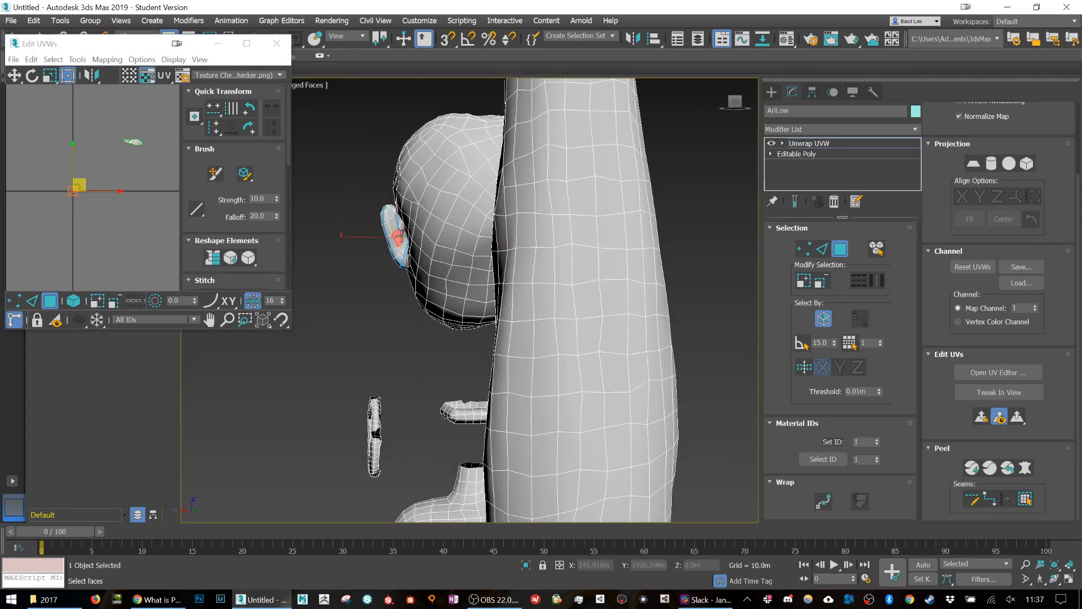
pyautogui.click(1026, 467)
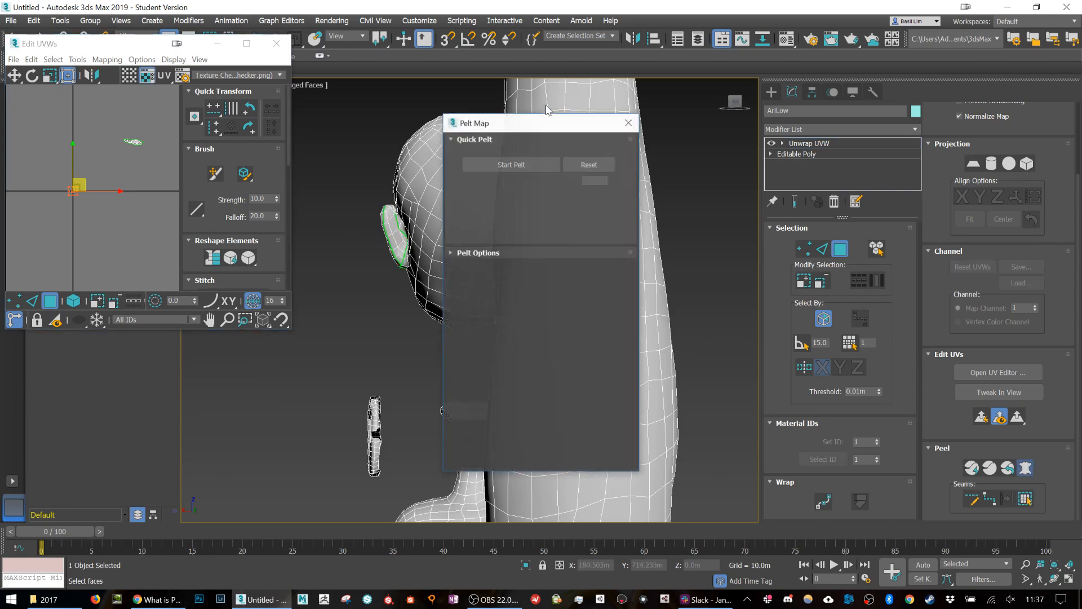
pyautogui.click(506, 167)
pyautogui.click(534, 224)
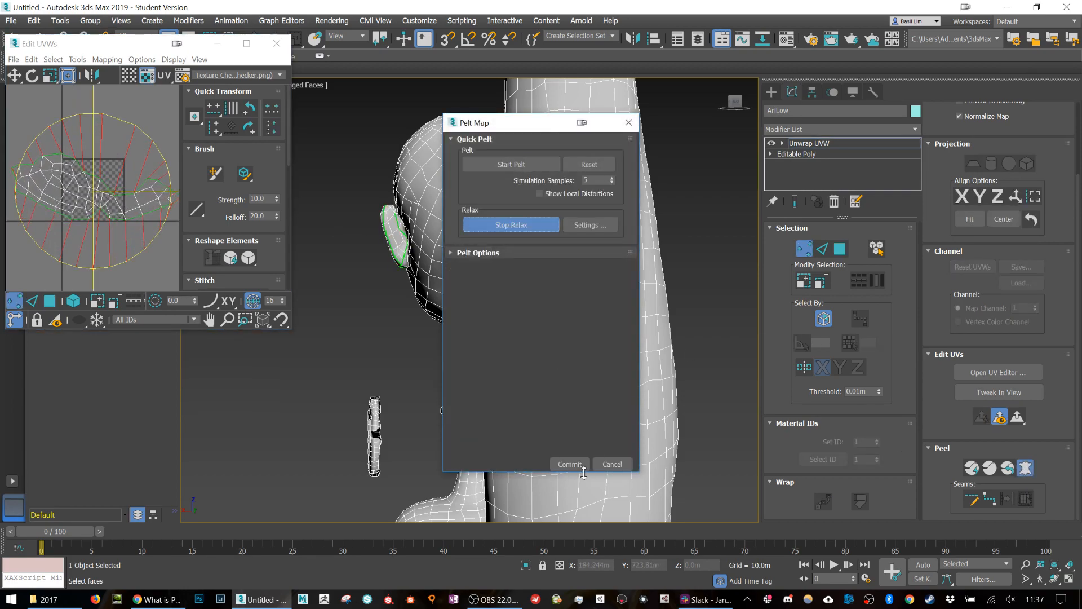
pyautogui.click(570, 464)
# Move the left ear's UV shell out of the UV tile, on the opposite side from the right ear's shell
pyautogui.scroll(-3, 73, 175)
pyautogui.moveTo(82, 166); pyautogui.dragTo(44, 122)
pyautogui.keyDown('alt'); pyautogui.moveTo(422, 299); pyautogui.dragTo(592, 337, button='middle'); pyautogui.keyUp('alt')
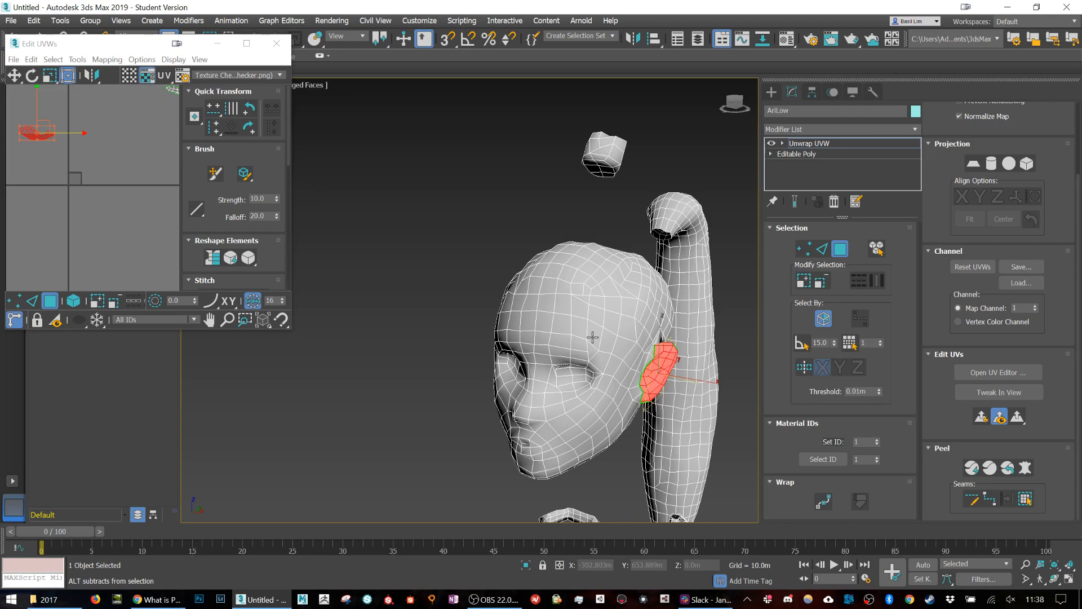
# Switch to Chrome and search Google Images for "hair cards 3d model"
pyautogui.click(155, 599)
pyautogui.hotkey('ctrl', 'l')
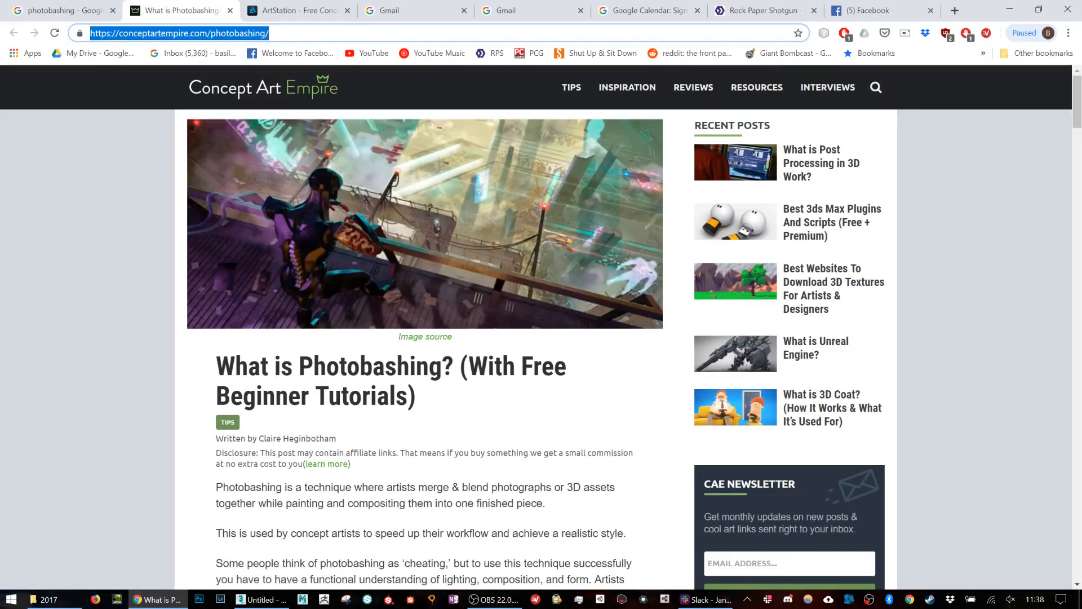
pyautogui.write('hair ca')
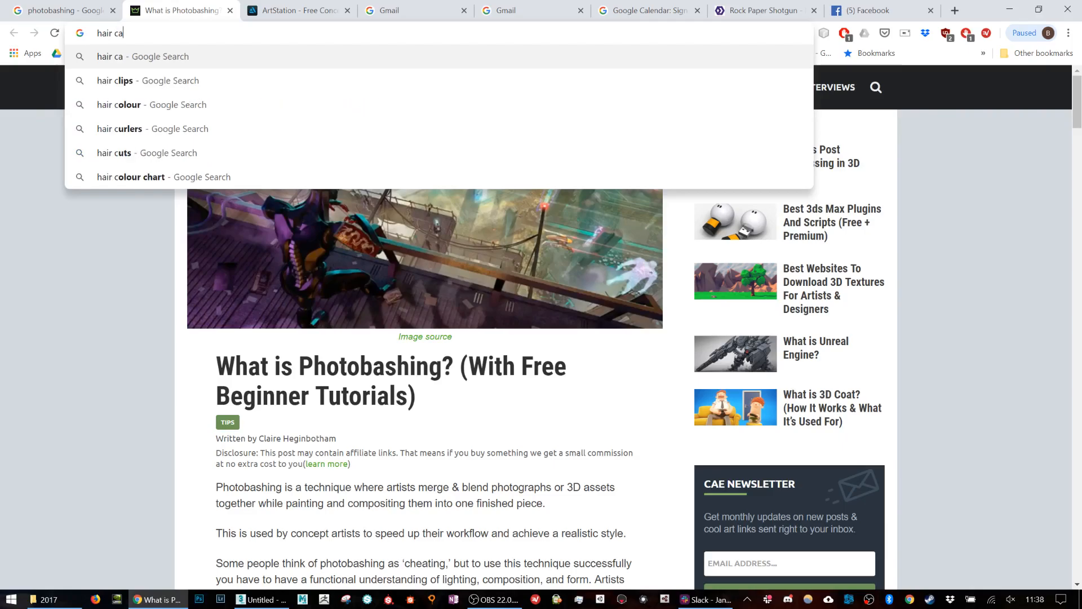
pyautogui.write('rds 3d model')
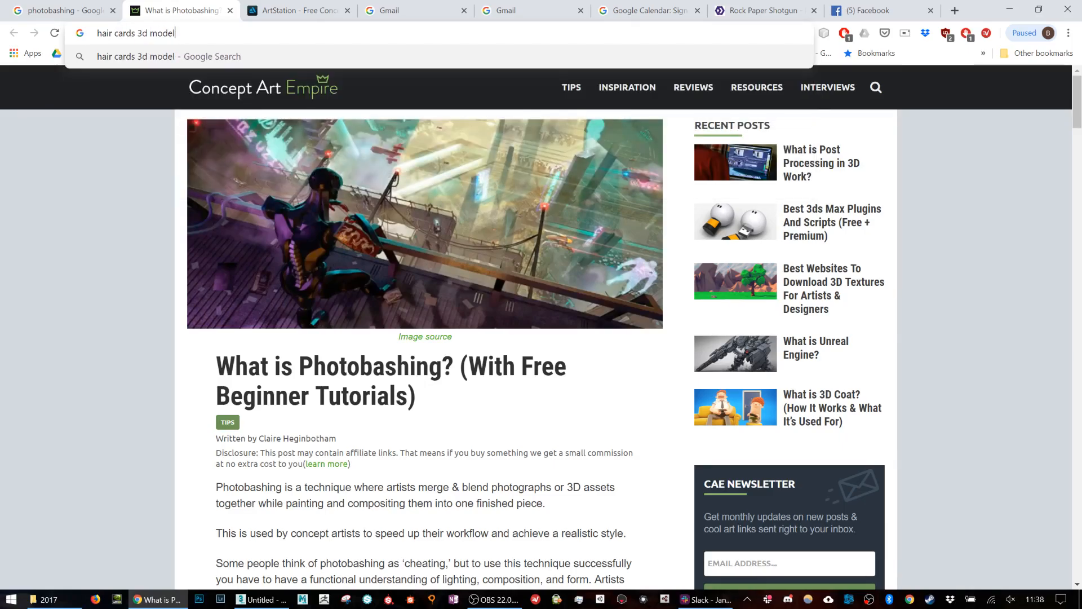
pyautogui.press('Return')
pyautogui.click(228, 159)
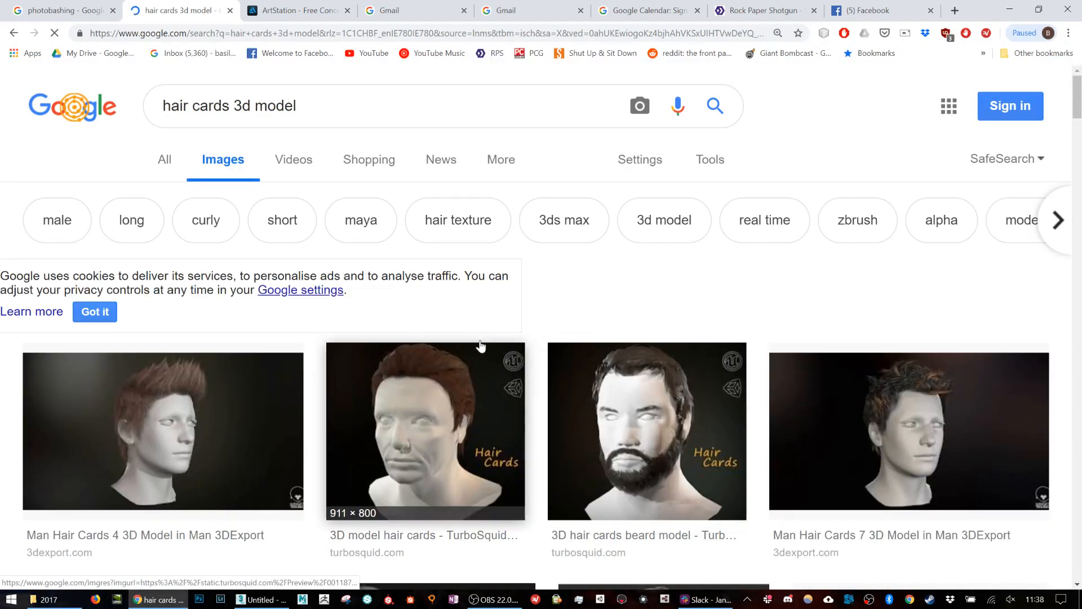
# Preview the Pinterest real-time hair image with hair strips on a head, and view its related image of a fuller hair-card hairstyle
pyautogui.scroll(-5, 480, 346)
pyautogui.scroll(-5, 480, 346)
pyautogui.scroll(-4, 597, 306)
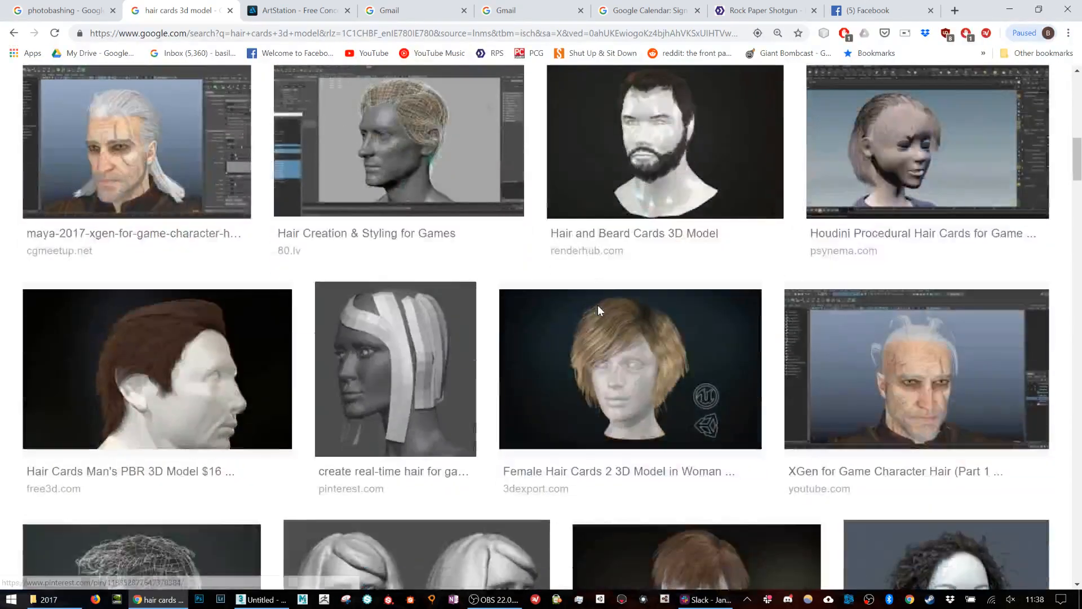
pyautogui.click(405, 352)
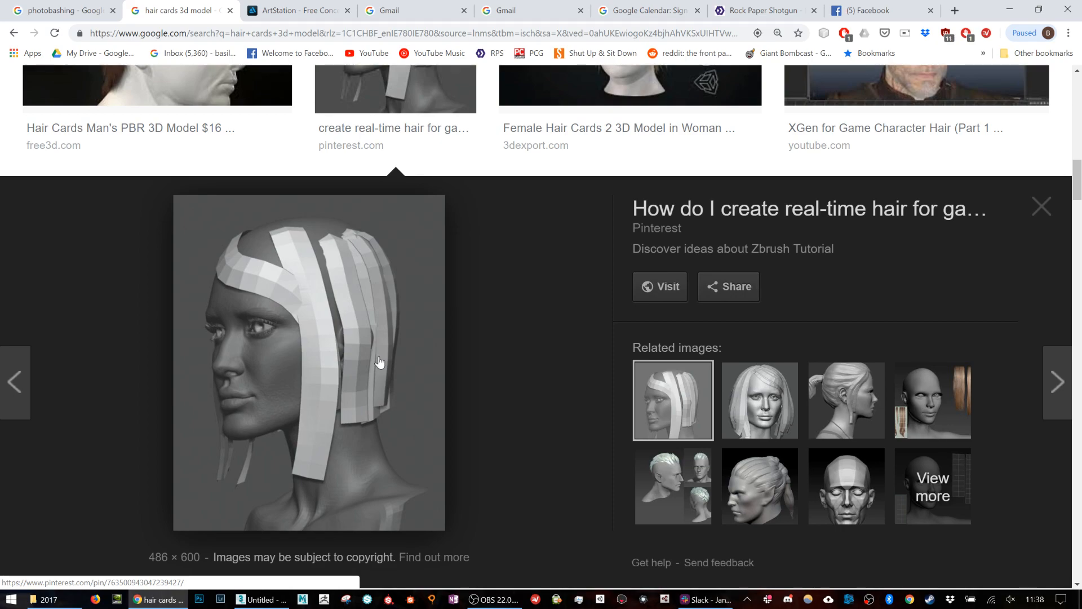
pyautogui.scroll(-4, 380, 364)
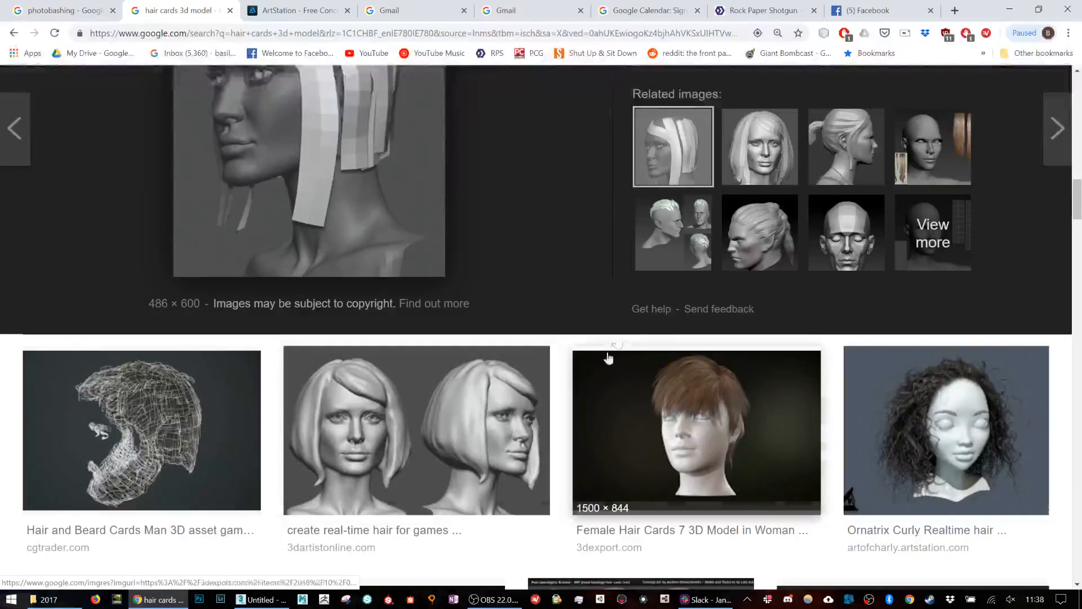
pyautogui.click(737, 155)
pyautogui.scroll(2, 556, 259)
pyautogui.scroll(2, 555, 258)
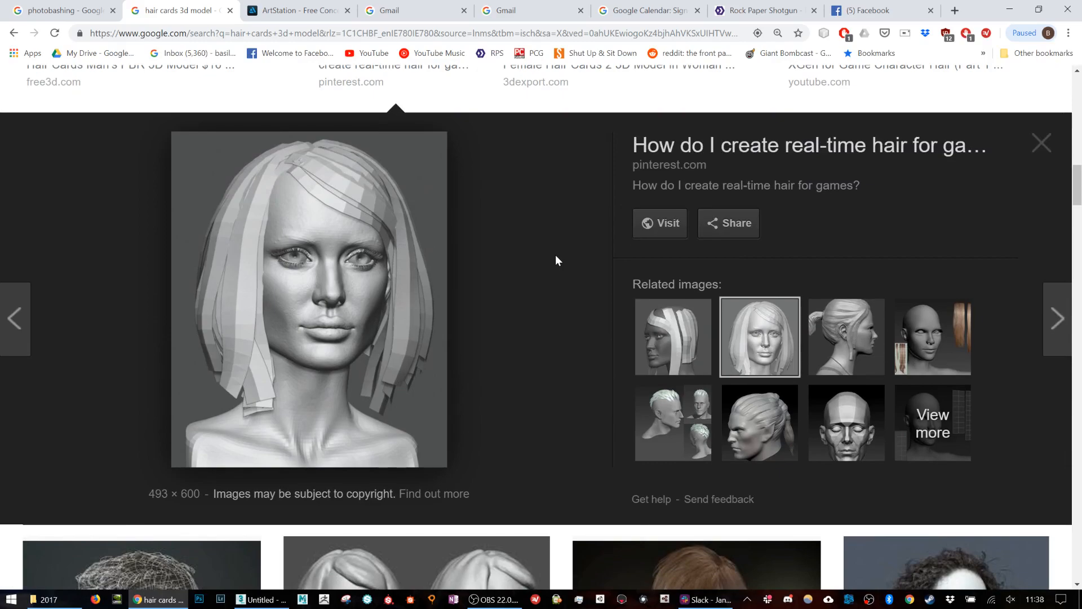
# Compare the previewed hair-card hairstyle with the neighbouring hair card image results
pyautogui.scroll(-5, 556, 258)
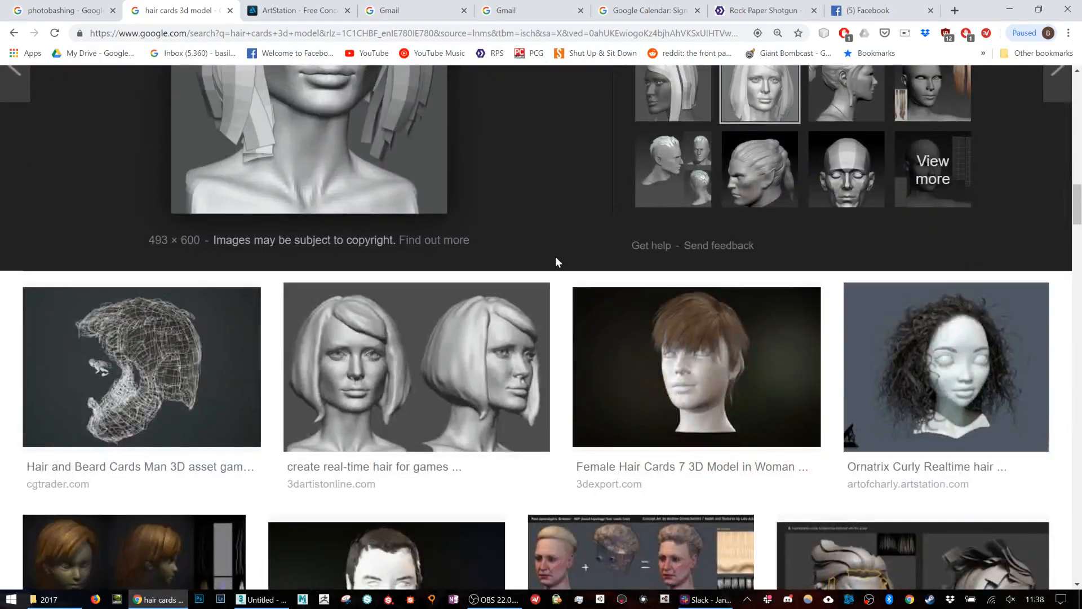
pyautogui.scroll(-2, 556, 262)
pyautogui.scroll(6, 555, 263)
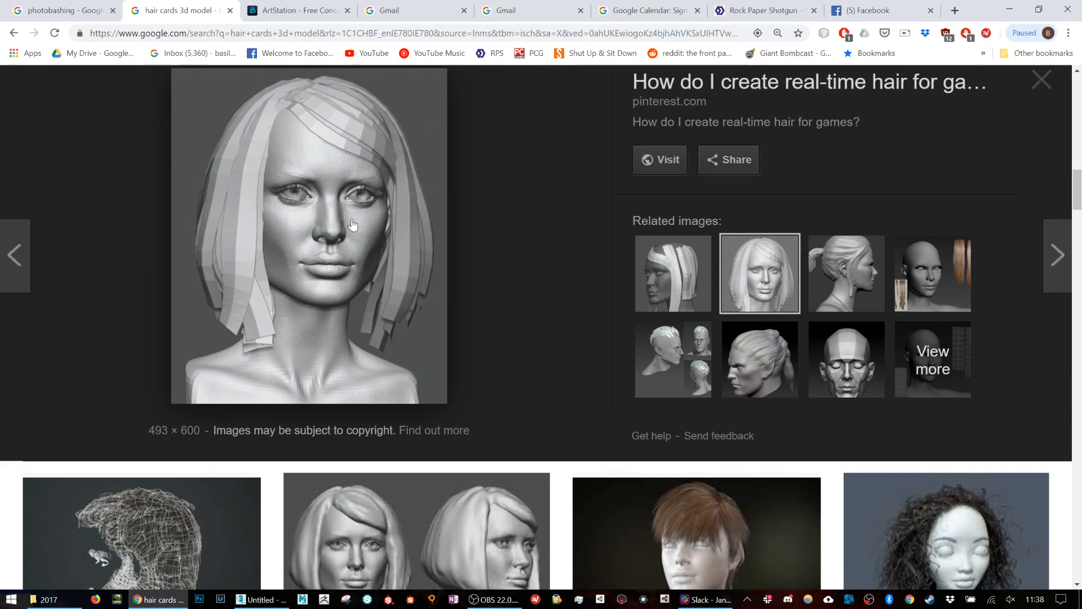
pyautogui.scroll(4, 491, 232)
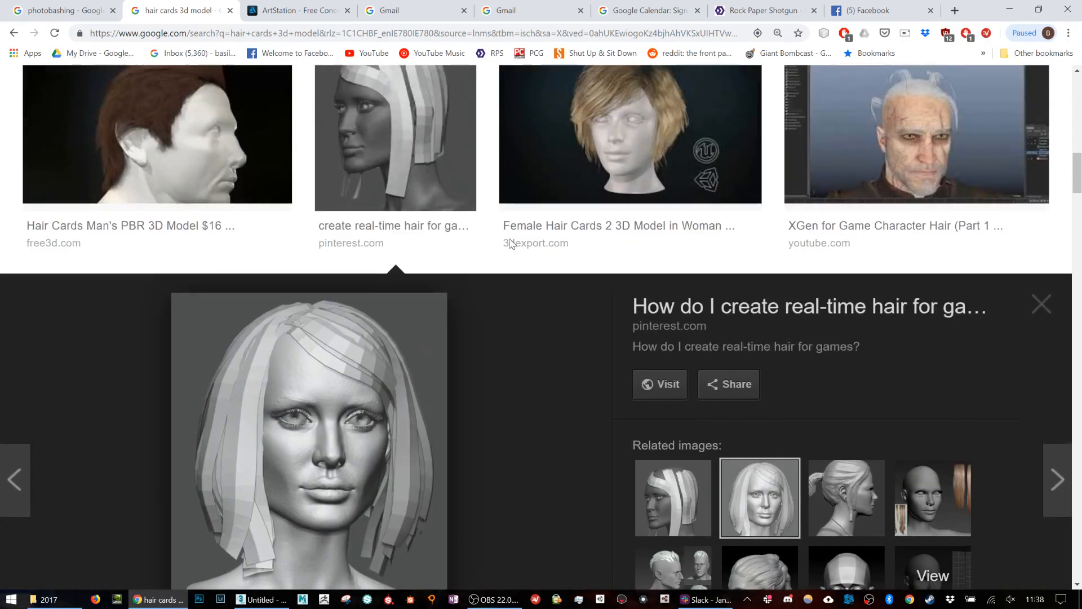
pyautogui.scroll(1, 512, 243)
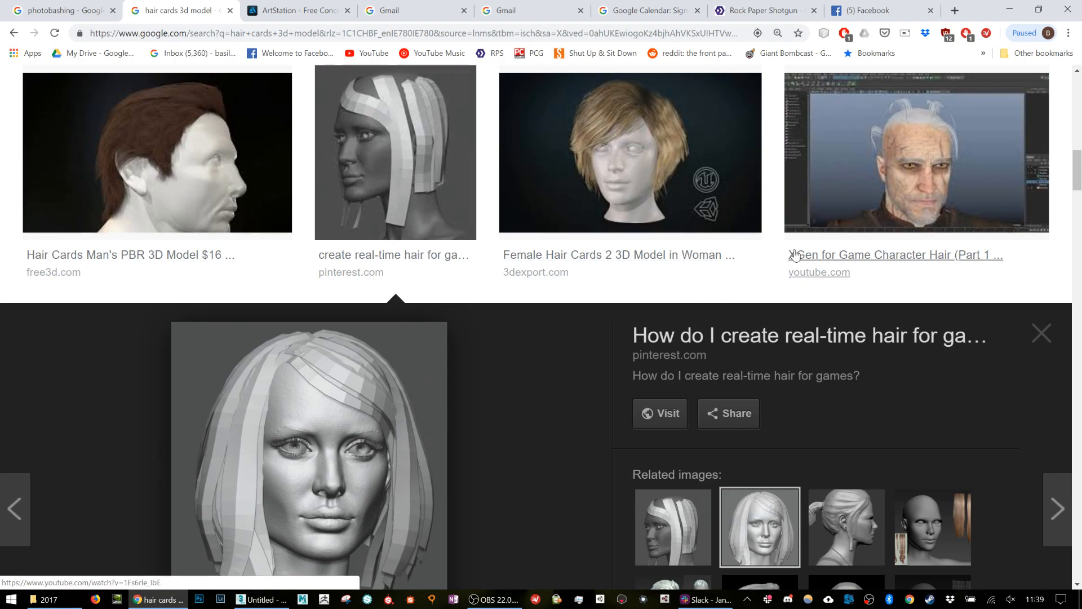
# Replace the hair cards image search with "tomb raider wireframe model"
pyautogui.scroll(-10, 787, 263)
pyautogui.scroll(15, 785, 259)
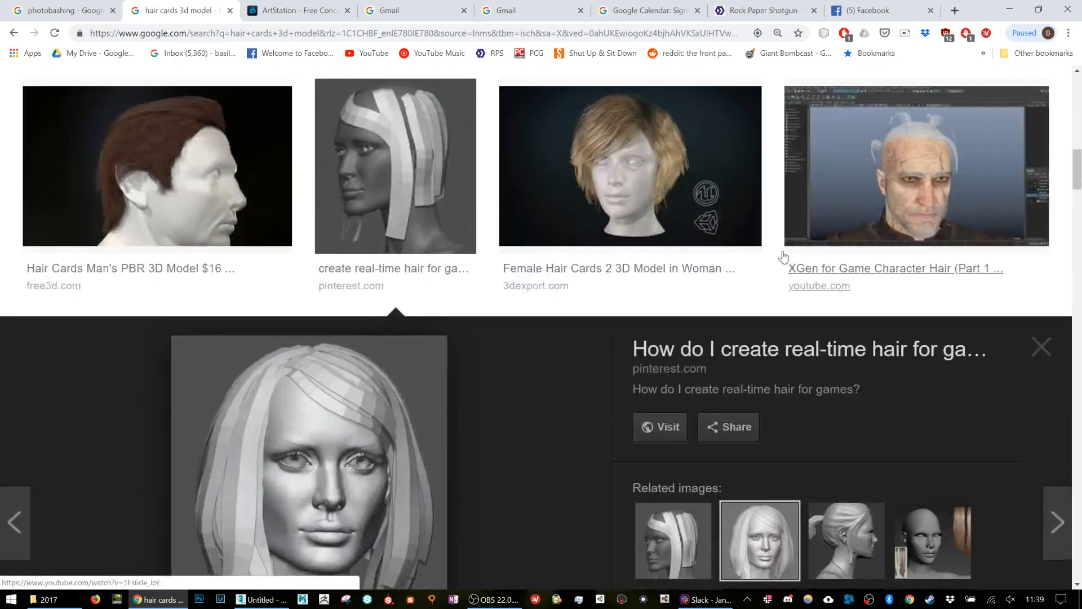
pyautogui.moveTo(406, 108); pyautogui.dragTo(1, 2)
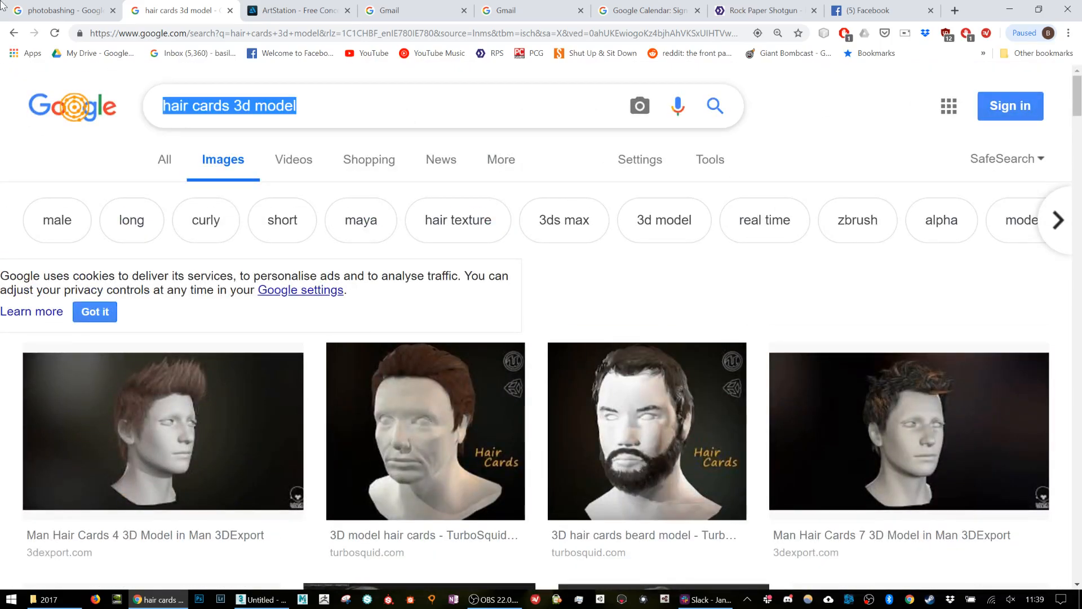
pyautogui.write('tomb raider wi')
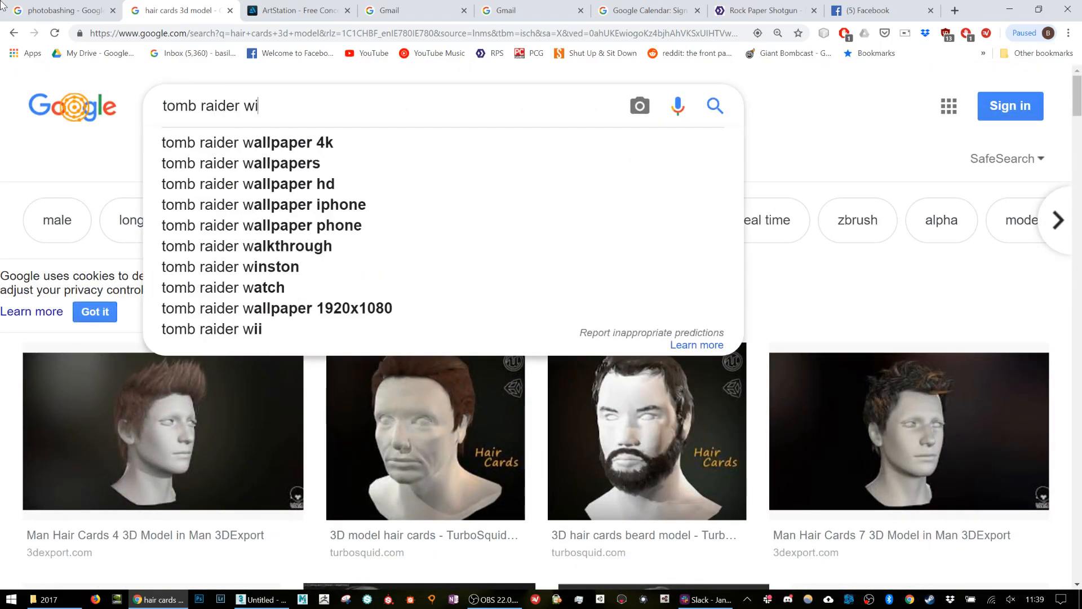
pyautogui.write('reframe mode')
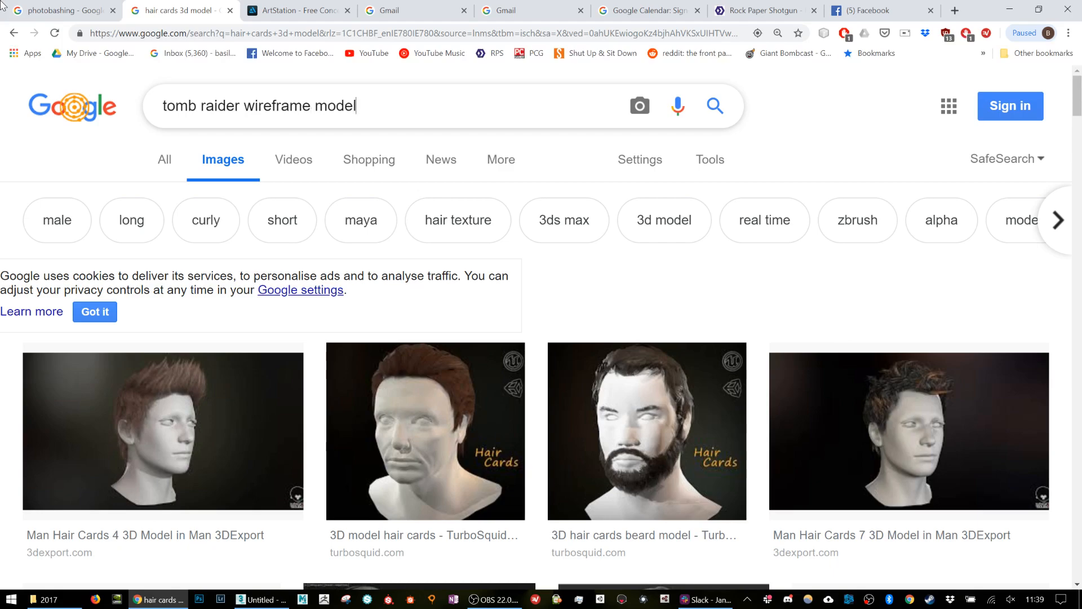
pyautogui.write('l')
pyautogui.press('Return')
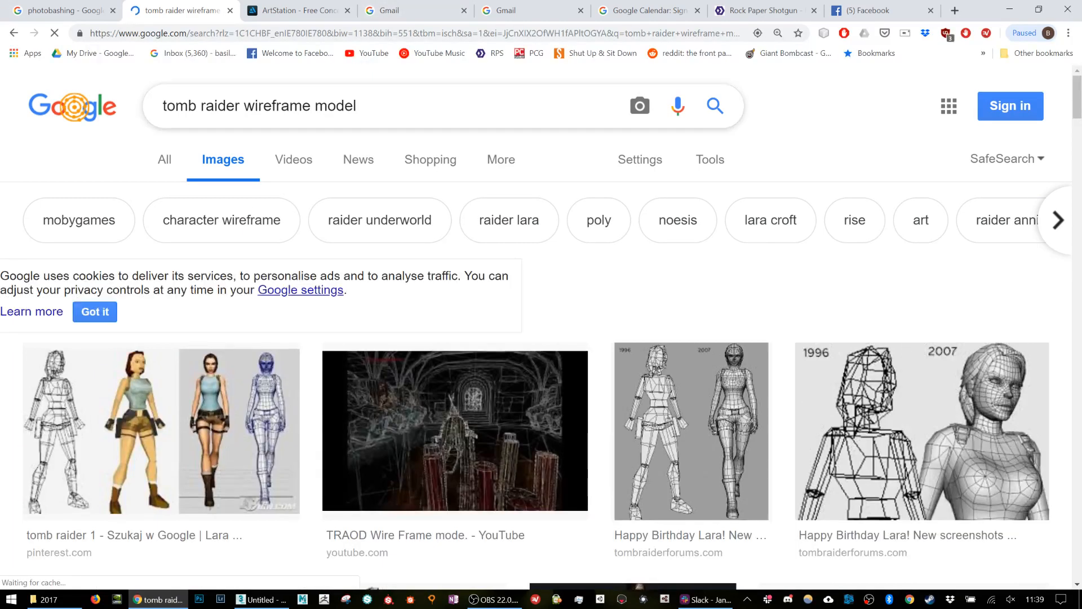
# Refine the image search to "rise tomb raider wireframe model"
pyautogui.click(240, 101)
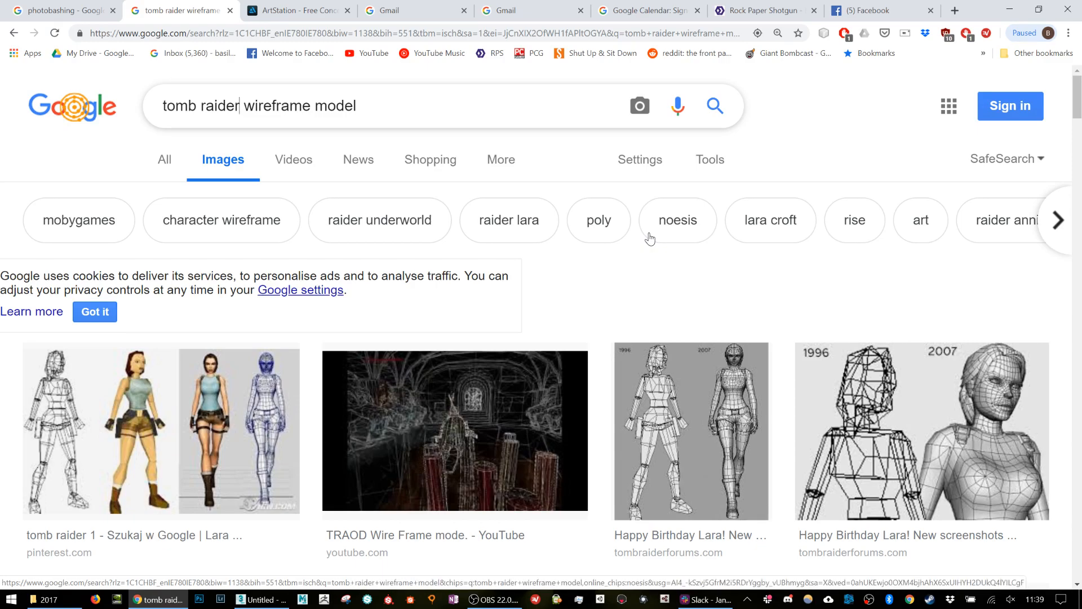
pyautogui.press('Home')
pyautogui.write('rise')
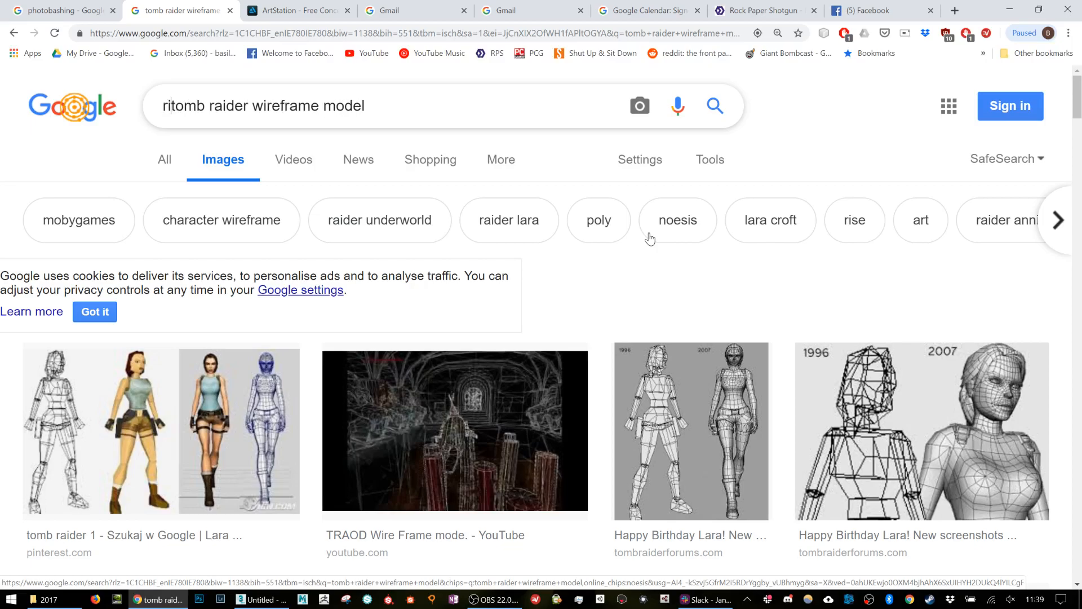
pyautogui.press('Return')
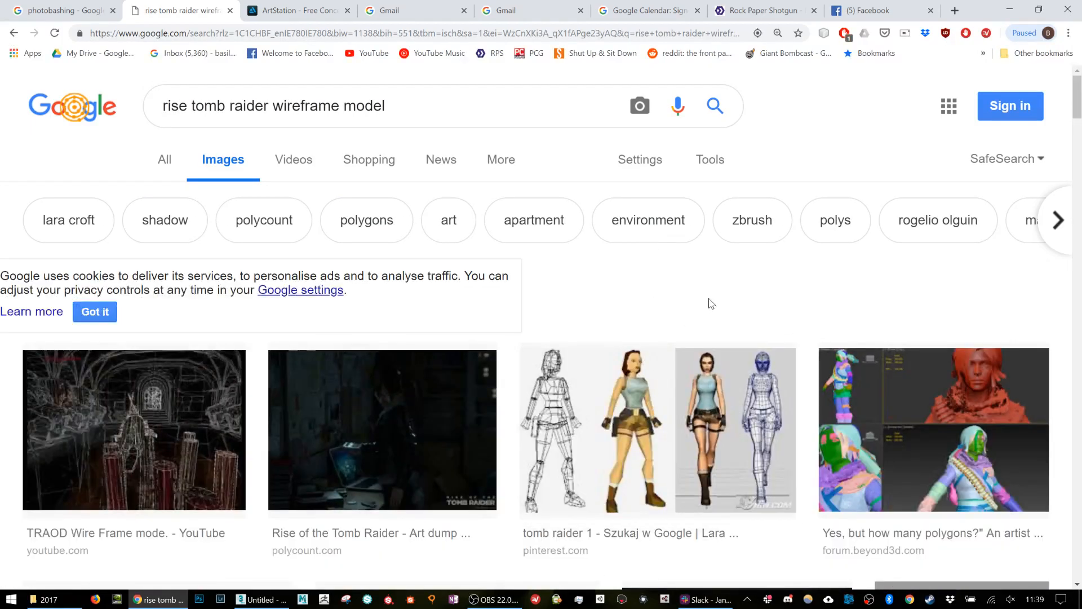
# Find the "Yes, but how many polygons?" image of the grey-haired man in the results and view it in a new tab
pyautogui.scroll(-9, 709, 303)
pyautogui.scroll(-12, 709, 303)
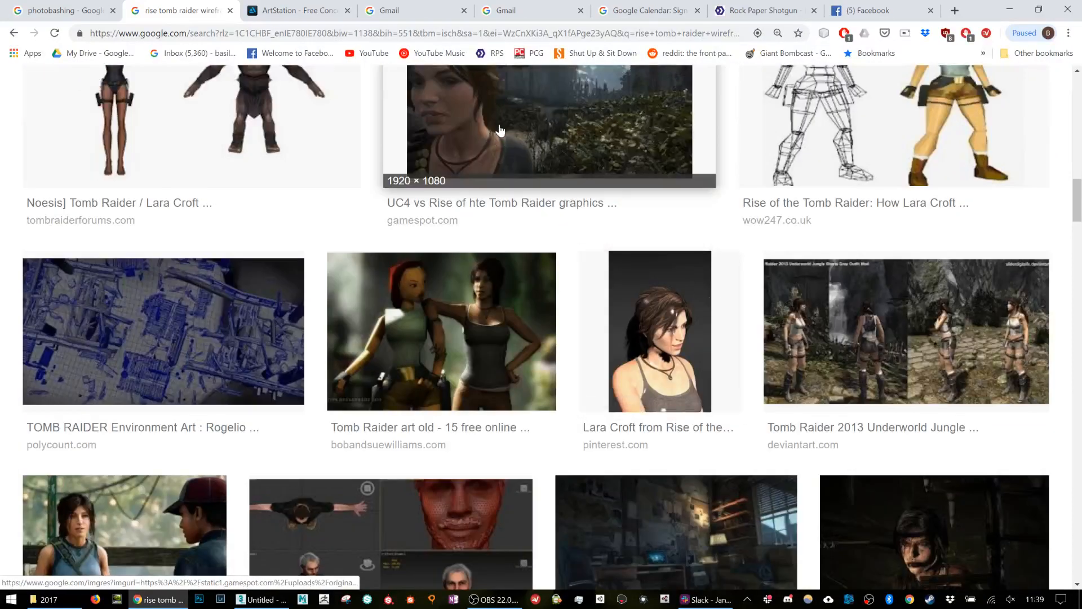
pyautogui.scroll(-2, 500, 131)
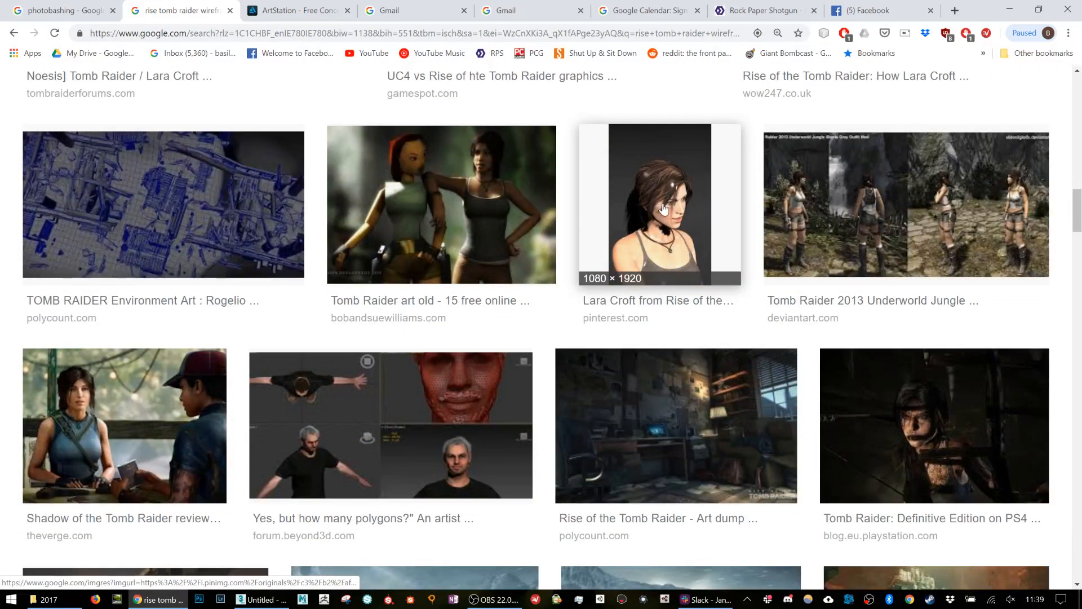
pyautogui.scroll(-2, 519, 288)
pyautogui.middleClick(452, 281)
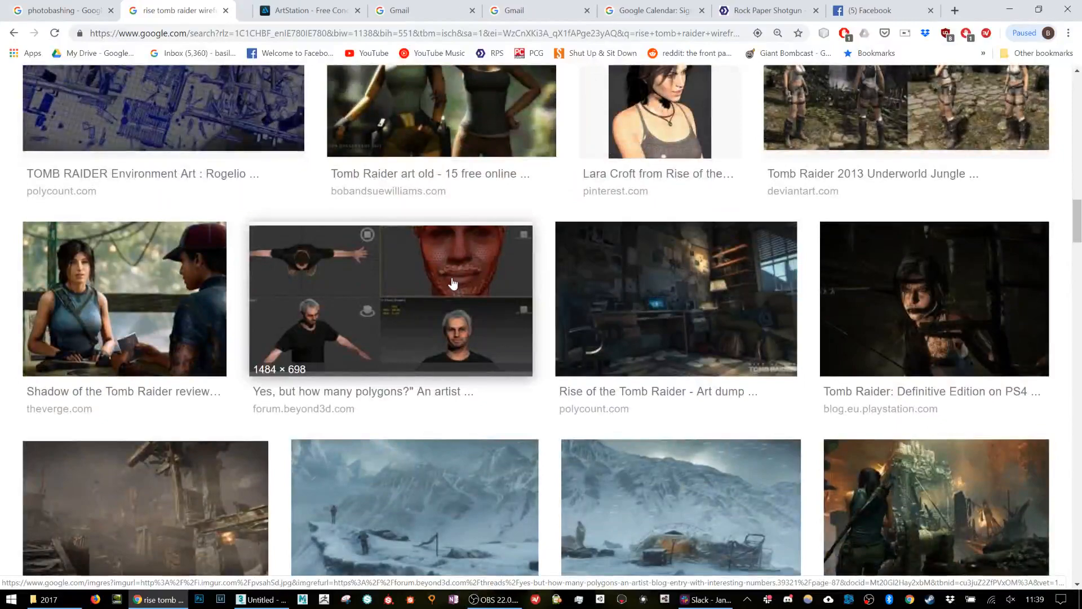
pyautogui.hotkey('ctrl', 'Tab')
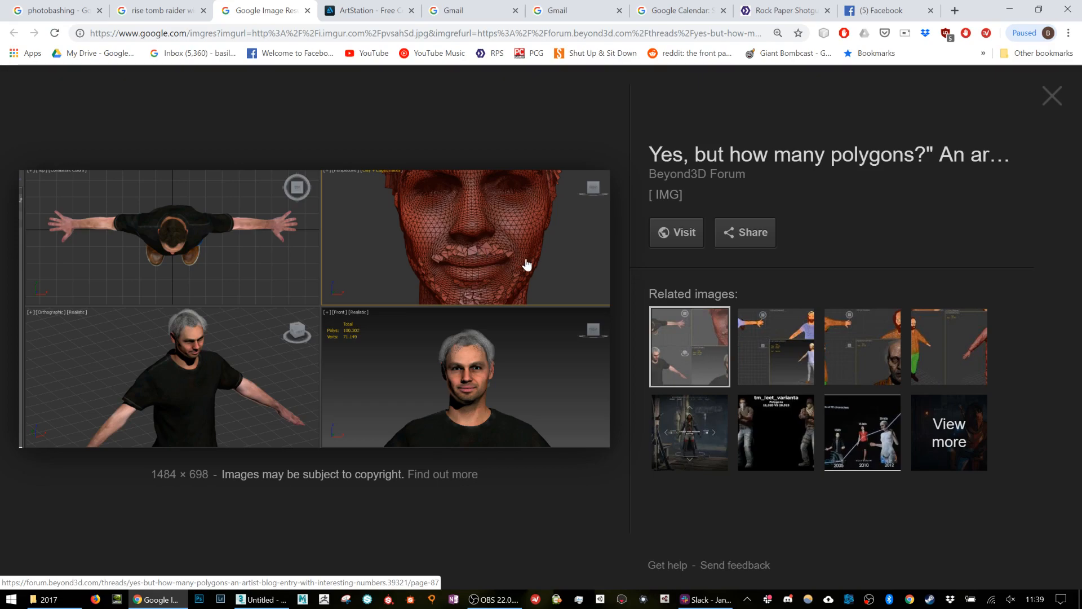
# Return to the Tomb Raider wireframe results and preview XeNTaX's "Reverse Model Wireframe - Page 2" image of the Triss head
pyautogui.click(155, 11)
pyautogui.scroll(-8, 465, 217)
pyautogui.scroll(-12, 465, 222)
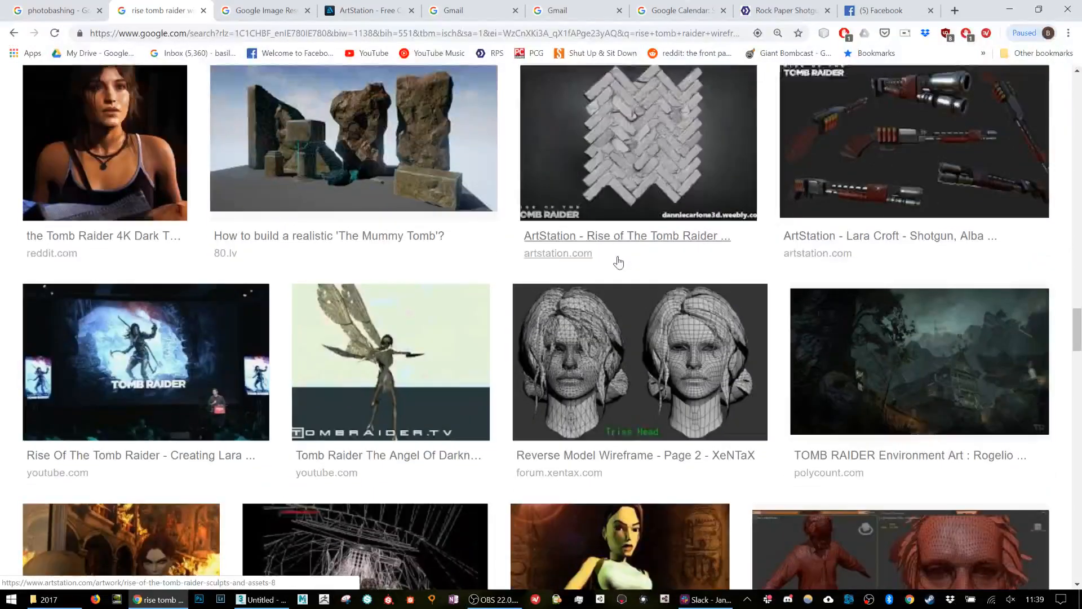
pyautogui.scroll(-8, 619, 262)
pyautogui.scroll(7, 648, 287)
pyautogui.click(654, 295)
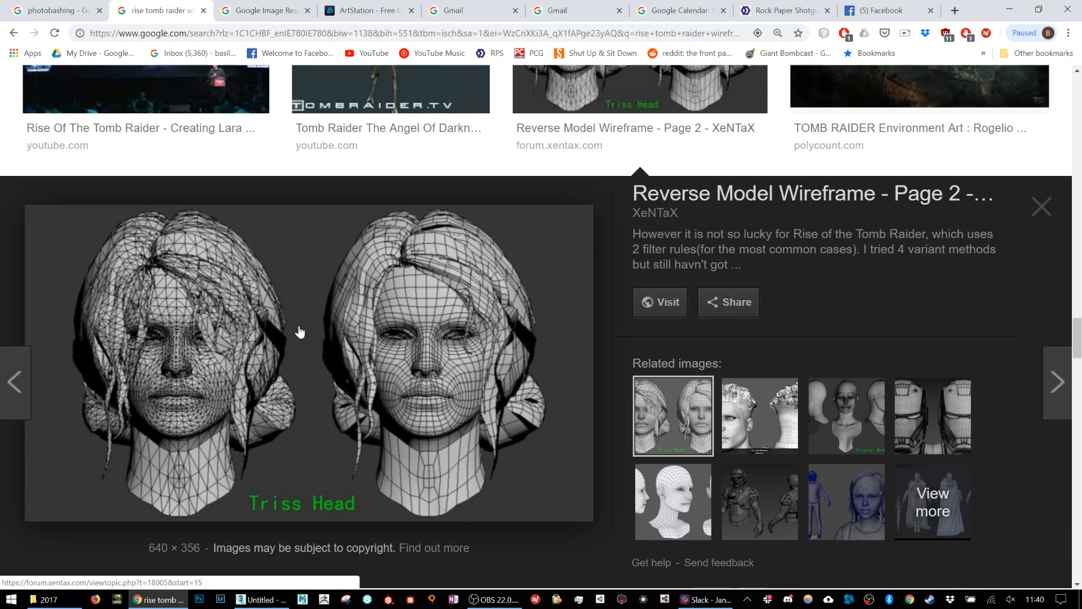
# Preview the Beyond3D image of the hooded character in the results and open the forum page it comes from
pyautogui.scroll(-8, 399, 326)
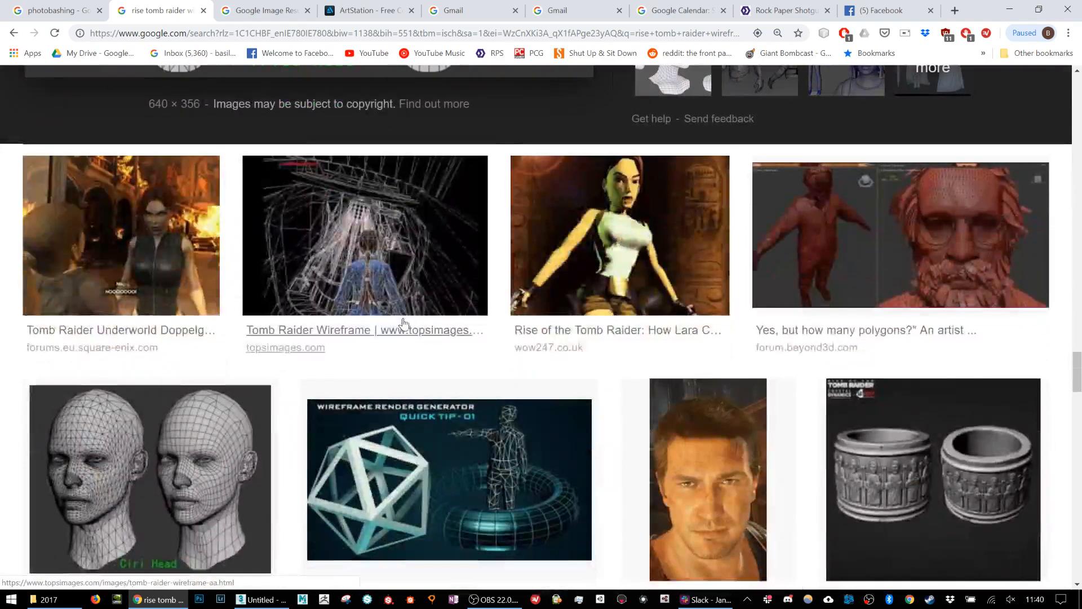
pyautogui.scroll(-10, 399, 326)
pyautogui.scroll(-5, 399, 326)
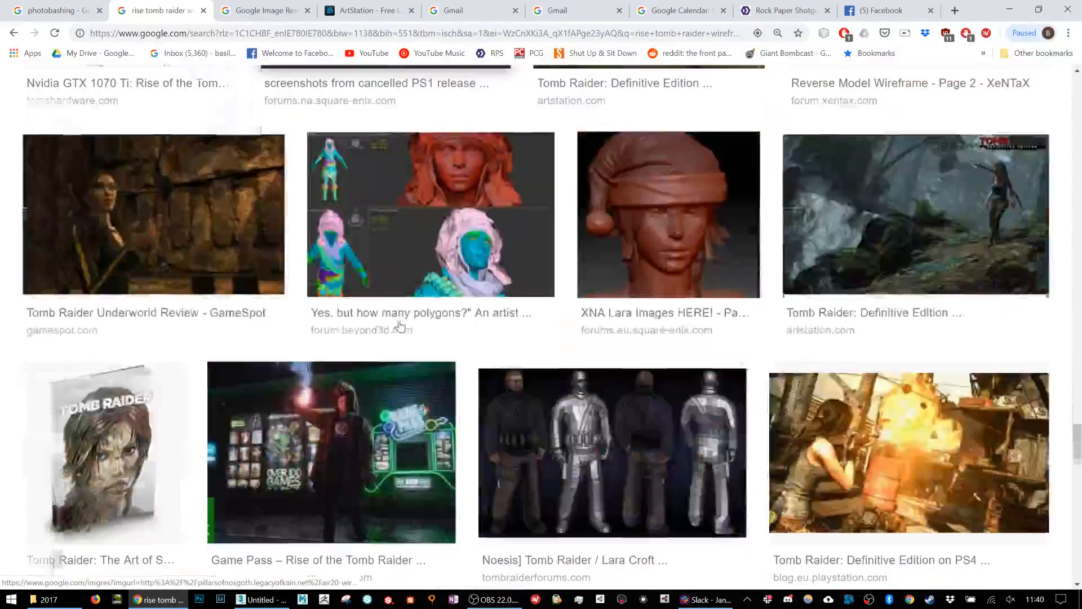
pyautogui.click(467, 209)
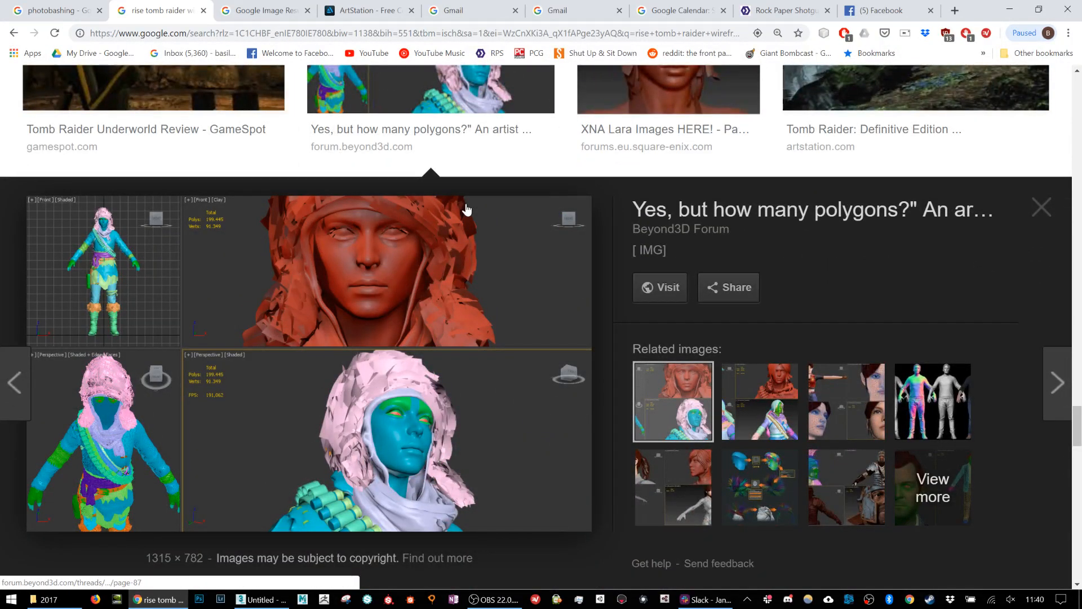
pyautogui.click(661, 290)
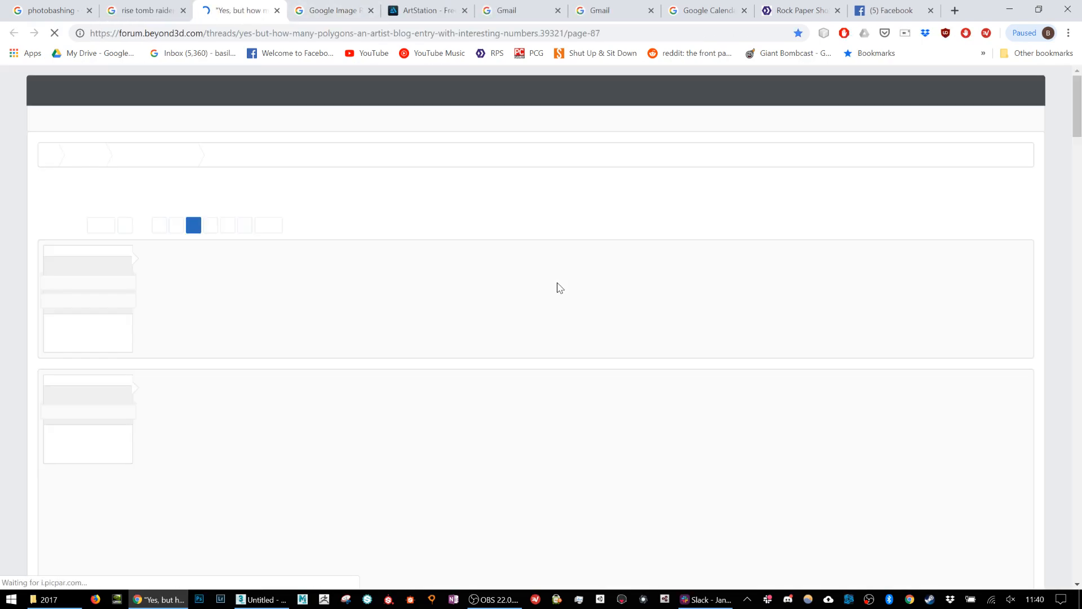
# Look through the character models on the Beyond3D forum page and copy the page's address
pyautogui.scroll(-10, 541, 292)
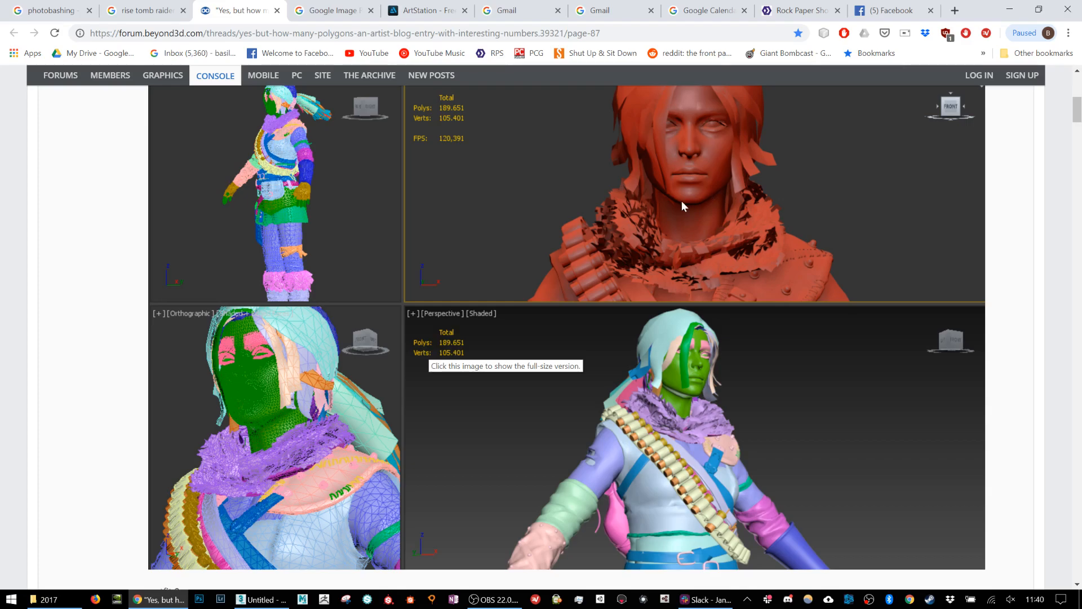
pyautogui.scroll(-1, 268, 339)
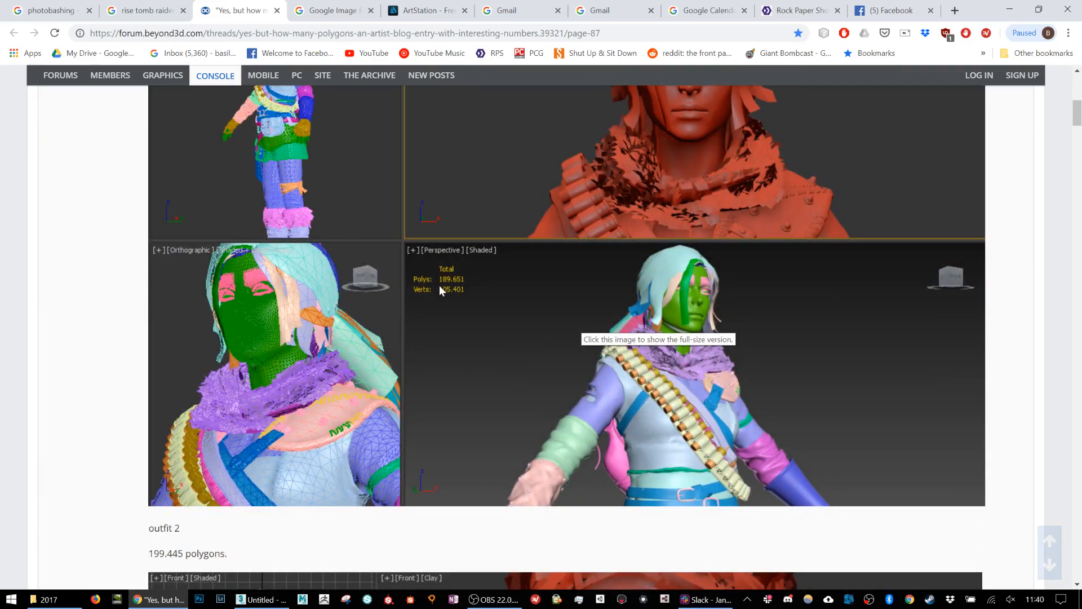
pyautogui.scroll(-4, 439, 286)
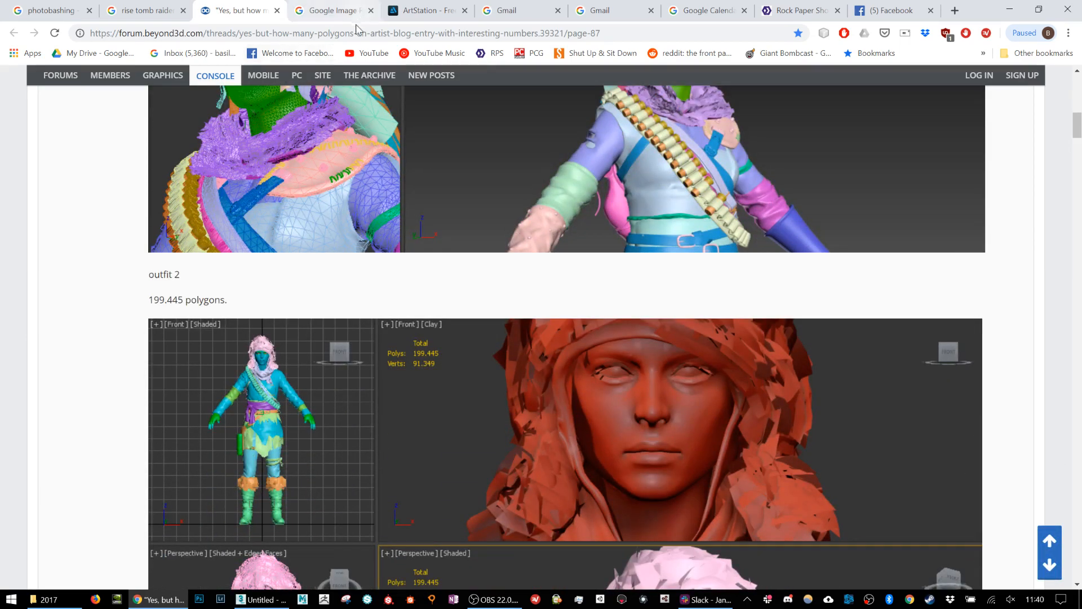
pyautogui.click(358, 33)
pyautogui.hotkey('ctrl', 'c')
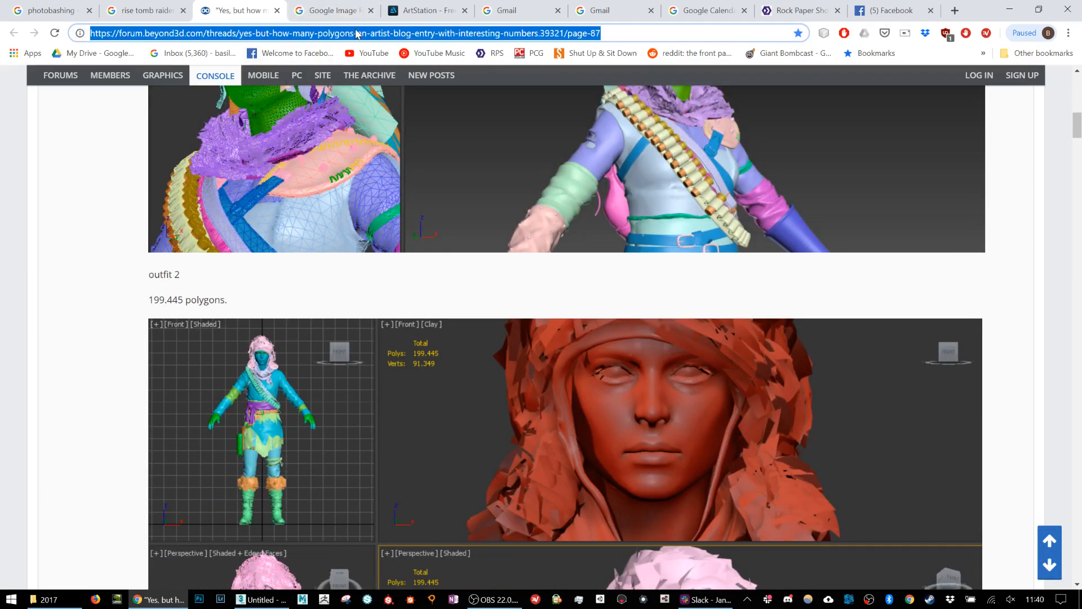
pyautogui.scroll(-15, 691, 280)
pyautogui.scroll(-20, 691, 275)
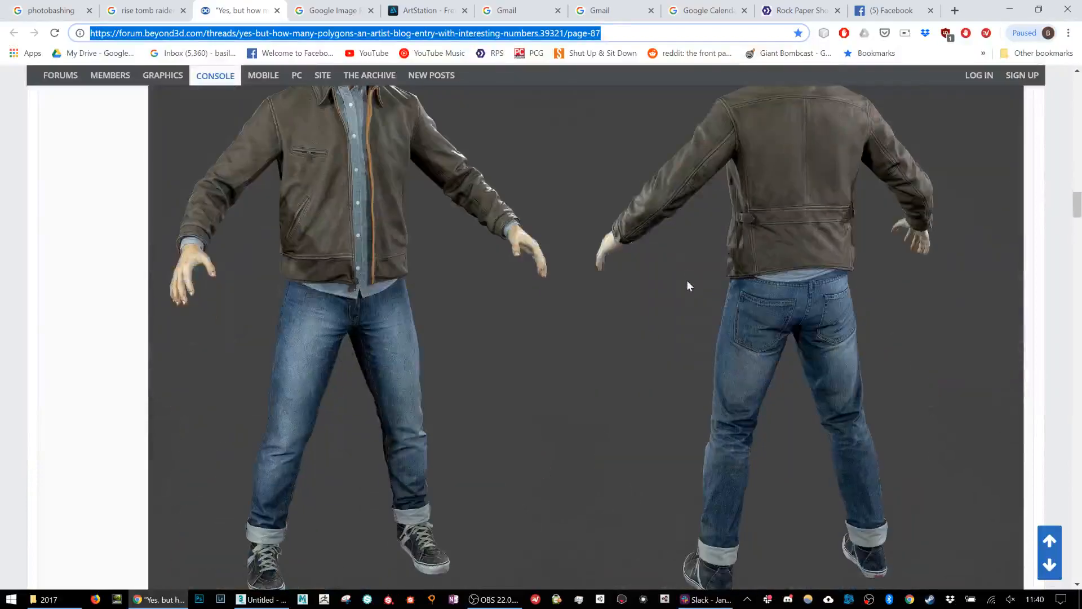
pyautogui.scroll(15, 671, 313)
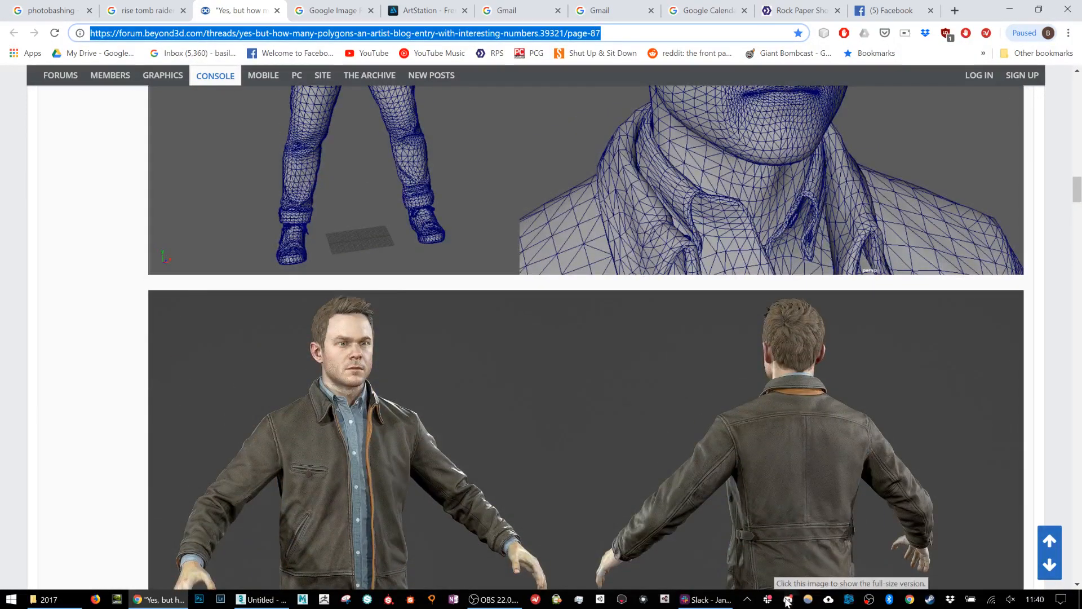
# Switch to Discord and post the copied forum link in the asset-design channel of the DT508 - Game Design server
pyautogui.click(788, 601)
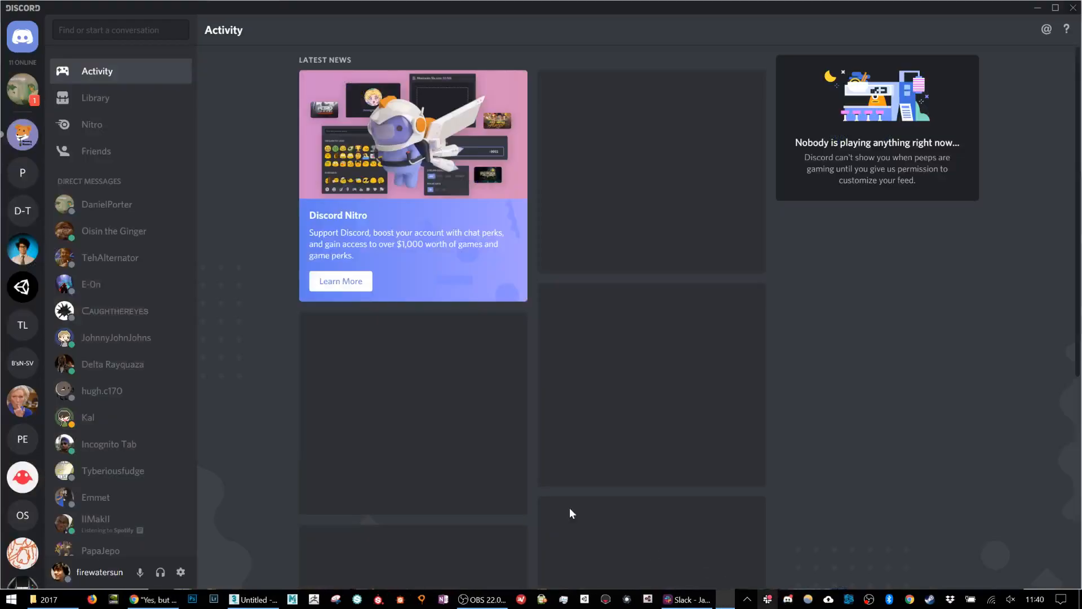
pyautogui.click(22, 172)
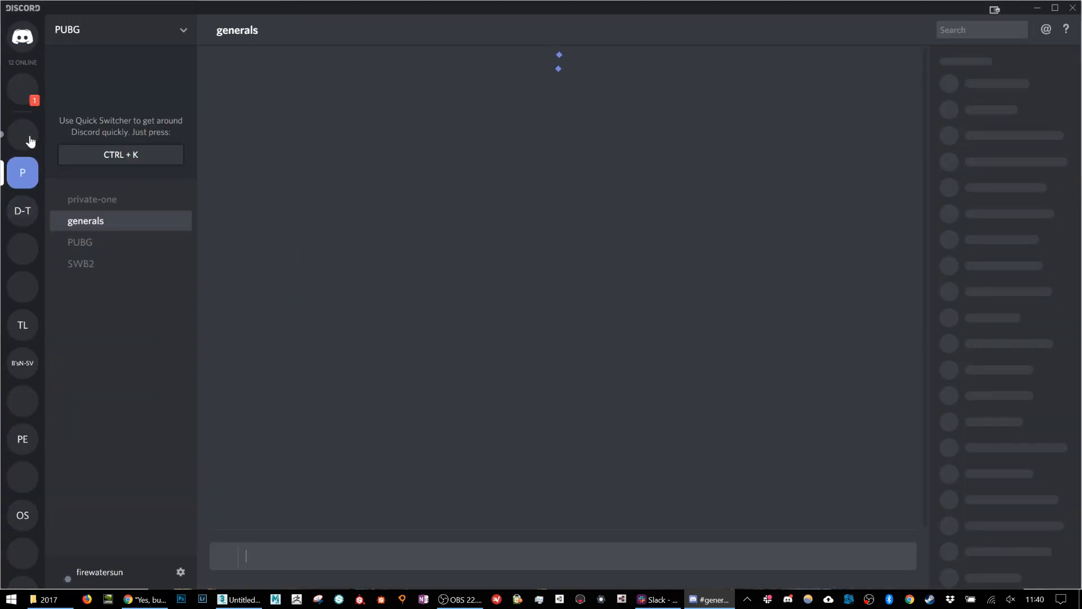
pyautogui.click(23, 135)
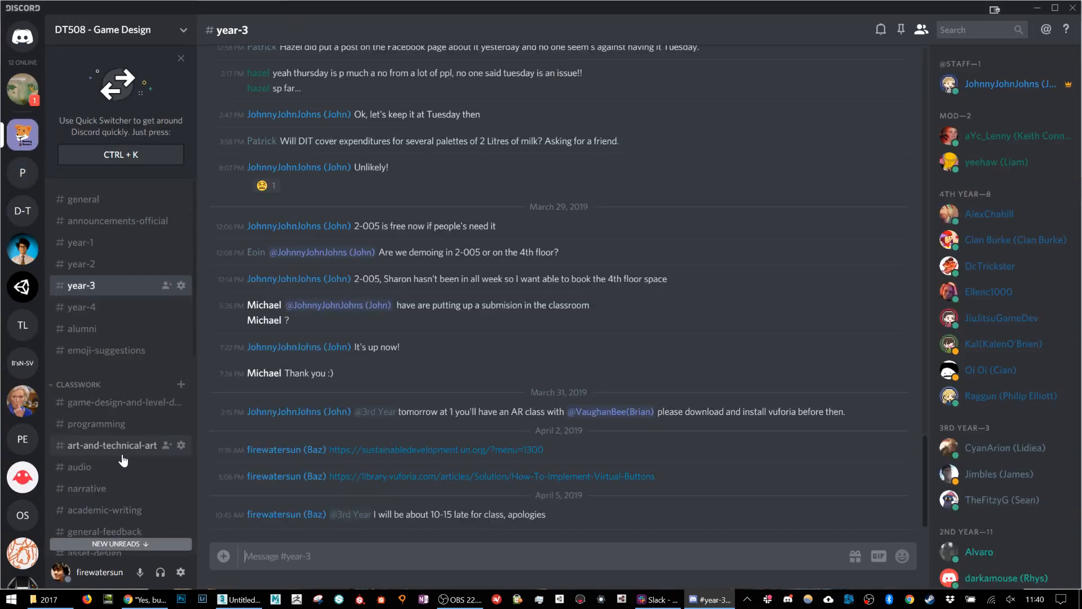
pyautogui.scroll(-3, 124, 461)
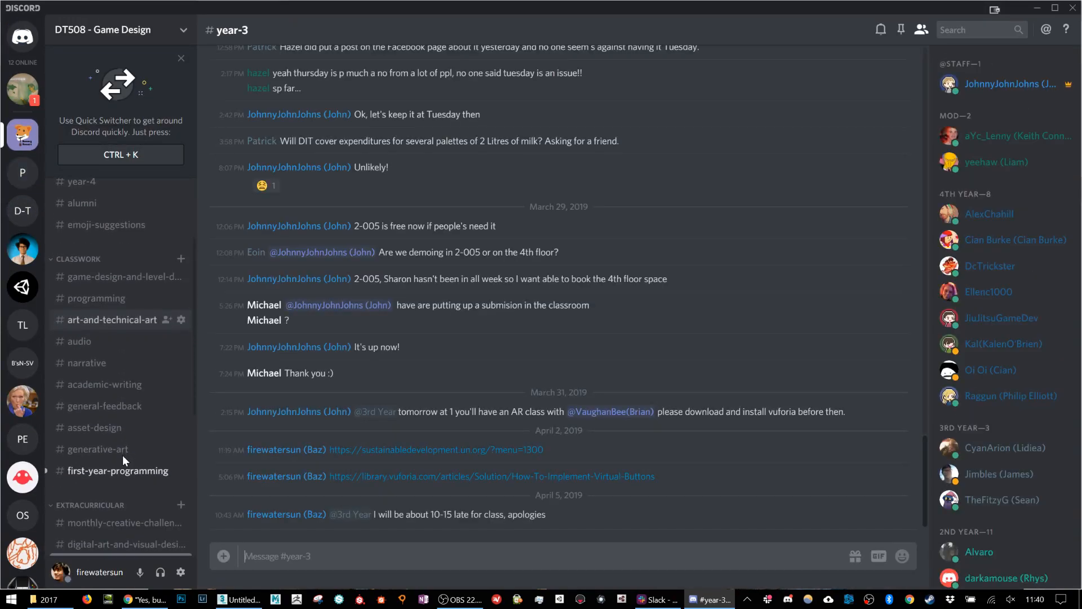
pyautogui.click(130, 425)
pyautogui.hotkey('ctrl', 'v')
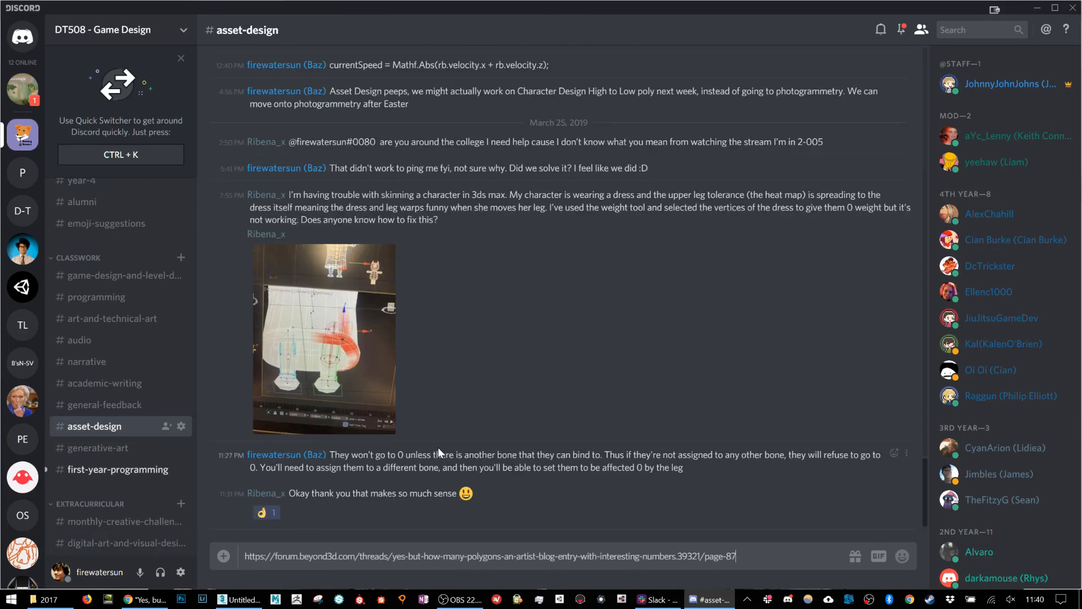
pyautogui.press('Return')
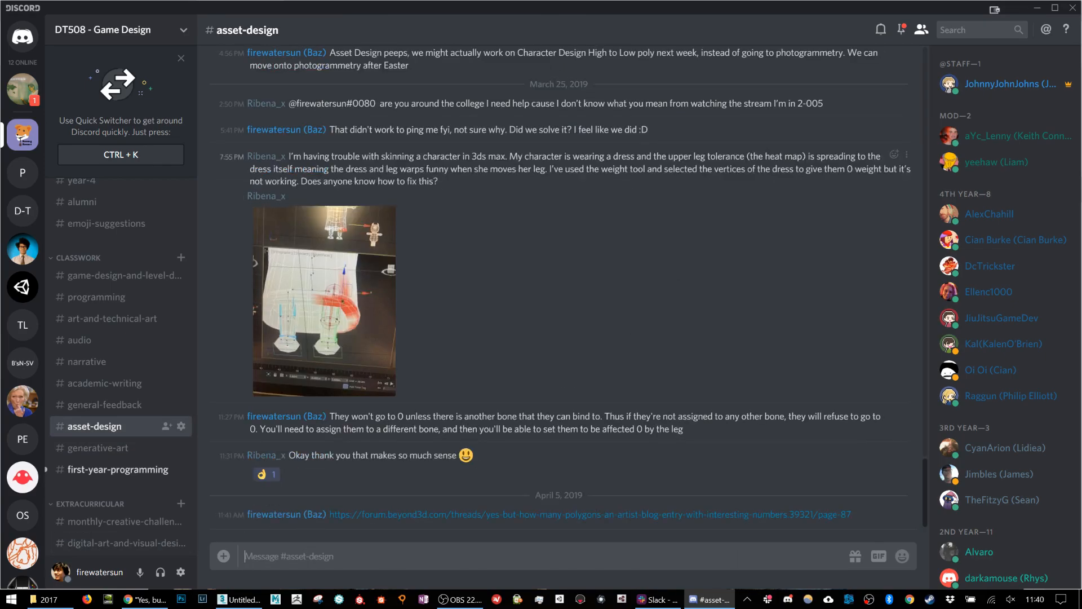
# Return to the forum page in Chrome and examine the outfit 2 model's hood and face among the posted character models
pyautogui.click(1037, 10)
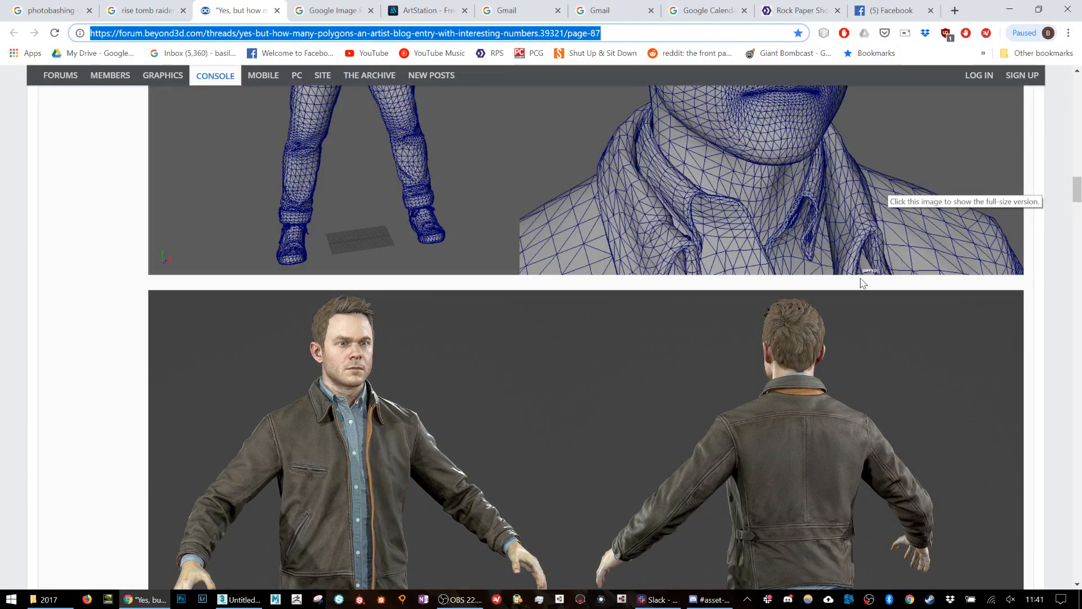
pyautogui.scroll(-10, 899, 331)
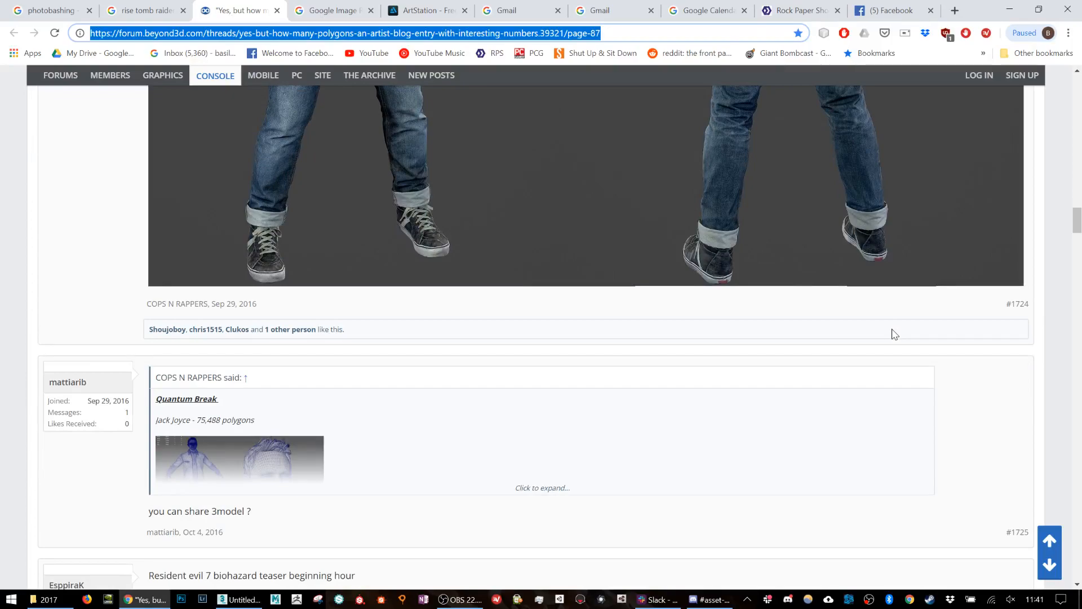
pyautogui.scroll(-3, 895, 334)
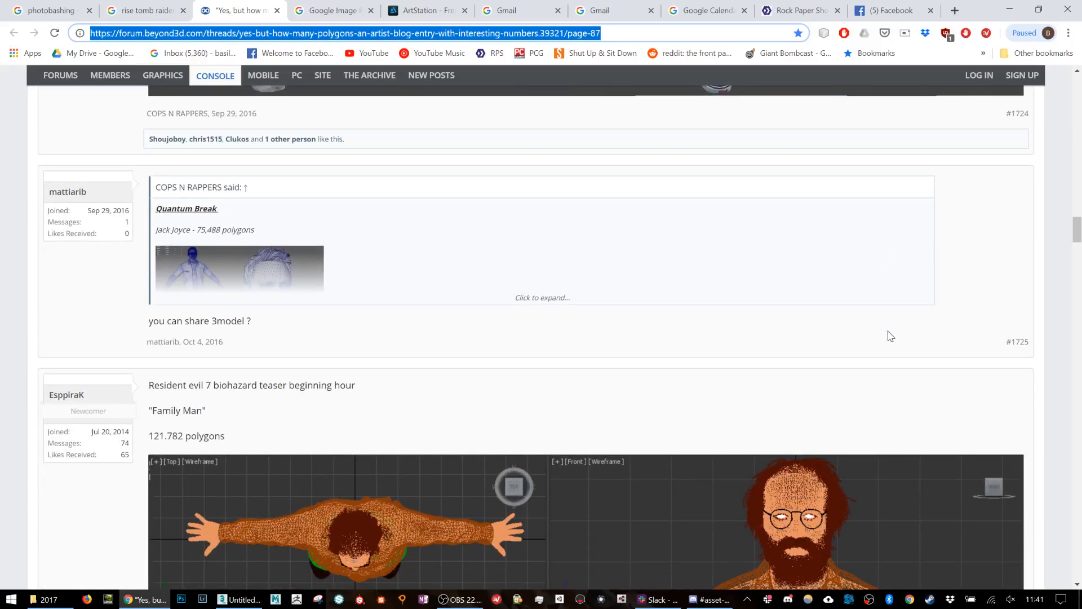
pyautogui.scroll(15, 890, 336)
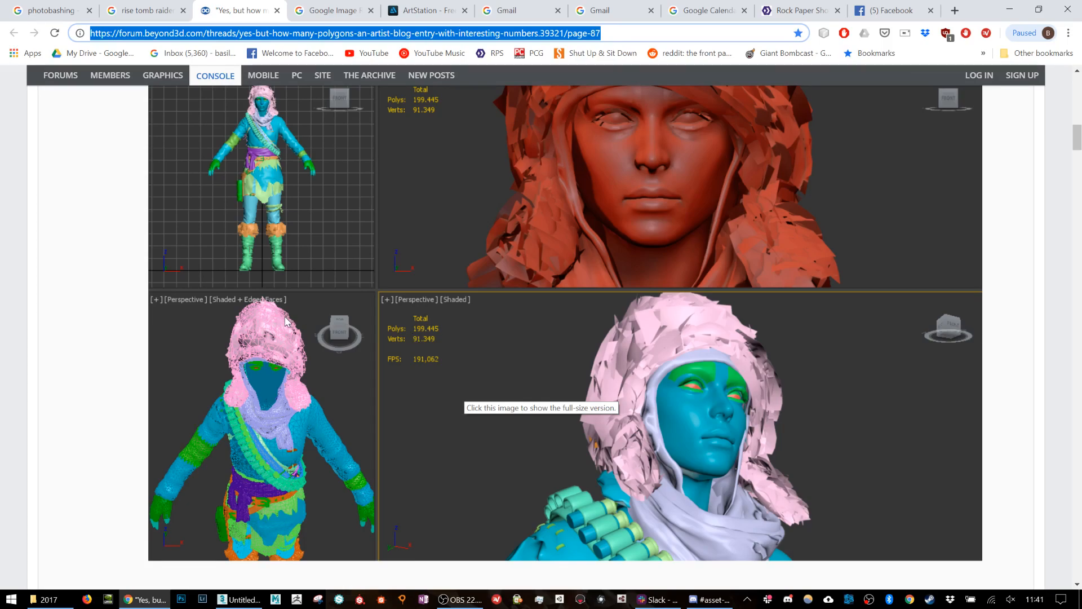
pyautogui.scroll(2, 414, 333)
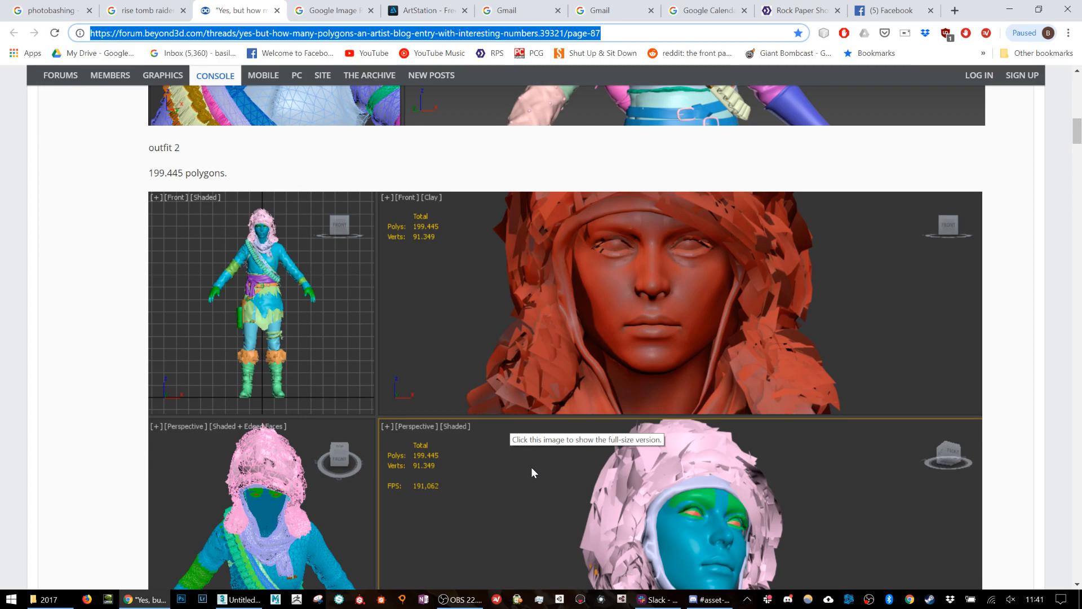
# Look through the remaining character models on page 87 of the forum thread, from the Resident Evil 7 post to the Mass Effect Andromeda post
pyautogui.scroll(-15, 531, 466)
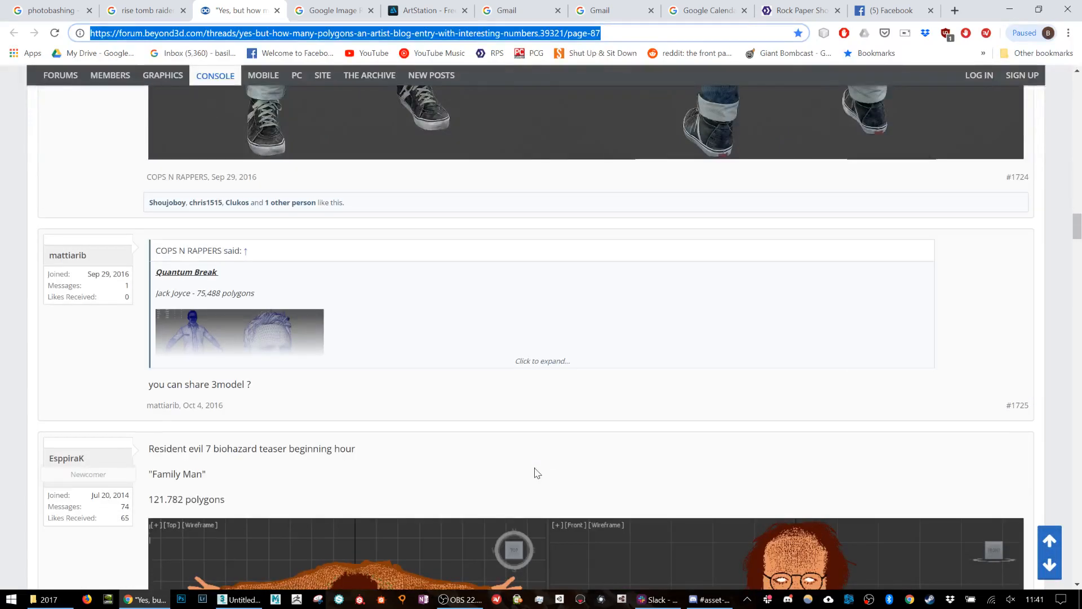
pyautogui.scroll(-5, 536, 472)
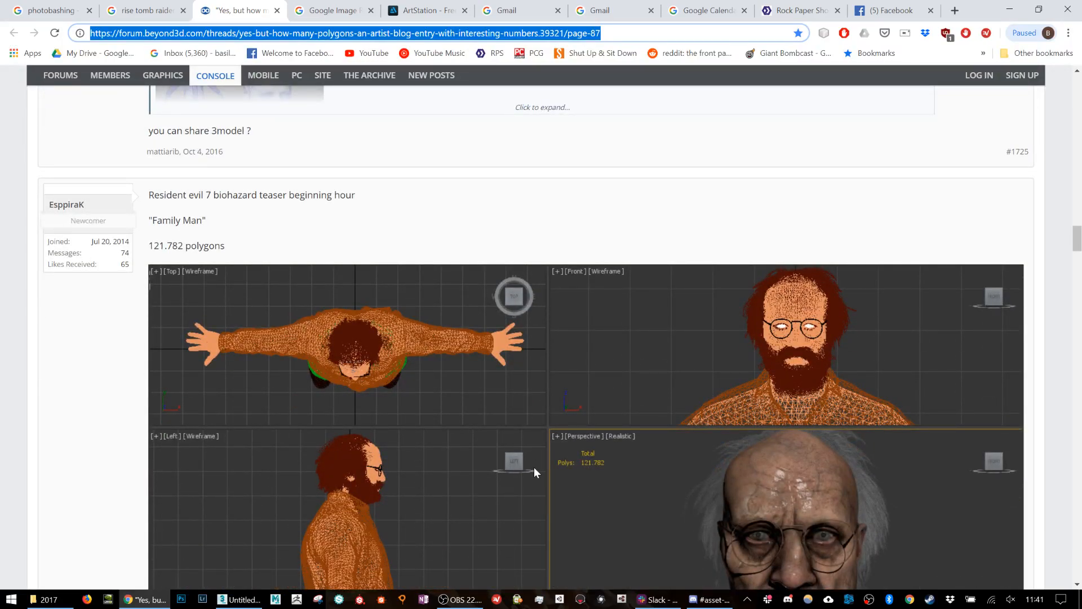
pyautogui.scroll(-15, 533, 466)
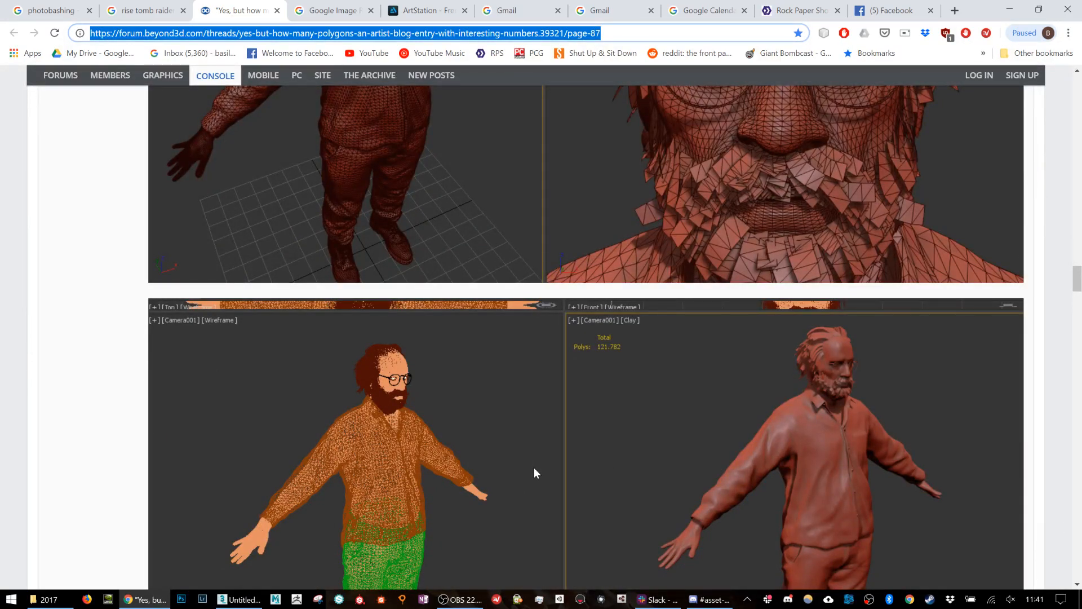
pyautogui.scroll(-15, 534, 468)
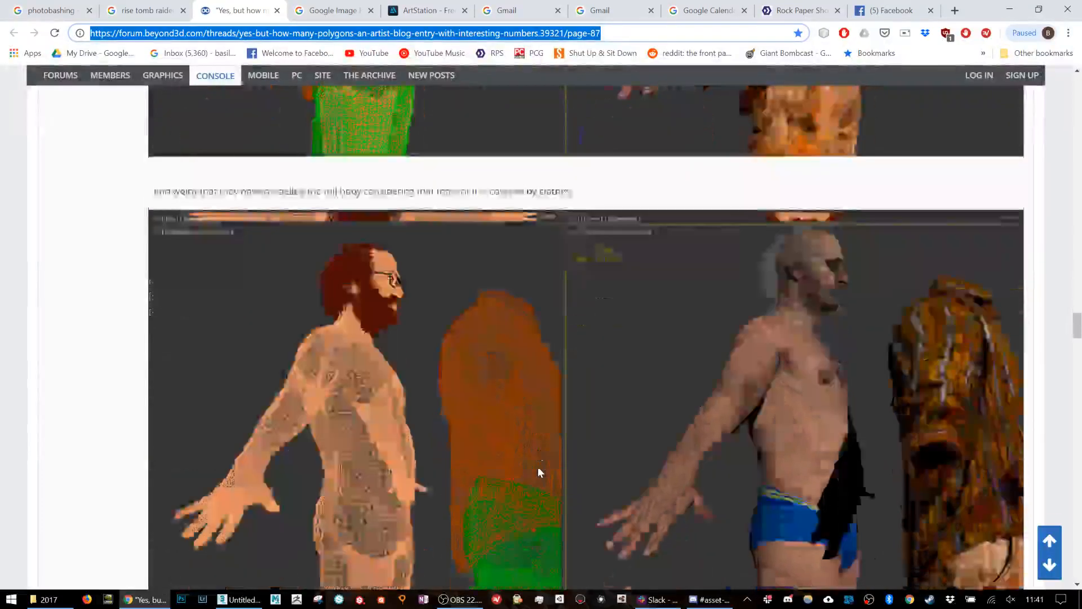
pyautogui.scroll(-5, 540, 472)
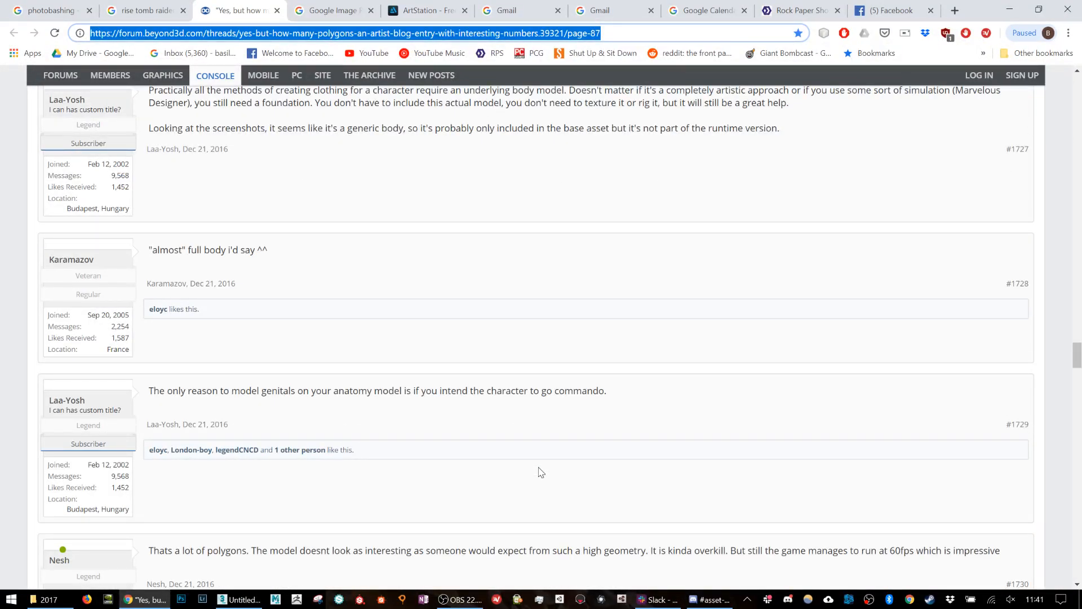
pyautogui.scroll(-8, 540, 472)
pyautogui.scroll(-8, 540, 471)
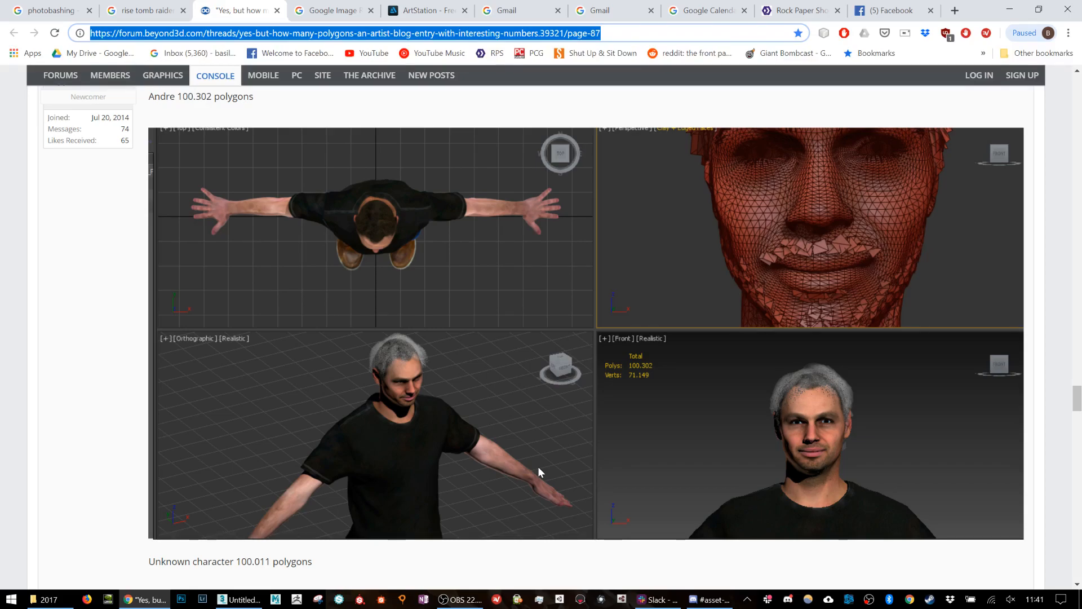
pyautogui.scroll(-10, 538, 466)
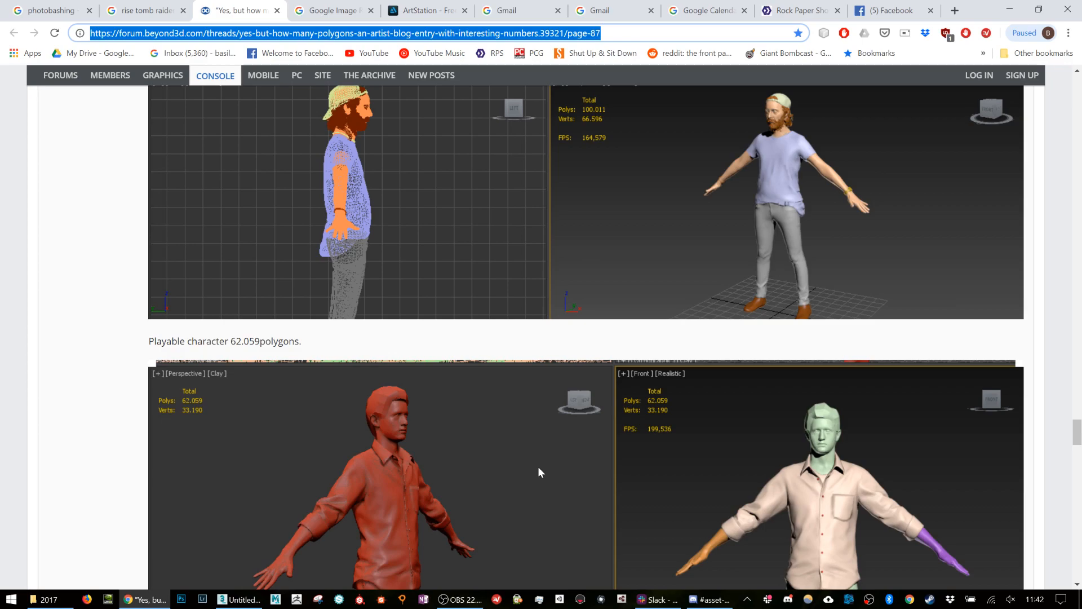
pyautogui.scroll(-1, 538, 472)
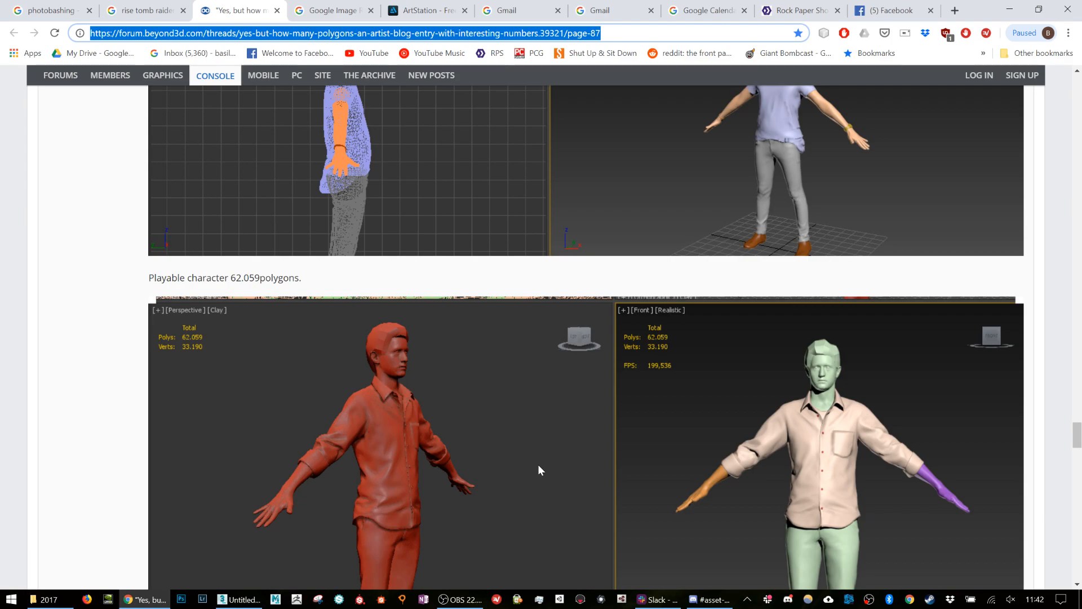
pyautogui.scroll(-8, 538, 465)
pyautogui.scroll(-7, 612, 423)
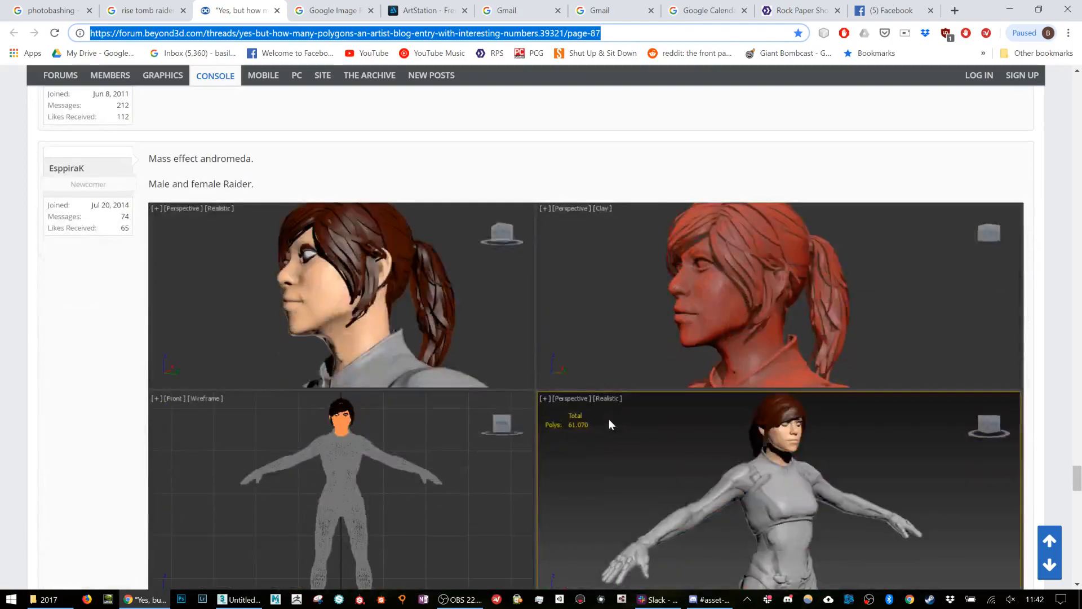
pyautogui.scroll(-6, 610, 420)
pyautogui.scroll(-15, 608, 422)
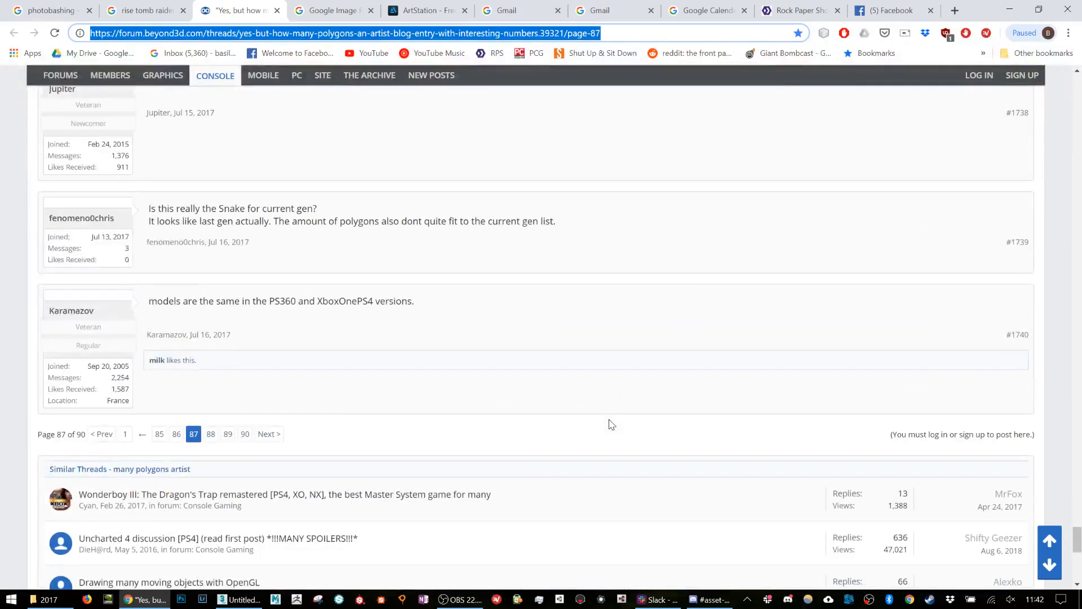
# Open page 88 of the thread and examine the Hellblade Senua wireframe and its mesh statistics
pyautogui.scroll(6, 413, 418)
pyautogui.click(210, 372)
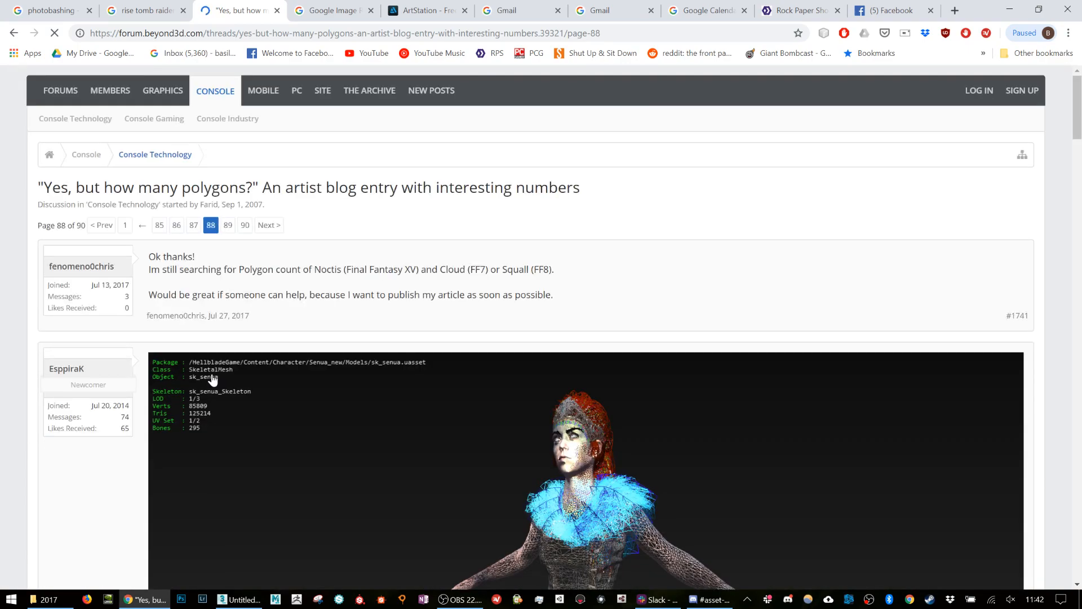
pyautogui.scroll(-3, 428, 350)
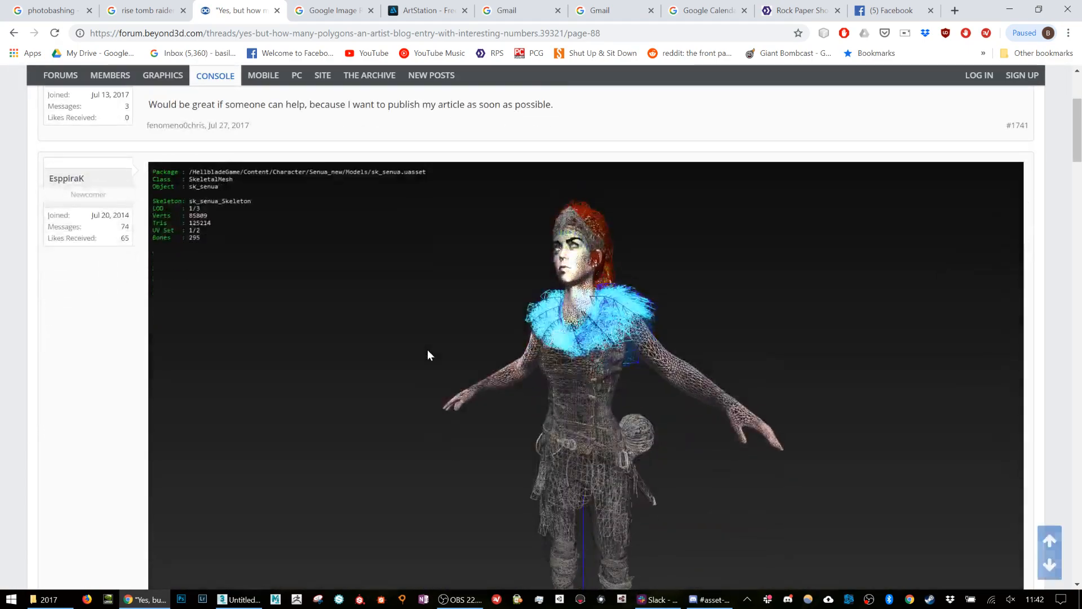
pyautogui.scroll(-1, 427, 349)
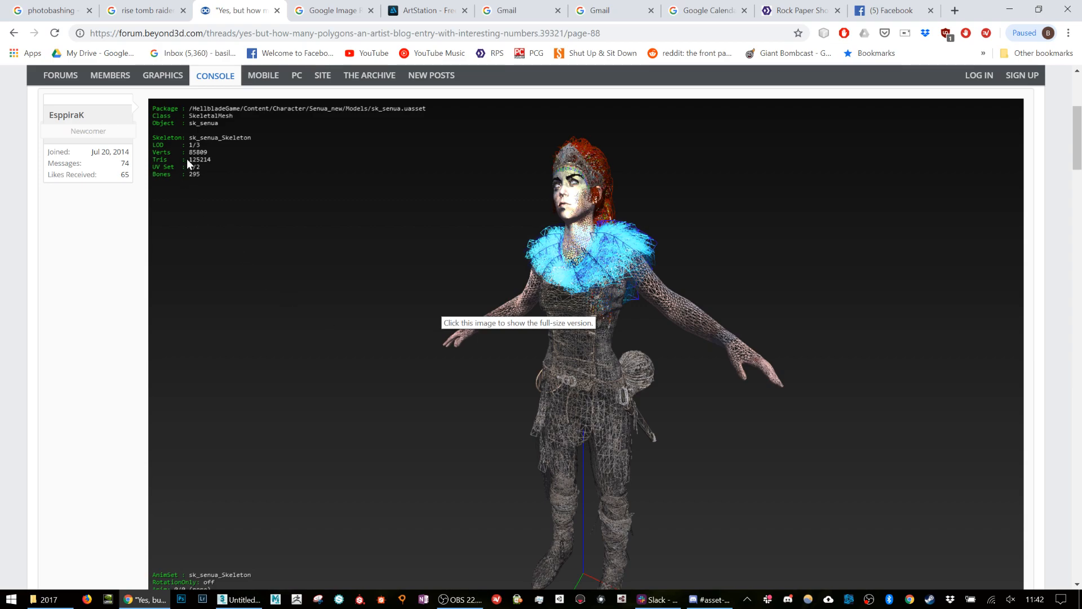
pyautogui.scroll(-3, 628, 417)
pyautogui.scroll(3, 628, 418)
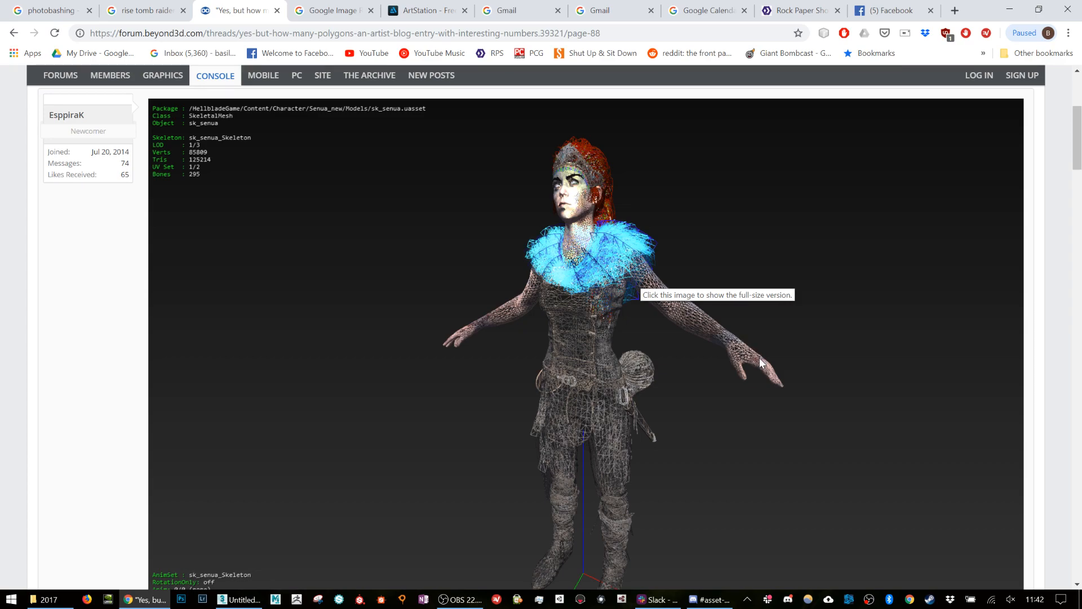
pyautogui.scroll(-2, 763, 370)
pyautogui.scroll(-1, 763, 370)
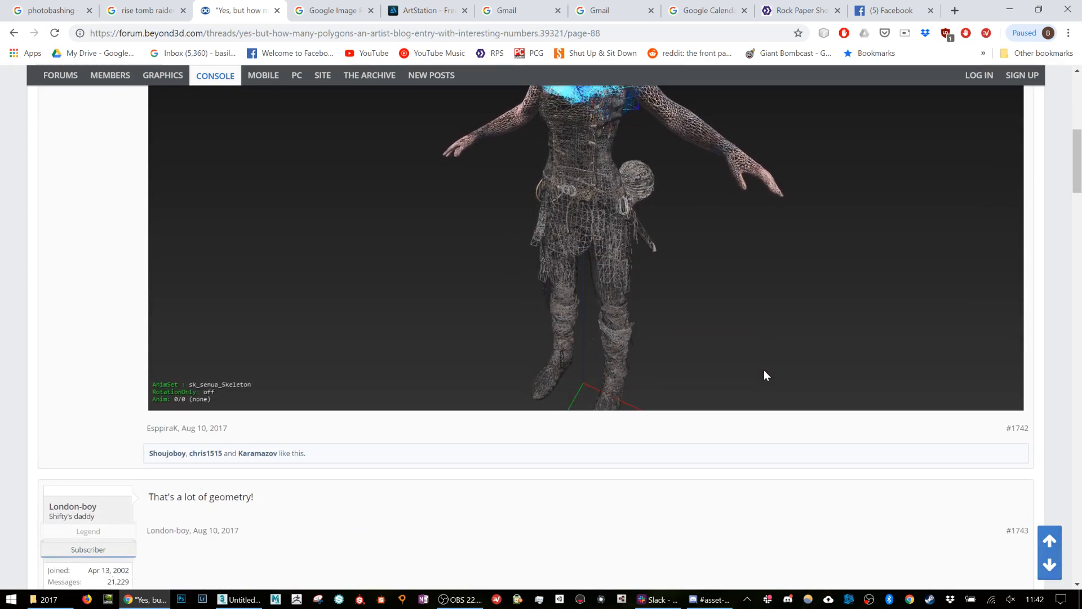
# Skim the remaining posts on page 88 and open page 89 of the thread
pyautogui.scroll(-10, 764, 371)
pyautogui.scroll(-9, 767, 375)
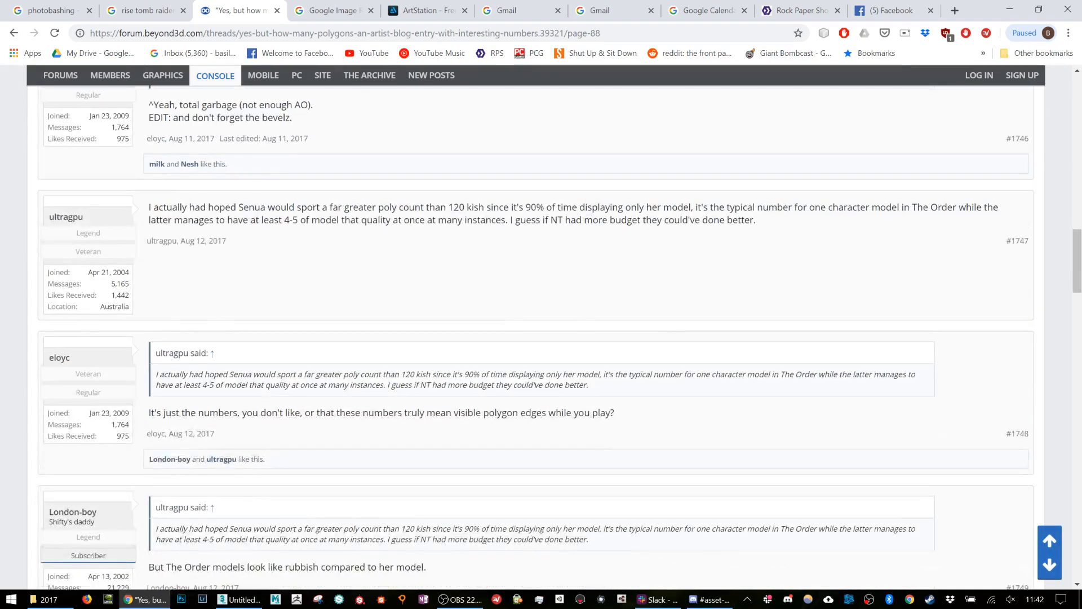
pyautogui.scroll(-20, 767, 375)
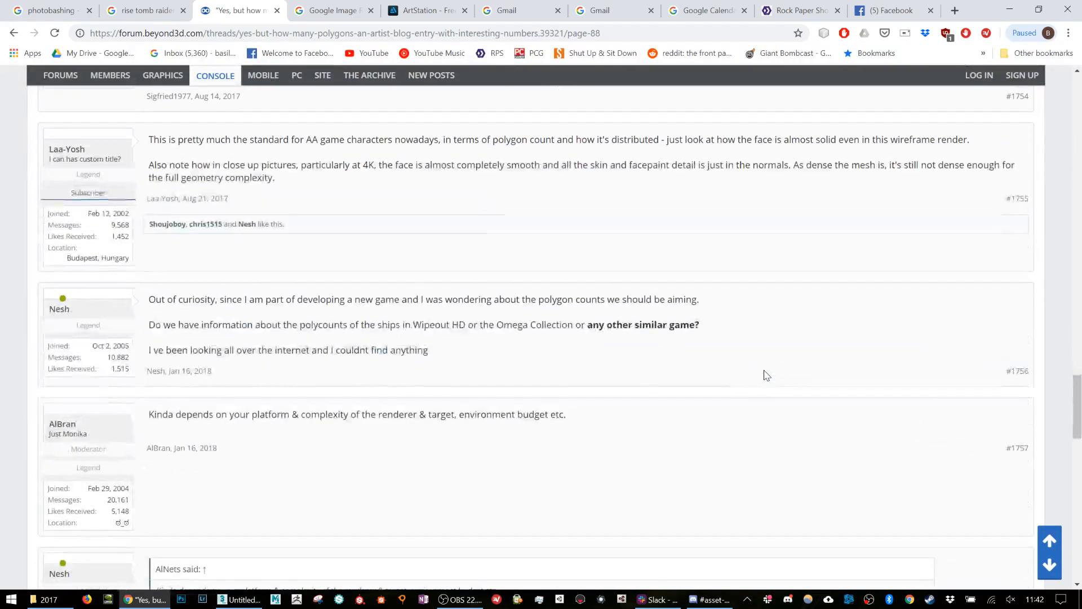
pyautogui.scroll(8, 764, 372)
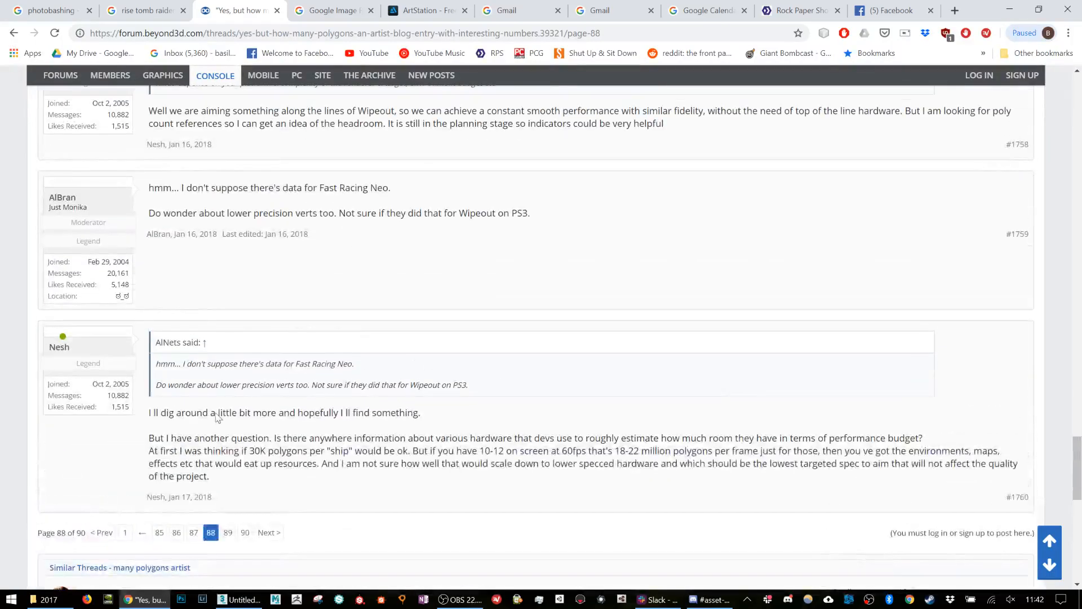
pyautogui.click(227, 533)
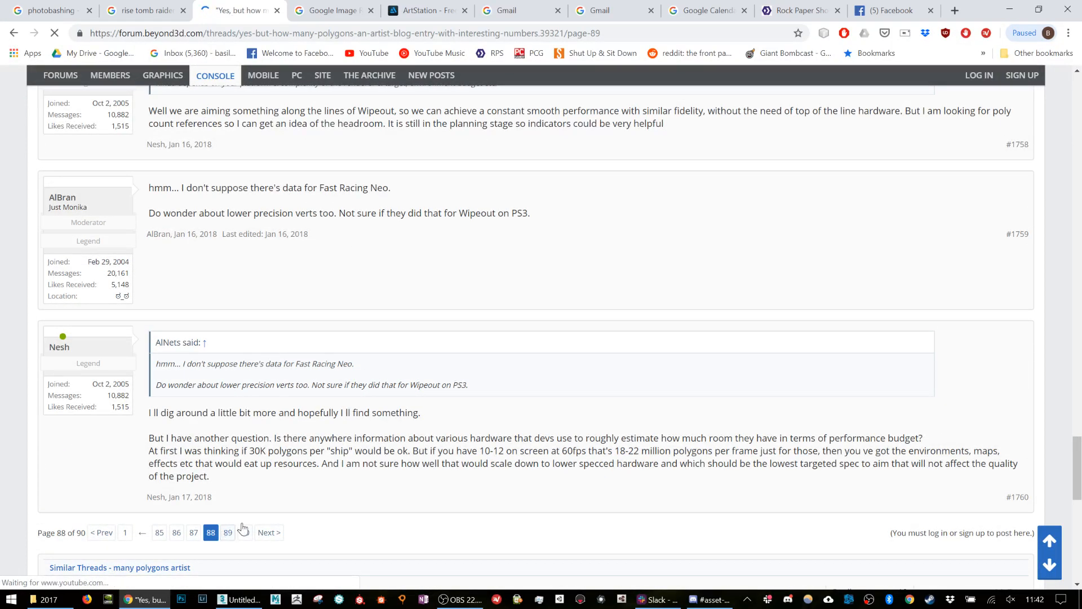
# Examine the hair meshes of the Gladiolus, Ignis, Noctis and blond characters on page 89, and skim the page's remaining posts
pyautogui.scroll(-7, 423, 468)
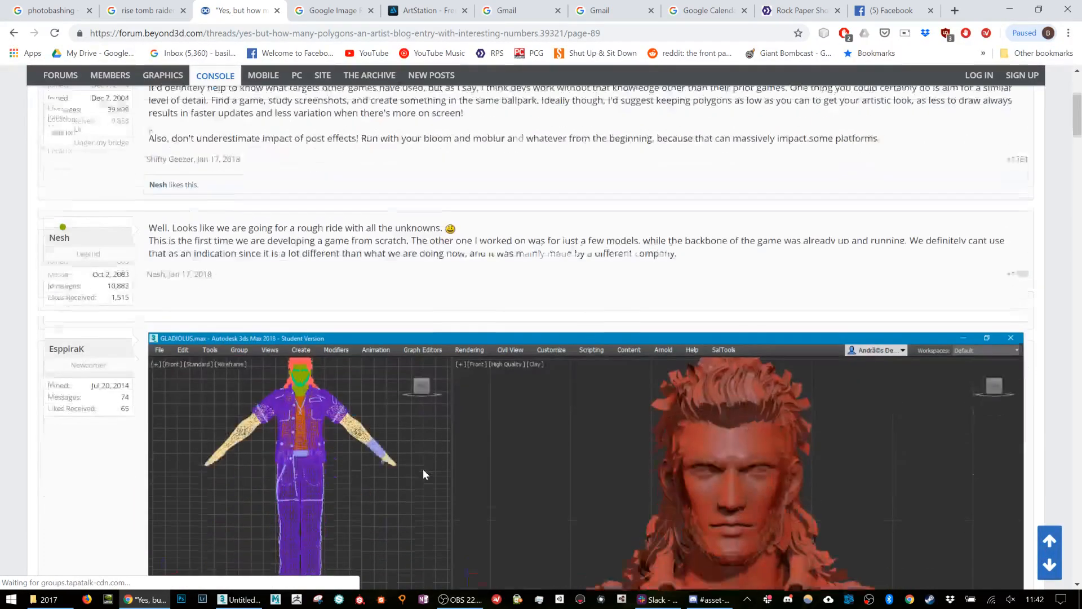
pyautogui.scroll(-3, 425, 473)
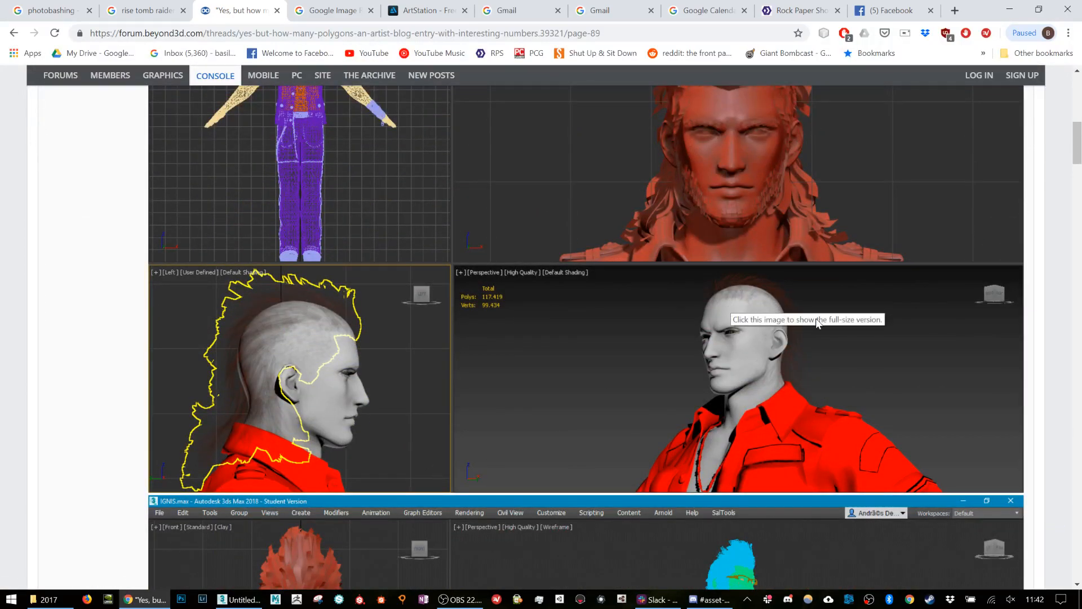
pyautogui.scroll(1, 663, 298)
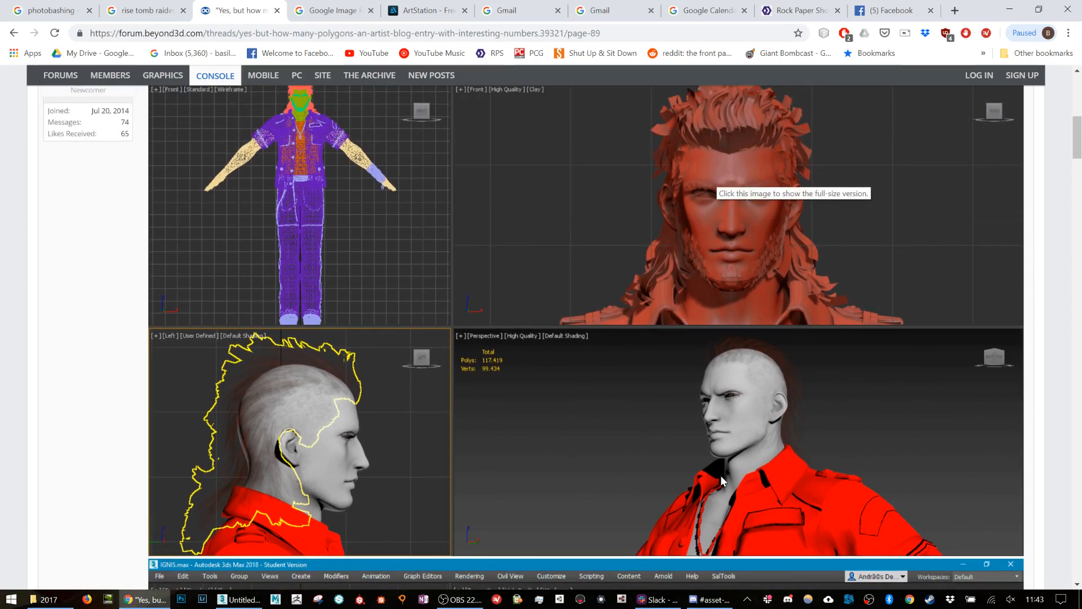
pyautogui.scroll(-8, 720, 475)
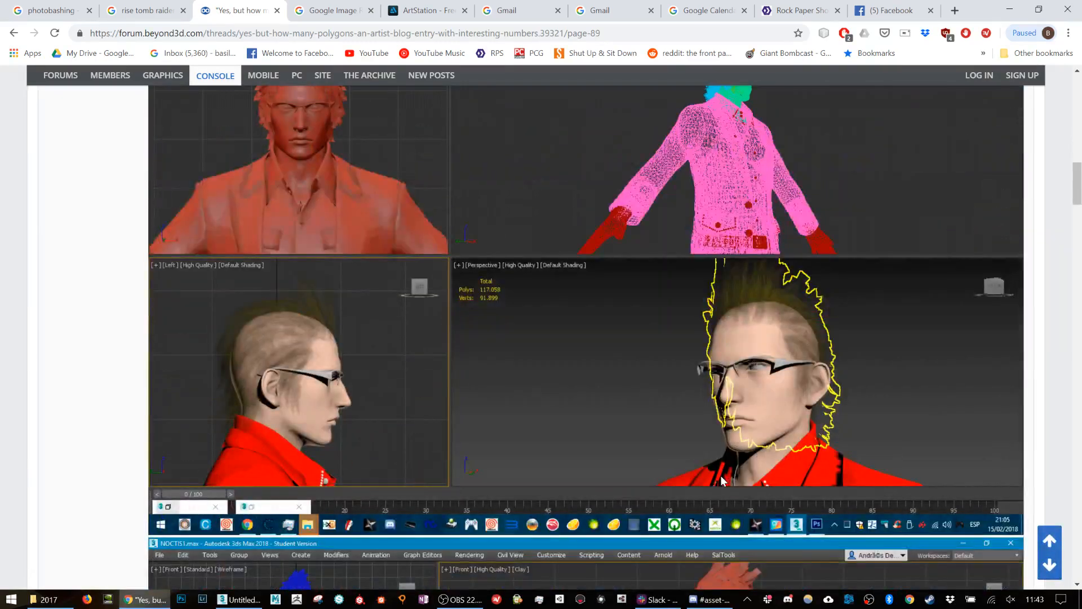
pyautogui.scroll(7, 696, 417)
pyautogui.scroll(-15, 697, 423)
pyautogui.scroll(8, 697, 423)
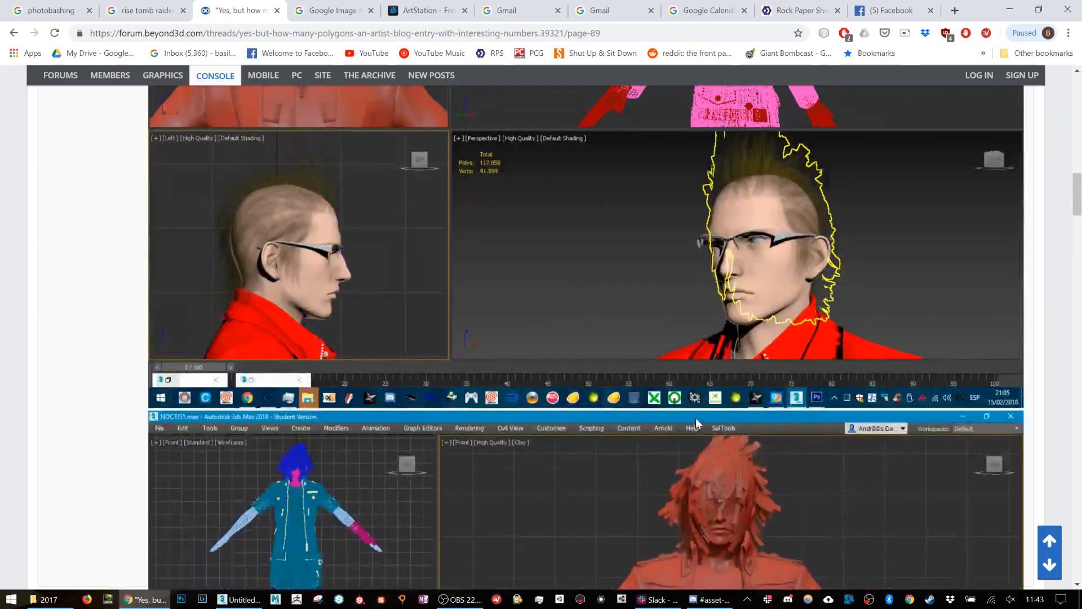
pyautogui.scroll(-4, 697, 423)
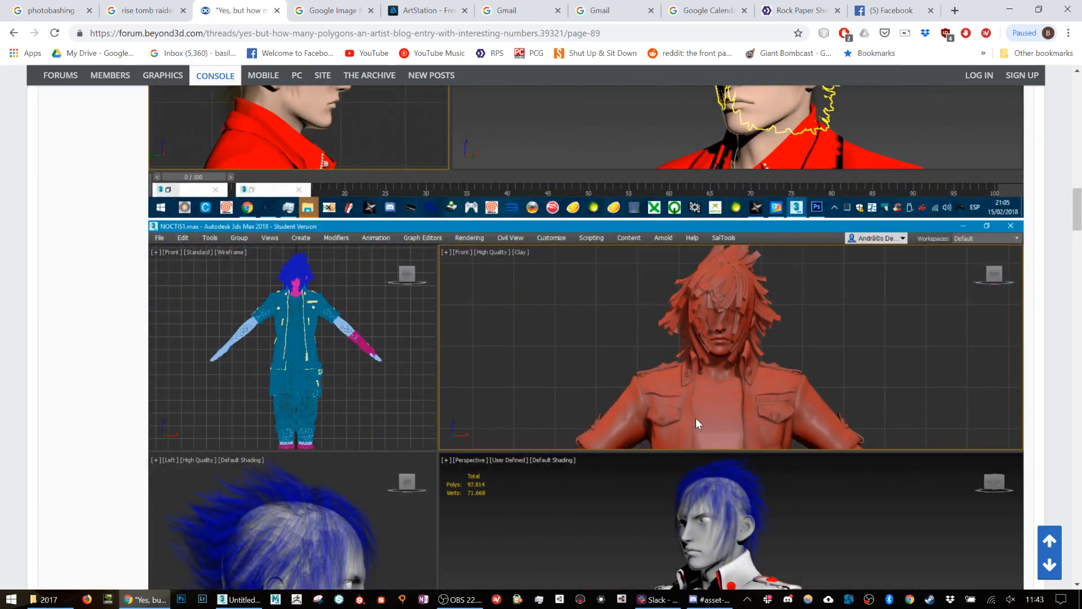
pyautogui.scroll(-14, 697, 420)
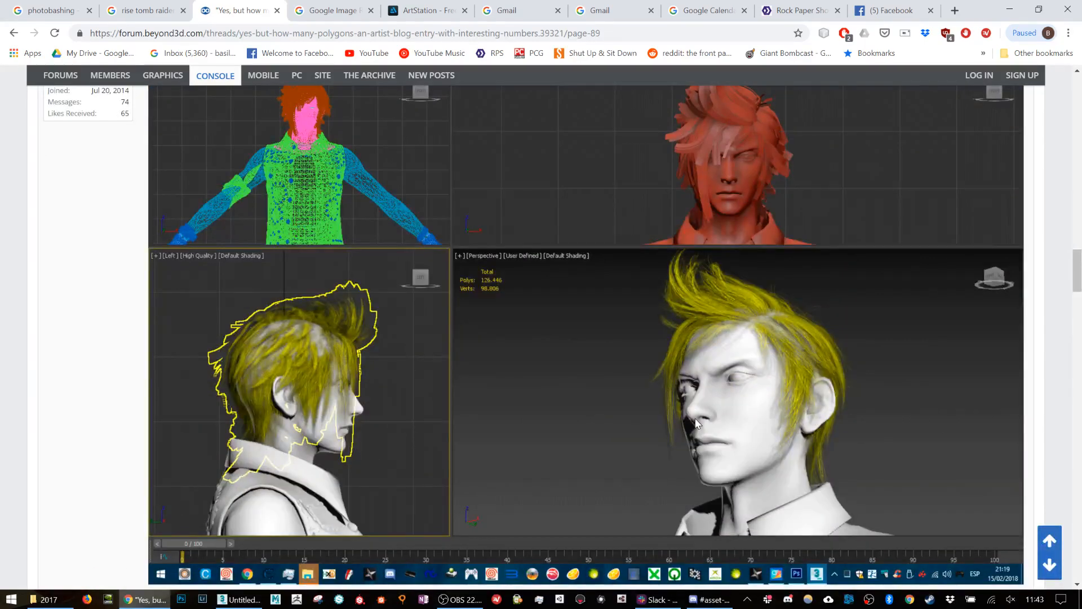
pyautogui.scroll(-20, 696, 422)
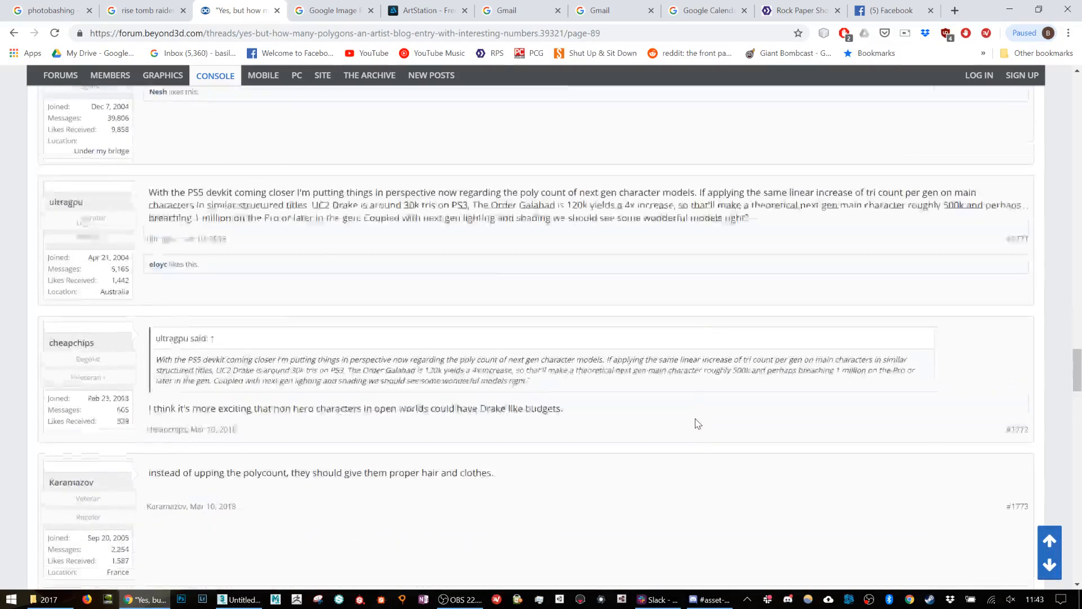
pyautogui.scroll(-15, 697, 423)
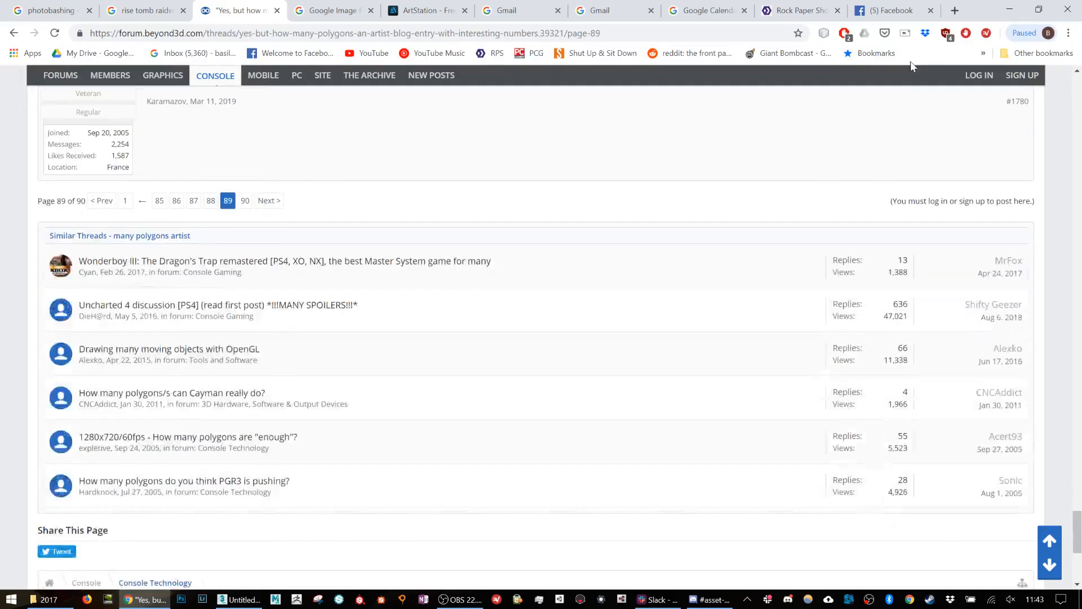
# Switch back to 3ds Max, select only the closed edge loop around the AriLow head's left eye socket, and convert it to peel seams
pyautogui.click(1010, 11)
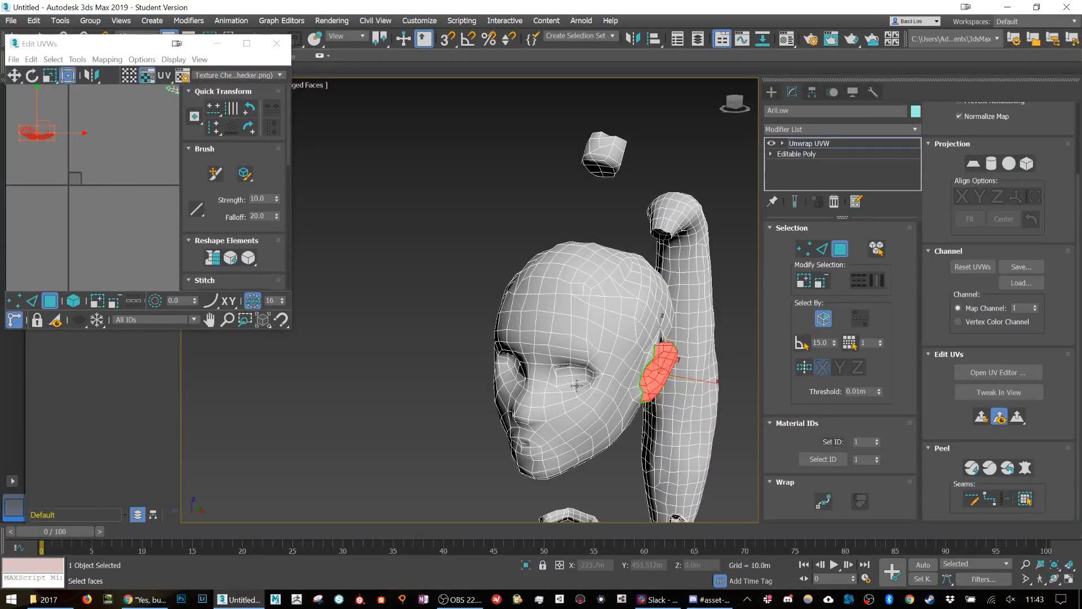
pyautogui.scroll(4, 575, 383)
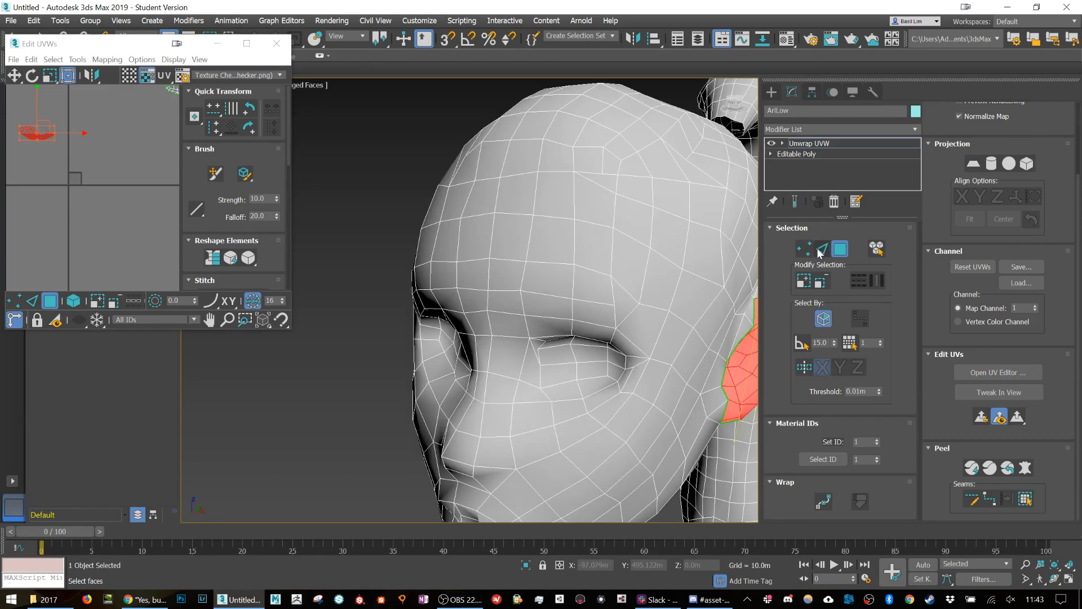
pyautogui.click(809, 252)
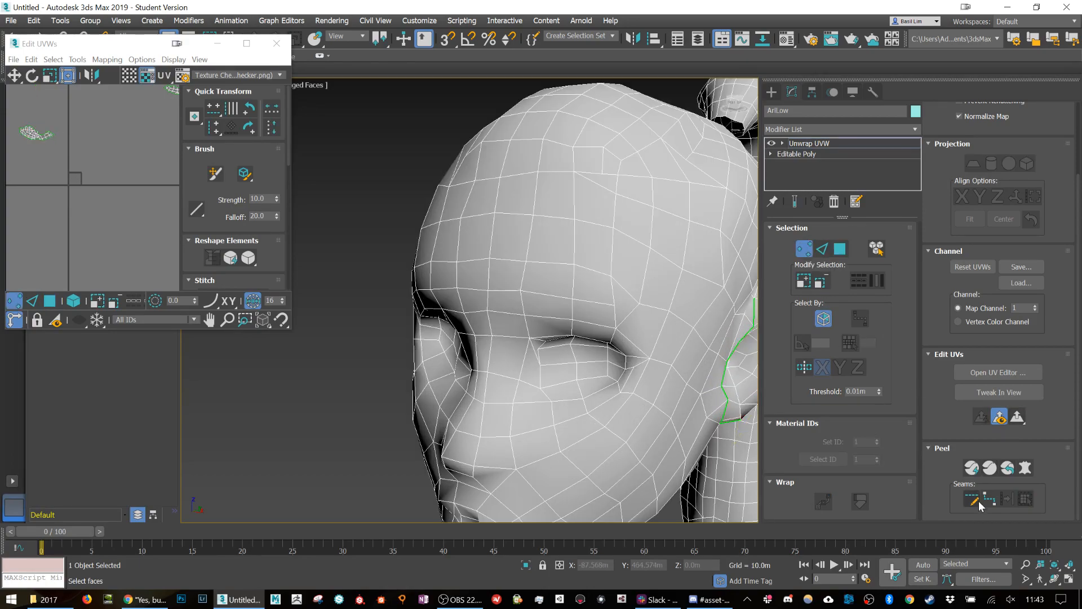
pyautogui.click(822, 249)
pyautogui.click(545, 392)
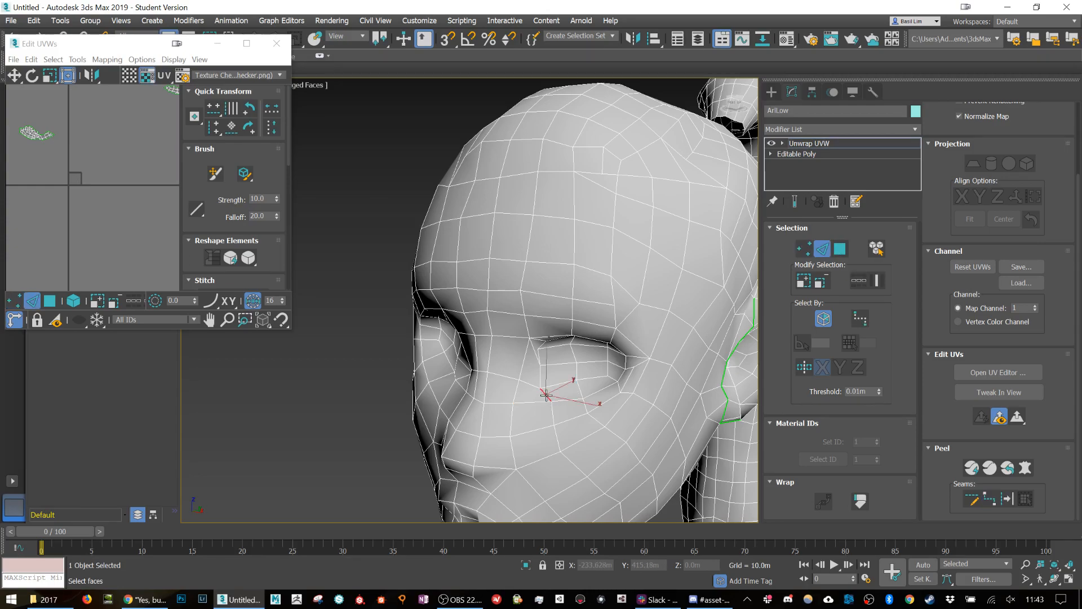
pyautogui.click(860, 281)
pyautogui.click(565, 400)
pyautogui.click(566, 396)
pyautogui.click(856, 284)
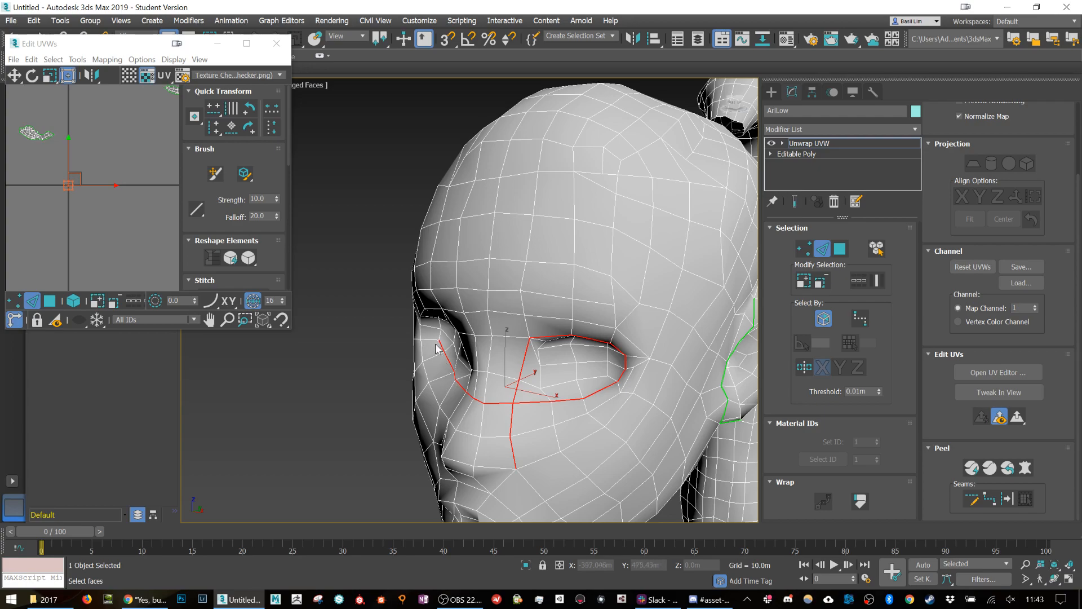
pyautogui.keyDown('alt'); pyautogui.moveTo(421, 321); pyautogui.dragTo(556, 481); pyautogui.keyUp('alt')
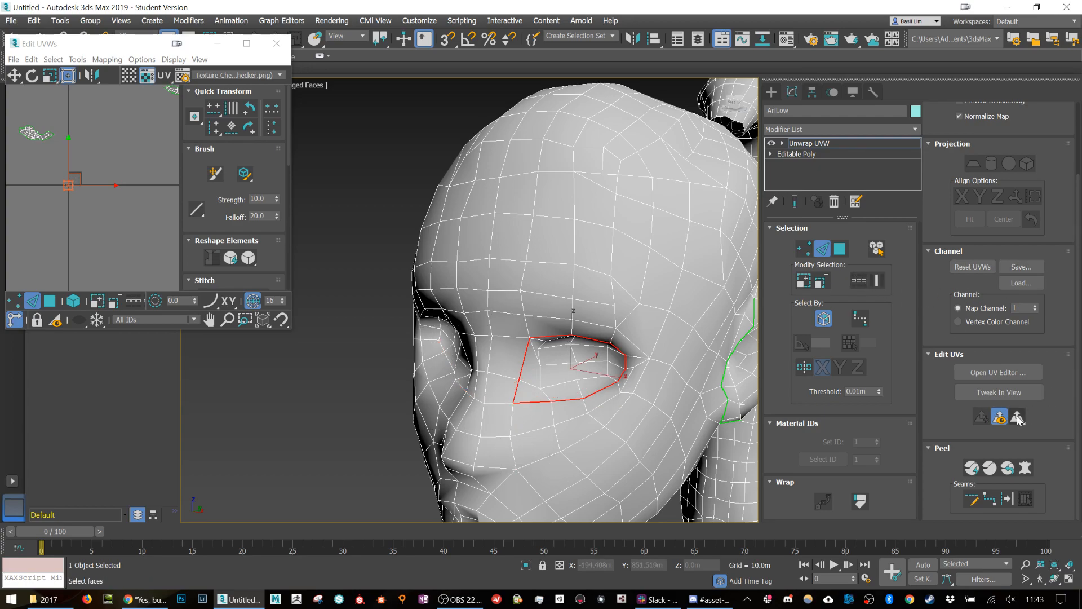
pyautogui.click(1007, 498)
pyautogui.keyDown('alt'); pyautogui.moveTo(569, 382); pyautogui.dragTo(520, 411, button='middle'); pyautogui.keyUp('alt')
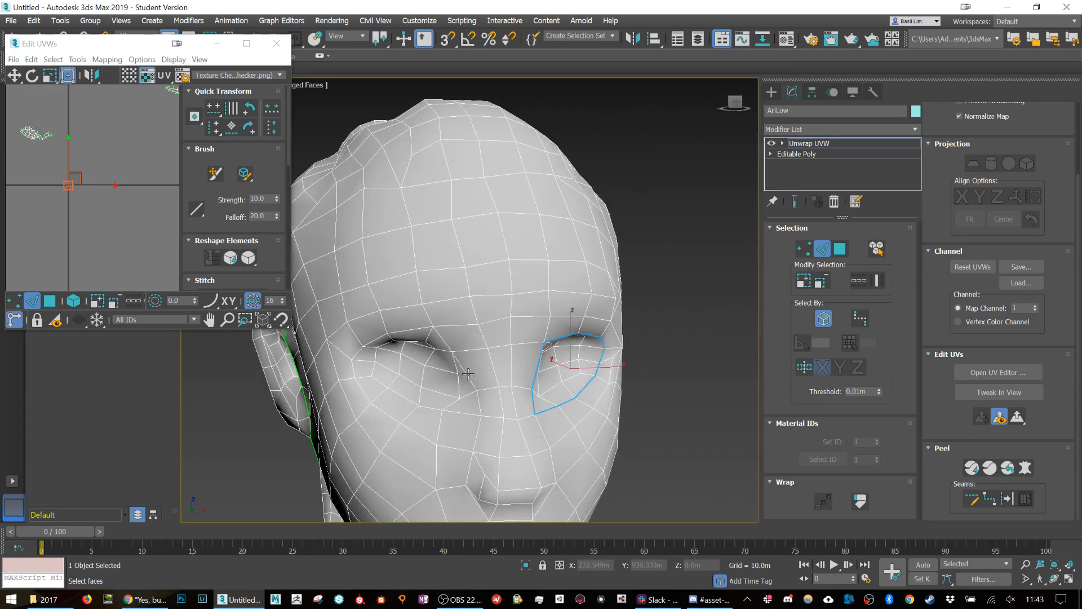
# Select only the closed edge loop around the AriLow head's right eye socket and convert it to peel seams
pyautogui.click(412, 403)
pyautogui.keyDown('ctrl'); pyautogui.click(412, 403); pyautogui.keyUp('ctrl')
pyautogui.click(859, 280)
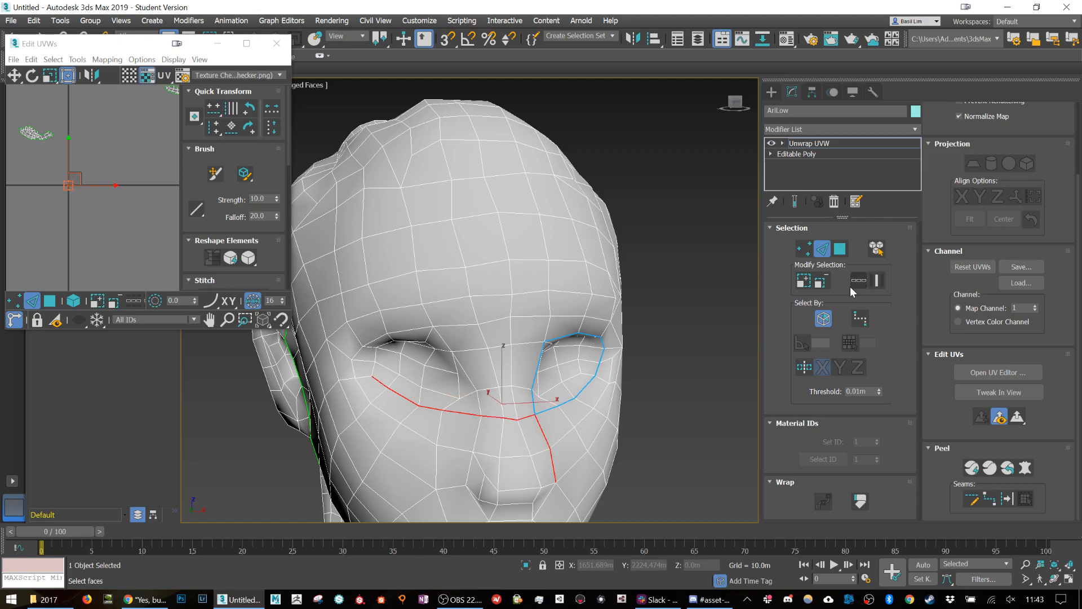
pyautogui.keyDown('ctrl'); pyautogui.click(375, 357); pyautogui.keyUp('ctrl')
pyautogui.scroll(-3, 443, 335)
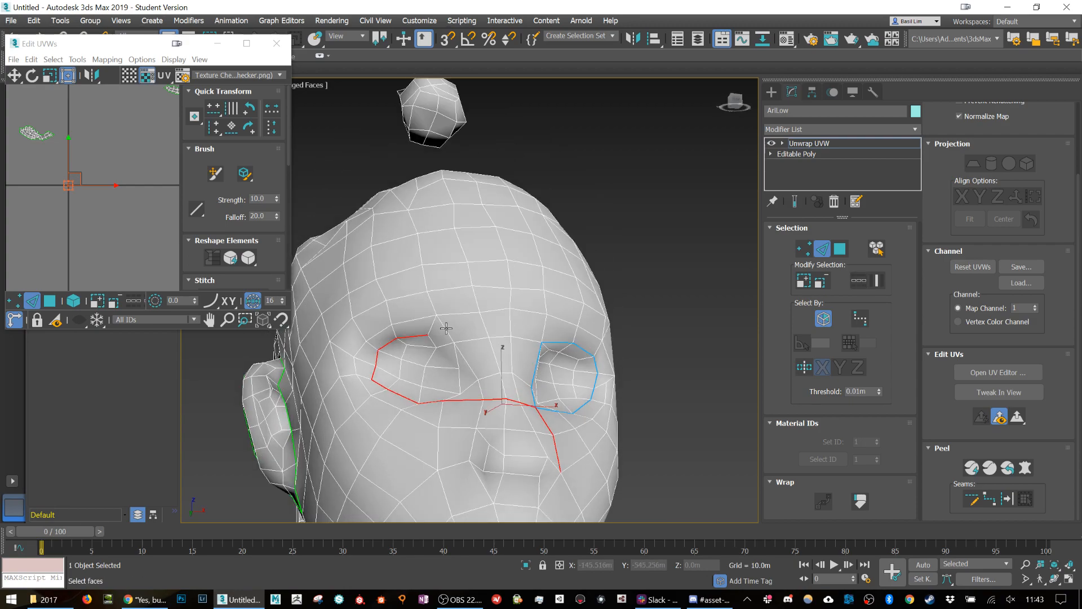
pyautogui.keyDown('alt'); pyautogui.moveTo(443, 327); pyautogui.dragTo(444, 332, button='middle'); pyautogui.keyUp('alt')
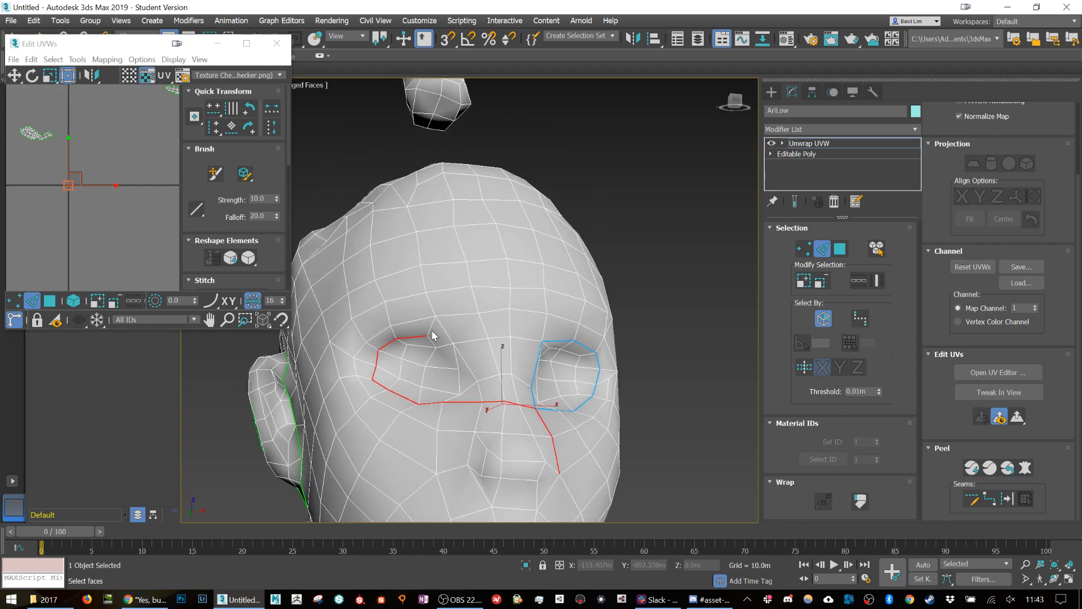
pyautogui.keyDown('ctrl'); pyautogui.click(445, 331); pyautogui.keyUp('ctrl')
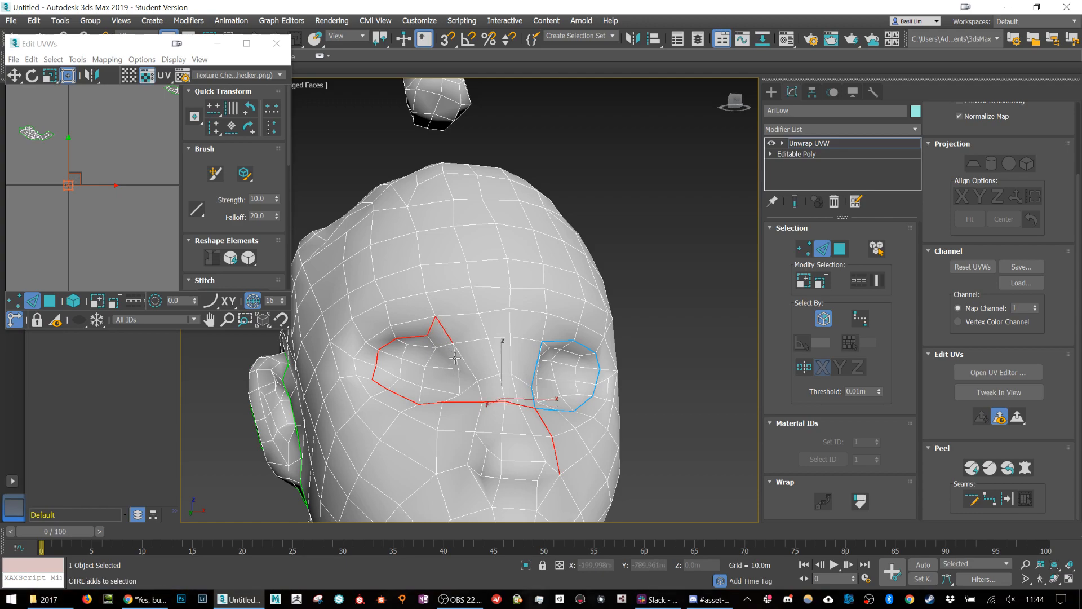
pyautogui.keyDown('ctrl'); pyautogui.click(469, 365); pyautogui.keyUp('ctrl')
pyautogui.keyDown('ctrl'); pyautogui.click(480, 389); pyautogui.keyUp('ctrl')
pyautogui.keyDown('alt'); pyautogui.moveTo(491, 393); pyautogui.dragTo(643, 497); pyautogui.keyUp('alt')
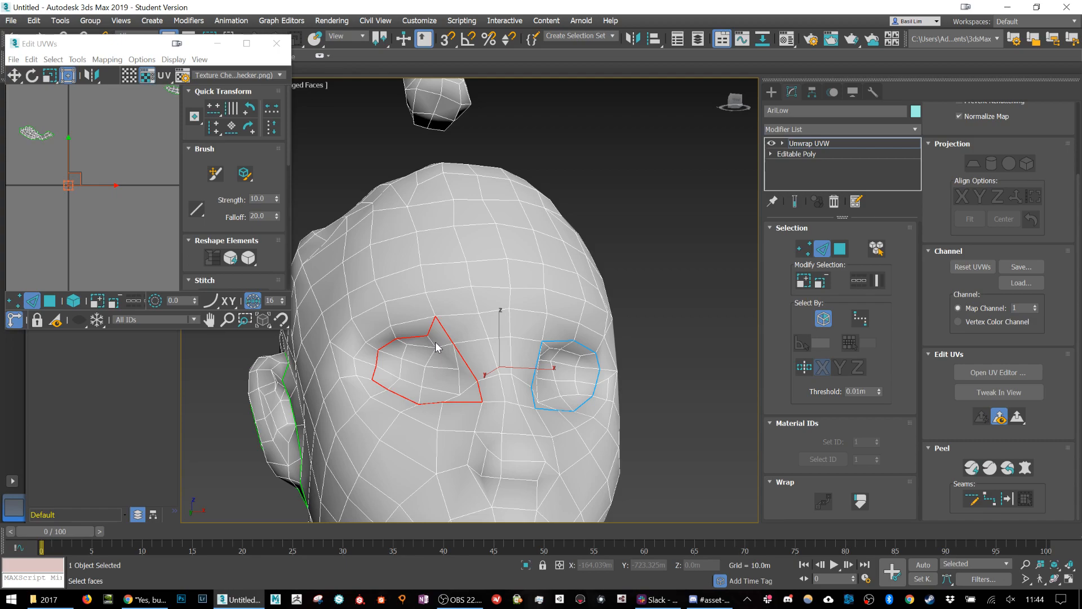
pyautogui.click(1008, 500)
# Select the faces enclosed by the right eye seam, unfold them with Pelt Map, relax them and commit the result
pyautogui.click(840, 248)
pyautogui.click(445, 361)
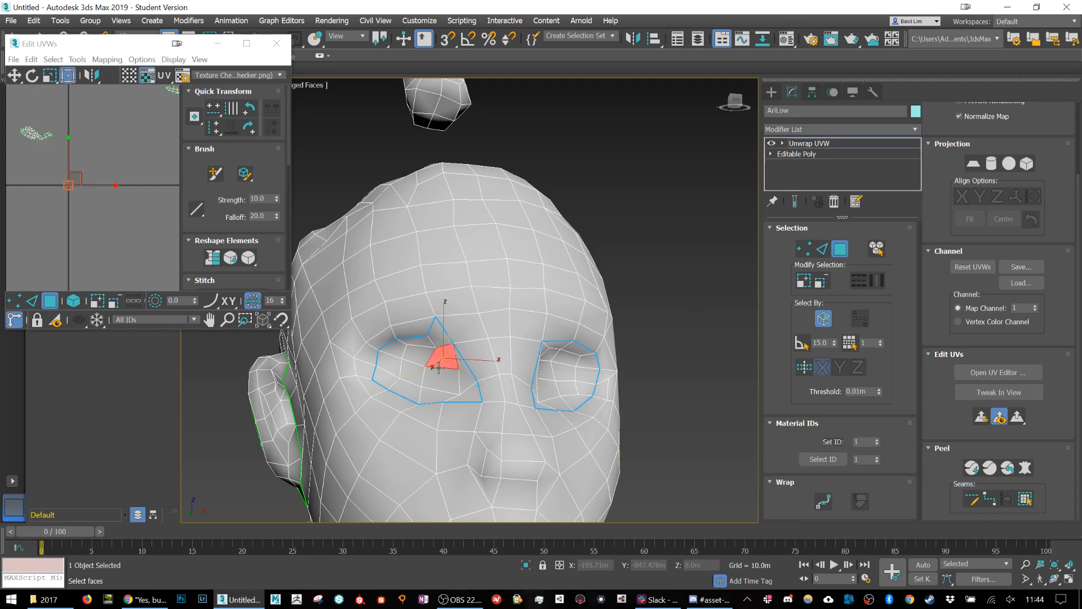
pyautogui.click(1025, 500)
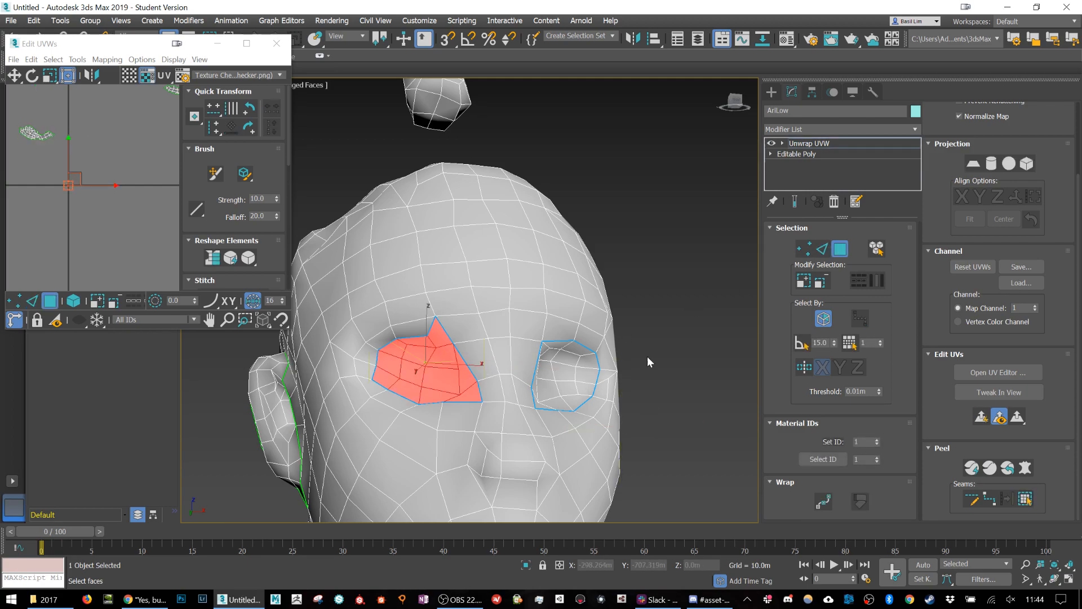
pyautogui.click(1024, 468)
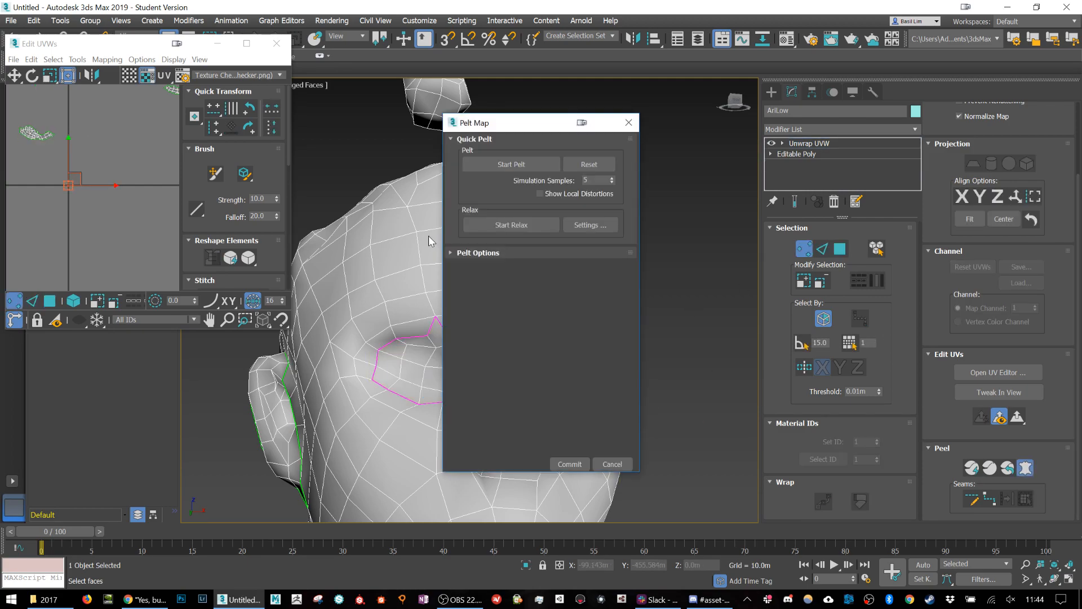
pyautogui.click(506, 168)
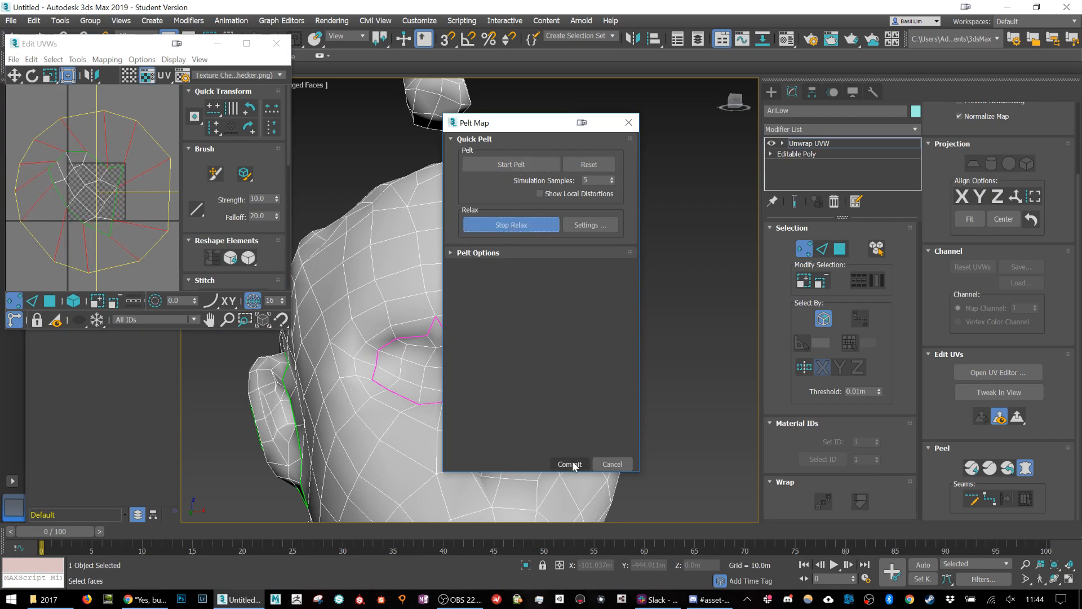
pyautogui.click(569, 464)
# Expand a face selection to the left eye seam, then pelt, relax and commit that eye socket's UVs
pyautogui.click(566, 370)
pyautogui.click(1026, 499)
pyautogui.click(1024, 468)
pyautogui.click(510, 168)
pyautogui.click(531, 224)
pyautogui.click(562, 462)
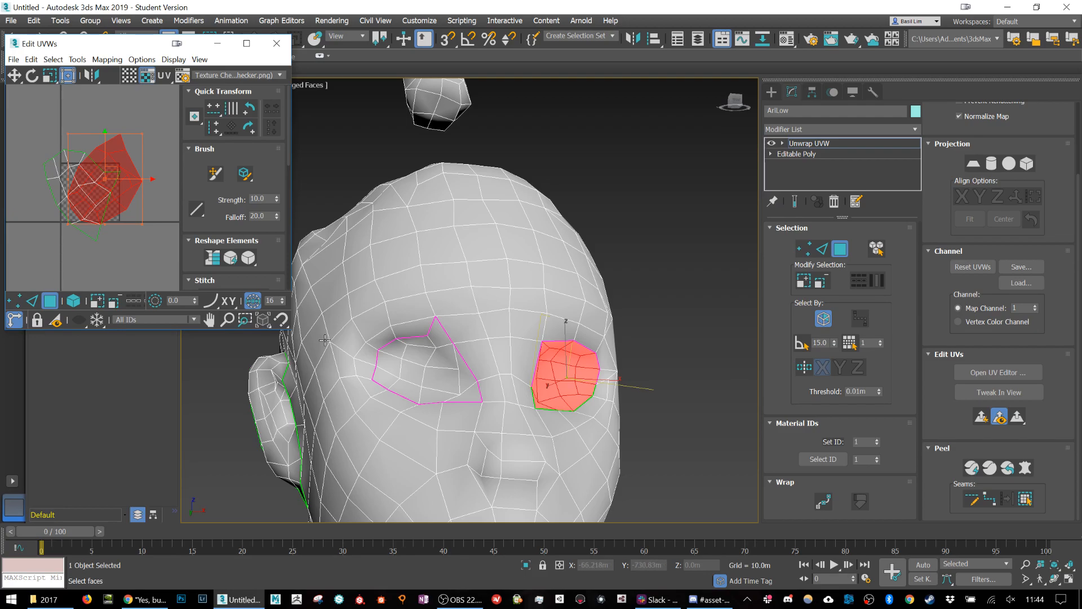
# Create a point-to-point peel seam along the middle of the head, from the base of the skull up the back and over the crown
pyautogui.keyDown('alt'); pyautogui.moveTo(580, 434); pyautogui.dragTo(672, 419, button='middle'); pyautogui.keyUp('alt')
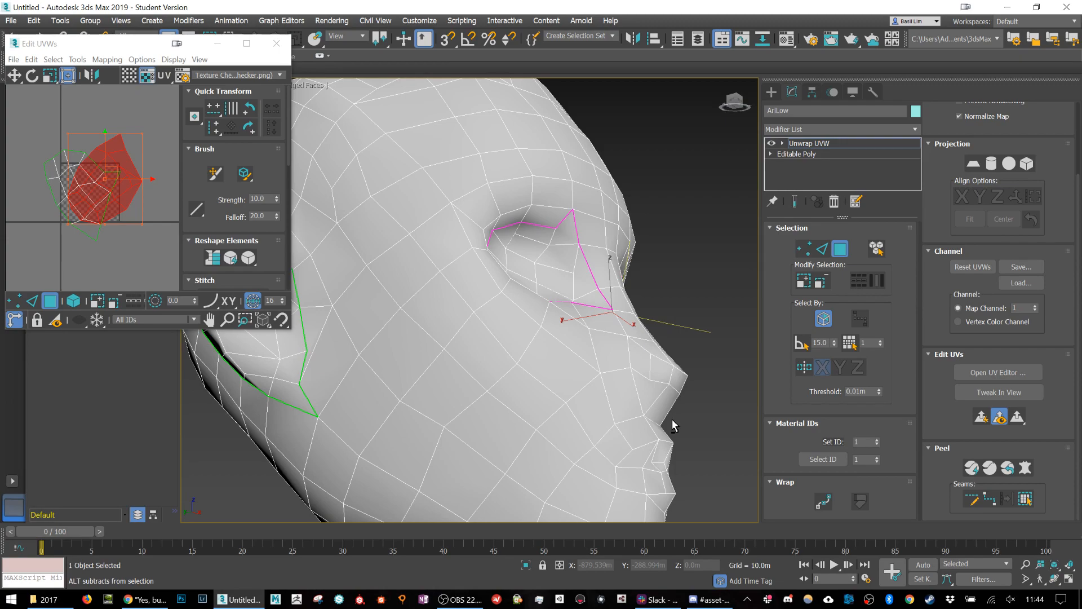
pyautogui.scroll(-8, 672, 418)
pyautogui.keyDown('alt'); pyautogui.moveTo(672, 418); pyautogui.dragTo(699, 421, button='middle'); pyautogui.keyUp('alt')
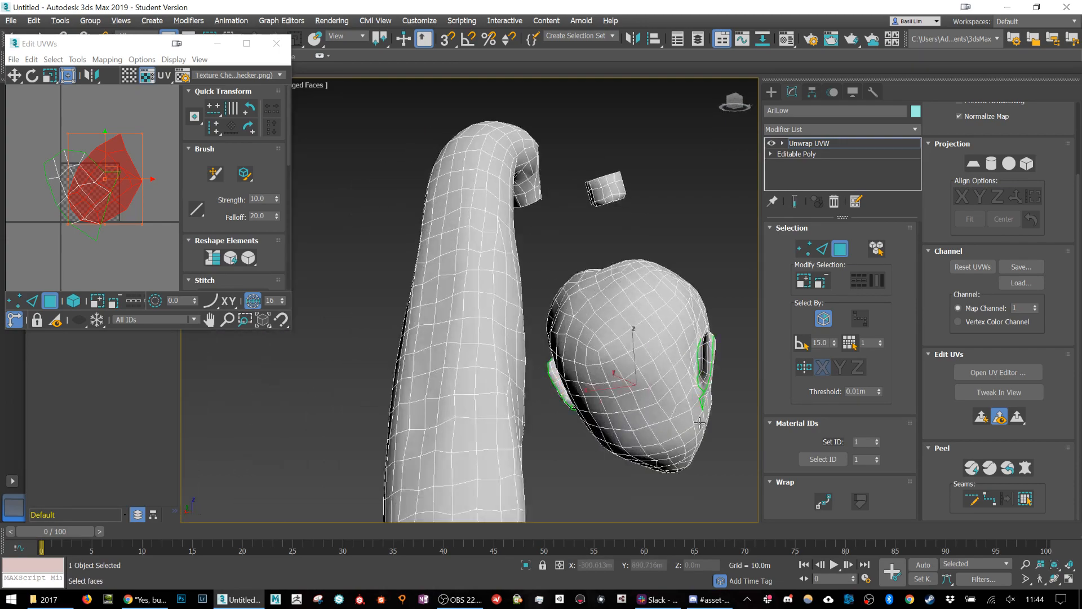
pyautogui.click(989, 499)
pyautogui.keyDown('alt'); pyautogui.moveTo(655, 468); pyautogui.dragTo(670, 454, button='middle'); pyautogui.keyUp('alt')
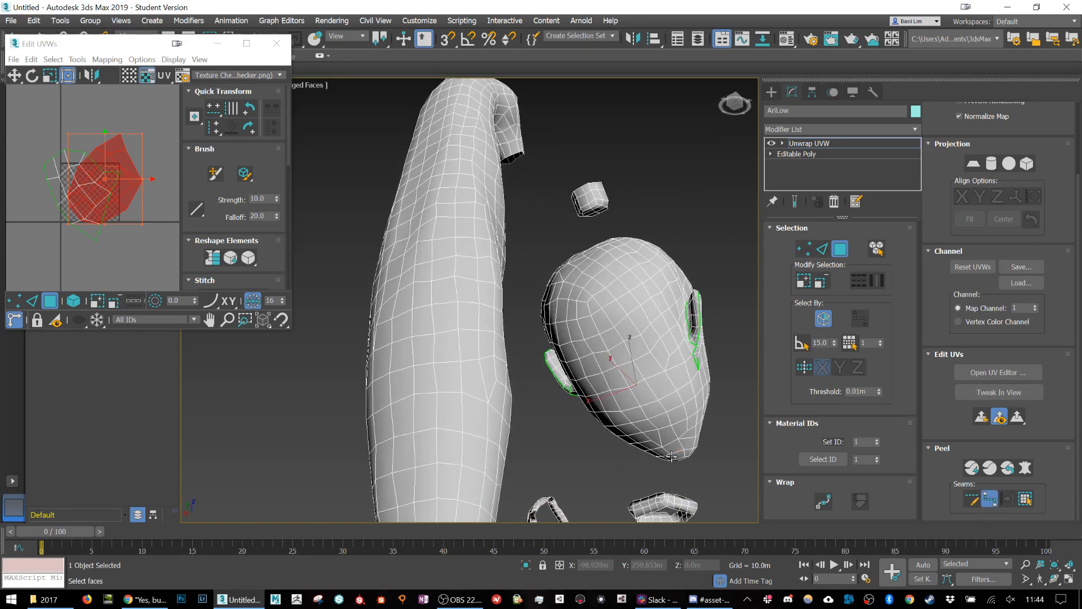
pyautogui.click(662, 446)
pyautogui.keyDown('alt'); pyautogui.moveTo(582, 298); pyautogui.dragTo(590, 330, button='middle'); pyautogui.keyUp('alt')
pyautogui.click(610, 350)
pyautogui.scroll(3, 617, 336)
pyautogui.scroll(-2, 616, 336)
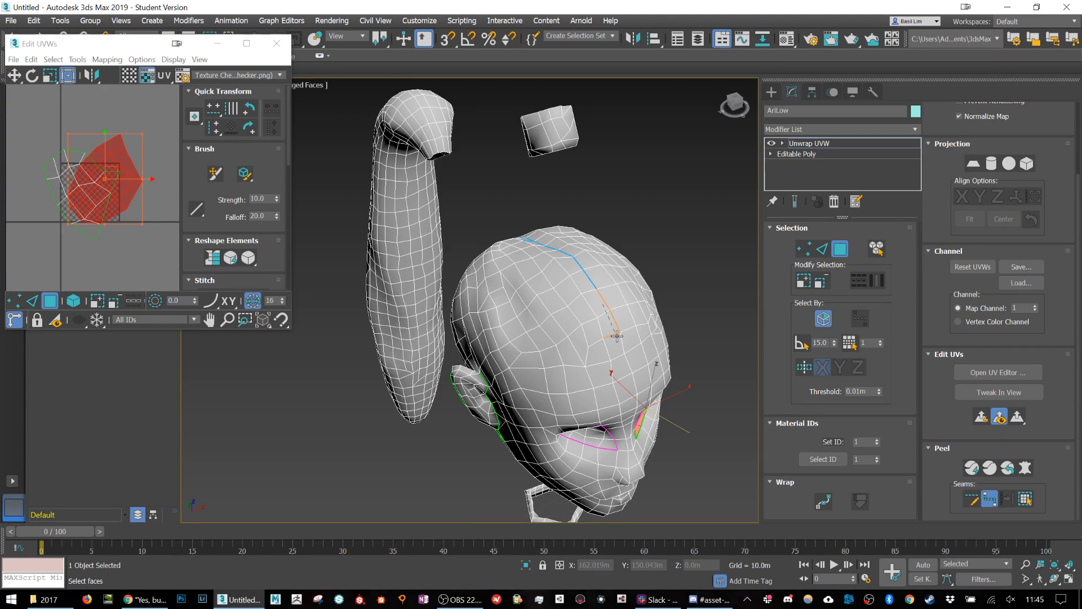
pyautogui.rightClick(616, 336)
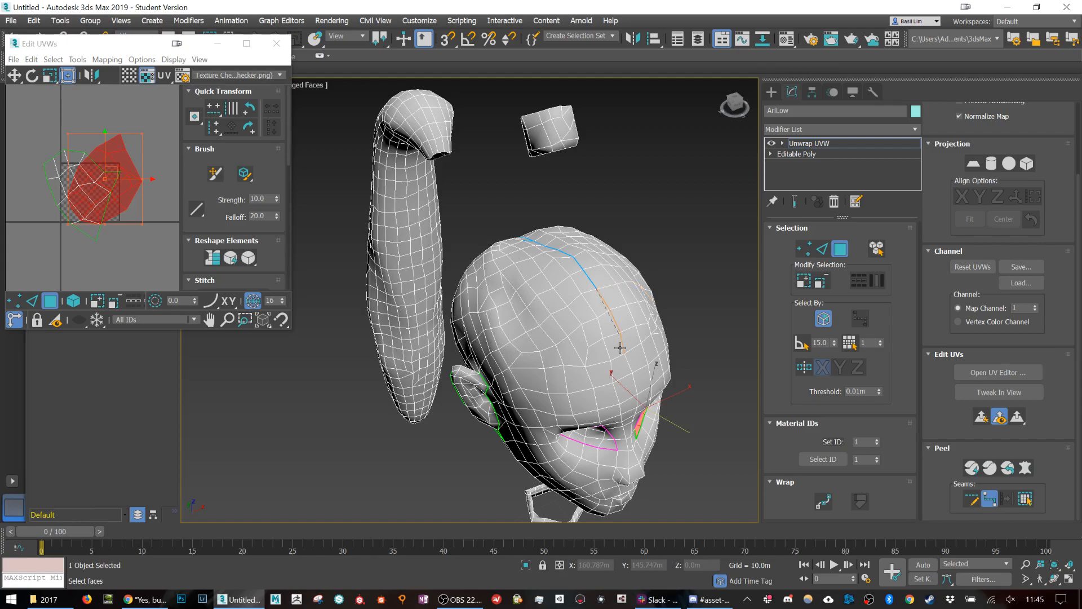
pyautogui.click(622, 338)
pyautogui.rightClick(657, 296)
# Start a point-to-point seam at the upper edge of the ear opening, heading across the back of the head
pyautogui.keyDown('alt'); pyautogui.moveTo(661, 303); pyautogui.dragTo(666, 388, button='middle'); pyautogui.keyUp('alt')
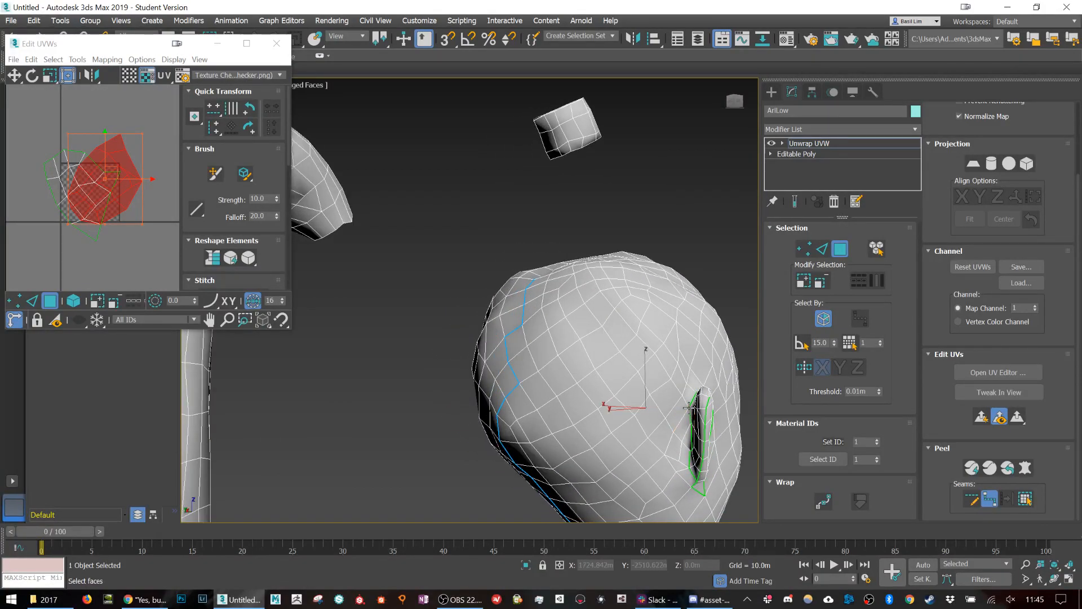
pyautogui.click(689, 407)
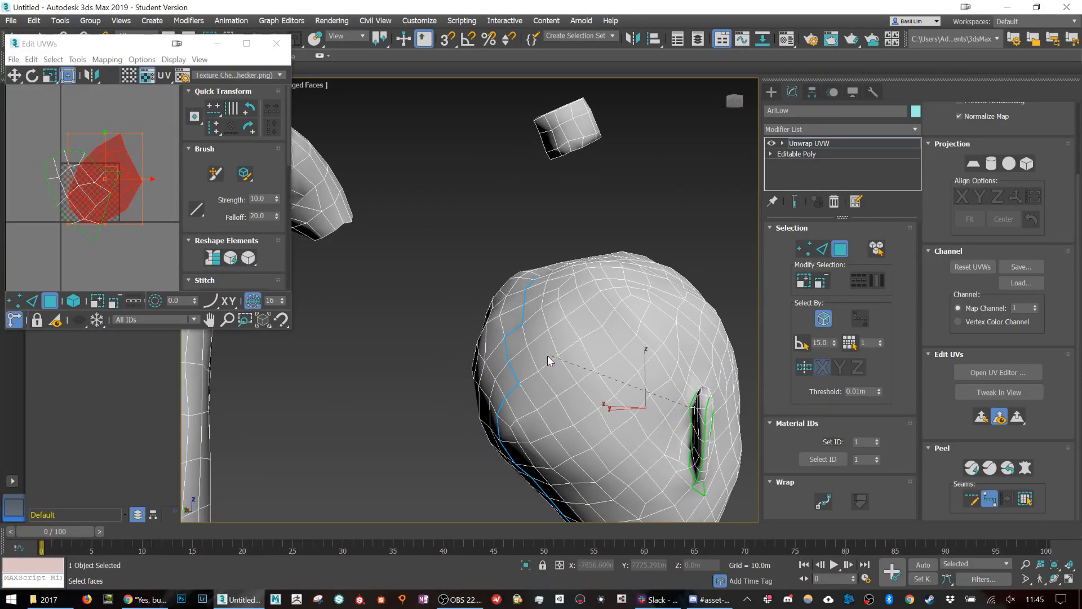
# Add point-to-point seams across the upper back of the head, linking both ears to the central back seam
pyautogui.click(521, 384)
pyautogui.keyDown('alt'); pyautogui.moveTo(521, 384); pyautogui.dragTo(436, 324, button='middle'); pyautogui.keyUp('alt')
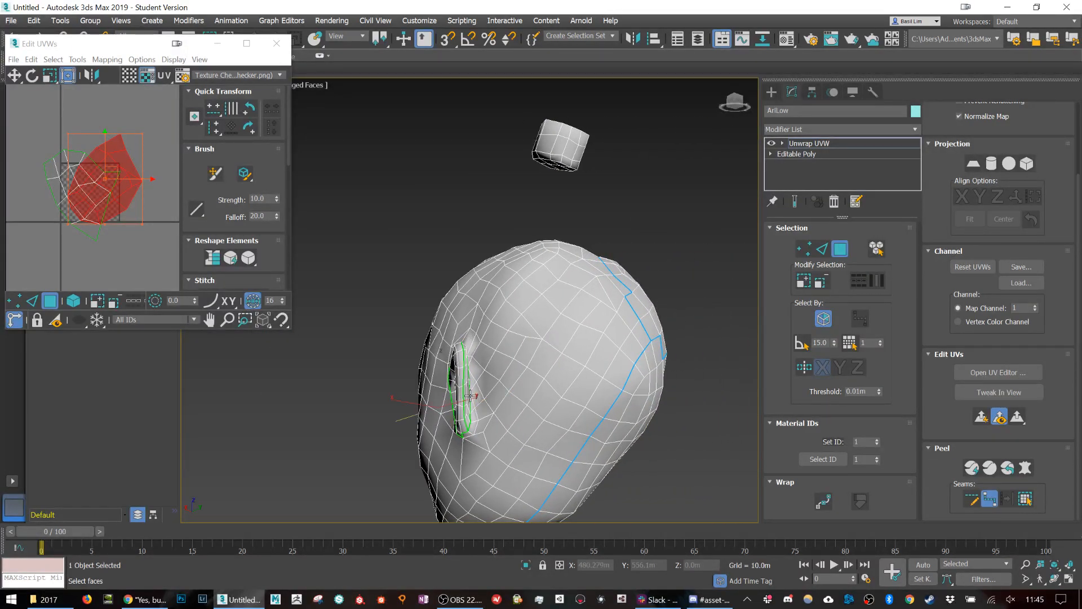
pyautogui.click(482, 394)
pyautogui.click(650, 342)
pyautogui.keyDown('alt'); pyautogui.moveTo(573, 316); pyautogui.dragTo(556, 316, button='middle'); pyautogui.keyUp('alt')
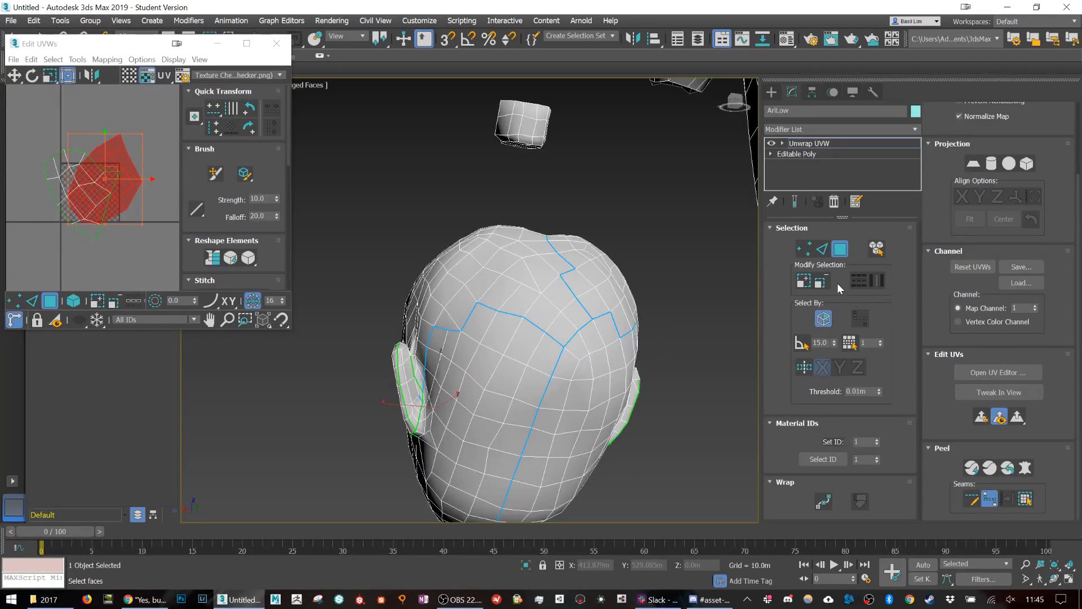
# Select the head's faces bounded by the seams, pelt-map them and relax the stretched layout
pyautogui.click(597, 417)
pyautogui.click(1026, 468)
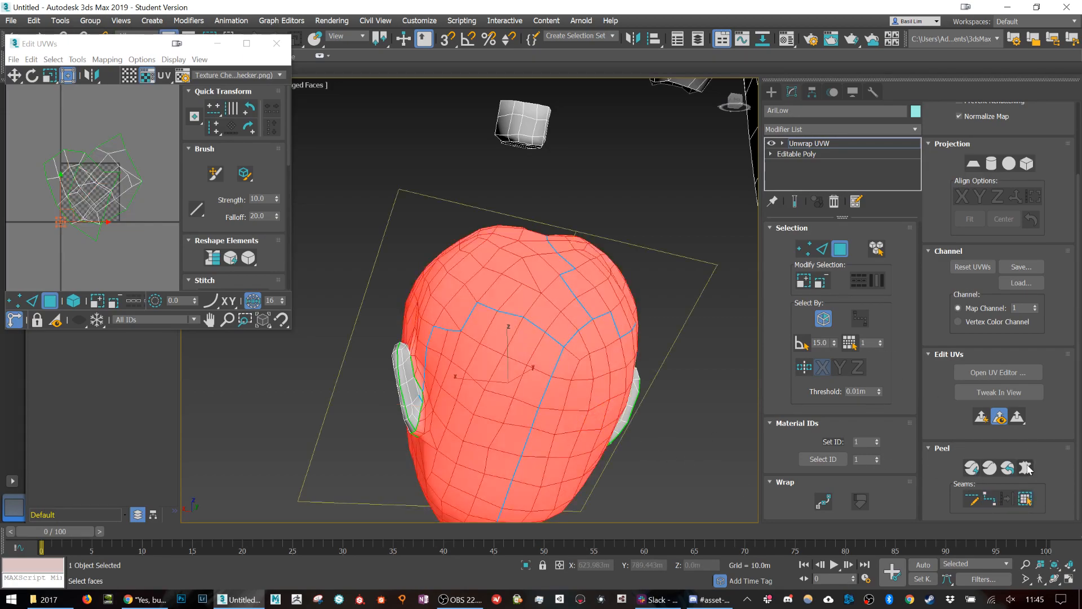
pyautogui.click(514, 166)
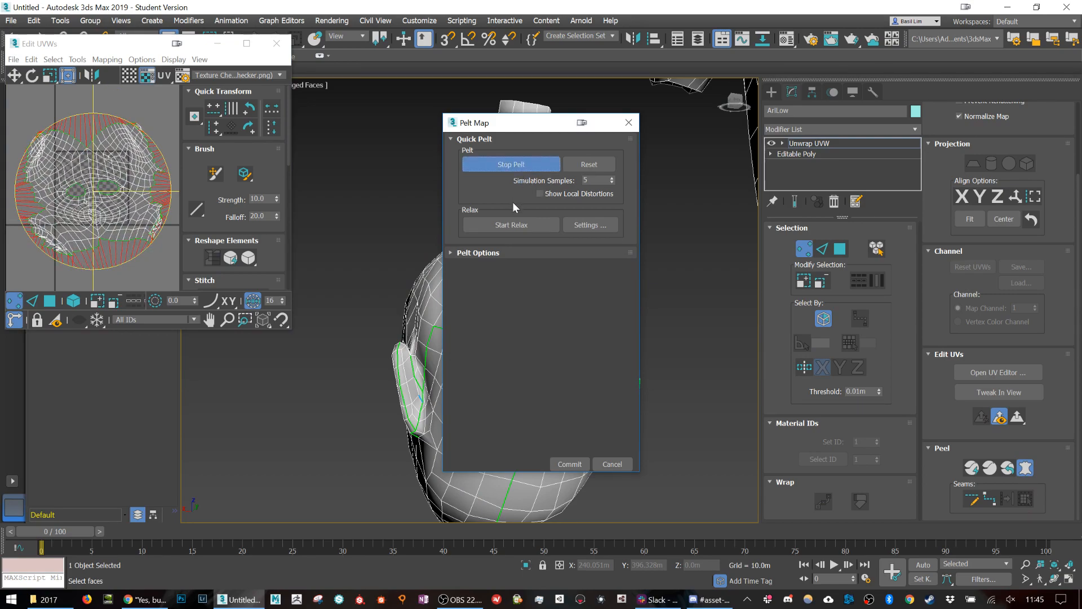
pyautogui.click(512, 223)
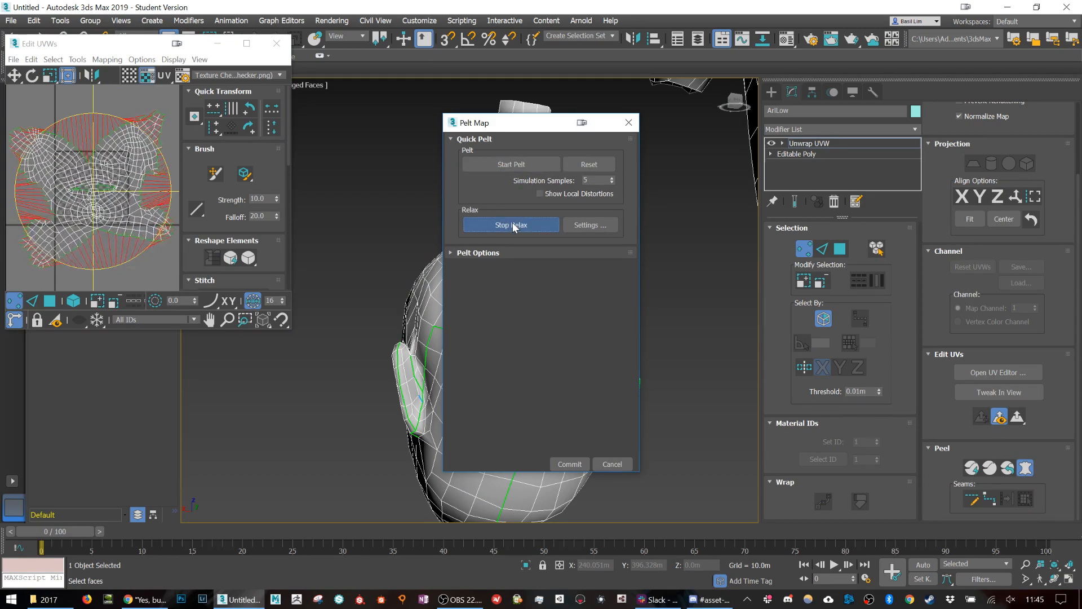
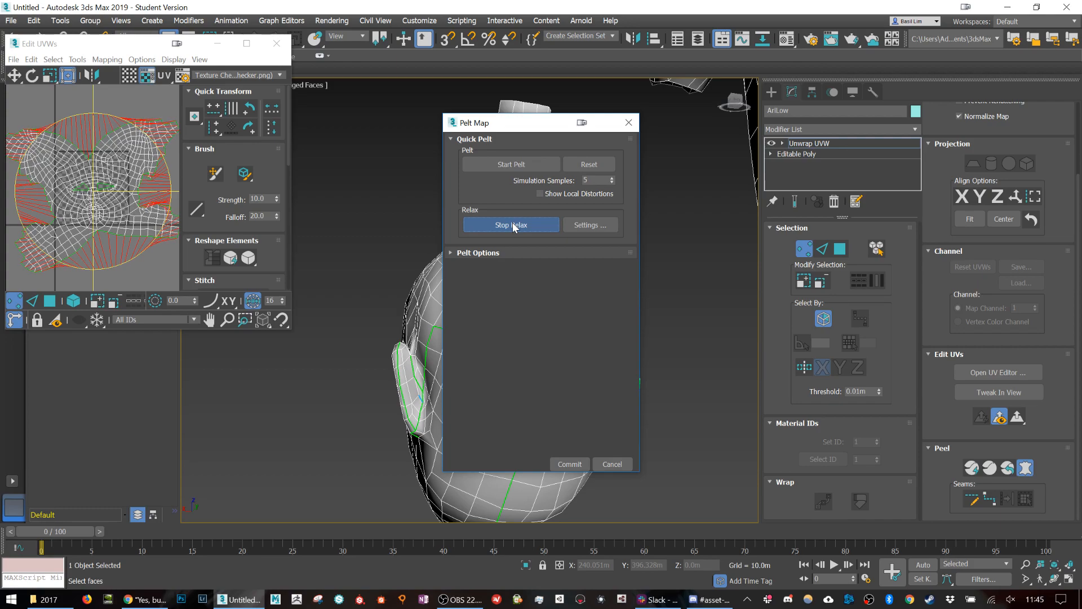
pyautogui.click(549, 224)
# Relax the head pelt by polygon angles with 105 iterations, amount 0.07 and stretch 0.013
pyautogui.click(589, 224)
pyautogui.click(108, 139)
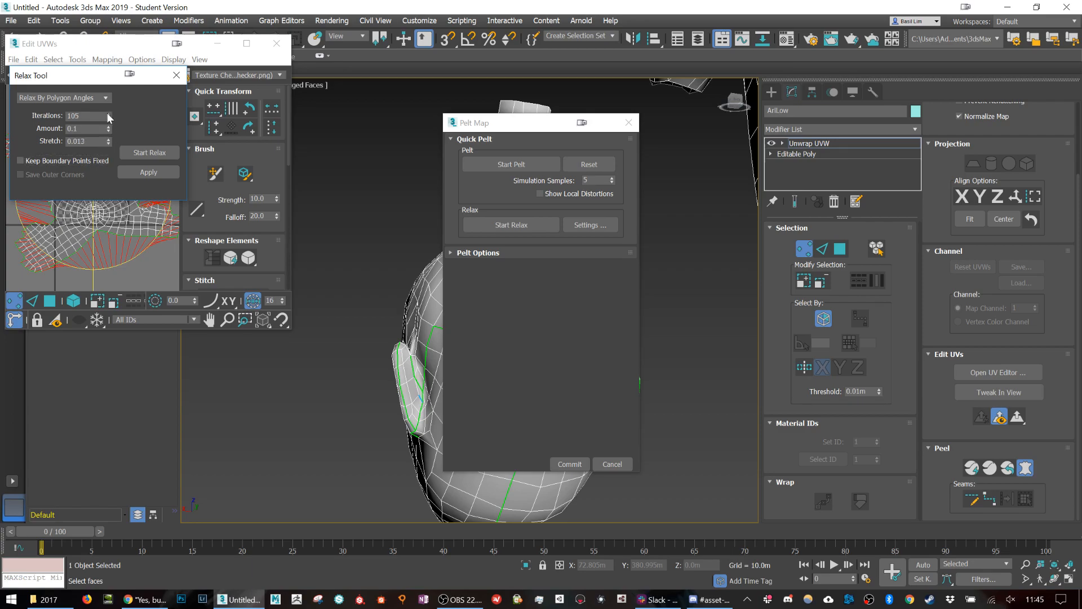
pyautogui.click(109, 129)
pyautogui.click(109, 129)
pyautogui.click(109, 130)
pyautogui.click(143, 154)
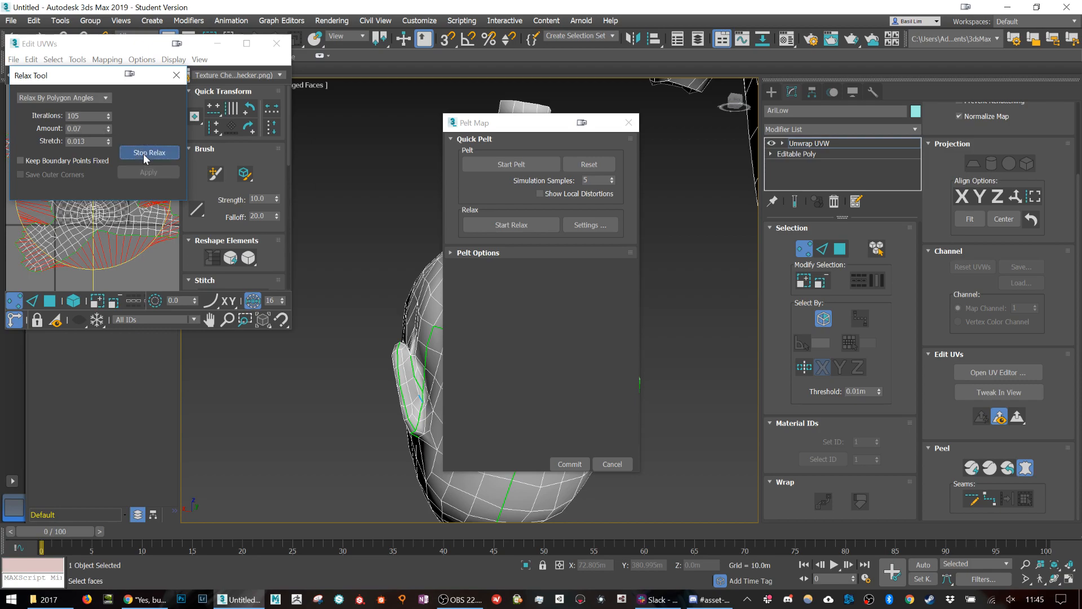
pyautogui.moveTo(90, 74); pyautogui.dragTo(386, 112)
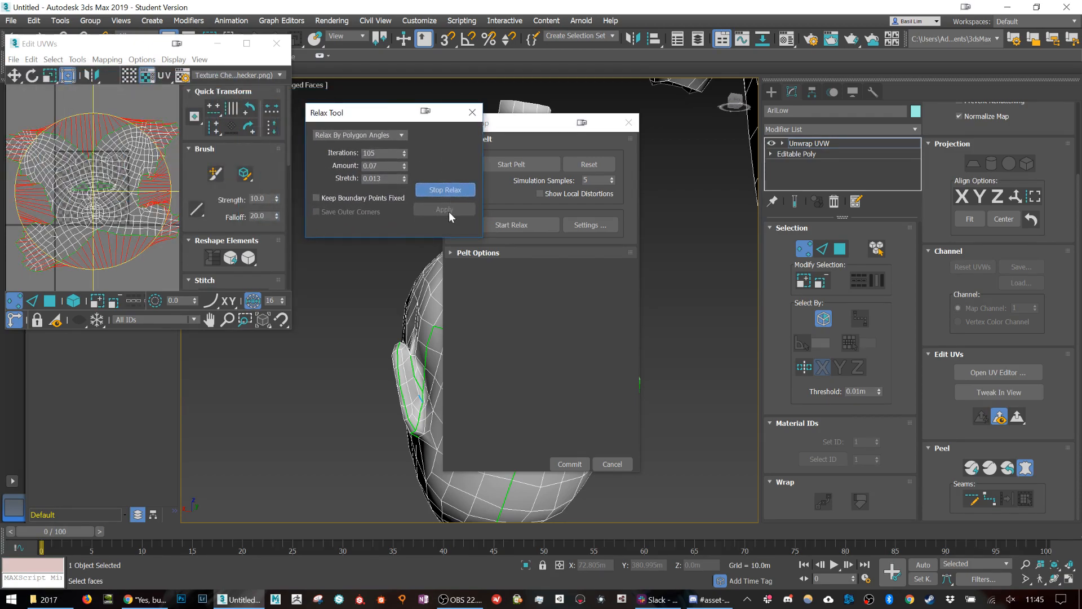
pyautogui.click(451, 190)
# Set the relax stretch to 0.116, relax the head pelt again and commit the pelt map
pyautogui.moveTo(404, 178); pyautogui.dragTo(409, 136)
pyautogui.click(445, 189)
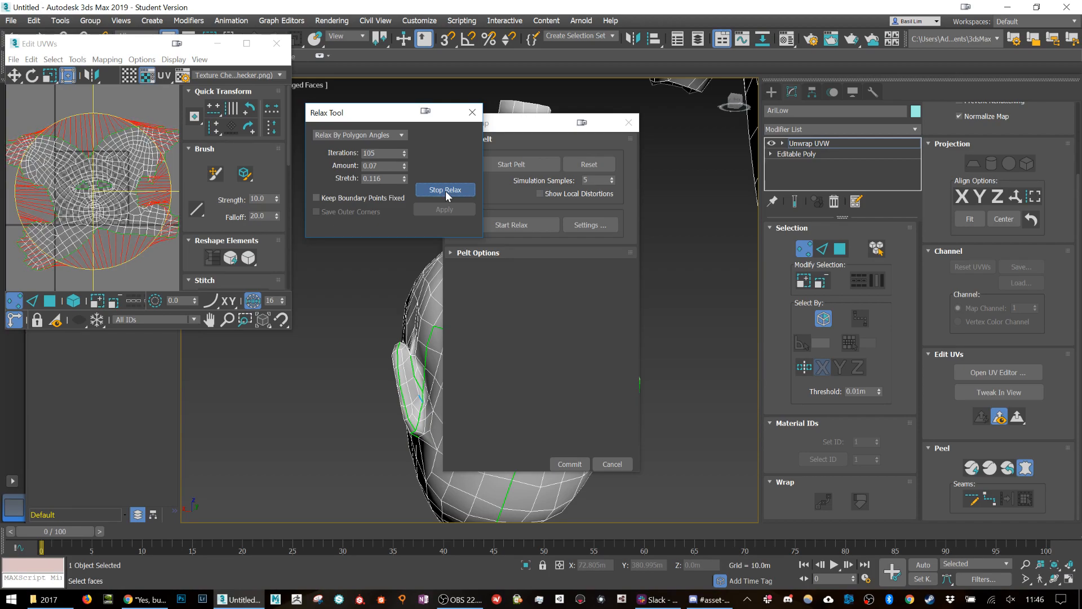
pyautogui.click(472, 113)
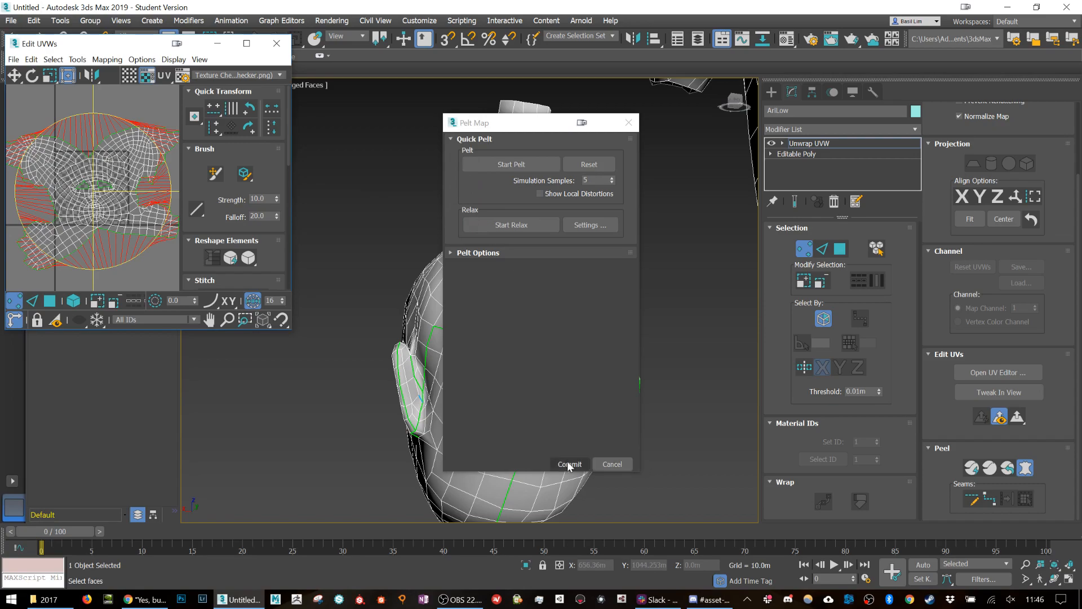
pyautogui.click(569, 464)
# Move the head's UV shell straight up in the UV layout, off its original position
pyautogui.scroll(-5, 100, 210)
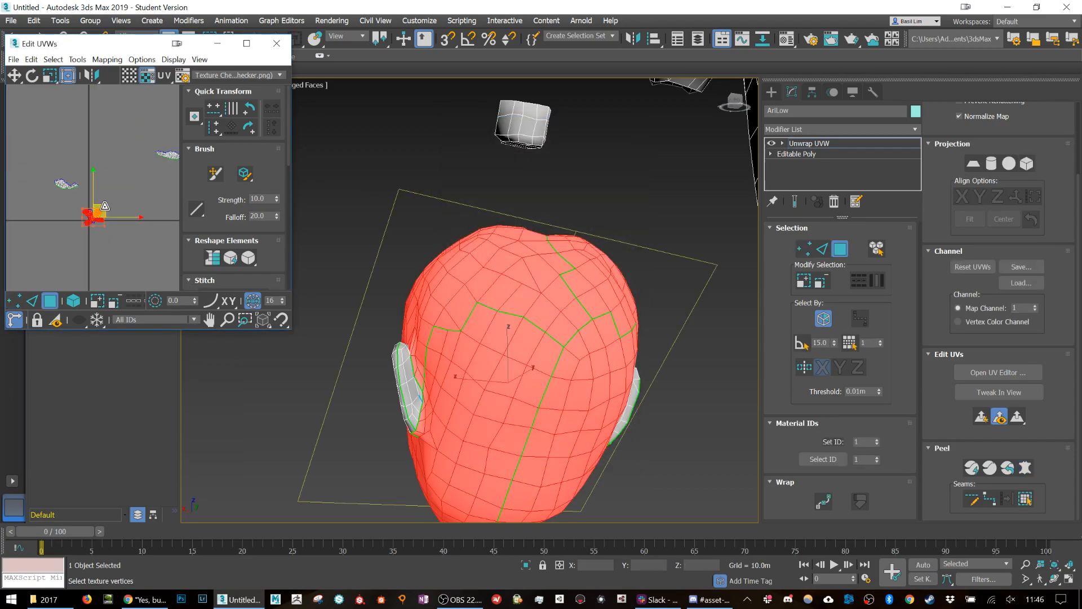
pyautogui.press('q')
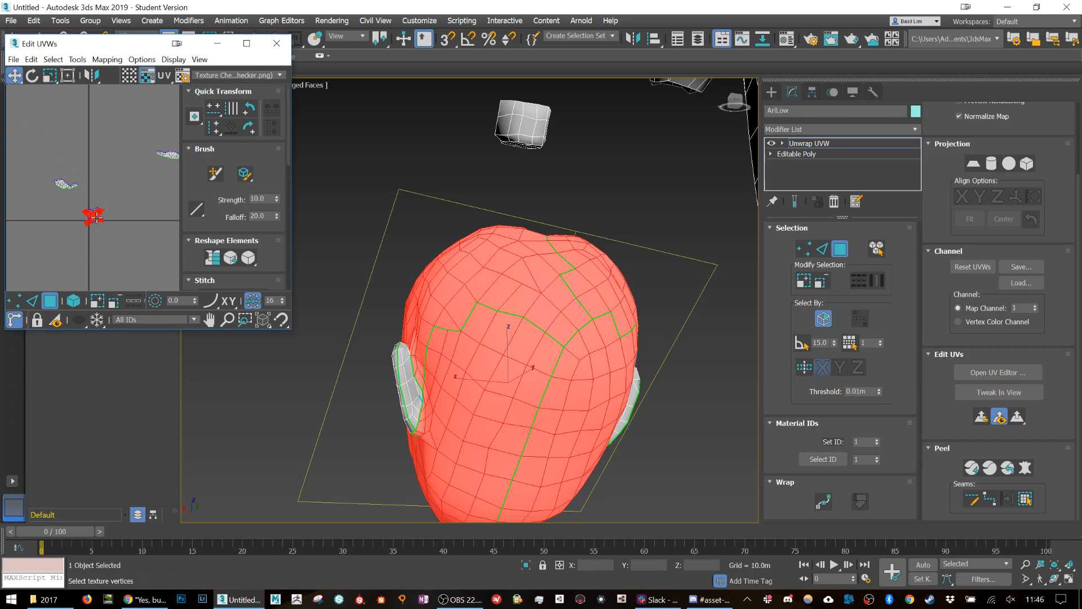
pyautogui.moveTo(100, 210); pyautogui.dragTo(104, 164)
pyautogui.scroll(7, 103, 164)
pyautogui.moveTo(97, 164); pyautogui.dragTo(73, 210, button='middle')
pyautogui.scroll(-2, 73, 211)
pyautogui.scroll(-3, 70, 227)
# Examine the head's unwrapped shell in the enlarged UV editor, checking the eye and mouth areas for distortion
pyautogui.click(247, 44)
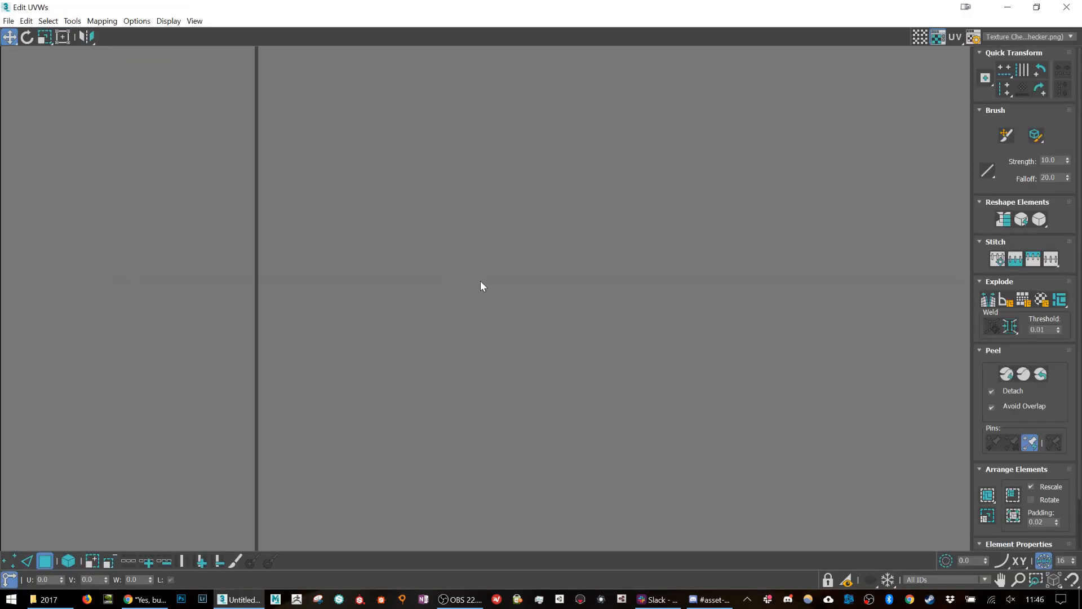
pyautogui.scroll(5, 558, 276)
pyautogui.scroll(4, 559, 252)
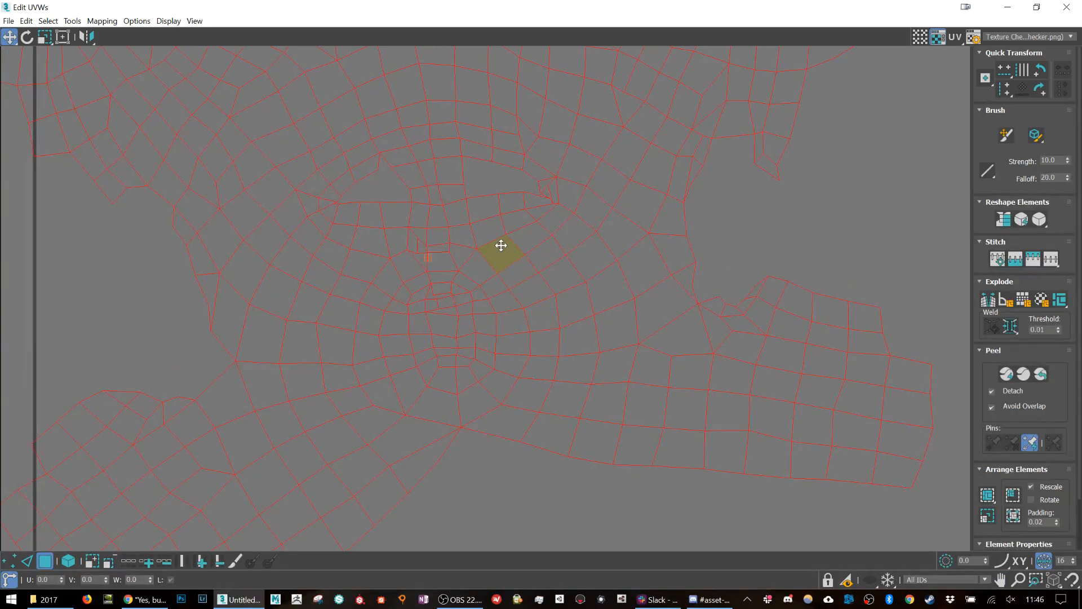
pyautogui.moveTo(501, 245); pyautogui.dragTo(541, 364, button='middle')
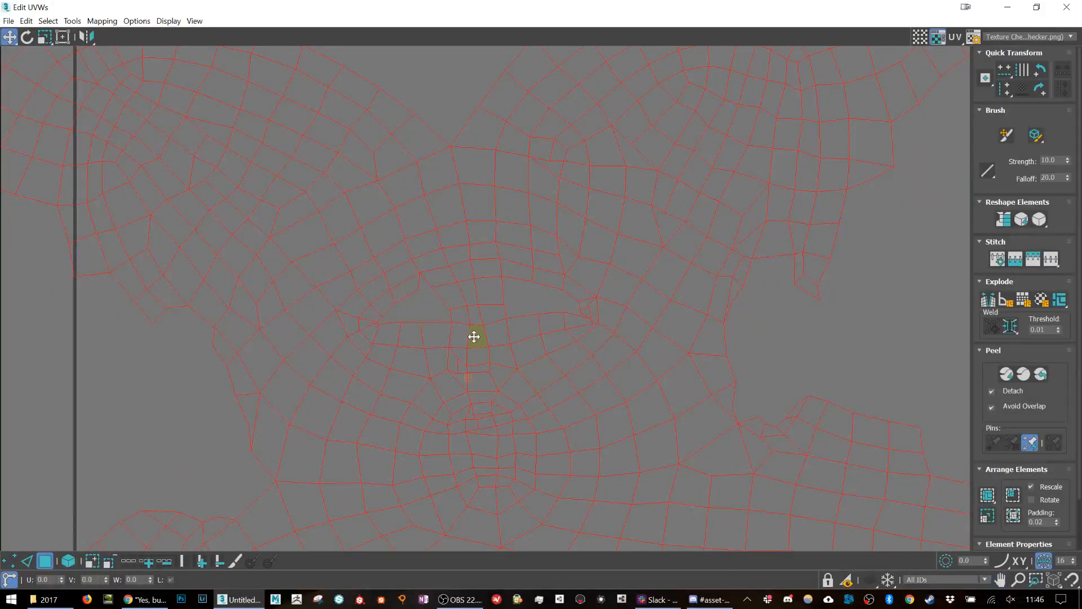
pyautogui.scroll(-6, 565, 412)
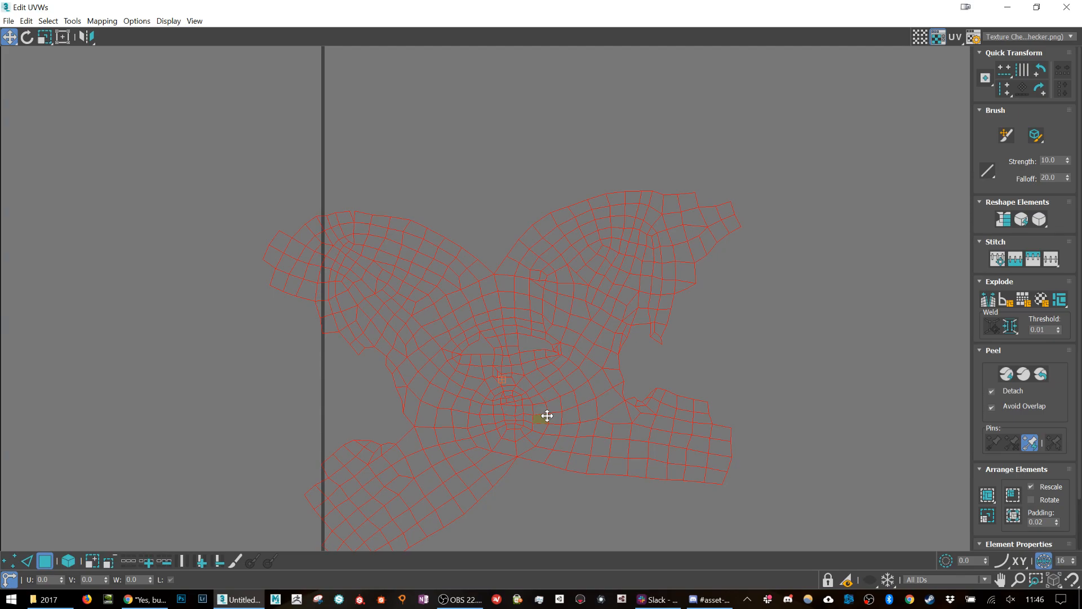
pyautogui.scroll(5, 566, 356)
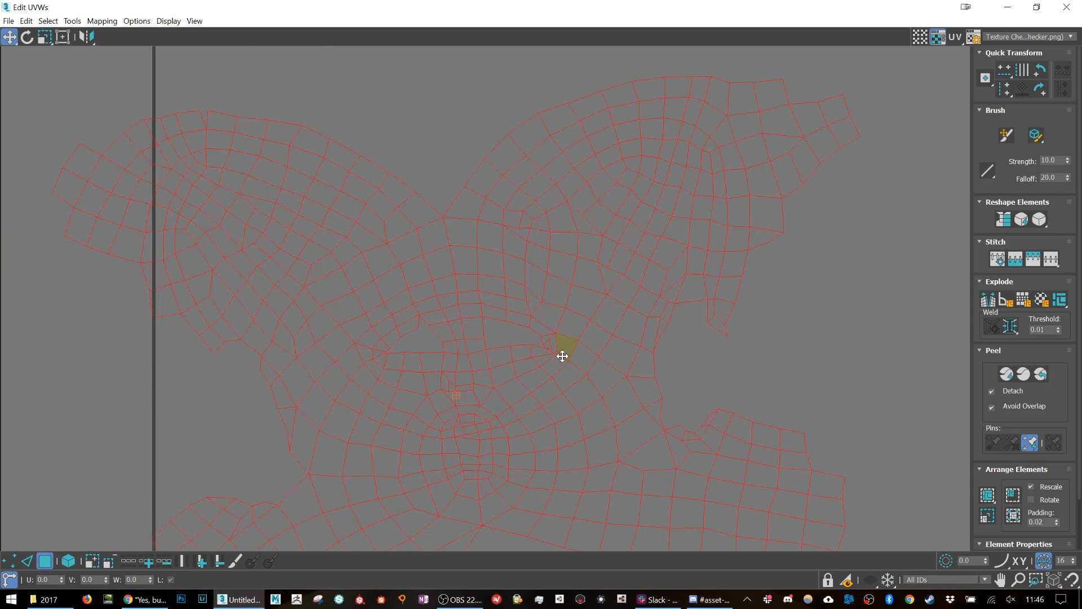
pyautogui.scroll(4, 473, 377)
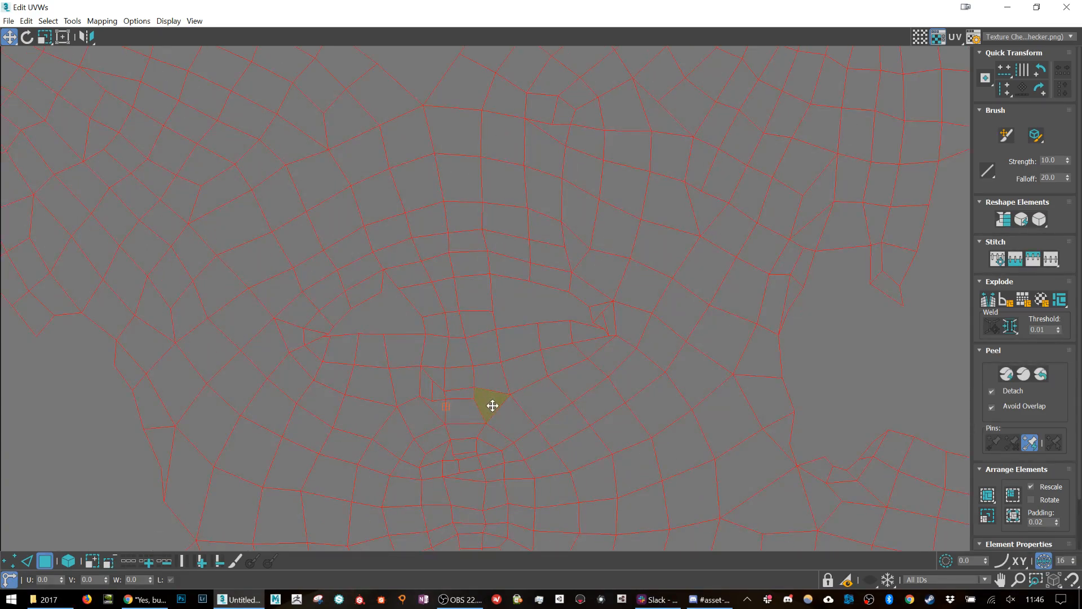
pyautogui.scroll(-4, 492, 405)
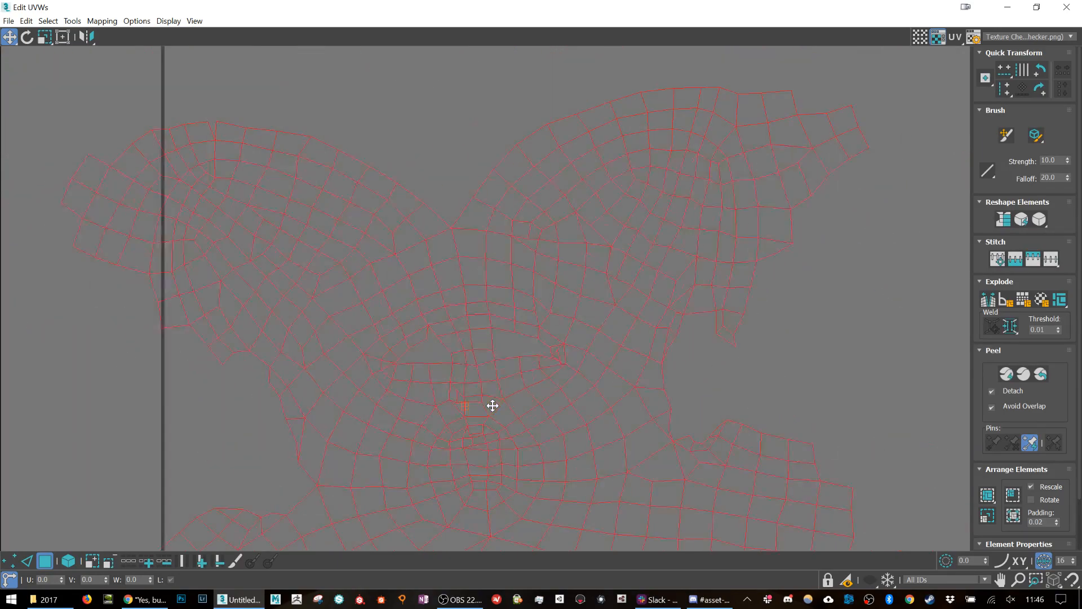
pyautogui.click(1007, 7)
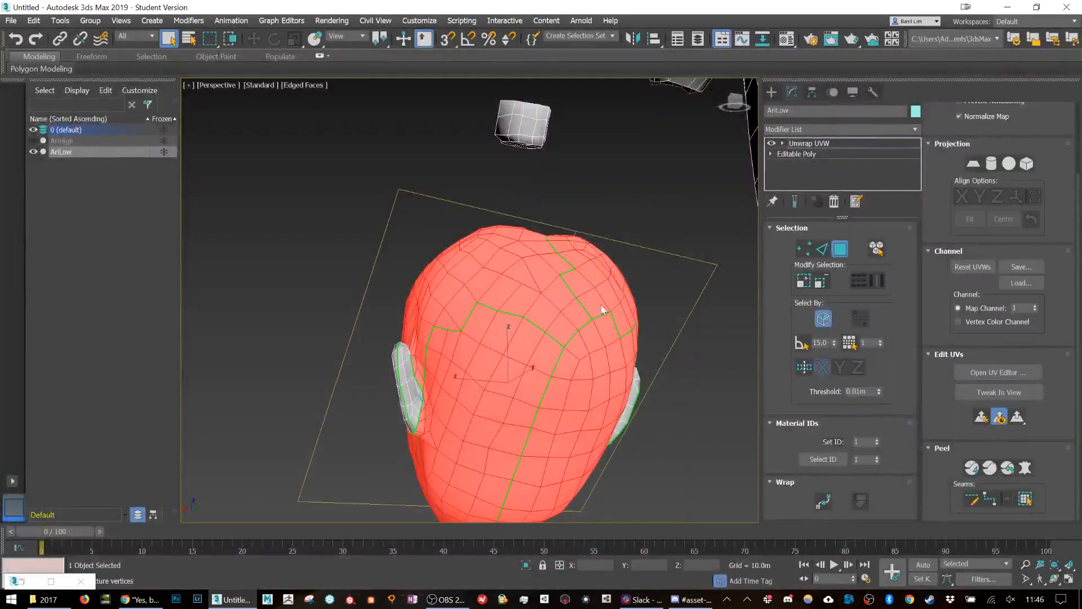
# Select the lengthwise edge loop along the curved hair strand, starting from two edges near its open end
pyautogui.scroll(-3, 561, 232)
pyautogui.keyDown('alt'); pyautogui.moveTo(562, 233); pyautogui.dragTo(528, 288, button='middle'); pyautogui.keyUp('alt')
pyautogui.scroll(6, 526, 245)
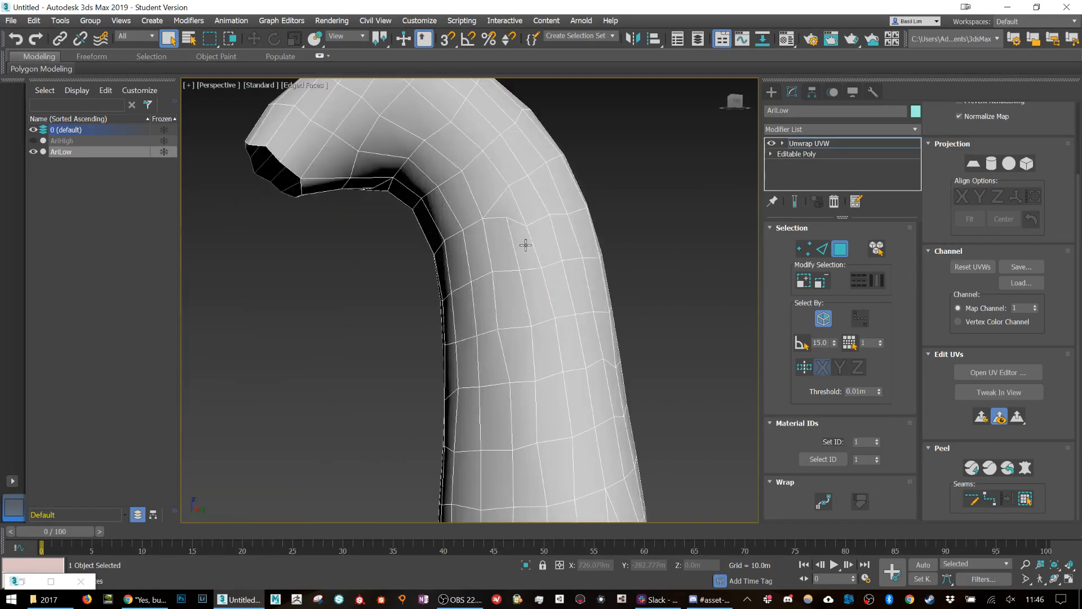
pyautogui.scroll(1, 529, 234)
pyautogui.moveTo(372, 372); pyautogui.dragTo(533, 188, button='middle')
pyautogui.moveTo(372, 454); pyautogui.dragTo(442, 324, button='middle')
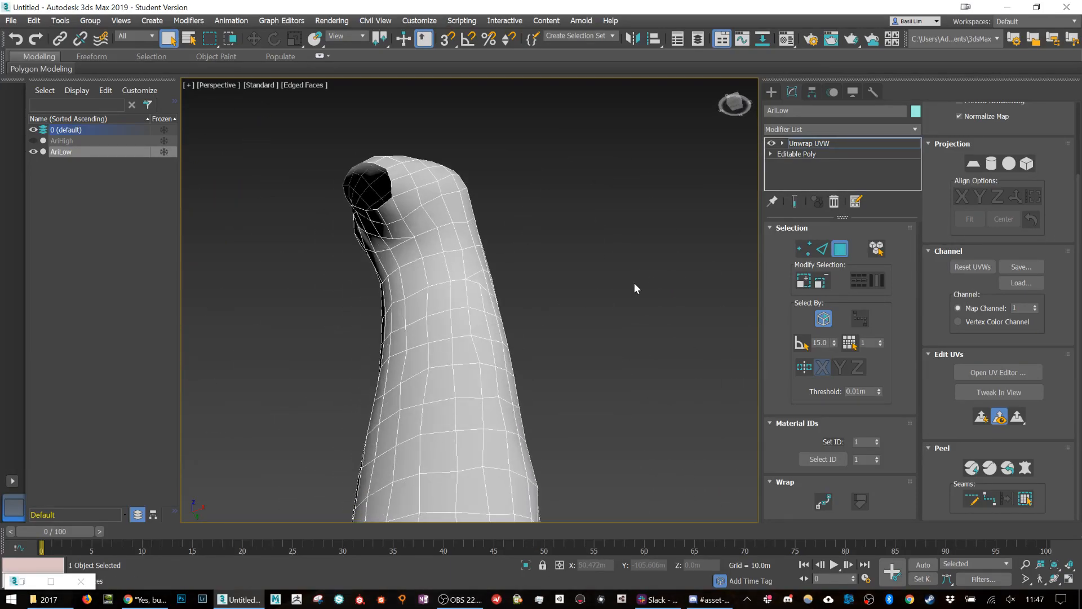
pyautogui.click(822, 250)
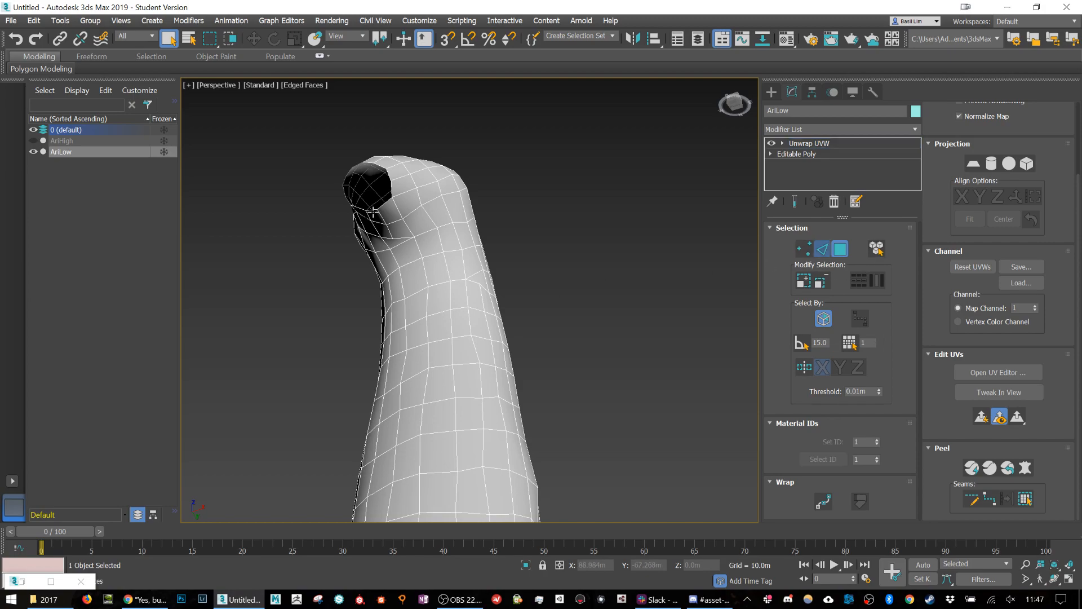
pyautogui.click(393, 198)
pyautogui.moveTo(476, 426); pyautogui.dragTo(479, 315, button='middle')
pyautogui.click(847, 281)
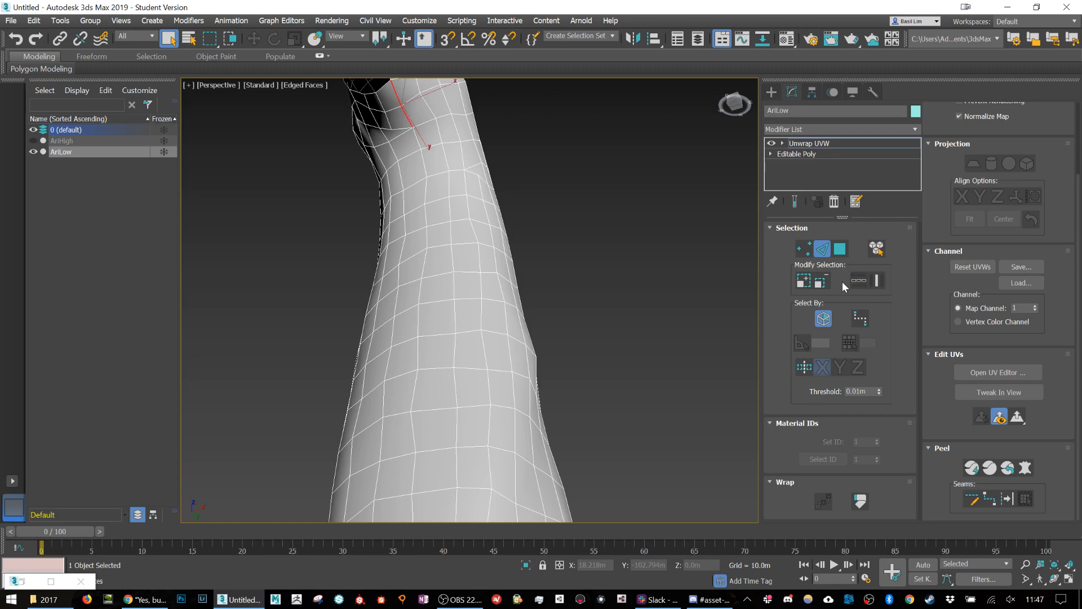
pyautogui.keyDown('ctrl'); pyautogui.click(416, 138); pyautogui.keyUp('ctrl')
pyautogui.click(855, 280)
# Restrict the edge selection to the inner side of the hair strand and convert it to a seam
pyautogui.scroll(-8, 557, 408)
pyautogui.moveTo(570, 445)
pyautogui.keyDown('alt'); pyautogui.mouseDown(button='middle')
pyautogui.moveTo(623, 424)
pyautogui.moveTo(519, 434)
pyautogui.moveTo(546, 475)
pyautogui.moveTo(585, 462)
pyautogui.moveTo(576, 441)
pyautogui.mouseUp(button='middle'); pyautogui.keyUp('alt')
pyautogui.keyDown('alt'); pyautogui.moveTo(539, 192); pyautogui.dragTo(550, 198); pyautogui.keyUp('alt')
pyautogui.keyDown('alt'); pyautogui.moveTo(560, 207); pyautogui.dragTo(546, 208, button='middle'); pyautogui.keyUp('alt')
pyautogui.keyDown('alt'); pyautogui.moveTo(605, 172); pyautogui.dragTo(547, 217); pyautogui.keyUp('alt')
pyautogui.moveTo(499, 147); pyautogui.dragTo(608, 333)
pyautogui.keyDown('alt'); pyautogui.moveTo(624, 224); pyautogui.dragTo(550, 447); pyautogui.keyUp('alt')
pyautogui.keyDown('alt'); pyautogui.moveTo(568, 447); pyautogui.dragTo(586, 420, button='middle'); pyautogui.keyUp('alt')
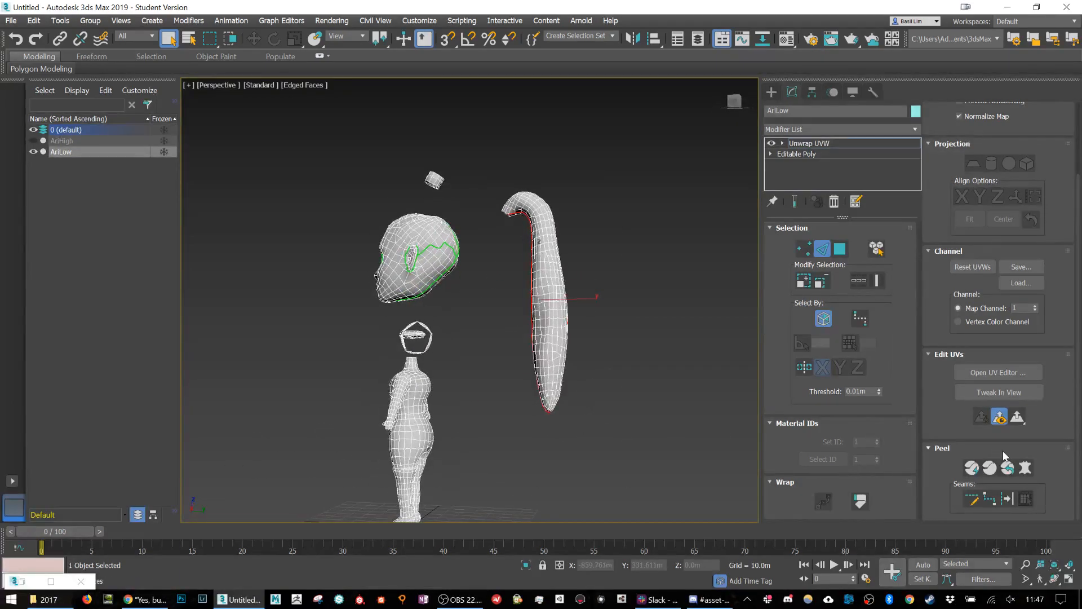
pyautogui.click(996, 503)
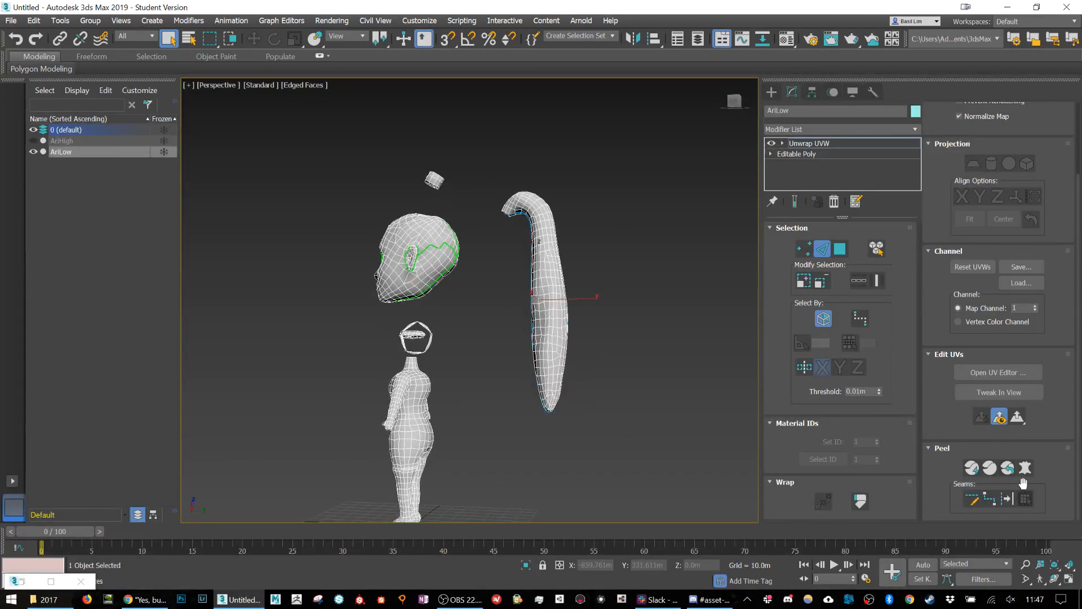
pyautogui.click(840, 249)
pyautogui.click(545, 290)
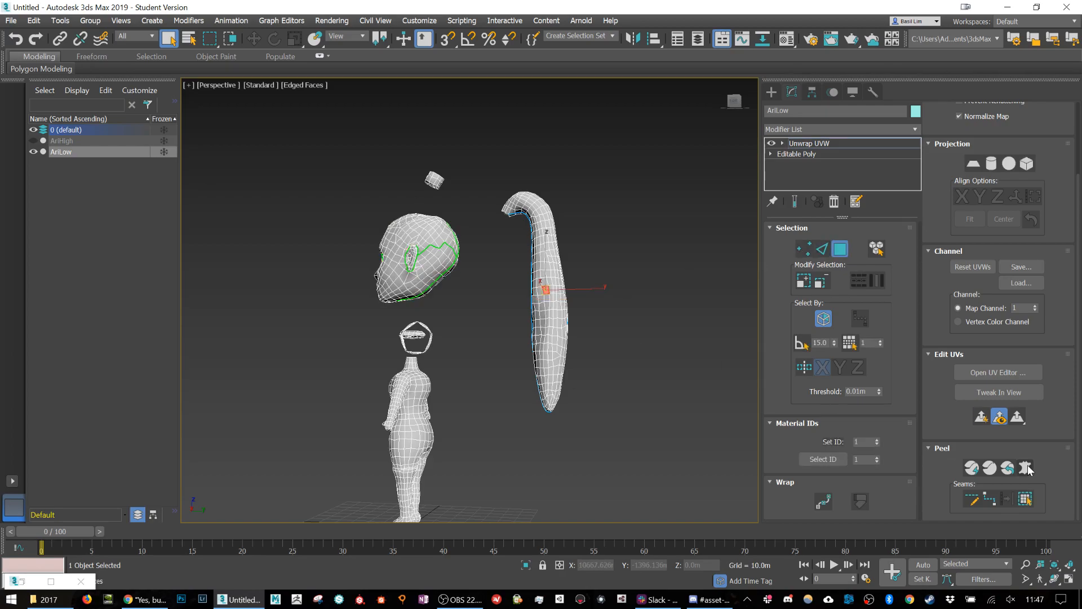
pyautogui.click(1025, 466)
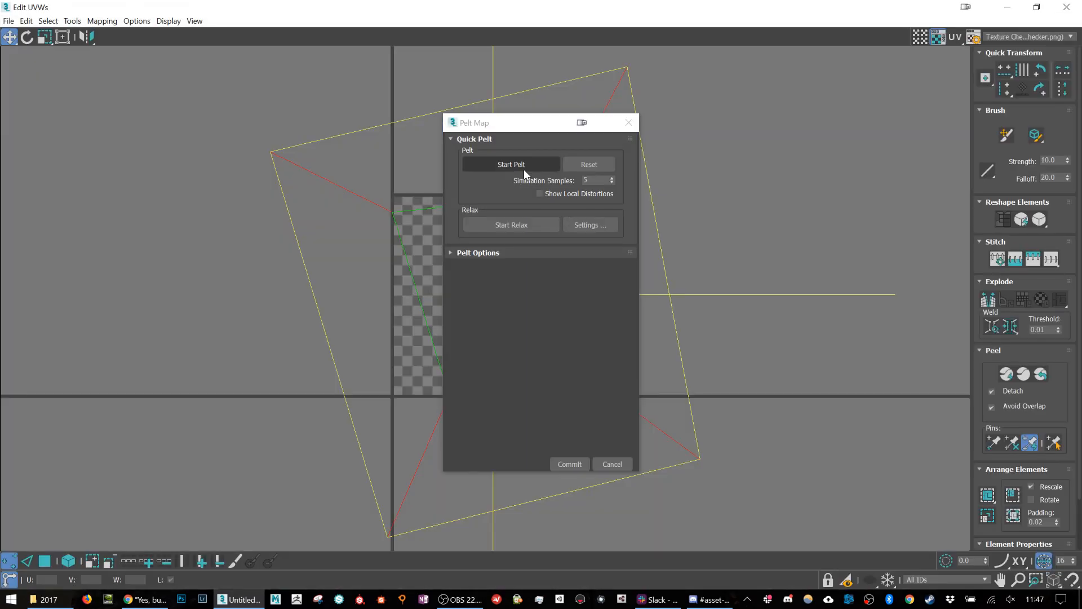
pyautogui.click(520, 165)
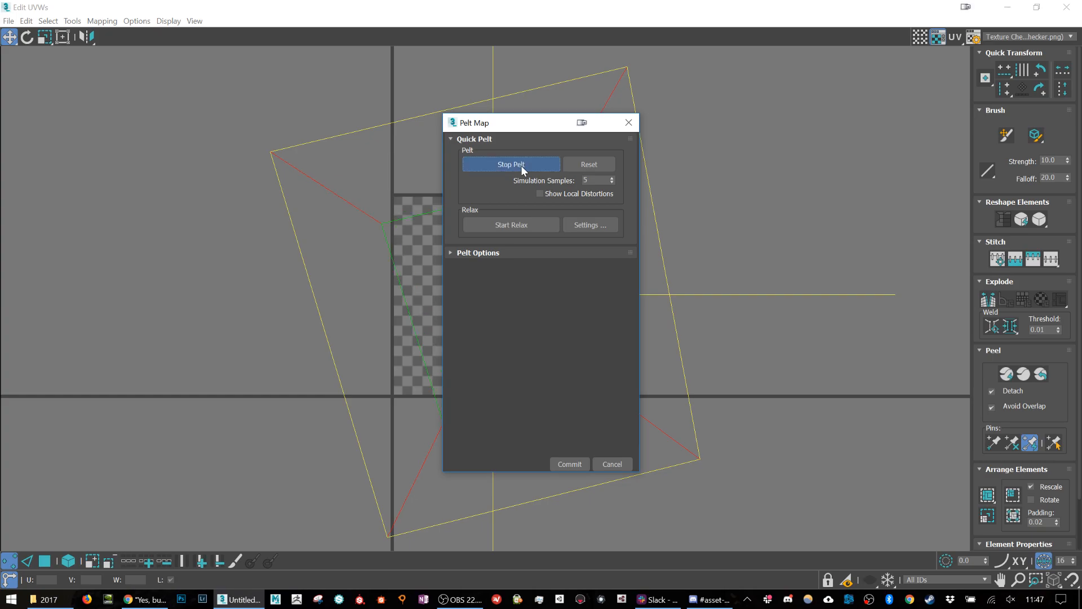
pyautogui.click(618, 464)
pyautogui.click(1066, 7)
# Remove the stray seam around the single face in the middle of the hair strand
pyautogui.moveTo(552, 311); pyautogui.dragTo(610, 281, button='middle')
pyautogui.scroll(6, 552, 293)
pyautogui.scroll(-2, 552, 292)
pyautogui.click(622, 203)
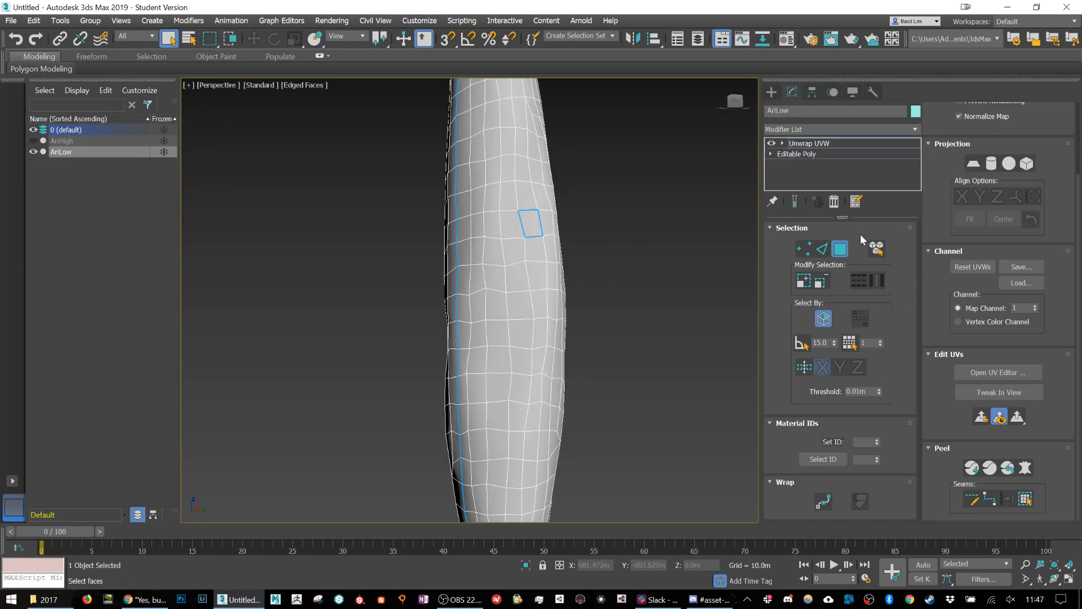
pyautogui.click(972, 498)
pyautogui.moveTo(612, 185); pyautogui.dragTo(515, 243)
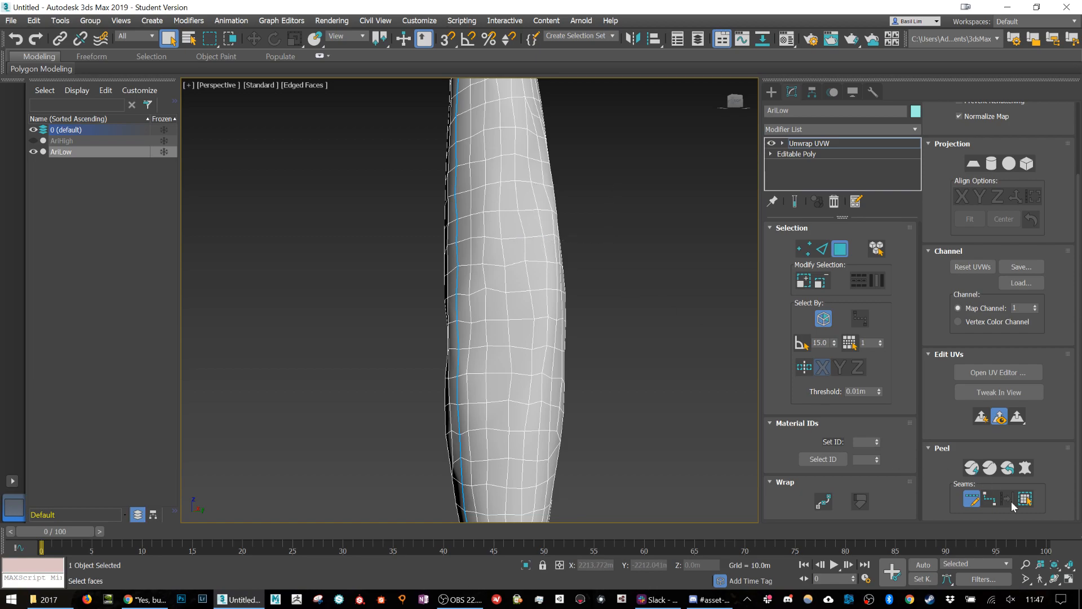
pyautogui.click(973, 500)
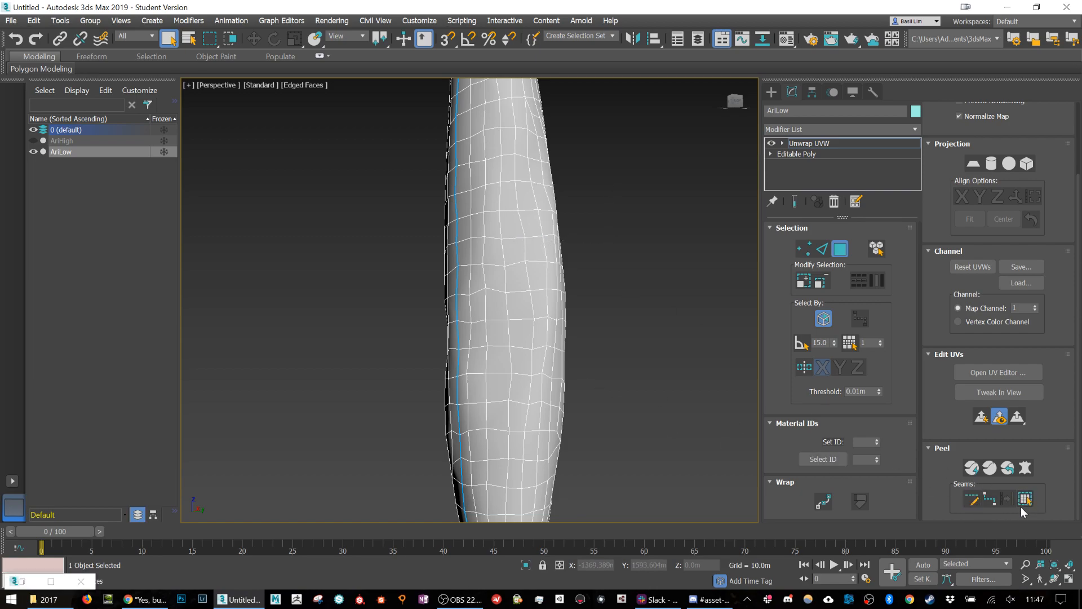
pyautogui.click(839, 249)
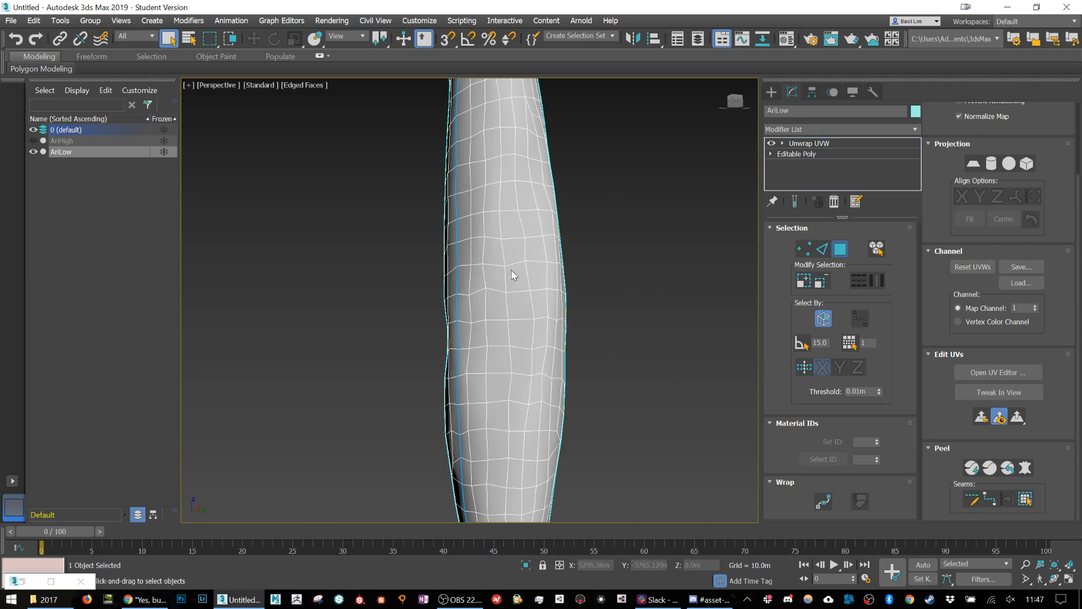
pyautogui.click(840, 248)
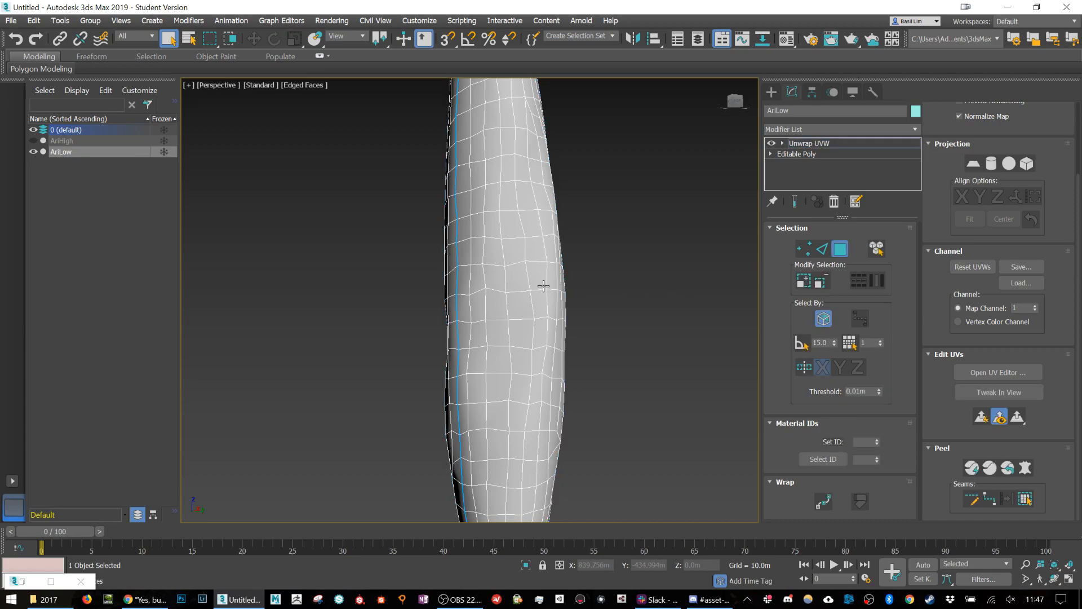
# Select all hair strand faces bounded by the seam, pelt-map the strand, relax the pelt and commit it
pyautogui.click(518, 277)
pyautogui.click(1025, 501)
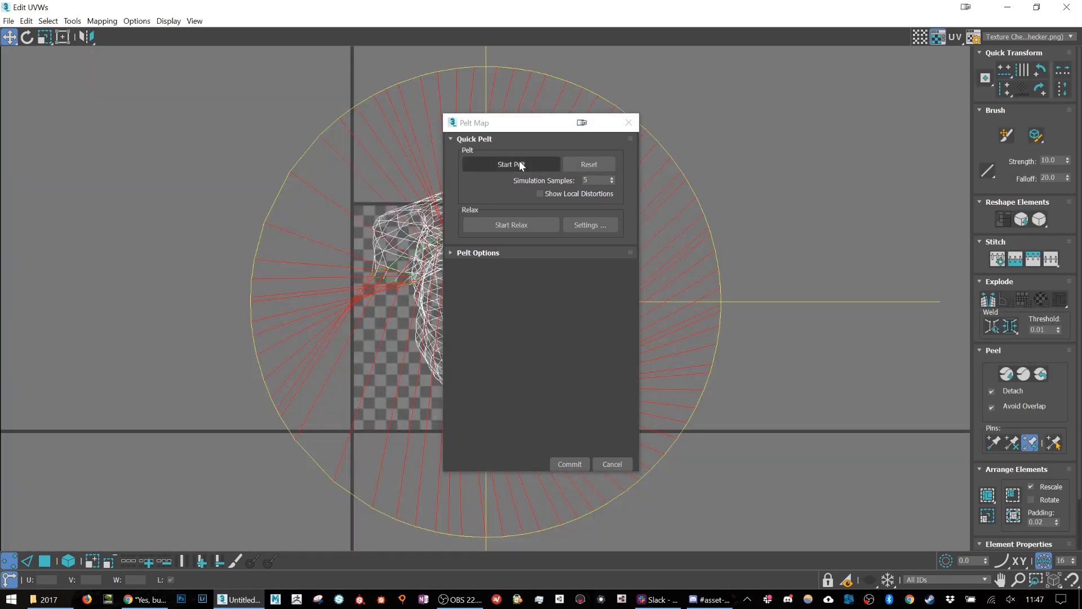
pyautogui.click(521, 164)
pyautogui.moveTo(532, 131); pyautogui.dragTo(912, 148)
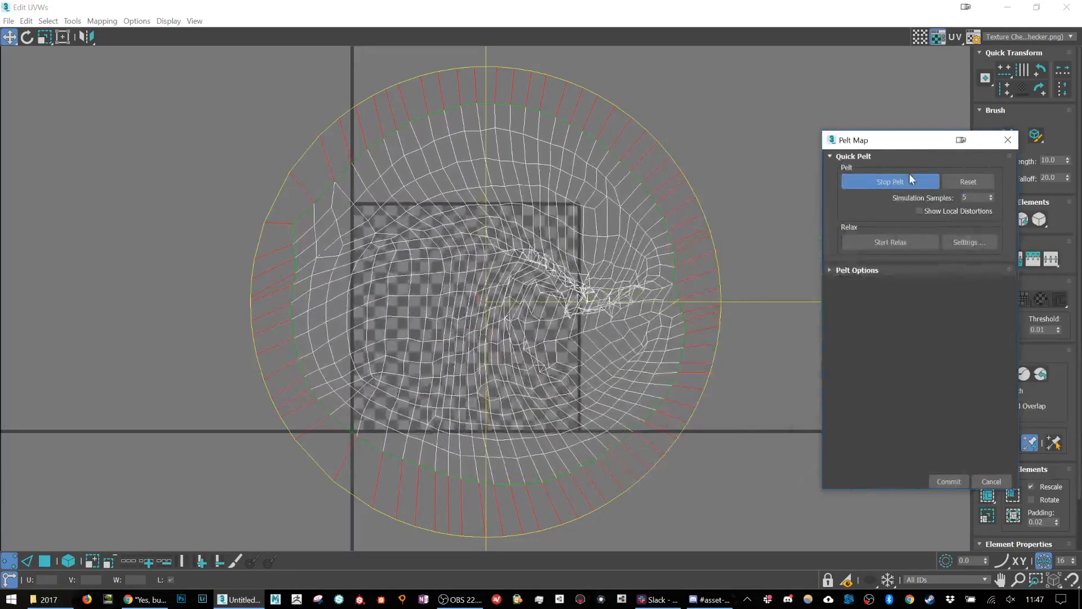
pyautogui.click(898, 241)
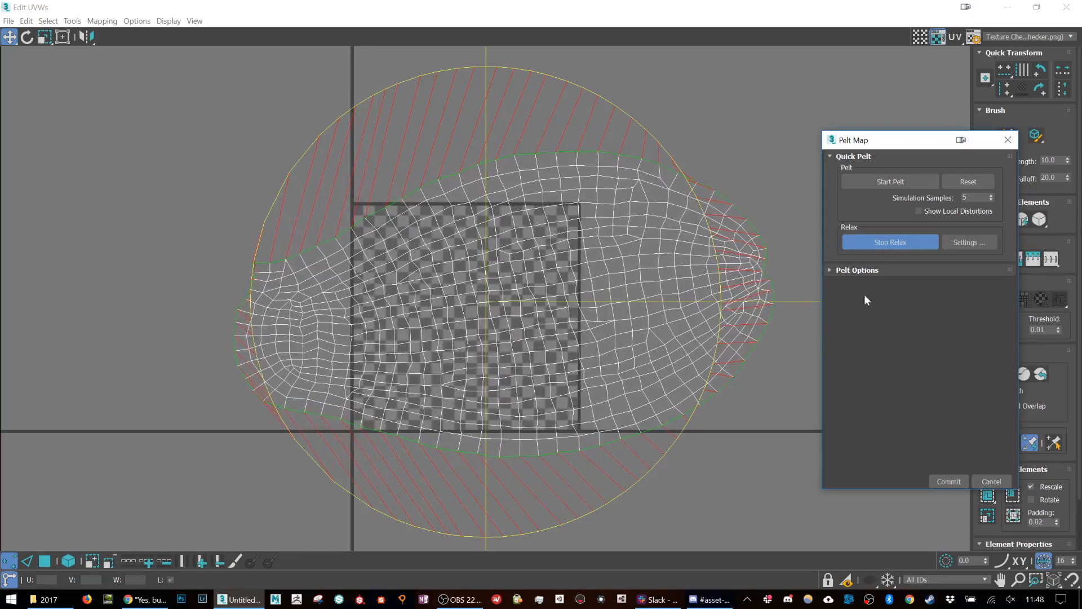
pyautogui.click(955, 482)
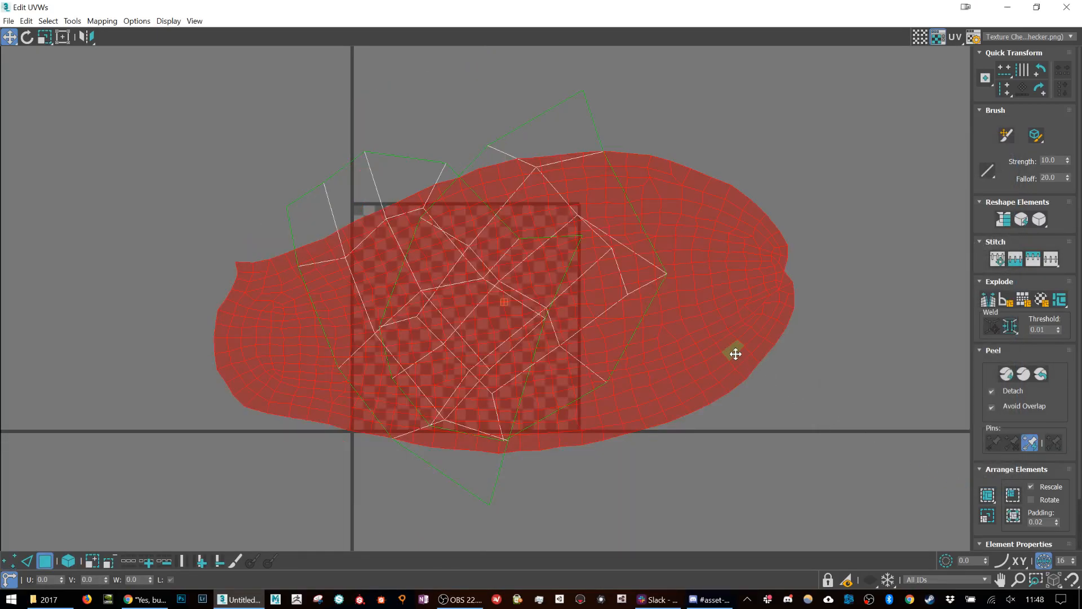
# Hide the UV editor and examine the low-poly model's hair seam, head and body from several angles
pyautogui.click(945, 99)
pyautogui.click(1007, 7)
pyautogui.scroll(-7, 549, 243)
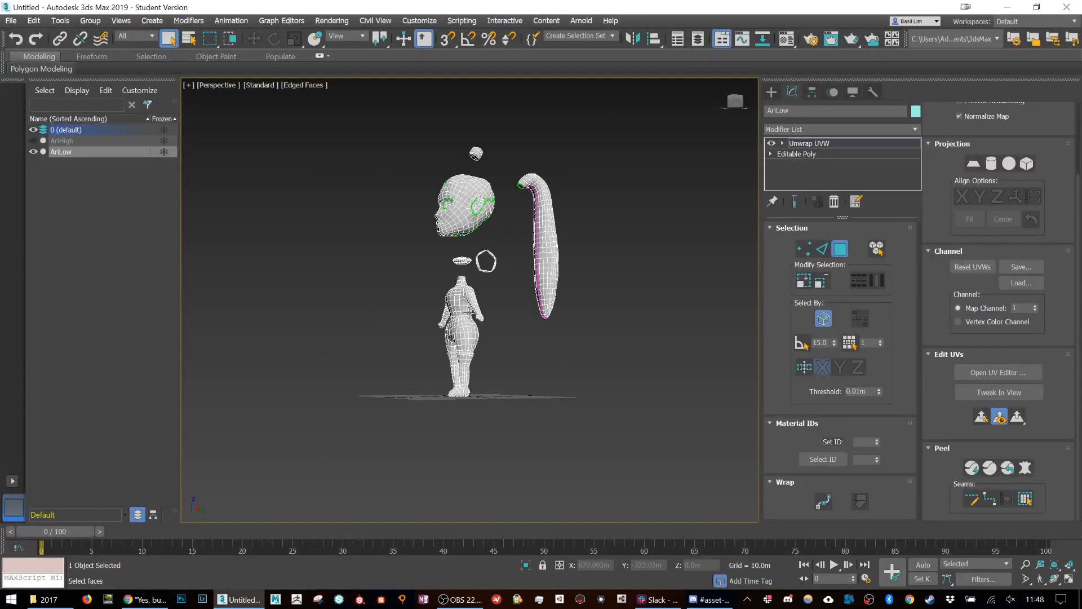
pyautogui.keyDown('alt'); pyautogui.moveTo(468, 312); pyautogui.dragTo(485, 318, button='middle'); pyautogui.keyUp('alt')
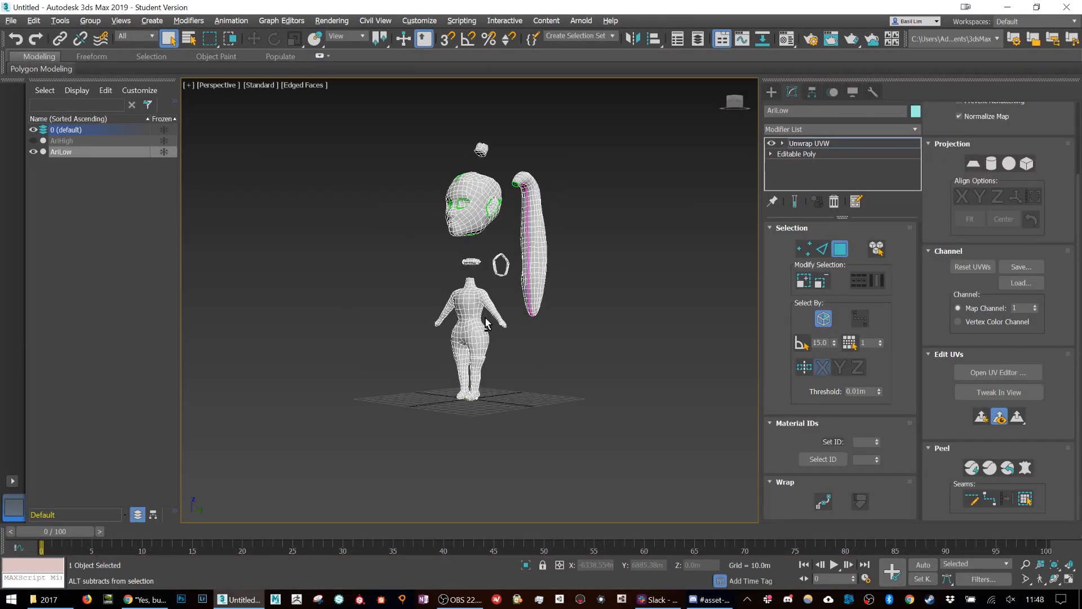
pyautogui.scroll(5, 525, 244)
pyautogui.keyDown('alt'); pyautogui.moveTo(525, 245); pyautogui.dragTo(632, 266, button='middle'); pyautogui.keyUp('alt')
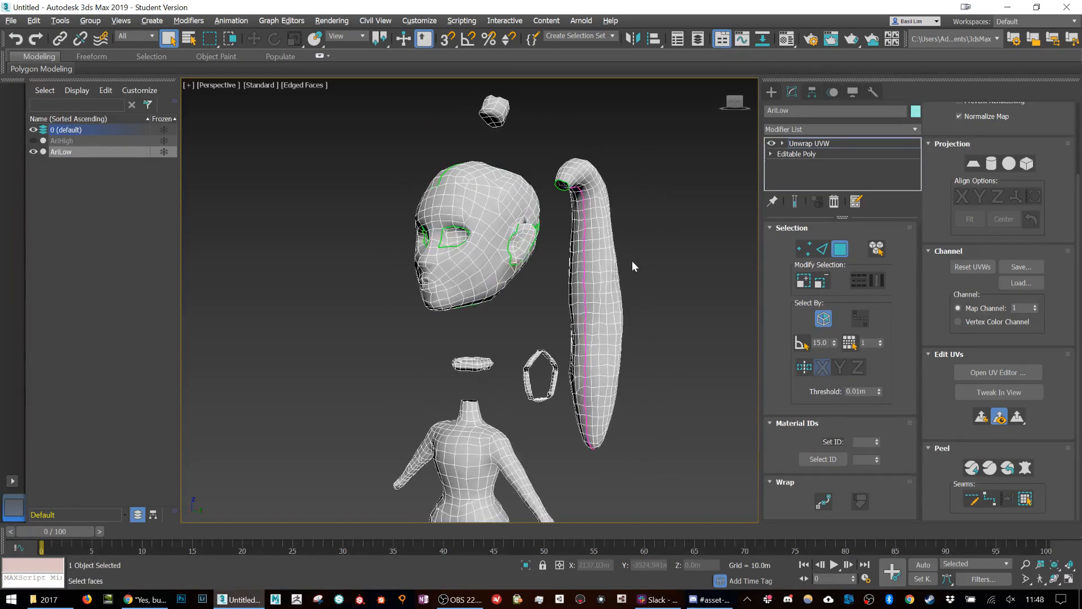
pyautogui.moveTo(549, 381); pyautogui.dragTo(562, 267, button='middle')
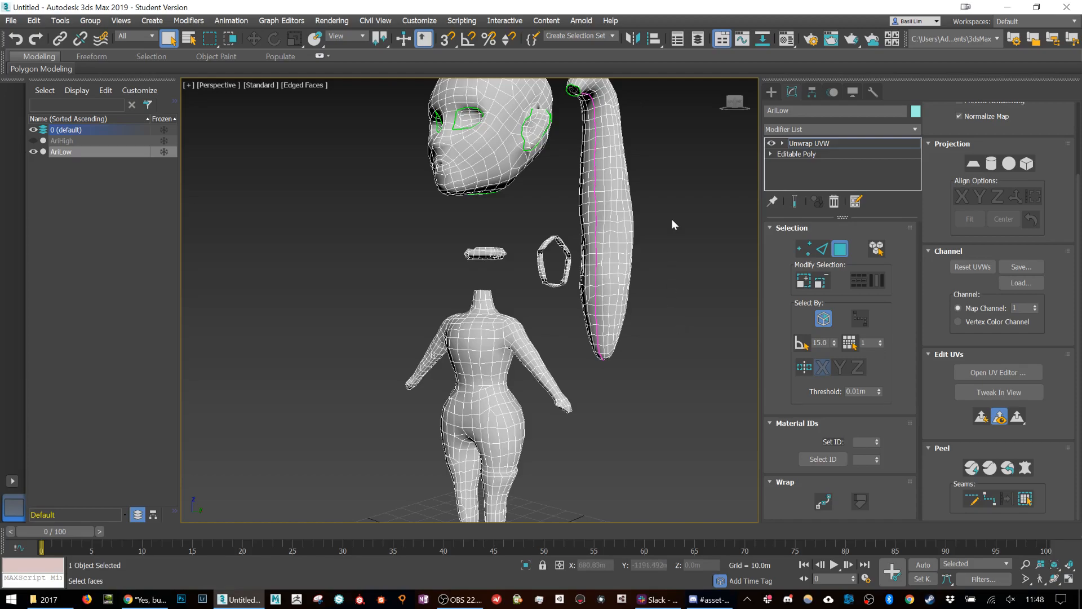
pyautogui.moveTo(671, 220); pyautogui.dragTo(670, 285, button='middle')
# Exit and re-enter the Unwrap UVW settings, then reopen the UV editor enlarged with all unwrapped shells in view
pyautogui.click(768, 94)
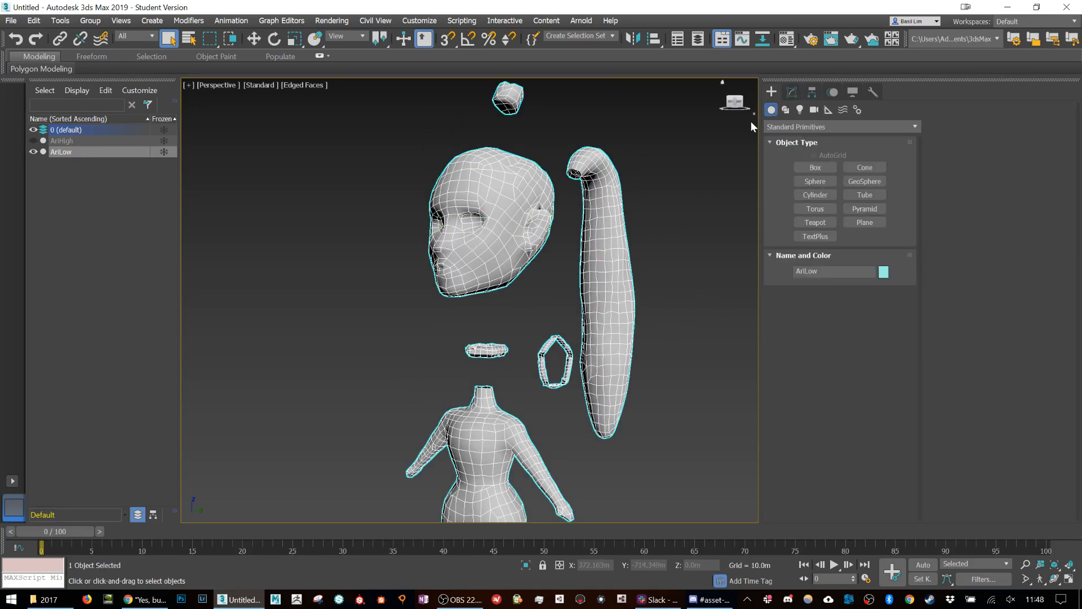
pyautogui.click(793, 90)
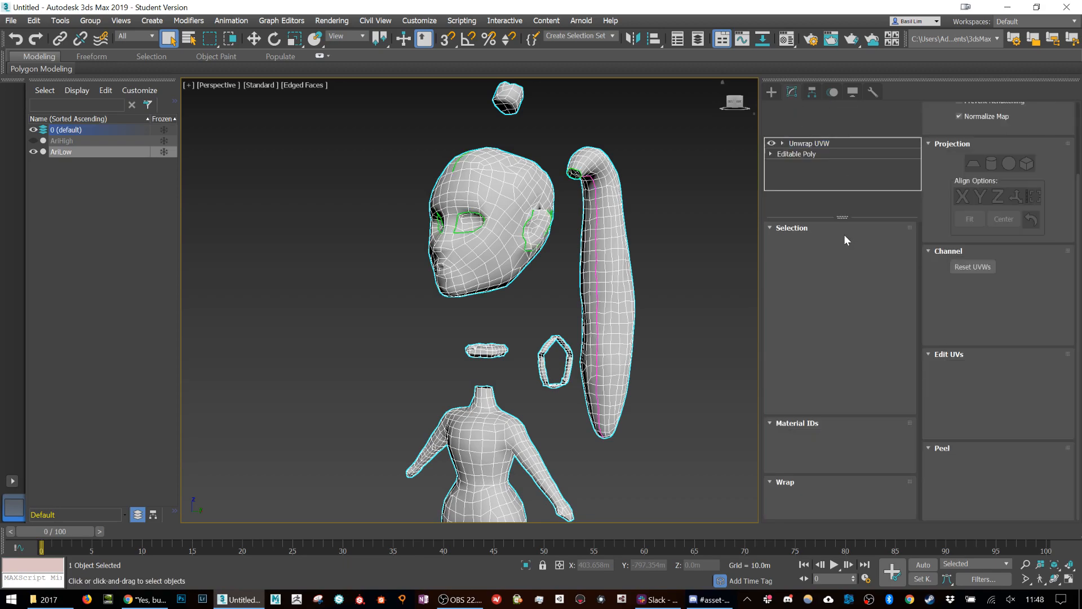
pyautogui.click(995, 372)
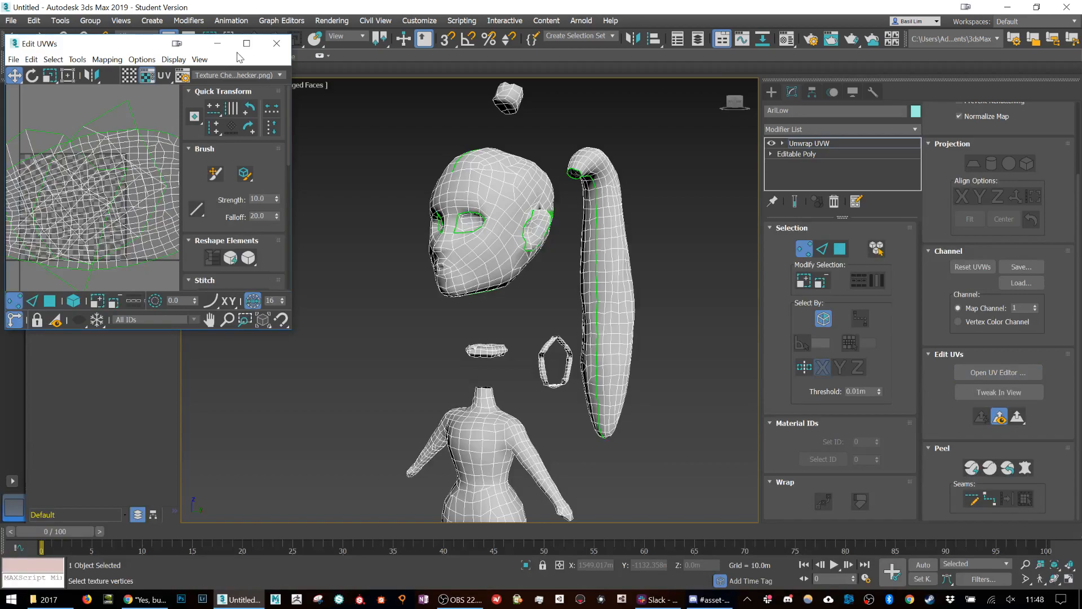
pyautogui.click(244, 46)
pyautogui.scroll(-10, 459, 304)
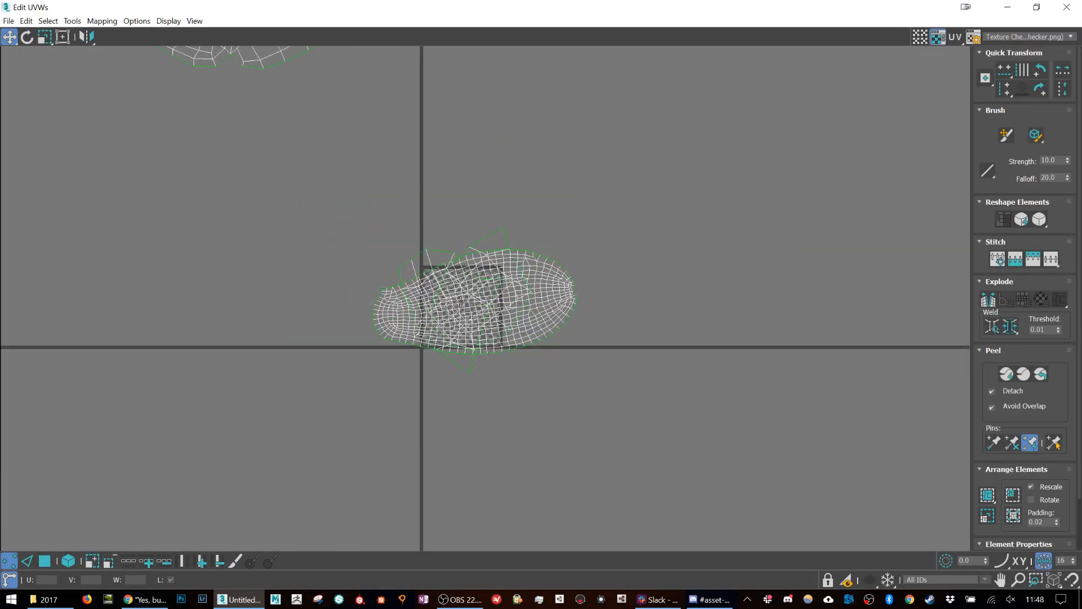
pyautogui.scroll(3, 461, 301)
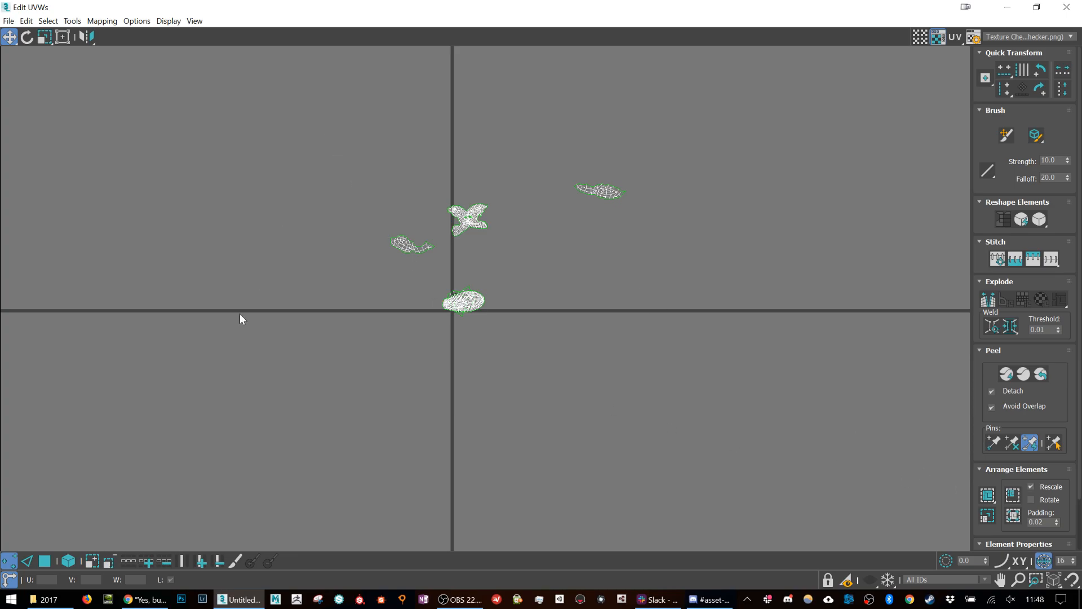
# Select the faces of all UV shells and pack them into the UV tile with Rescale and Rotate enabled
pyautogui.click(67, 562)
pyautogui.moveTo(325, 97); pyautogui.dragTo(808, 441)
pyautogui.click(44, 561)
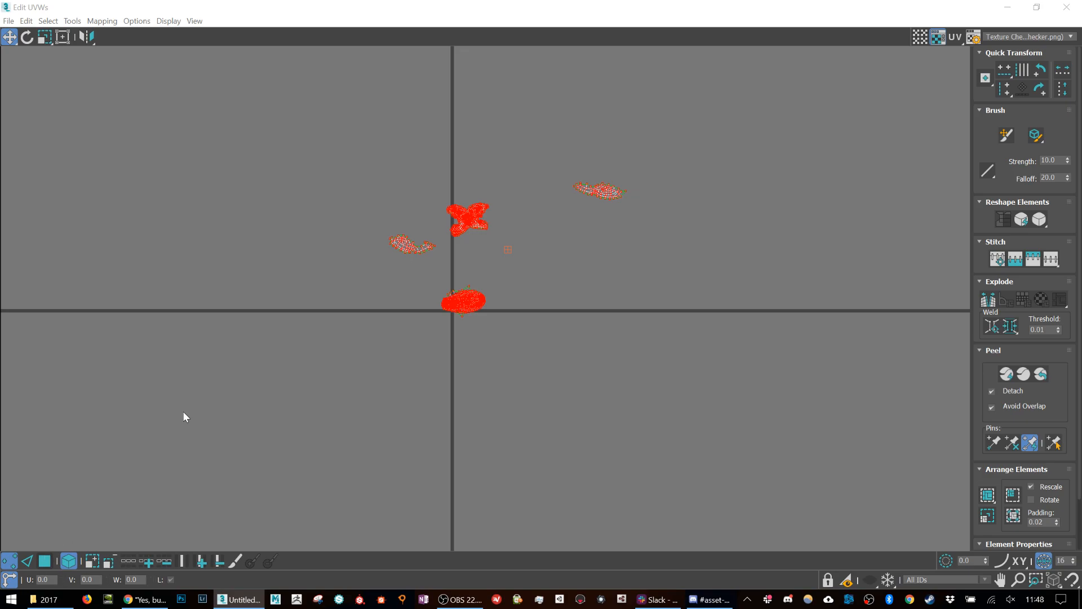
pyautogui.moveTo(288, 99); pyautogui.dragTo(851, 457)
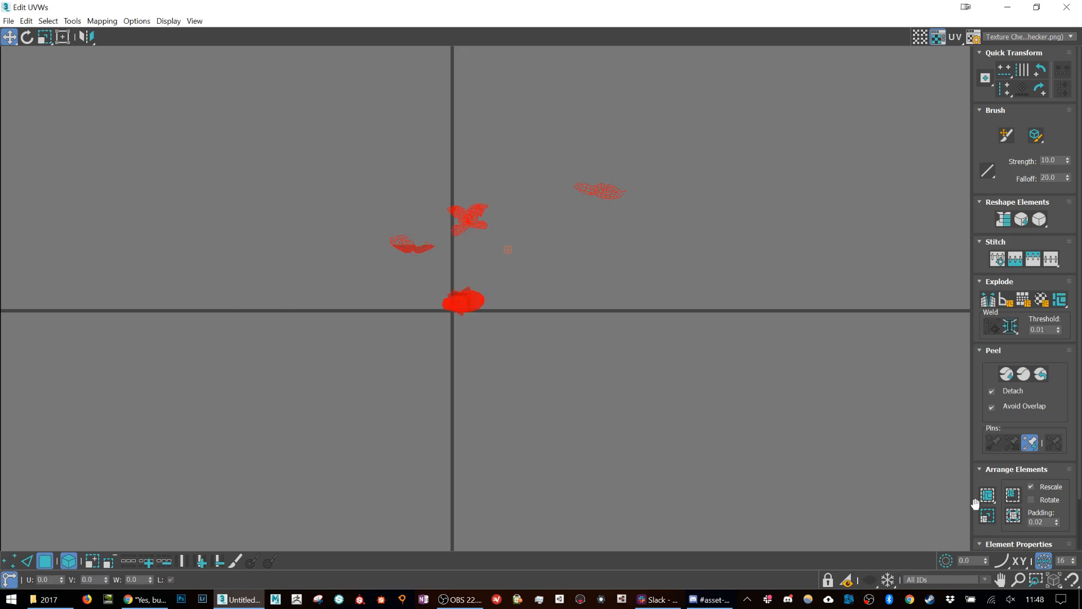
pyautogui.click(1032, 499)
pyautogui.click(1009, 498)
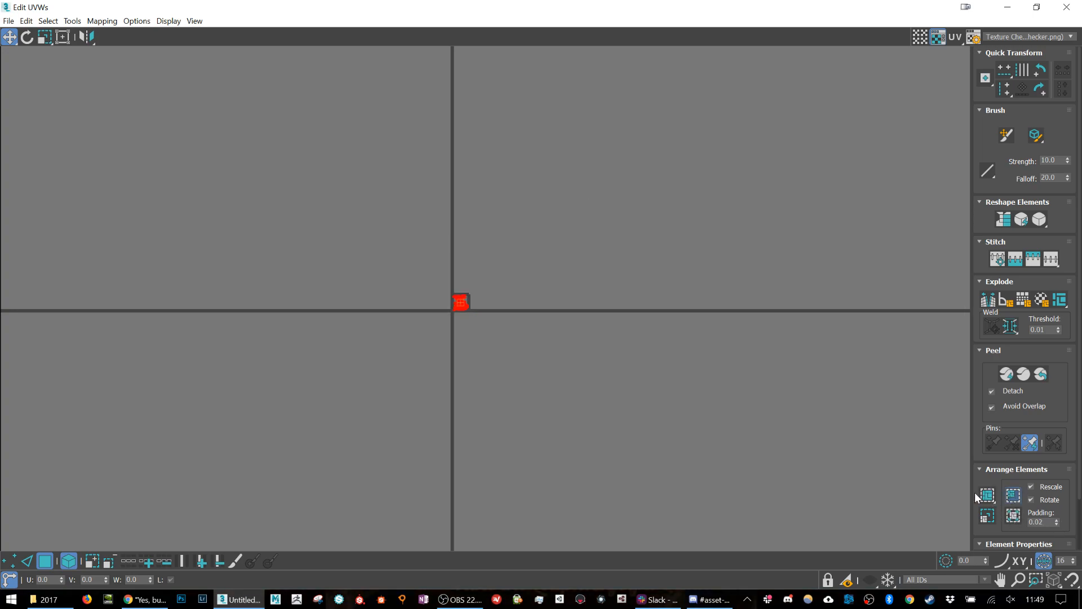
# Scale down the large hair strand shell and place it in the lower-left corner of the UV tile
pyautogui.scroll(5, 513, 305)
pyautogui.moveTo(251, 285); pyautogui.dragTo(587, 314, button='middle')
pyautogui.scroll(4, 336, 299)
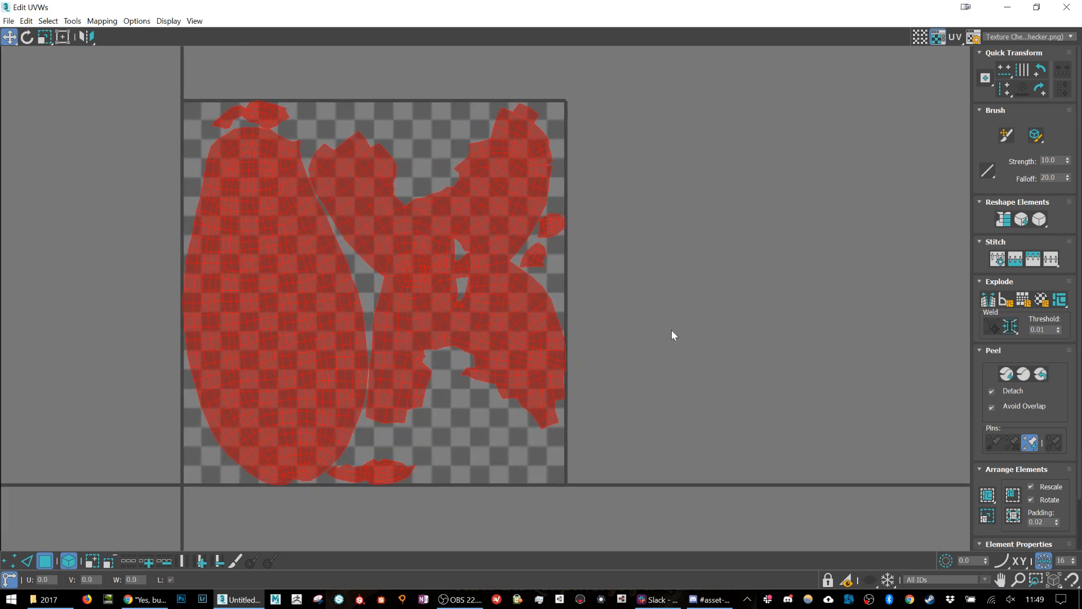
pyautogui.click(671, 333)
pyautogui.click(266, 308)
pyautogui.press('r')
pyautogui.moveTo(273, 293); pyautogui.dragTo(276, 368)
pyautogui.press('w')
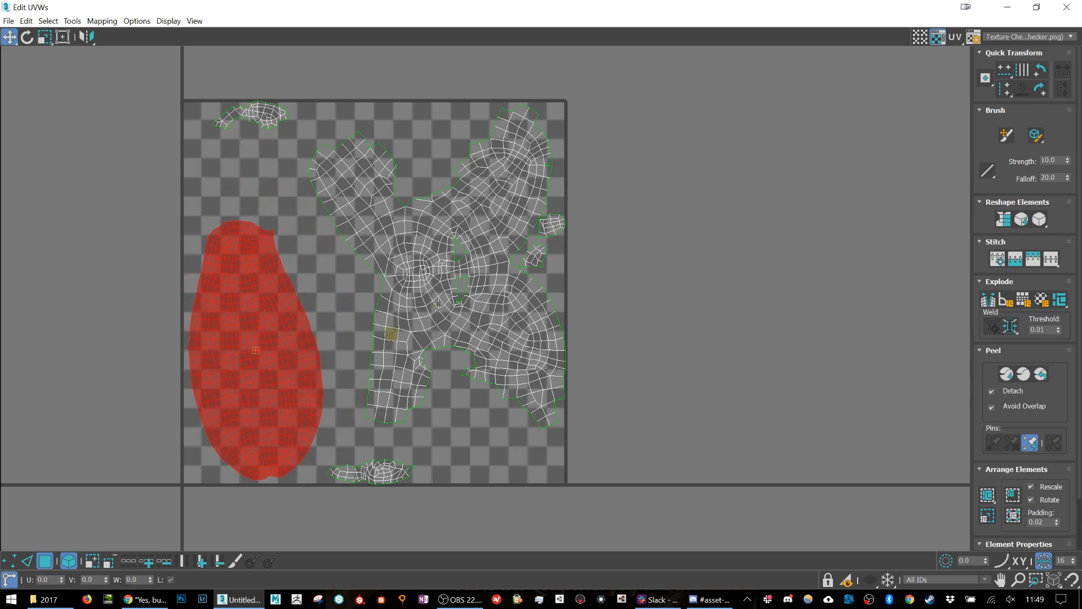
# Enlarge and rotate the head shell slightly, fitting it inside the UV tile beside the hair strand shell
pyautogui.click(437, 246)
pyautogui.press('r')
pyautogui.moveTo(432, 251); pyautogui.dragTo(407, 252)
pyautogui.press('w')
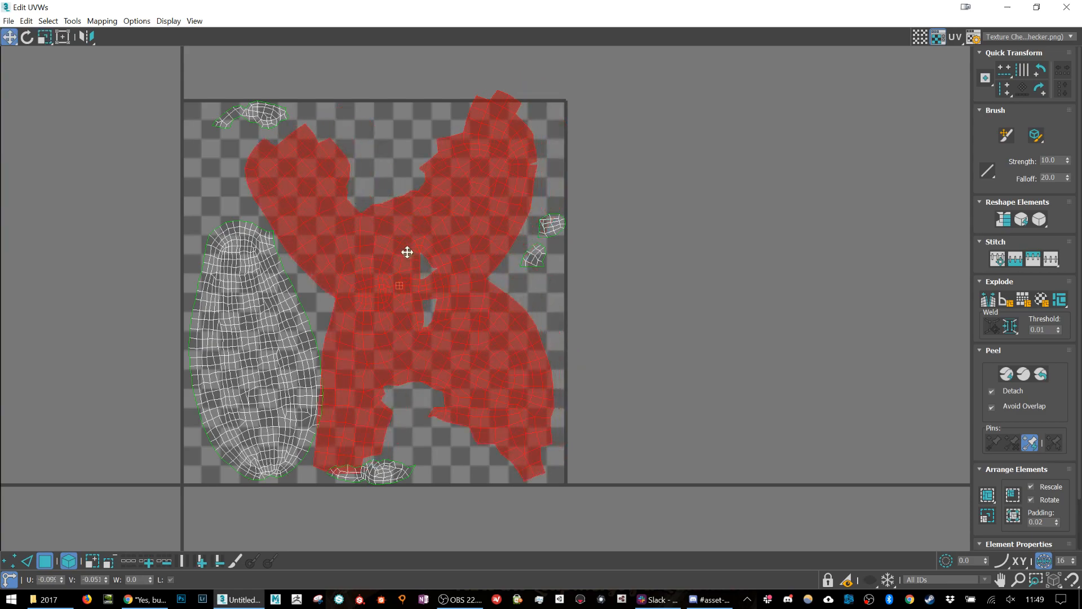
pyautogui.press('e')
pyautogui.moveTo(460, 201); pyautogui.dragTo(463, 225)
pyautogui.press('w')
pyautogui.press('r')
pyautogui.press('w')
# Rotate the hair strand shell slightly and nudge it clear of the head shell
pyautogui.click(268, 331)
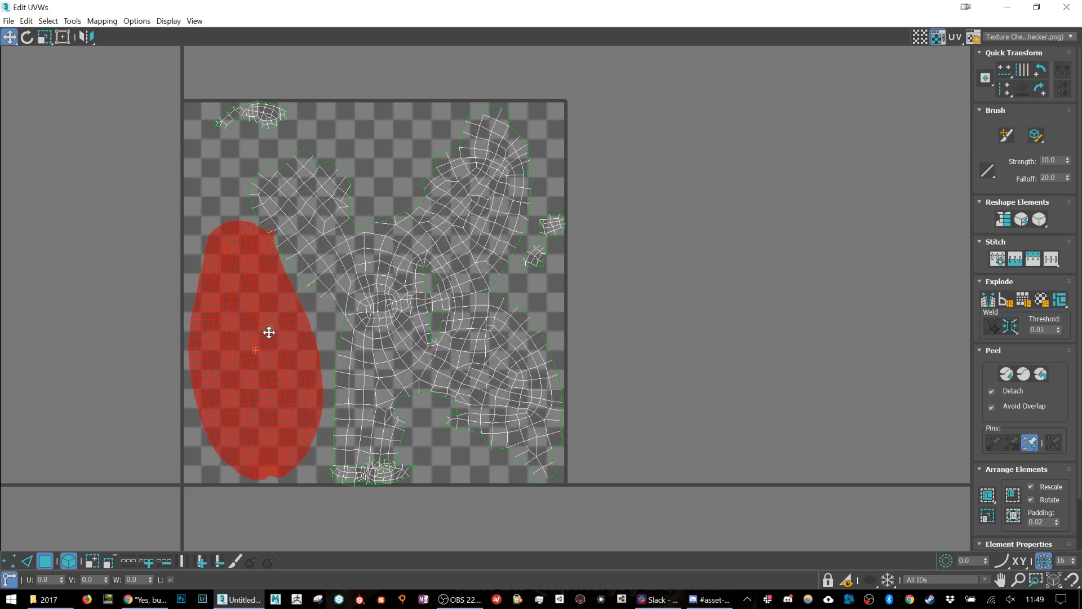
pyautogui.press('e')
pyautogui.moveTo(265, 321); pyautogui.dragTo(265, 322)
pyautogui.press('w')
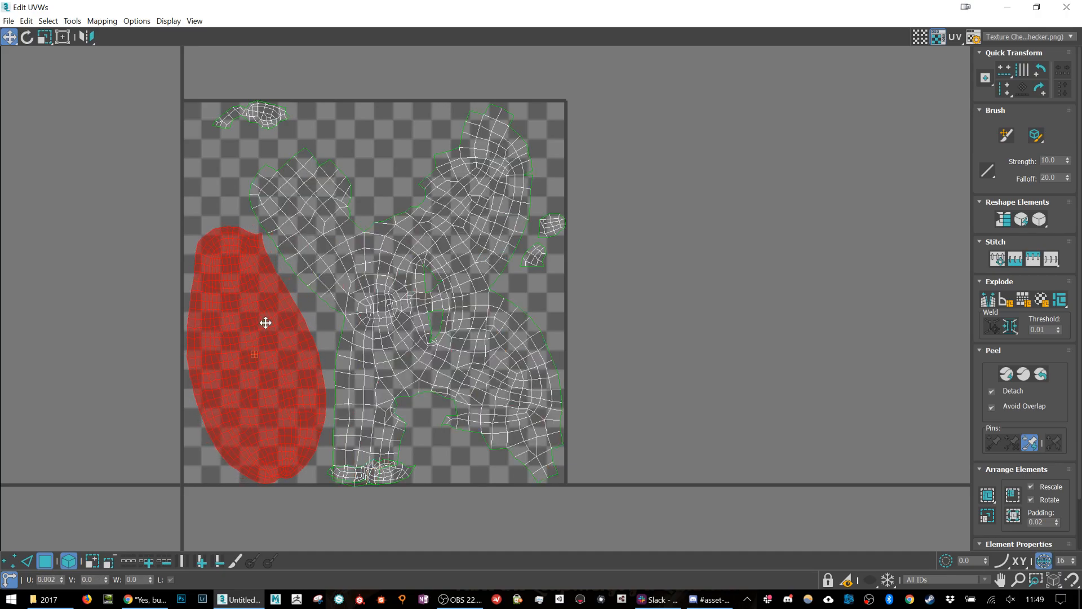
# Move the four small shells into free space around the head shell, fully inside the UV tile
pyautogui.click(407, 471)
pyautogui.moveTo(407, 472); pyautogui.dragTo(494, 465)
pyautogui.moveTo(535, 251); pyautogui.dragTo(535, 262)
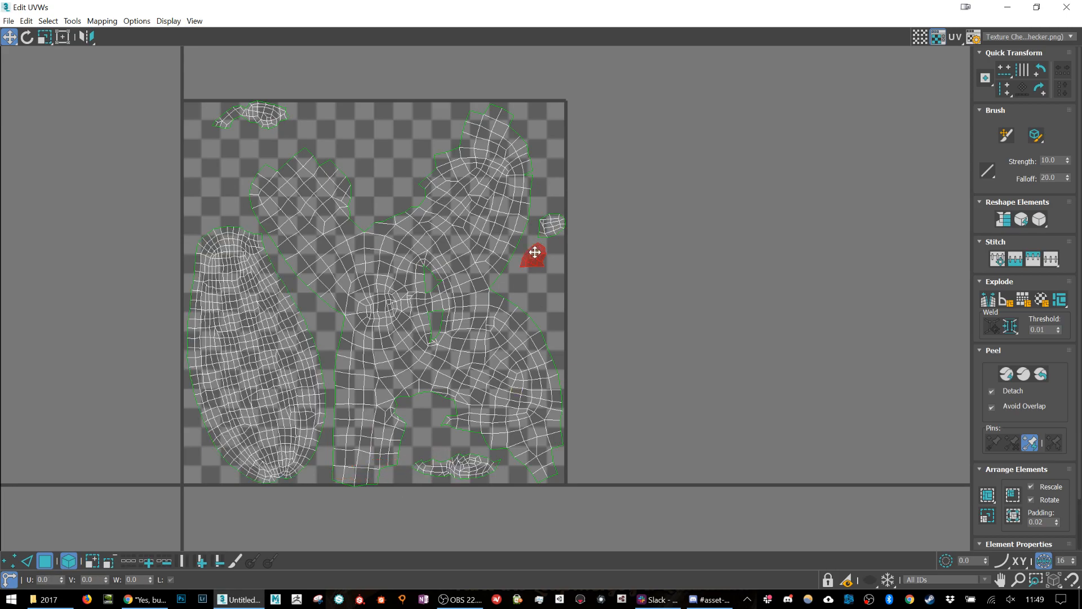
pyautogui.moveTo(552, 224); pyautogui.dragTo(543, 236)
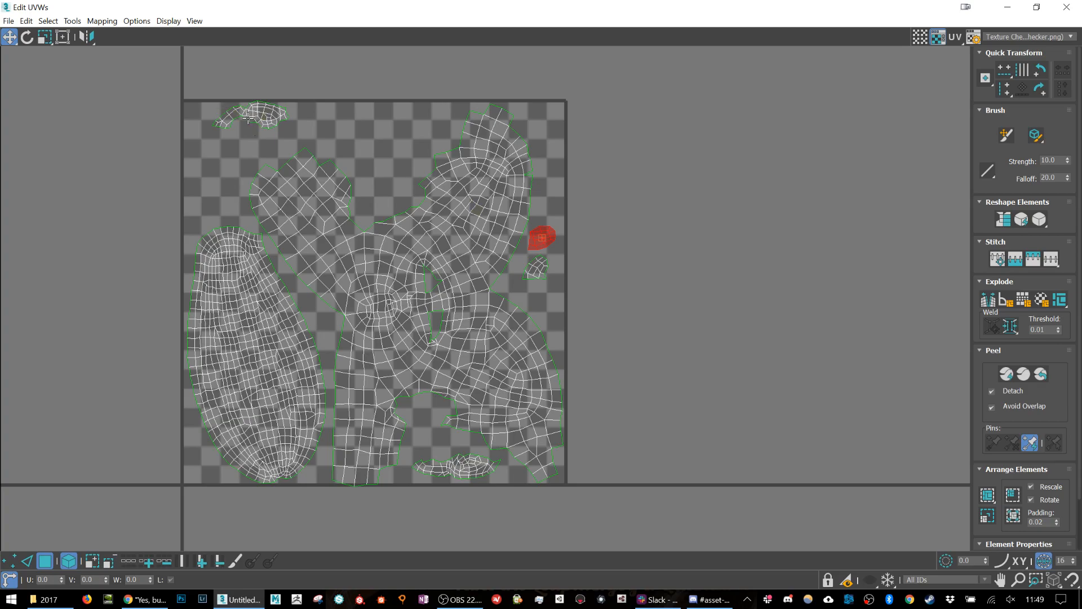
pyautogui.moveTo(247, 115); pyautogui.dragTo(249, 129)
pyautogui.click(621, 268)
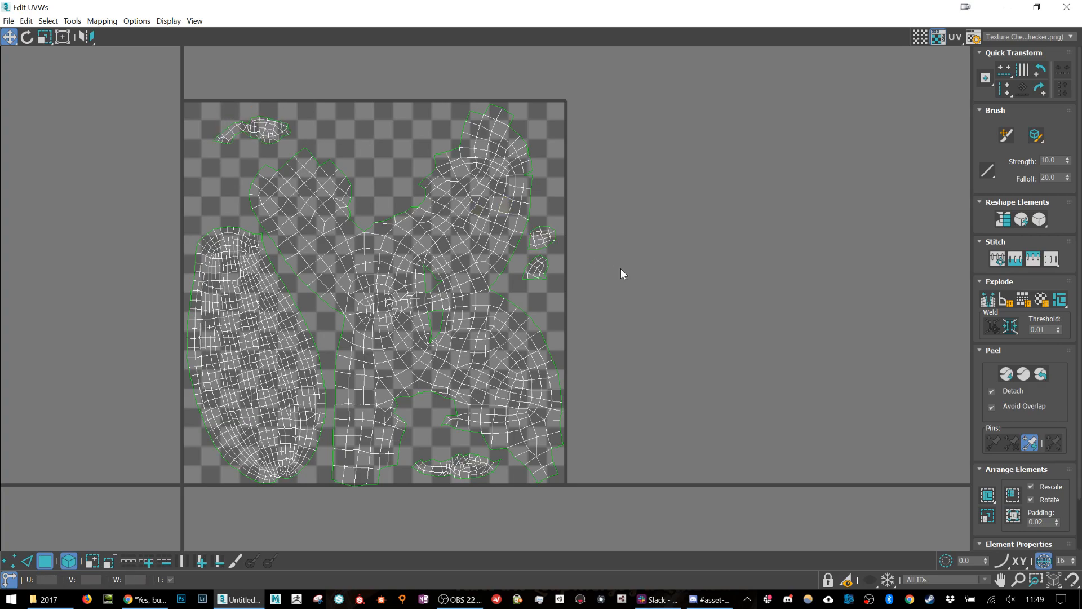
# Close the UV editor, select the whole body's faces and commit a pelt map for it without running the simulation
pyautogui.click(1067, 7)
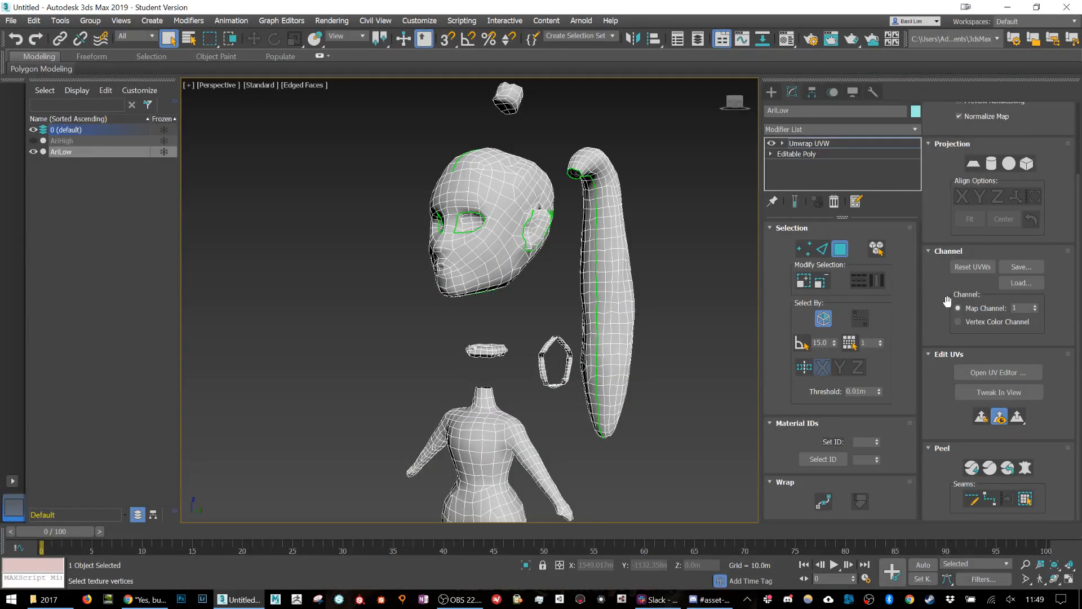
pyautogui.moveTo(477, 399); pyautogui.dragTo(472, 330, button='middle')
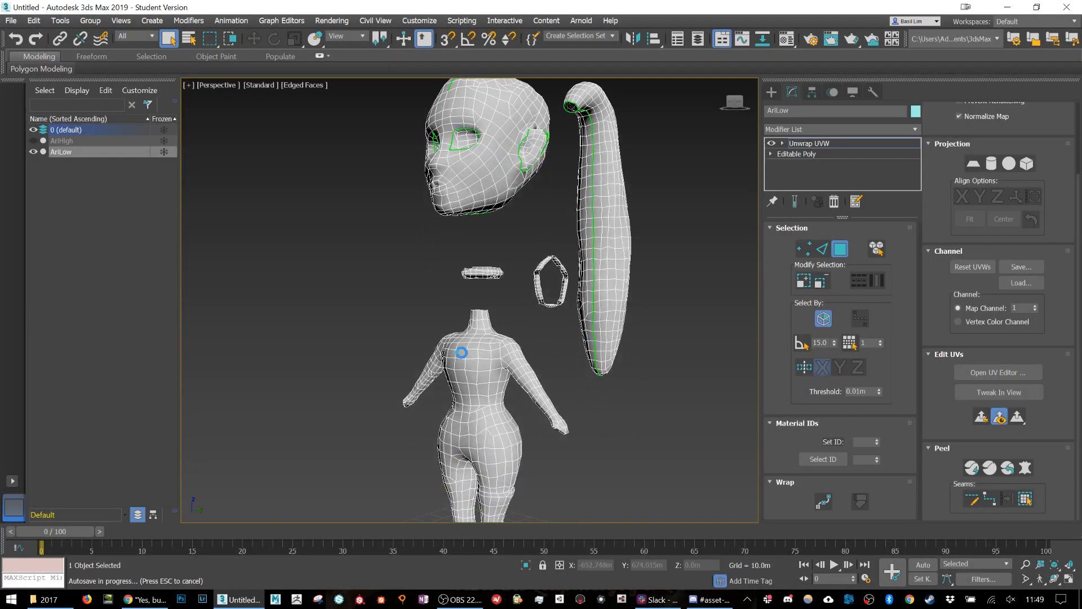
pyautogui.scroll(-3, 463, 351)
pyautogui.click(469, 361)
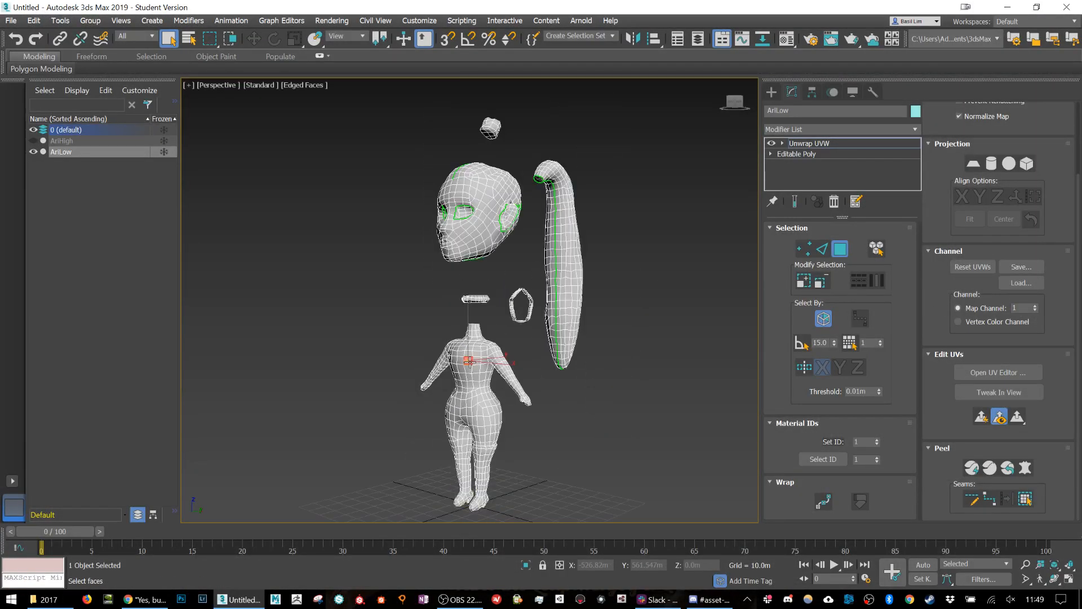
pyautogui.click(1026, 500)
pyautogui.click(1026, 468)
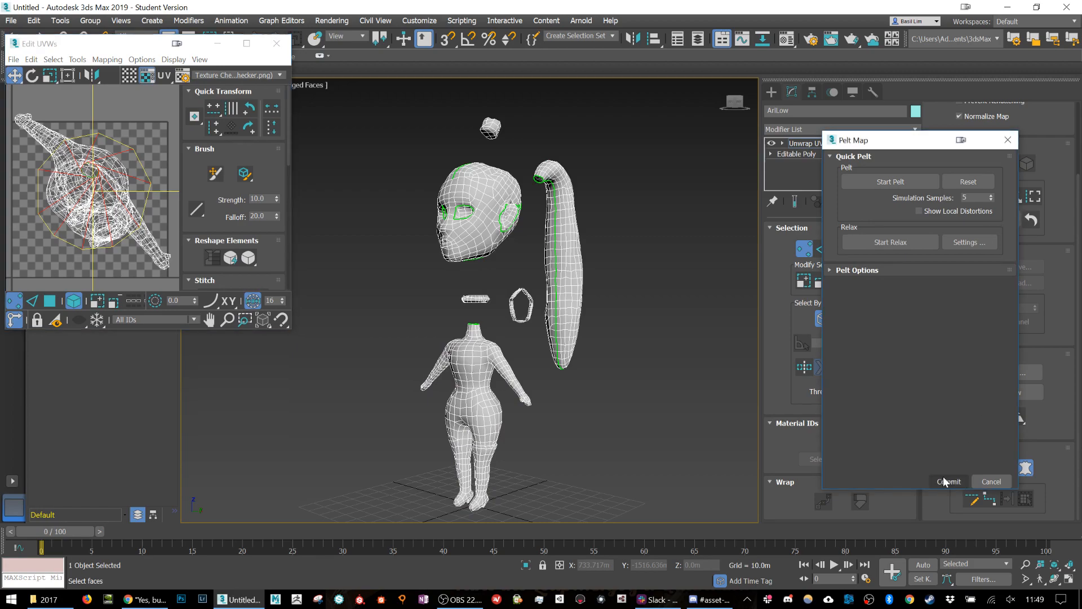
pyautogui.click(946, 480)
# Scale the body shell down and place it in the gap above the head shell in the UV tile
pyautogui.moveTo(90, 156); pyautogui.dragTo(96, 224)
pyautogui.press('r')
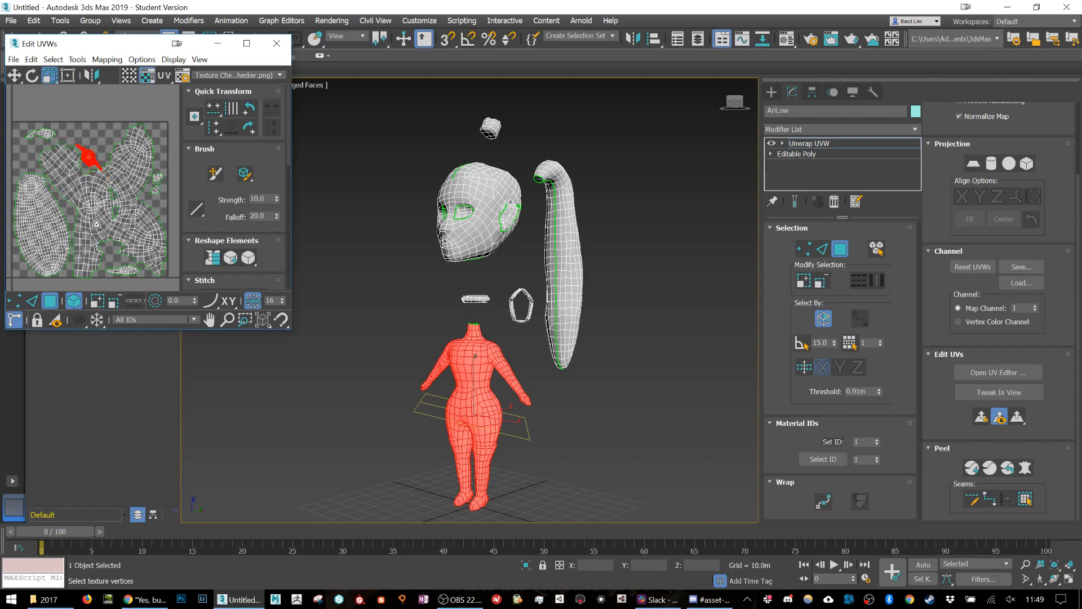
pyautogui.press('w')
pyautogui.moveTo(90, 159); pyautogui.dragTo(90, 146)
# Select the flat ring between the head and body, apply pelt mapping to it and commit the result
pyautogui.moveTo(538, 346); pyautogui.dragTo(579, 333, button='middle')
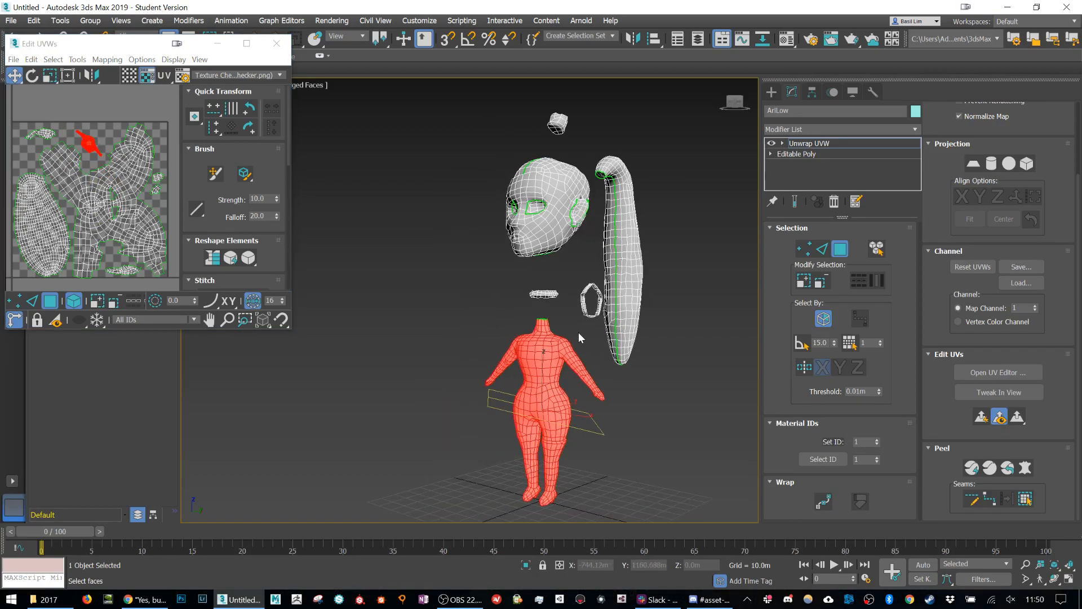
pyautogui.click(556, 295)
pyautogui.click(1026, 467)
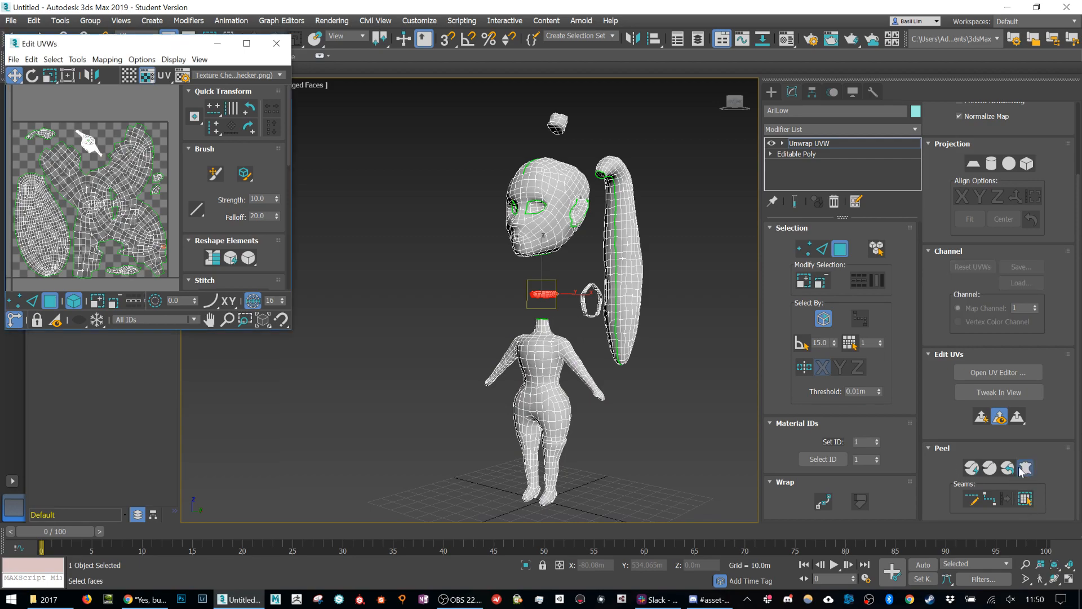
pyautogui.click(894, 183)
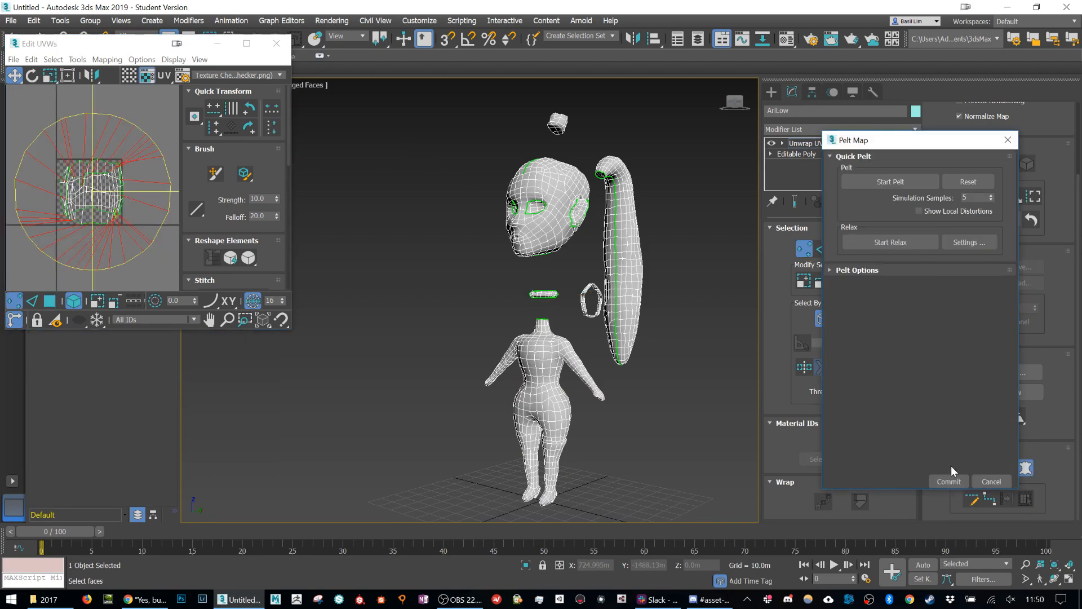
pyautogui.click(949, 481)
# Shrink the flat ring's shell and move it next to the body shell above the head shell
pyautogui.press('r')
pyautogui.scroll(8, 94, 188)
pyautogui.scroll(-2, 94, 188)
pyautogui.press('w')
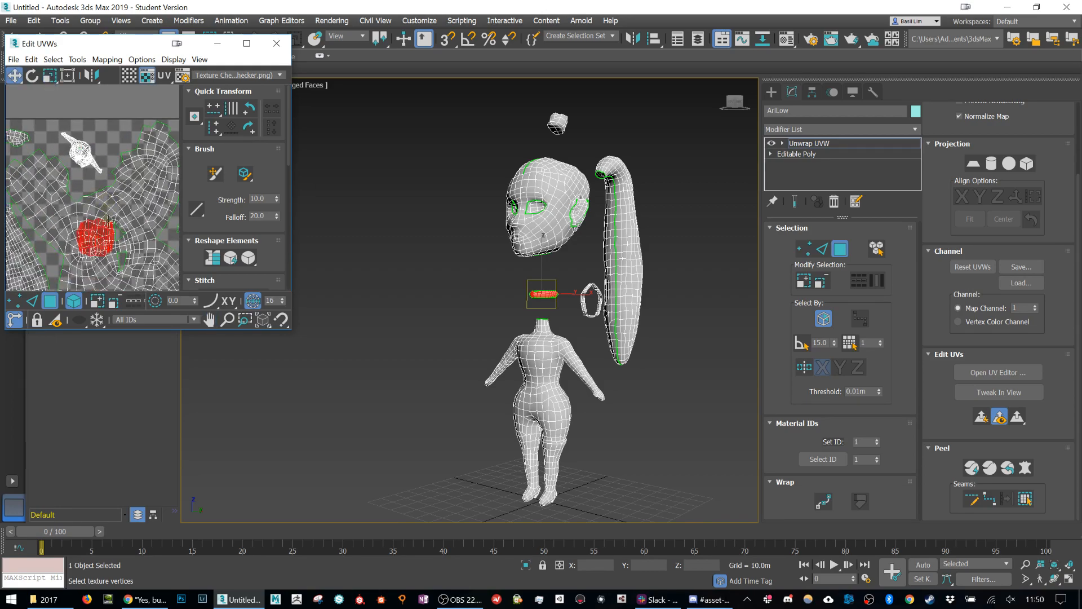
pyautogui.moveTo(100, 247); pyautogui.dragTo(112, 183)
pyautogui.press('r')
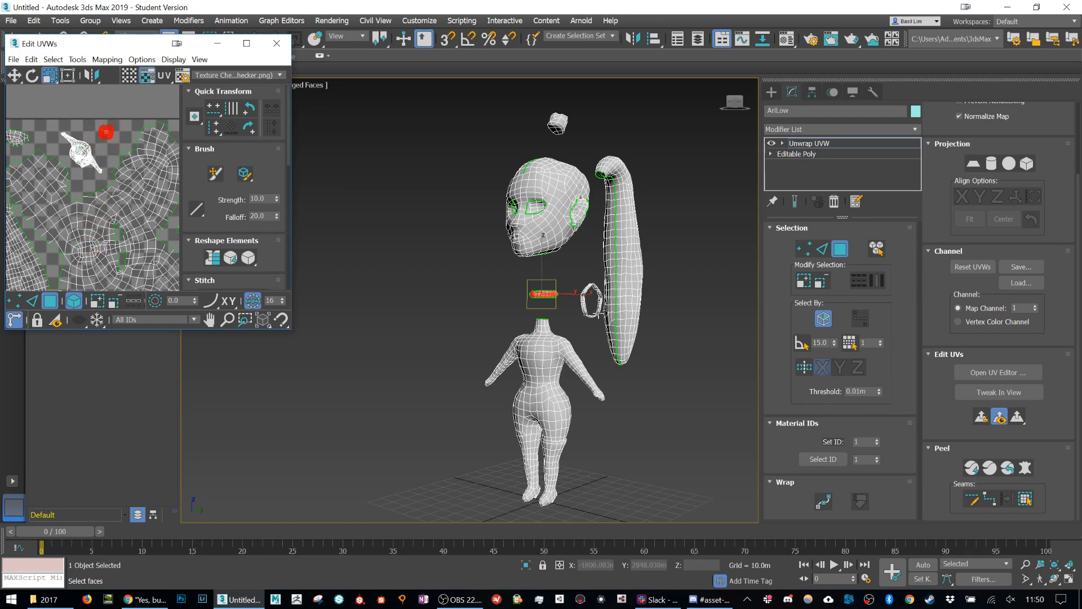
# Select the faces of the loop-shaped ring beside the ponytail, apply pelt mapping and commit the result
pyautogui.click(589, 301)
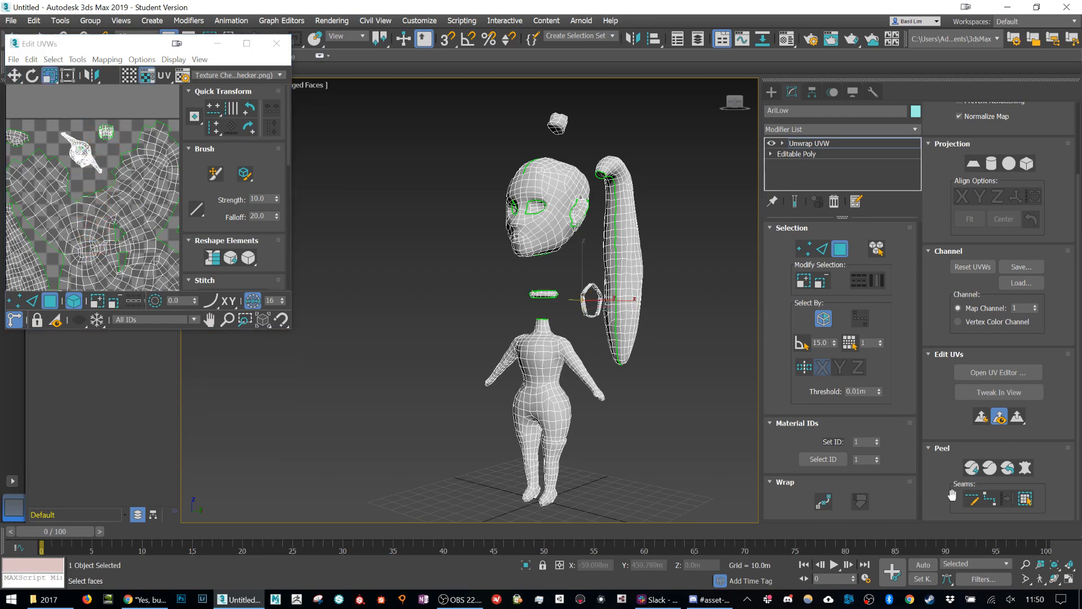
pyautogui.click(590, 302)
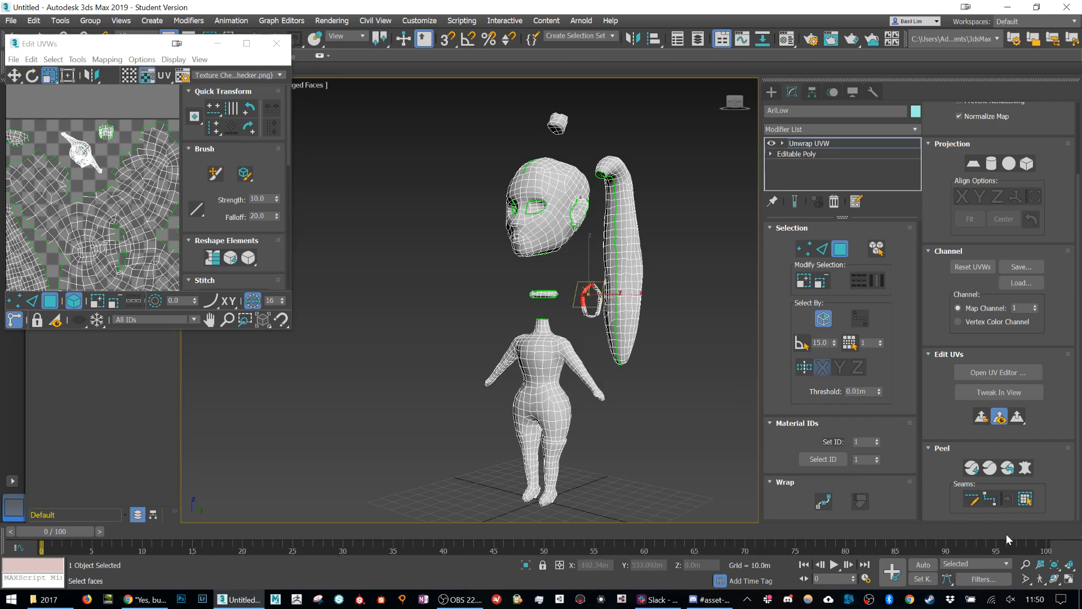
pyautogui.click(1030, 466)
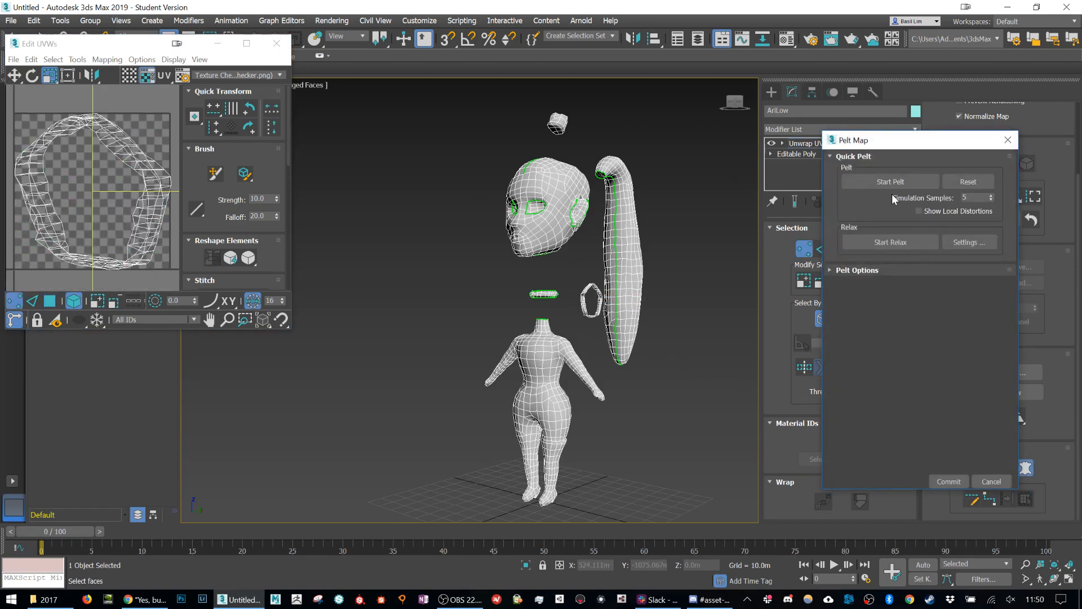
pyautogui.click(948, 482)
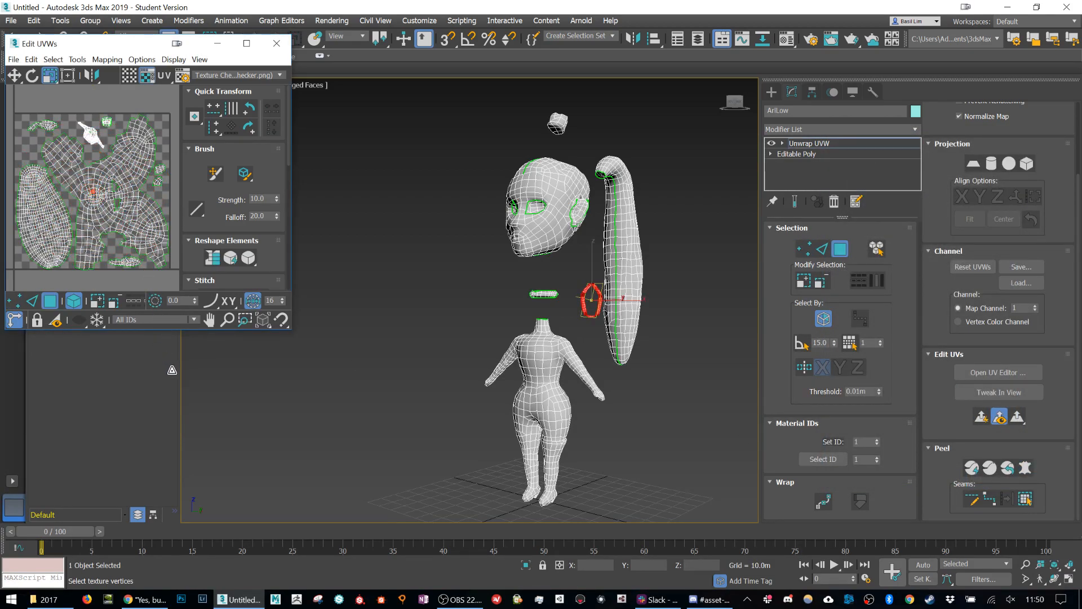
# Shrink the loop ring's UV shell and move it clear of the overlapping shells
pyautogui.press('w')
pyautogui.scroll(4, 92, 191)
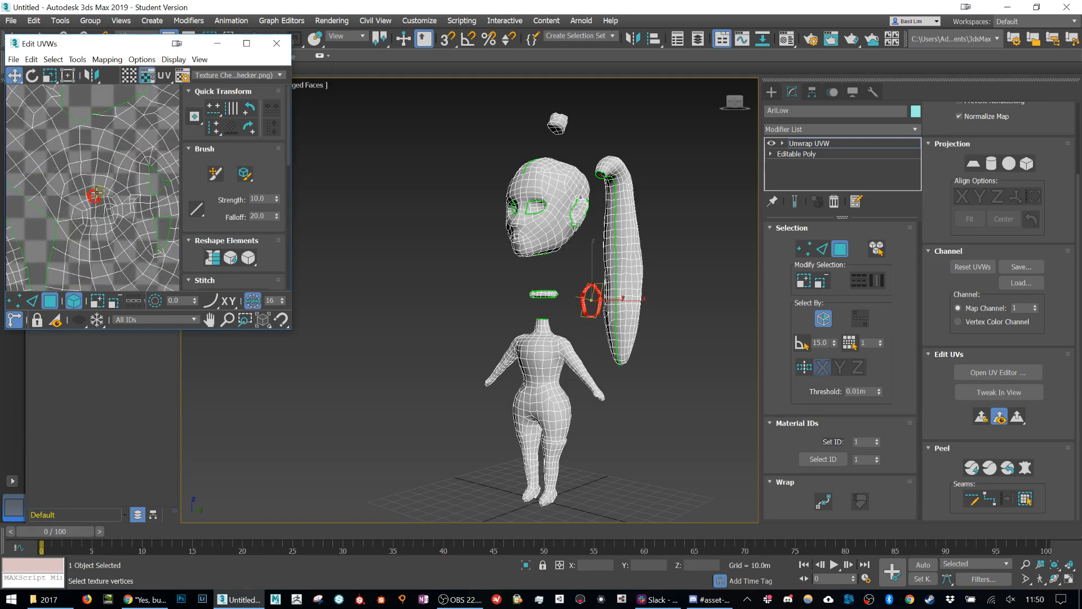
pyautogui.scroll(-3, 95, 197)
pyautogui.hotkey('ctrl', 'z')
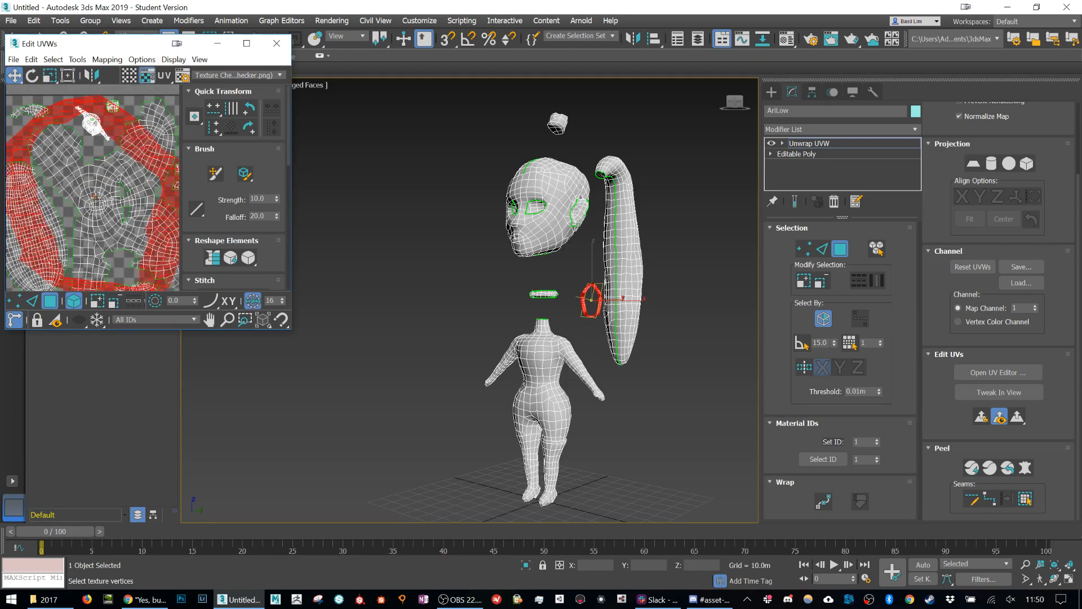
pyautogui.scroll(-4, 94, 191)
pyautogui.moveTo(92, 179); pyautogui.dragTo(121, 207)
pyautogui.press('r')
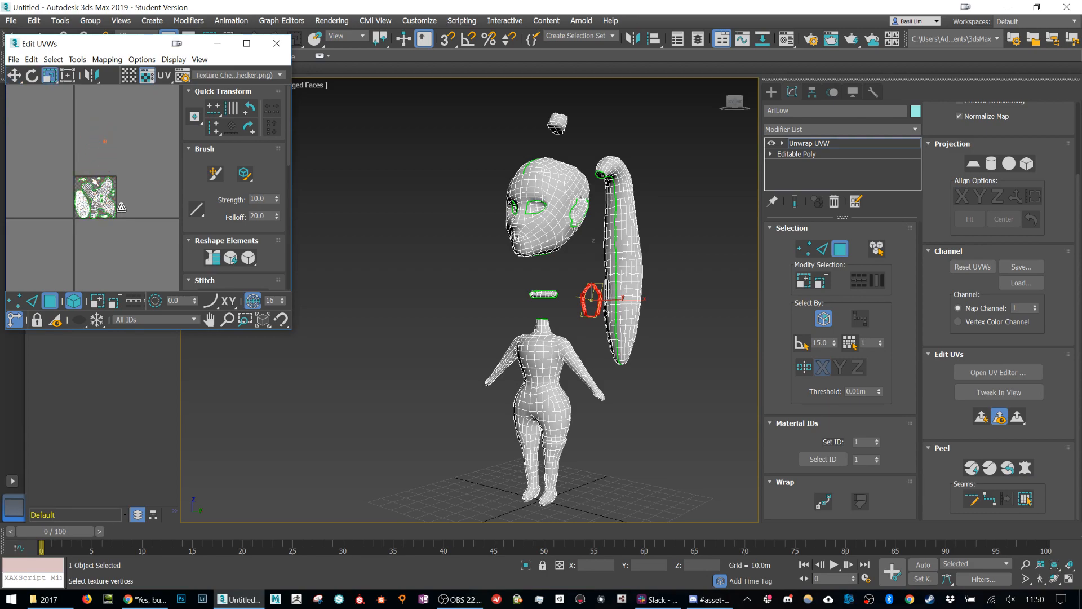
pyautogui.scroll(4, 112, 174)
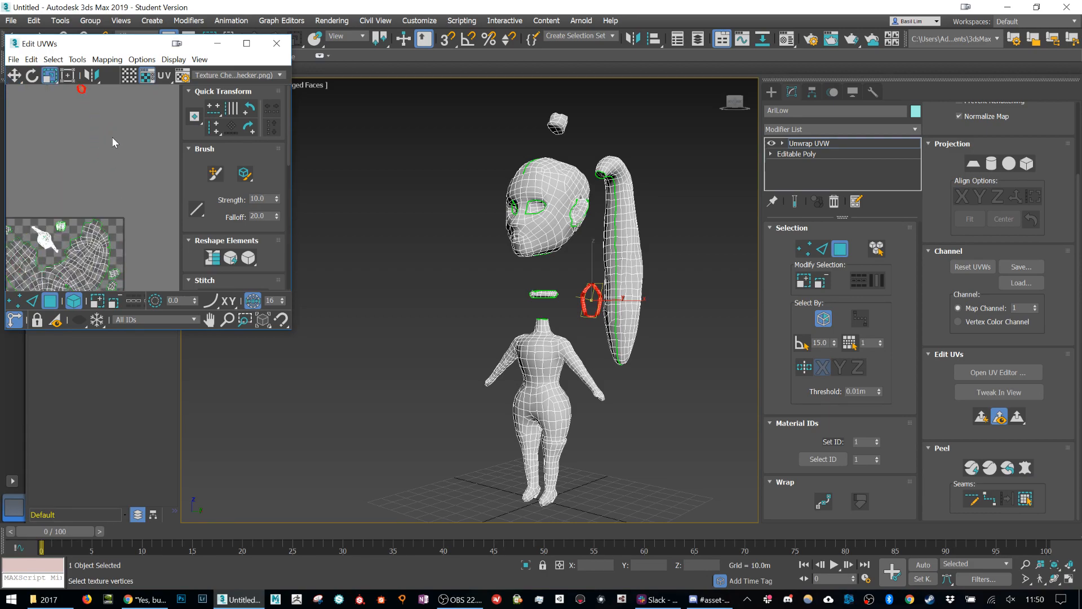
pyautogui.press('w')
# Select the small block above the head, apply pelt mapping to it and commit the result
pyautogui.moveTo(526, 116); pyautogui.dragTo(591, 146)
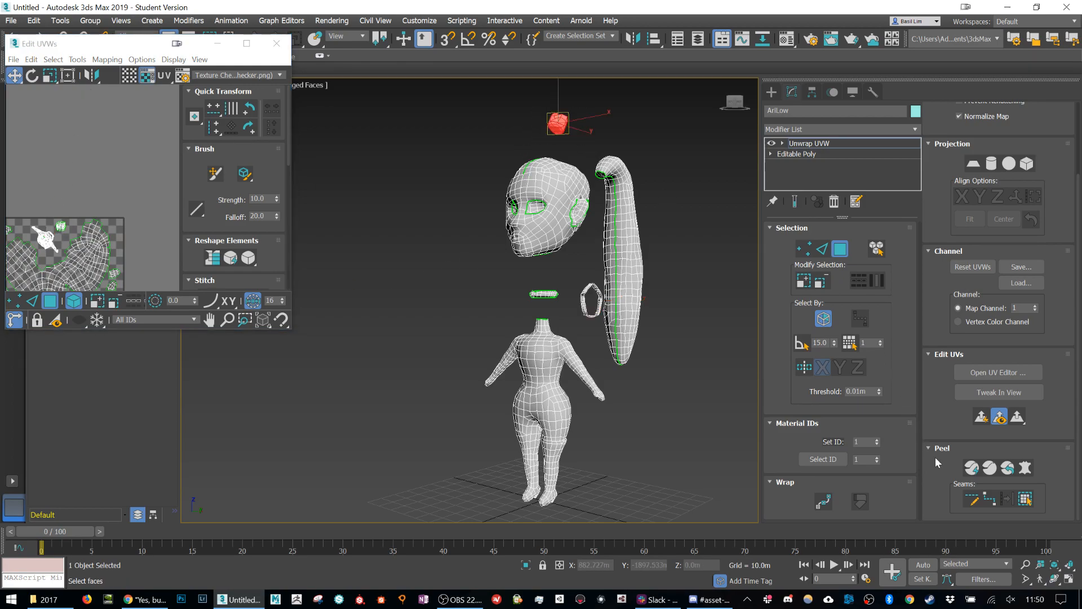
pyautogui.click(1025, 499)
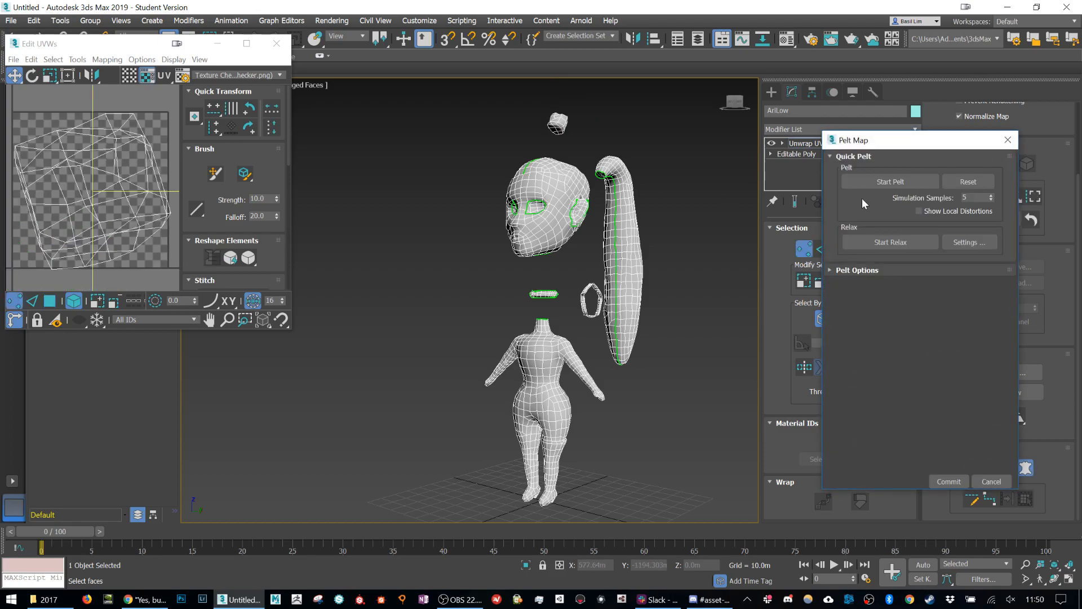
pyautogui.click(893, 181)
pyautogui.click(949, 482)
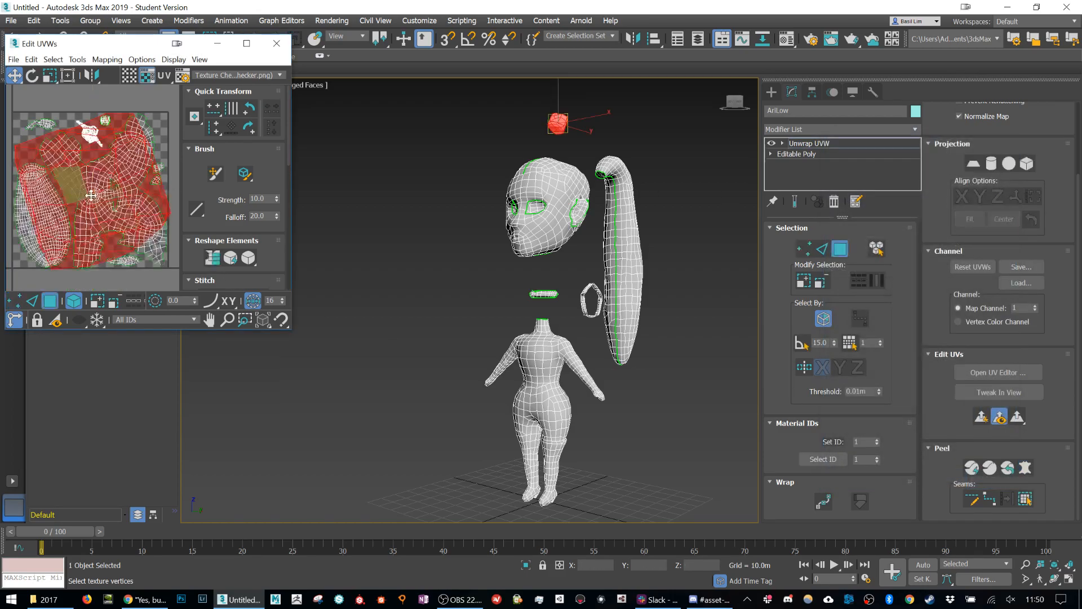
# Shrink the small block's shell and move it into the gap beside the body shell in the UV tile
pyautogui.moveTo(104, 170); pyautogui.dragTo(82, 198)
pyautogui.press('r')
pyautogui.scroll(2, 81, 201)
pyautogui.press('w')
pyautogui.moveTo(68, 106); pyautogui.dragTo(84, 139)
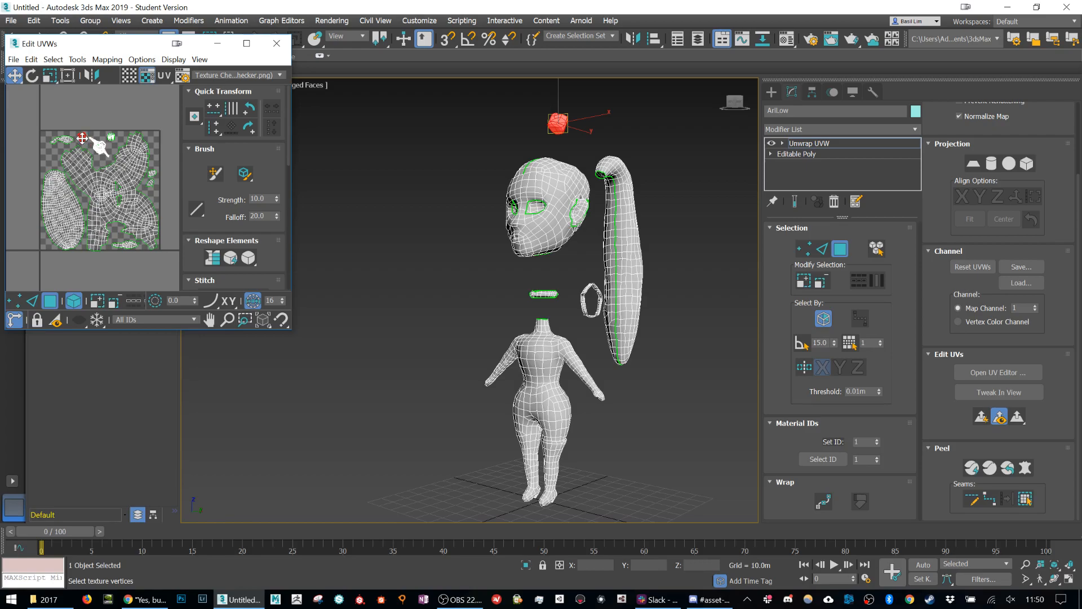
pyautogui.click(103, 119)
# Close the UV editor and convert the unwrapped AriLow mesh to an Editable Poly
pyautogui.click(276, 43)
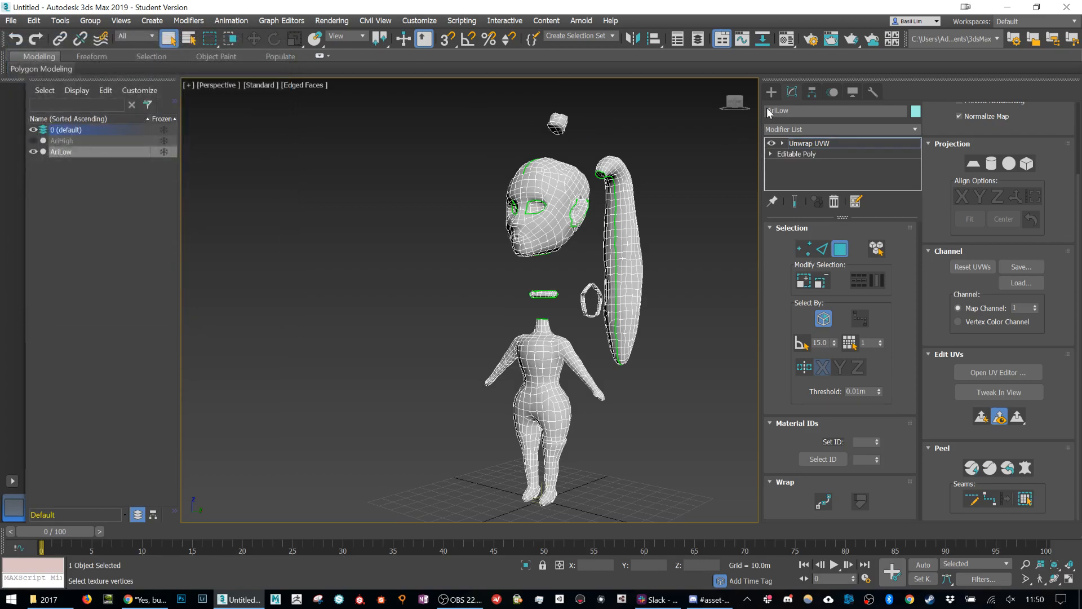
pyautogui.click(770, 91)
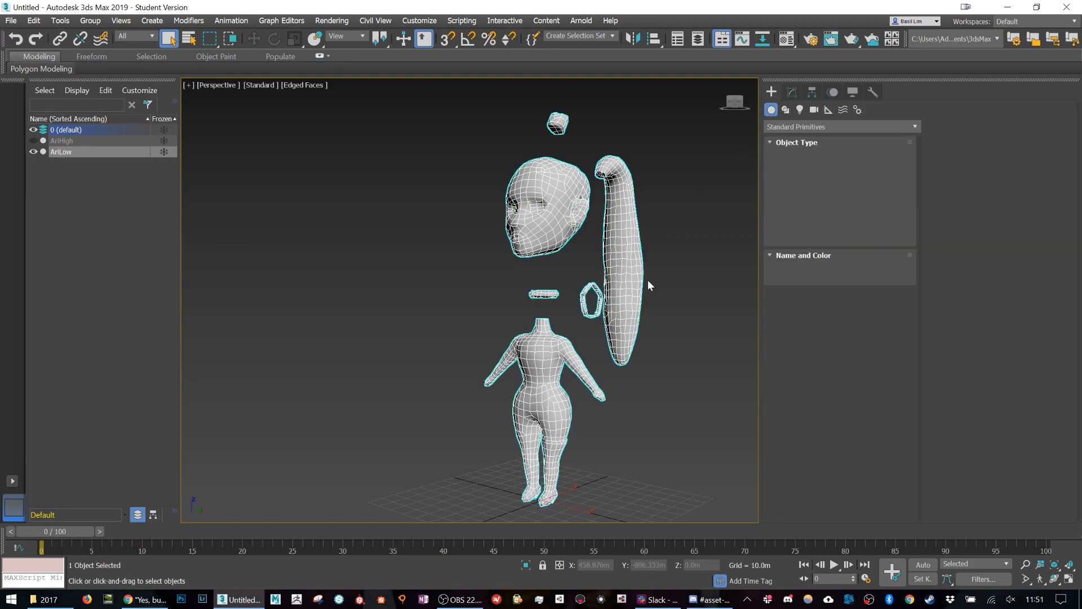
pyautogui.rightClick(523, 211)
pyautogui.moveTo(569, 336)
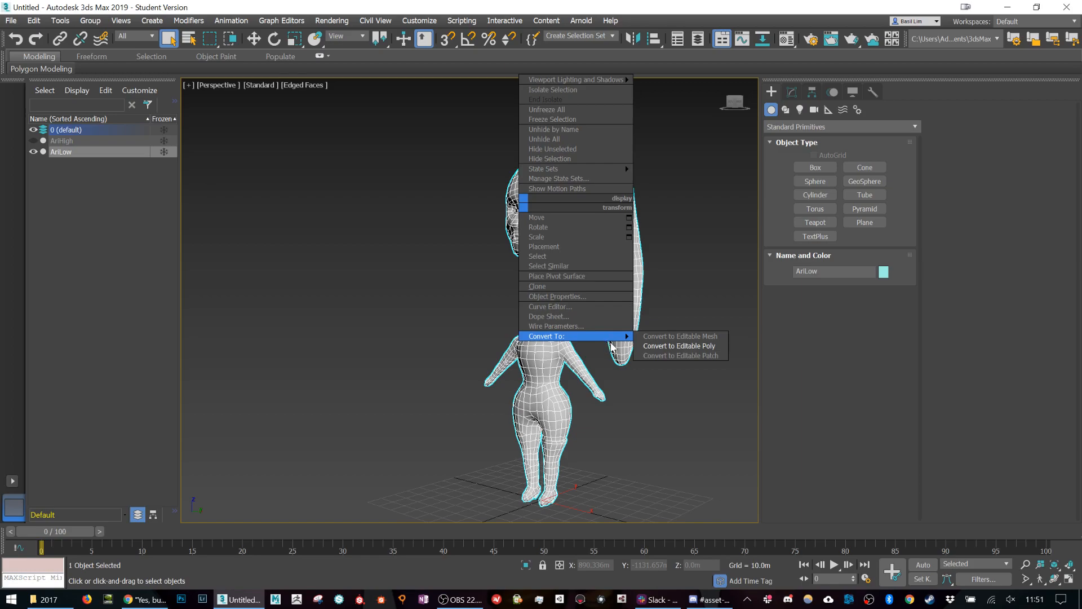
pyautogui.click(664, 476)
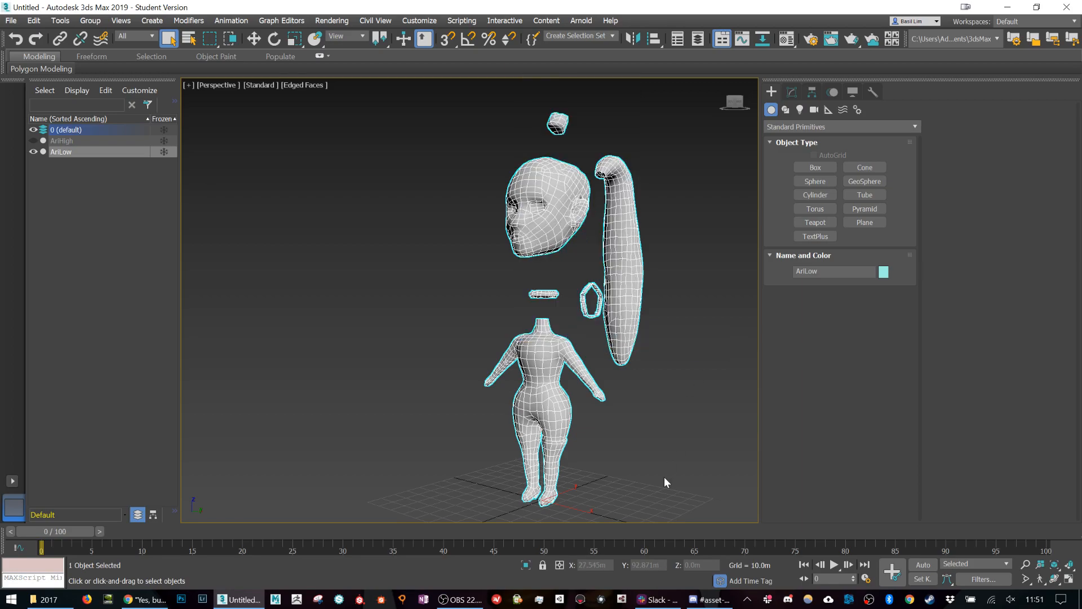
# Start saving the scene and browse from the Desktop to the Asset Design 2 2018 folder
pyautogui.hotkey('ctrl', 's')
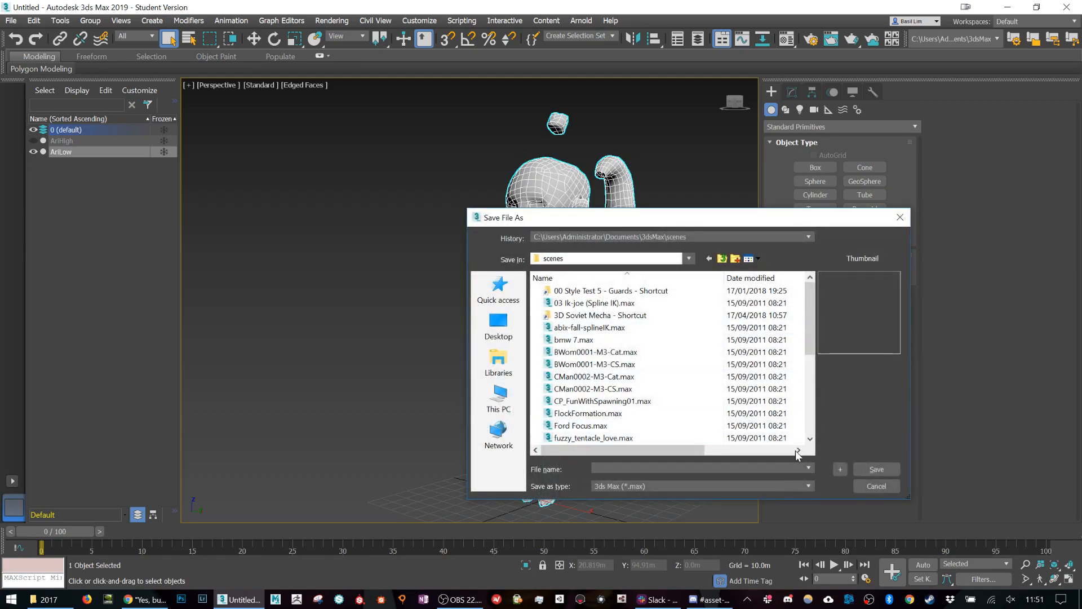
pyautogui.click(498, 327)
pyautogui.click(644, 467)
pyautogui.write('AriRetopo')
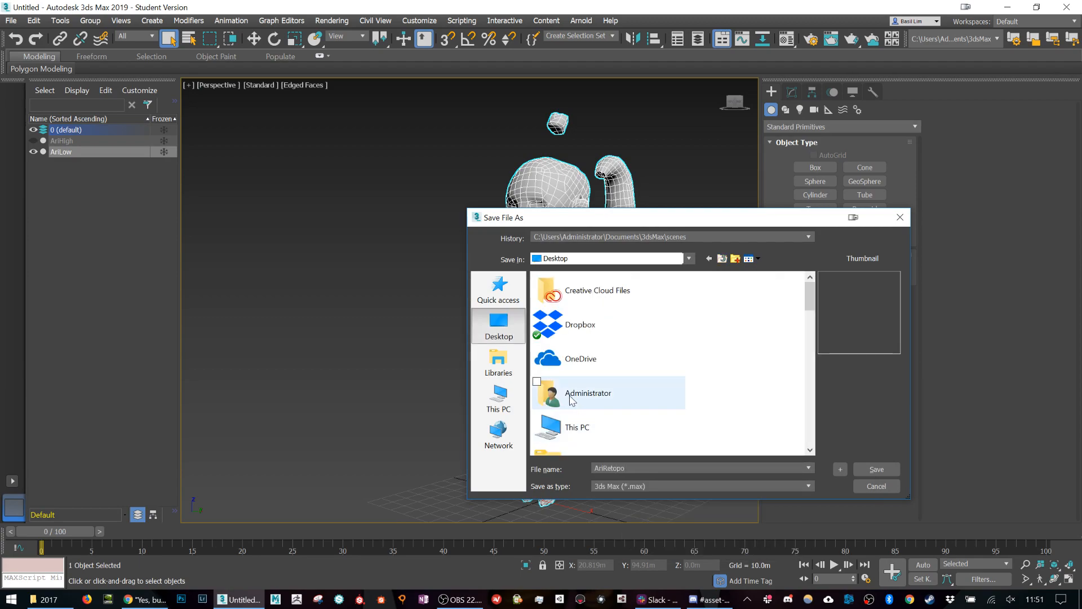
pyautogui.scroll(-5, 576, 397)
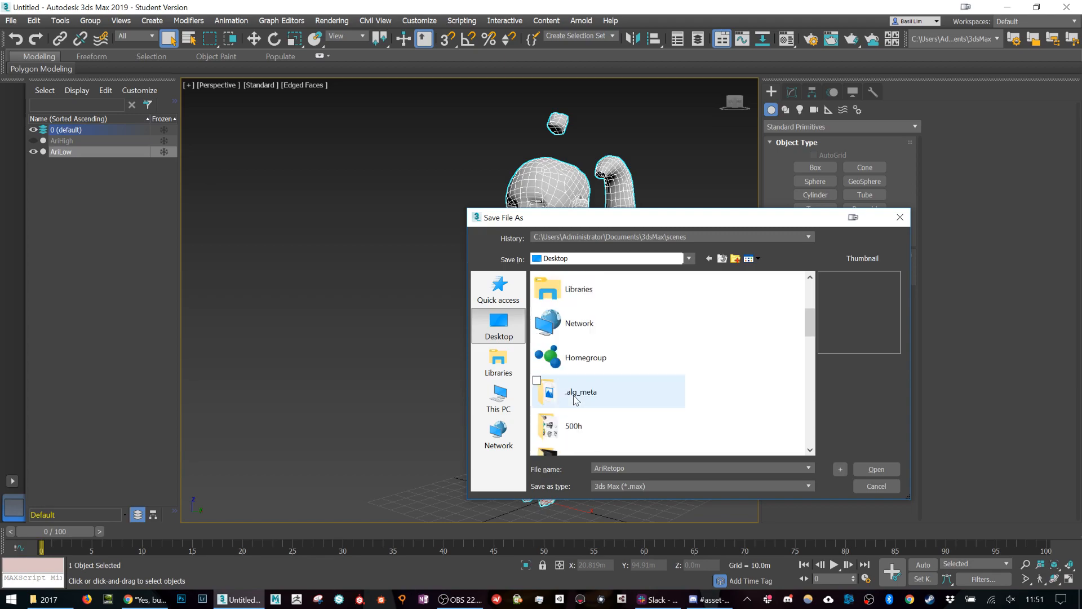
pyautogui.scroll(3, 576, 396)
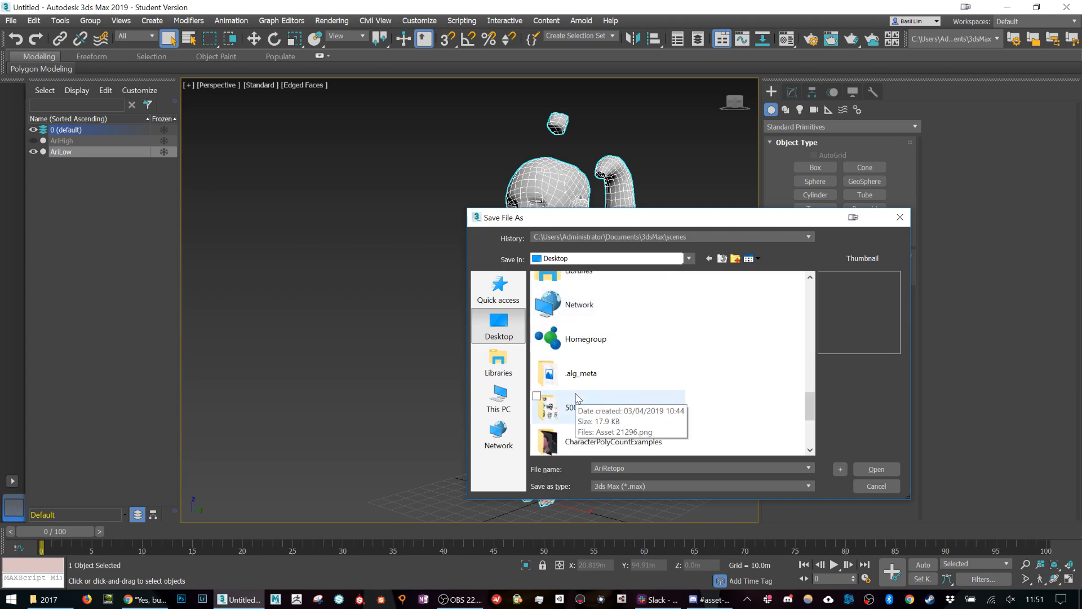
pyautogui.scroll(-7, 576, 396)
pyautogui.click(586, 287)
pyautogui.click(597, 318)
pyautogui.doubleClick(594, 386)
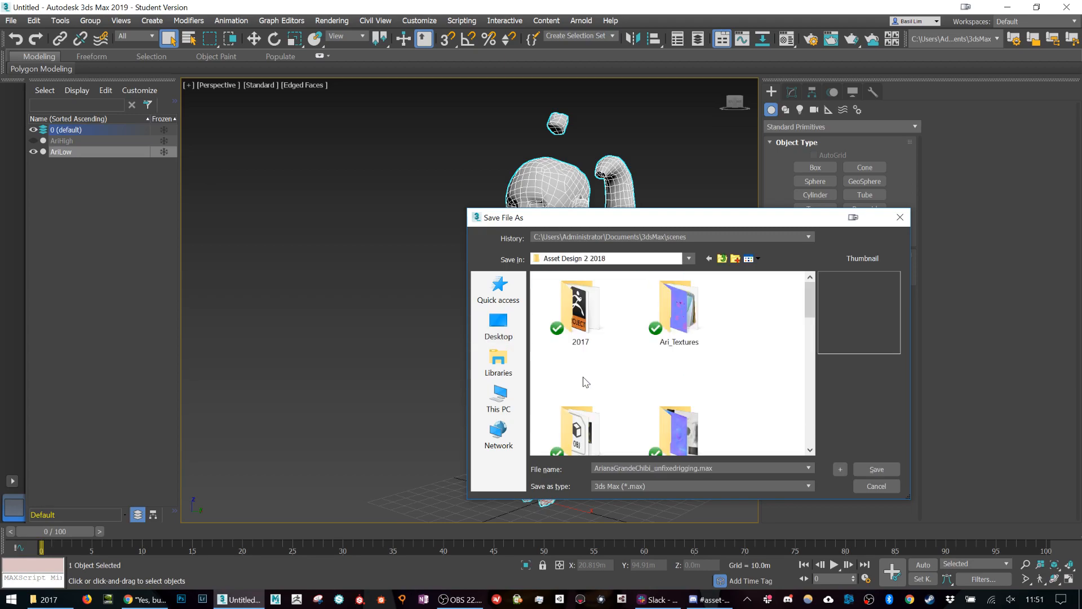
# Save the scene as AriRetopo in the AriHightoLowPoly folder
pyautogui.click(678, 327)
pyautogui.scroll(-1, 680, 352)
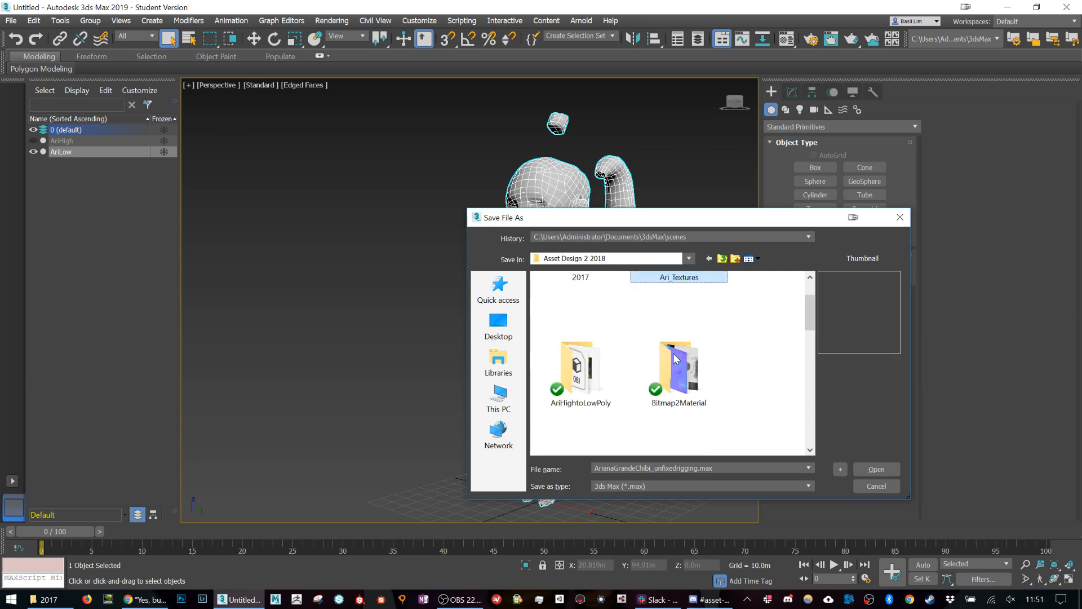
pyautogui.doubleClick(591, 381)
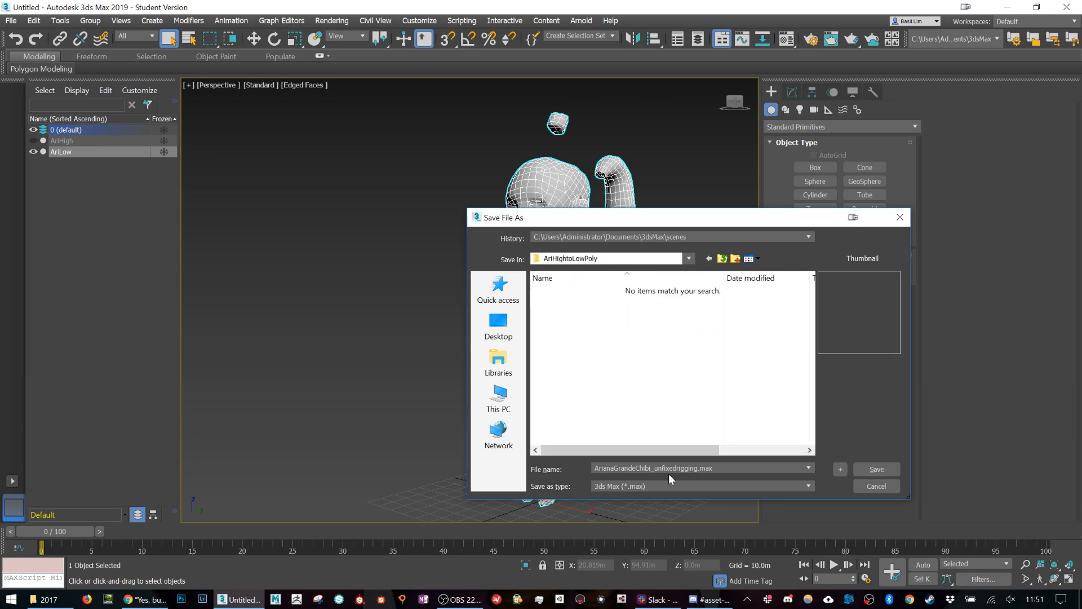
pyautogui.write('AriRetopo')
pyautogui.press('Return')
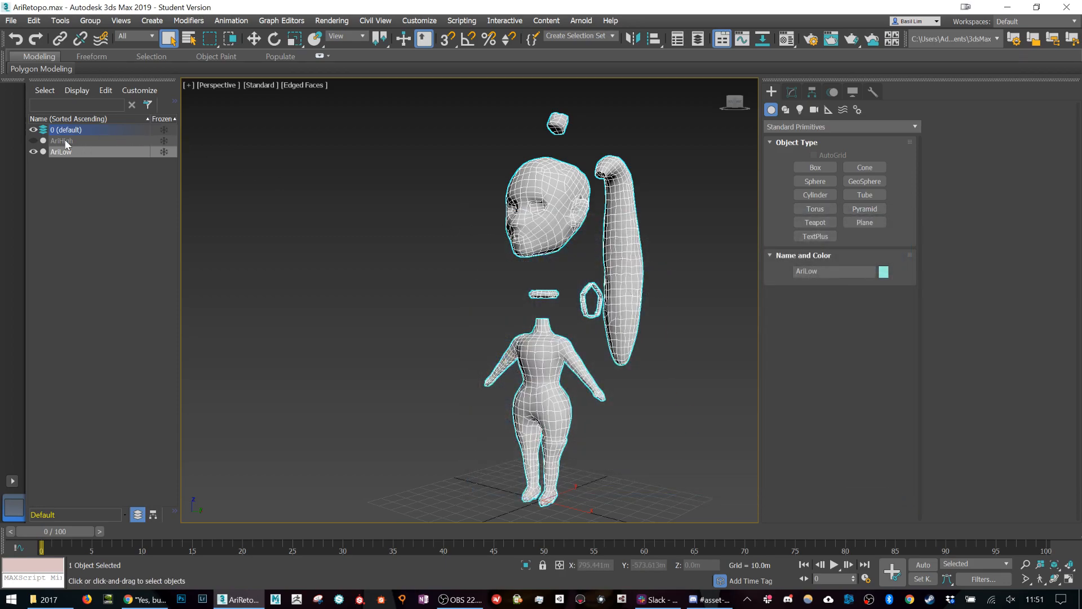
# Unhide the AriHigh mesh and examine how it overlaps the low-poly mesh around the face
pyautogui.click(33, 141)
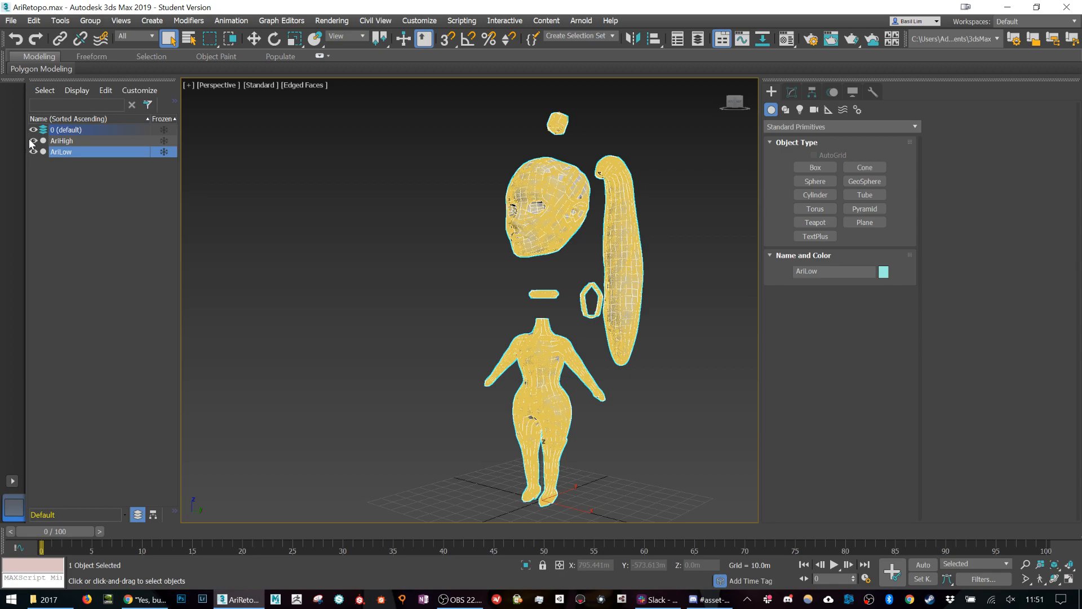
pyautogui.scroll(2, 480, 229)
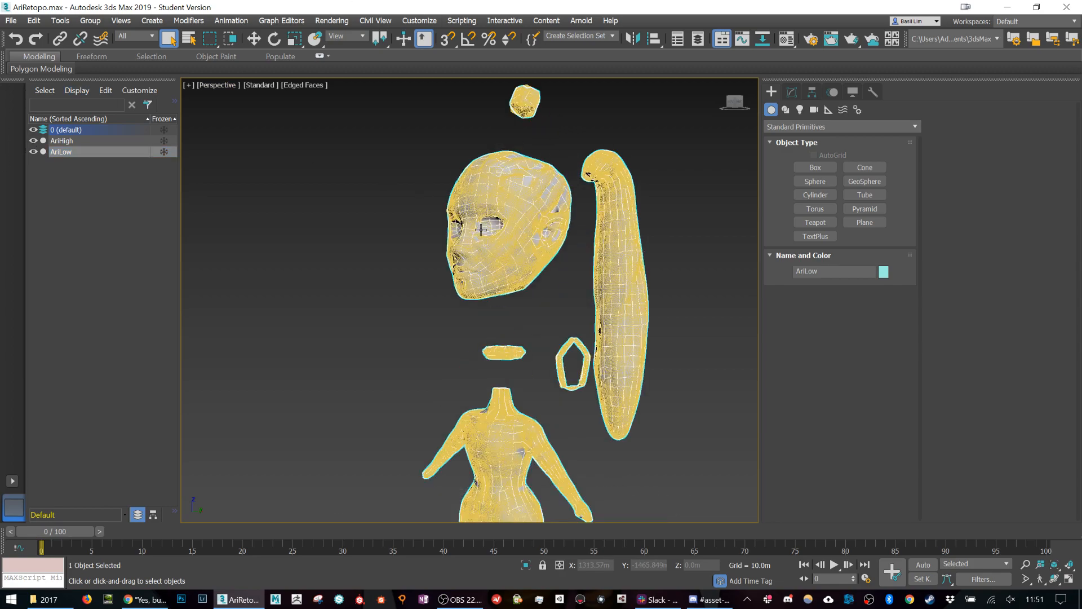
pyautogui.scroll(3, 481, 230)
pyautogui.keyDown('alt'); pyautogui.moveTo(507, 241); pyautogui.dragTo(568, 267, button='middle'); pyautogui.keyUp('alt')
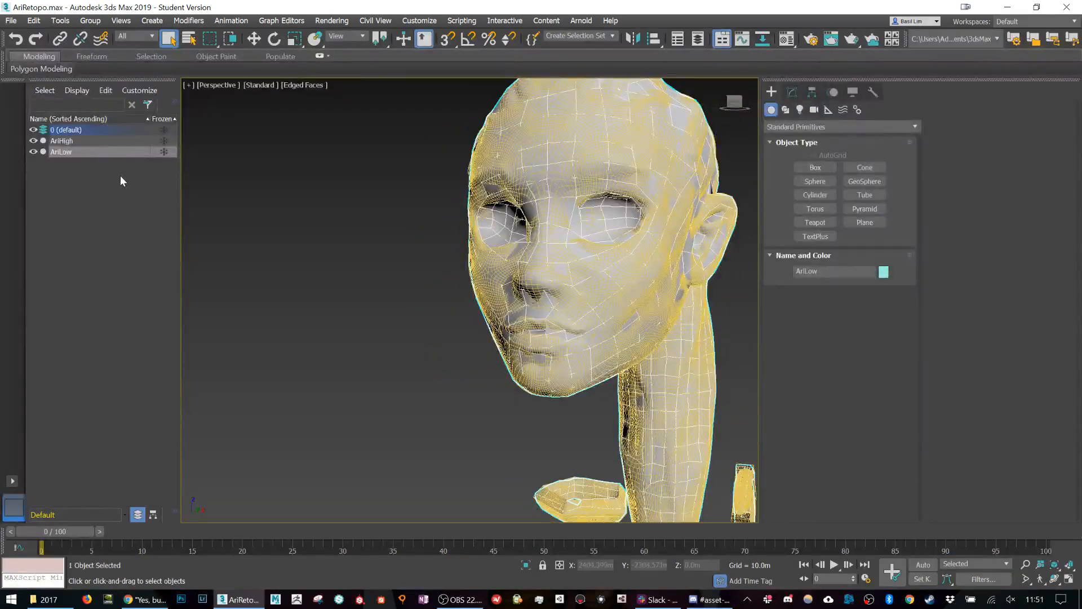
# Select the AriLow mesh and open the Render To Texture settings for it
pyautogui.click(103, 153)
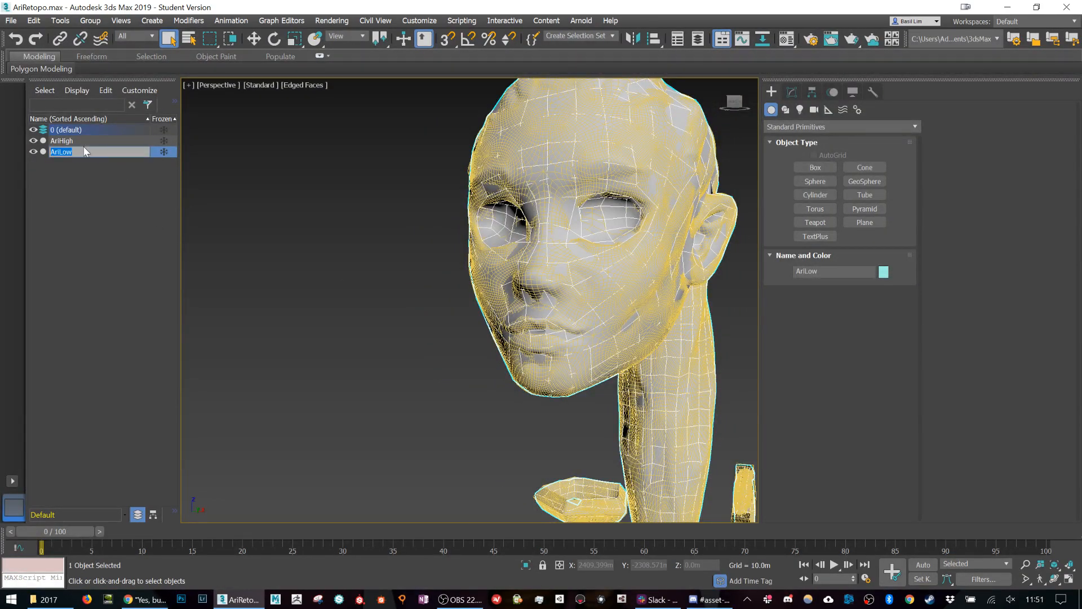
pyautogui.click(91, 177)
pyautogui.click(107, 148)
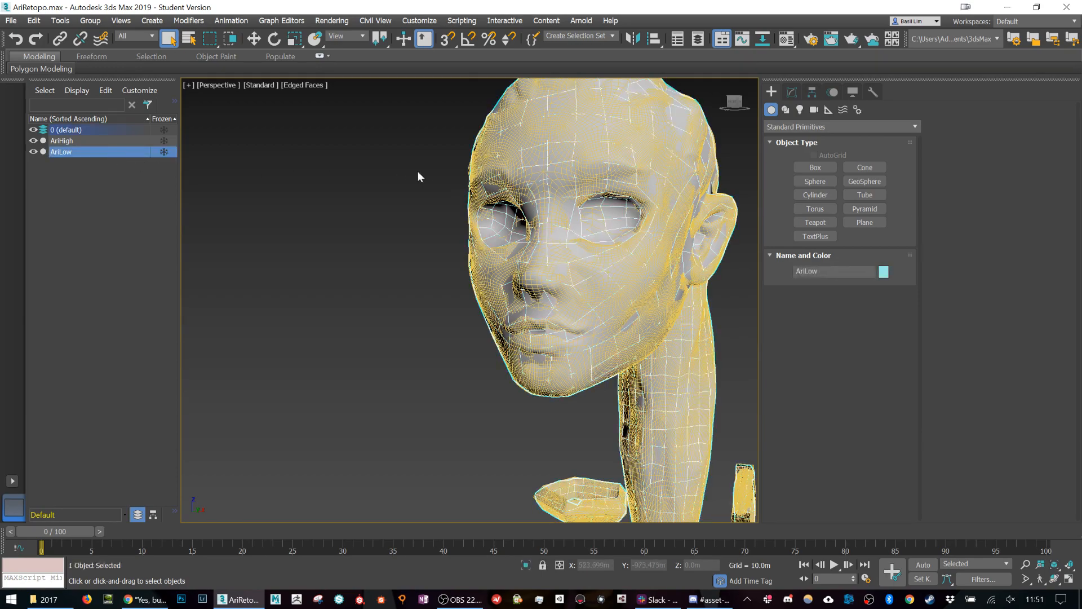
pyautogui.click(340, 23)
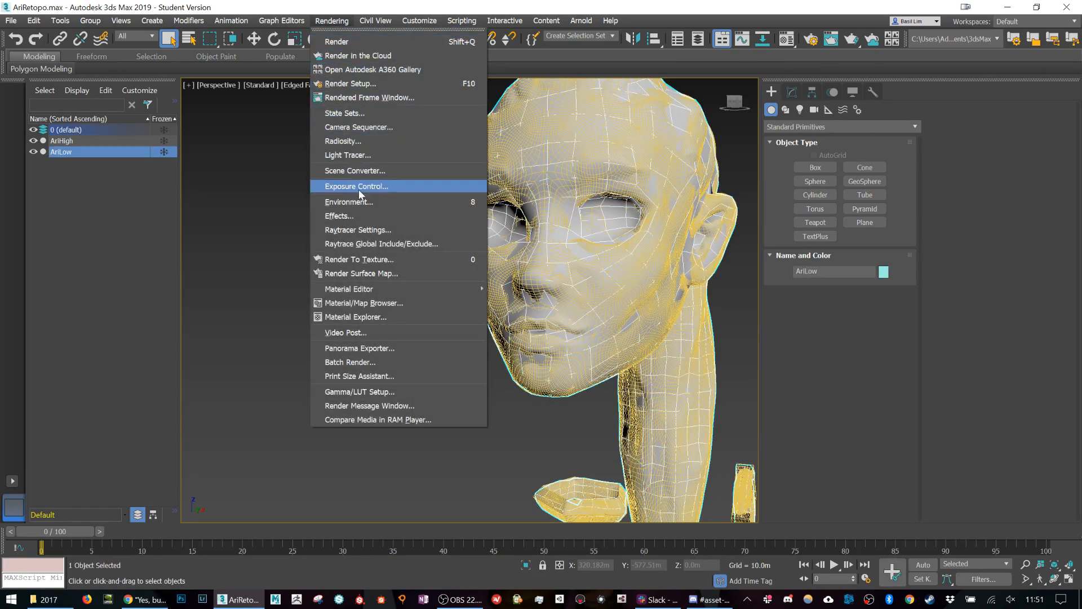
pyautogui.click(366, 260)
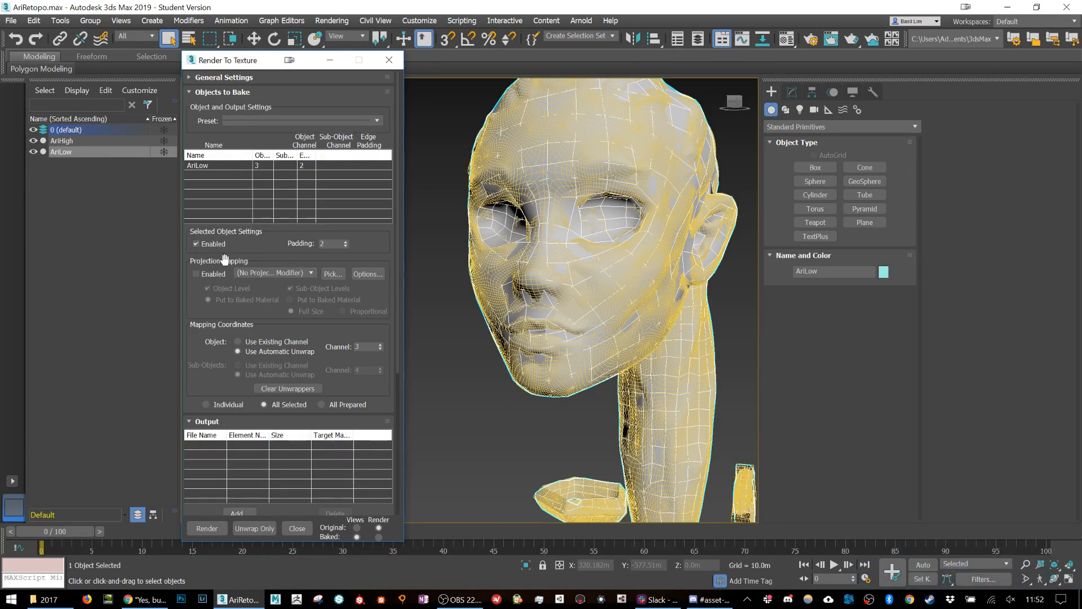
# Enable projection mapping for AriLow and add the AriHigh mesh as its projection target
pyautogui.click(219, 276)
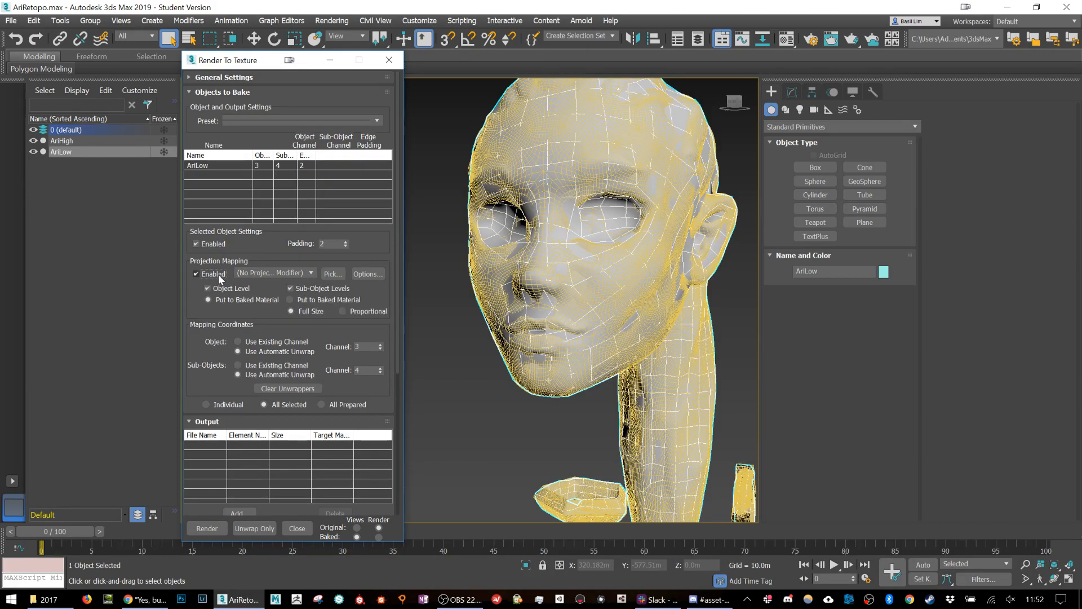
pyautogui.click(330, 274)
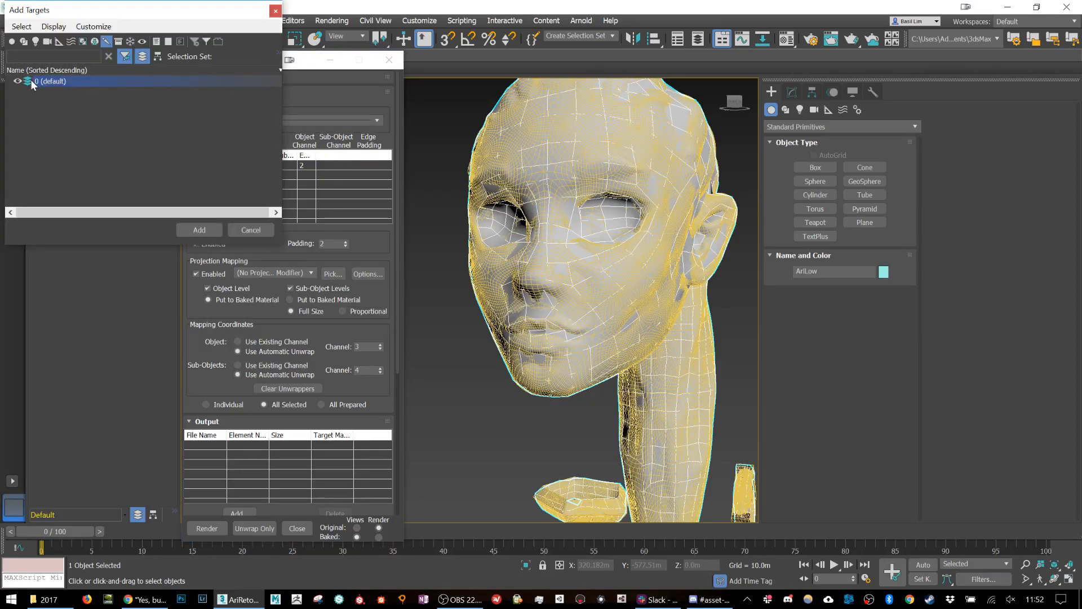
pyautogui.click(11, 42)
pyautogui.click(9, 81)
pyautogui.click(76, 90)
pyautogui.click(200, 228)
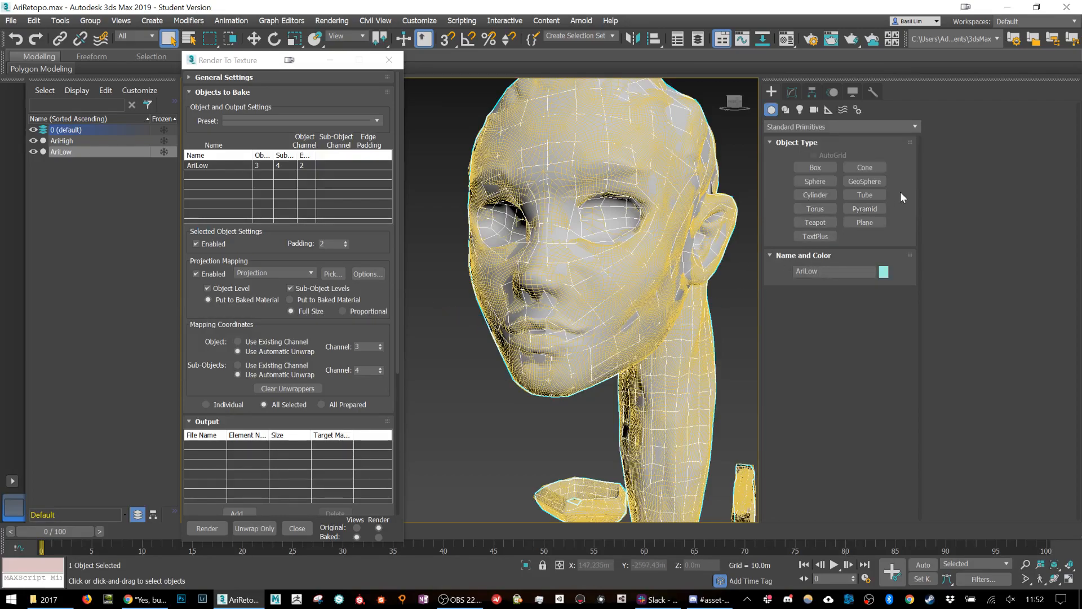
# Select the AriLow mesh, show its modifier stack, and add a NormalsMap element to its texture bake output
pyautogui.click(64, 153)
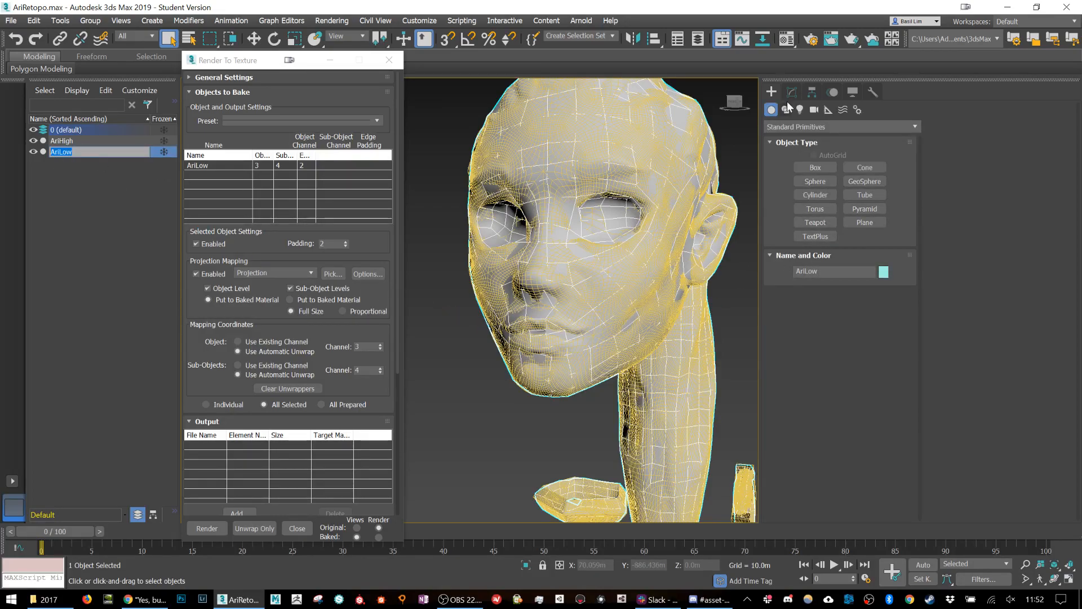
pyautogui.click(791, 92)
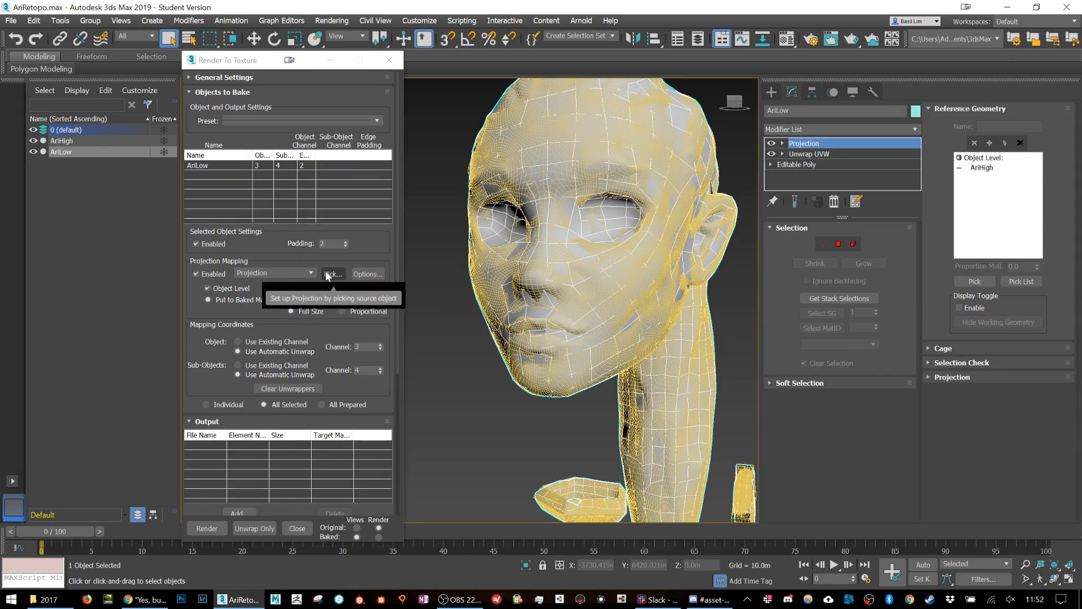
pyautogui.scroll(-2, 326, 274)
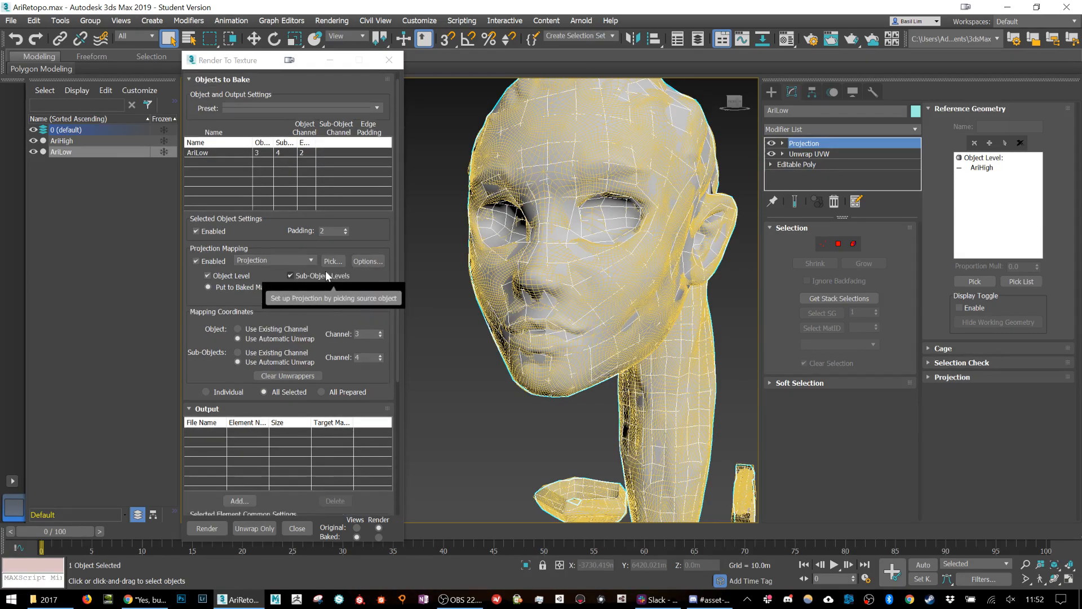
pyautogui.scroll(-2, 322, 367)
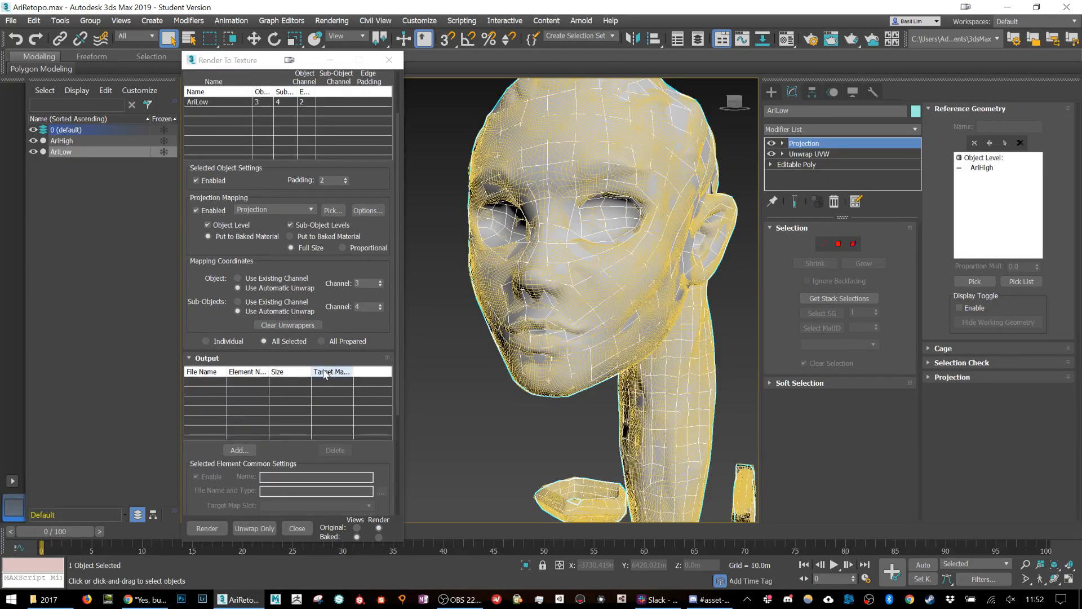
pyautogui.click(242, 451)
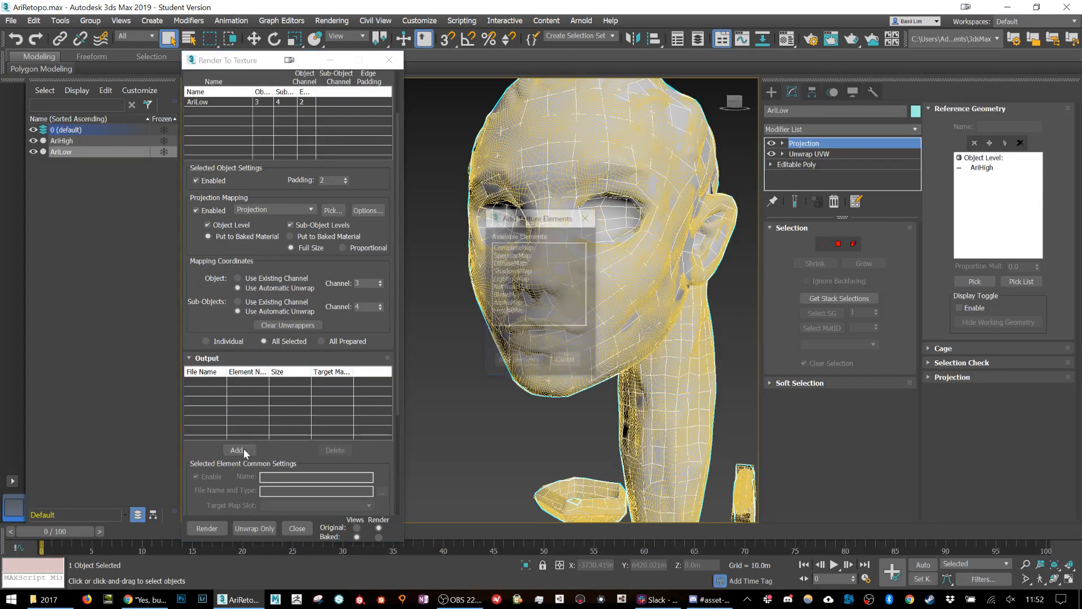
pyautogui.click(513, 286)
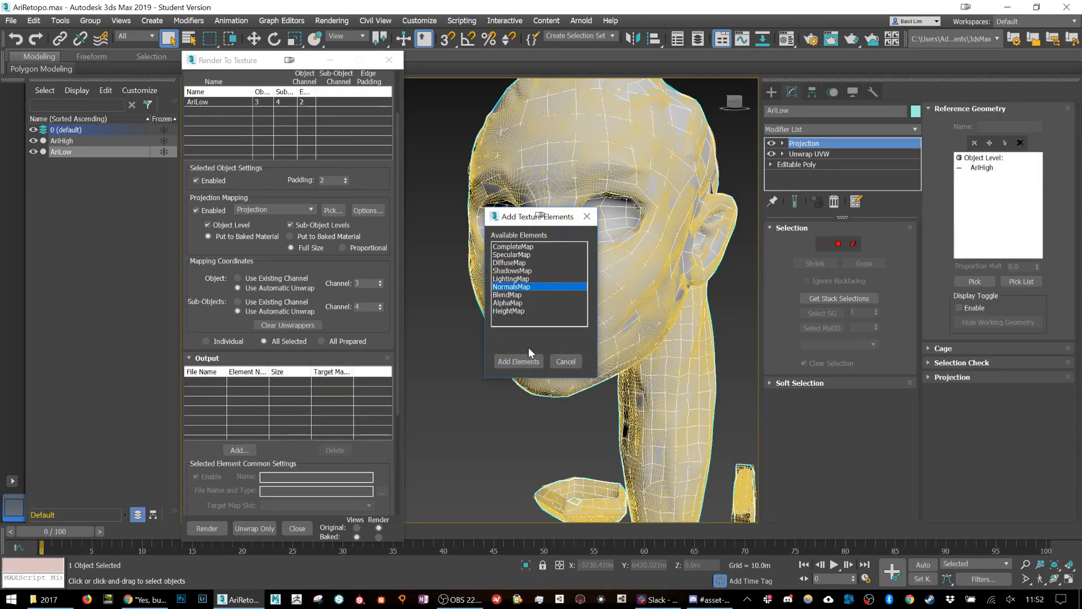
pyautogui.click(519, 361)
# Open the output file settings of the NormalsMap element and set the file type to PNG Image File
pyautogui.scroll(-2, 247, 448)
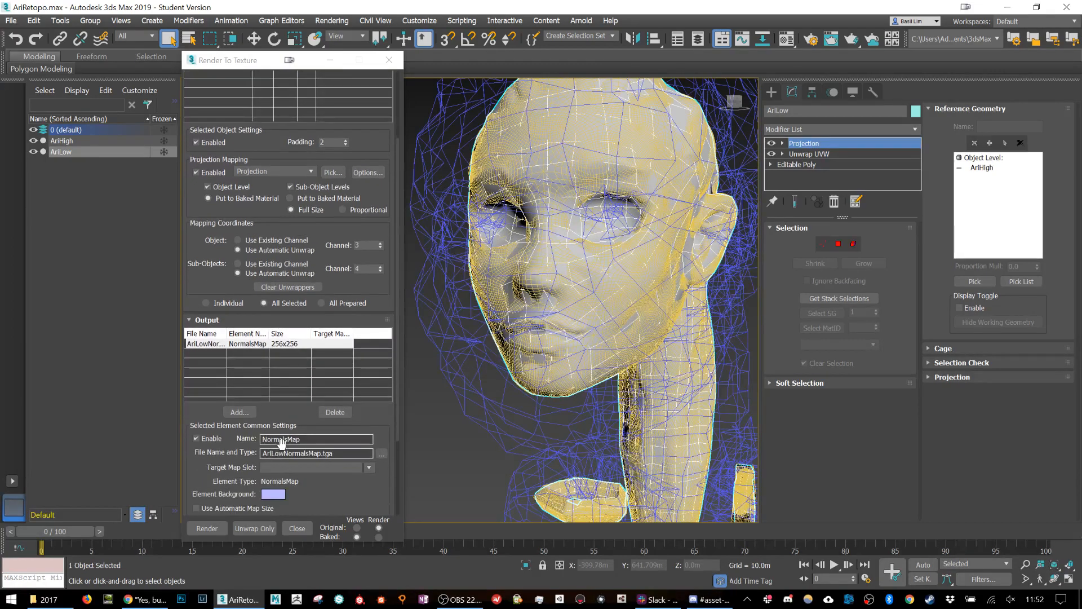
pyautogui.click(382, 454)
pyautogui.click(471, 346)
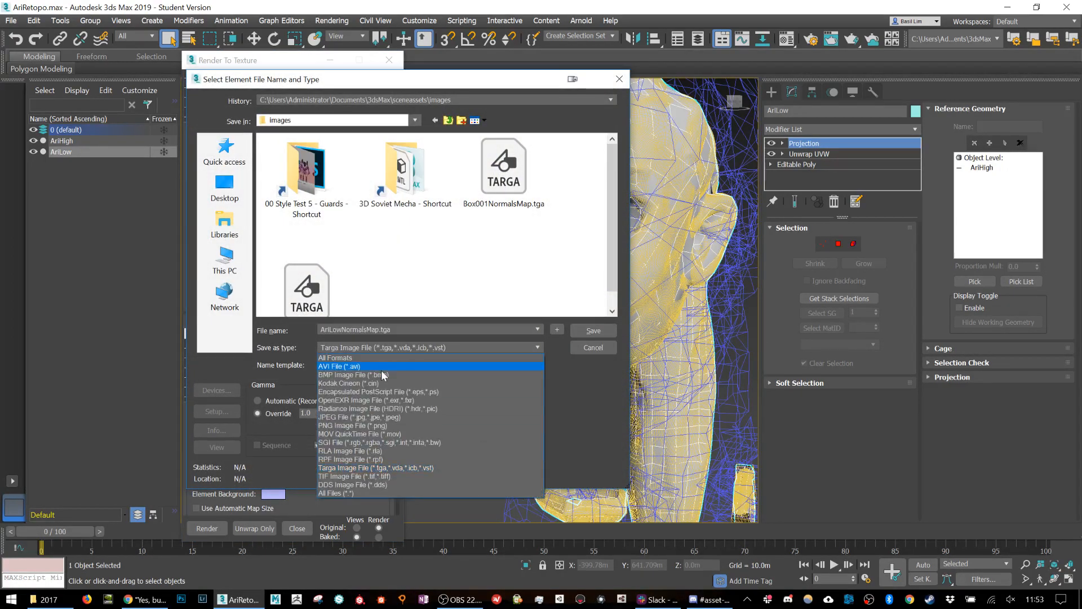
pyautogui.click(378, 426)
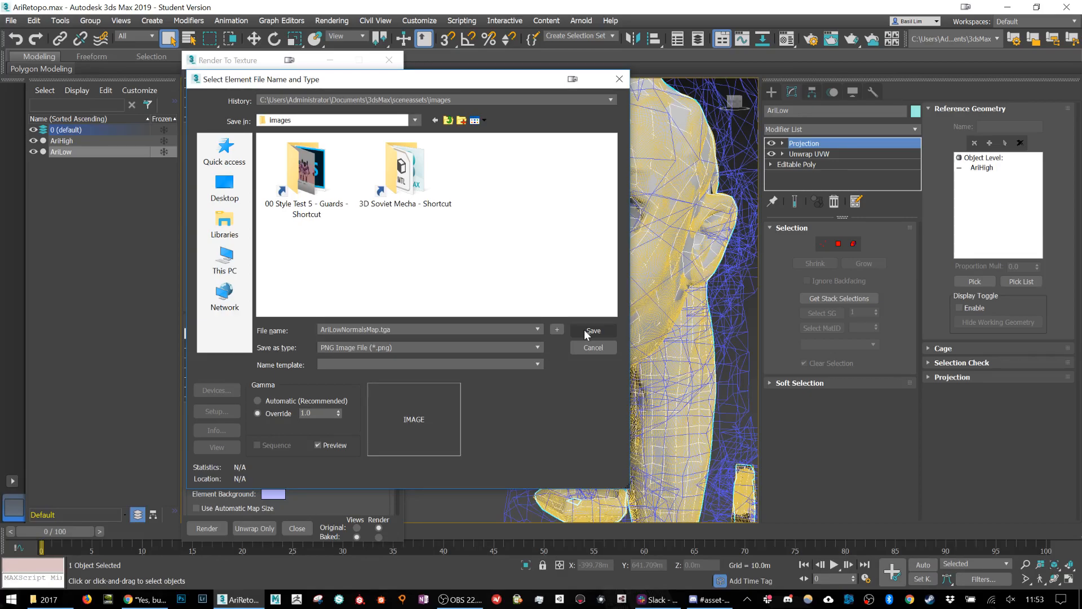
# Choose the AriHightoLowPoly folder, reached through the Asset Design 2 2018 desktop shortcut, as the normal map's save location
pyautogui.click(224, 186)
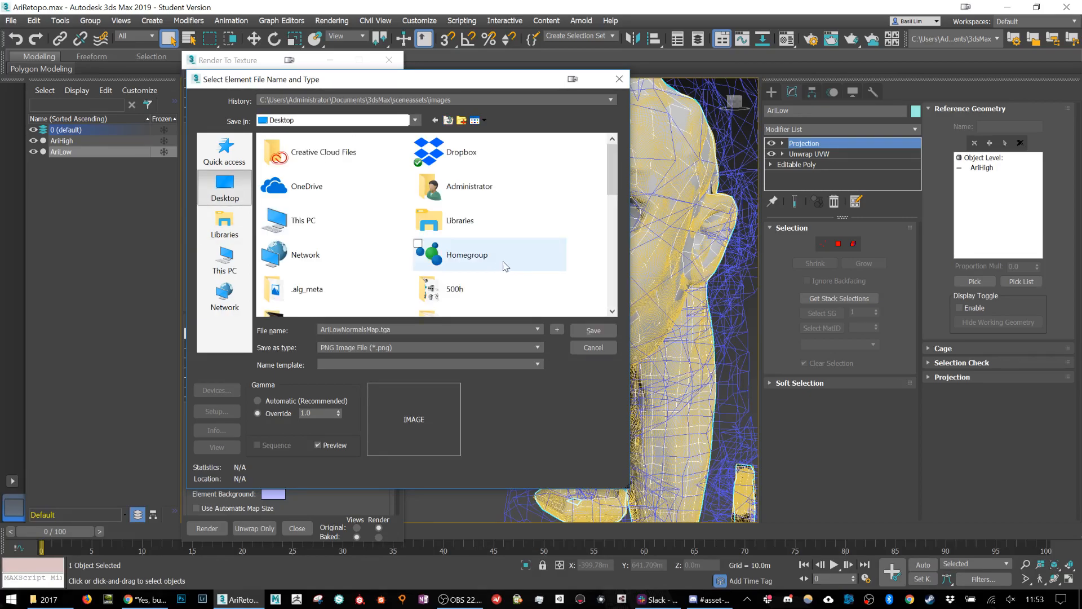
pyautogui.scroll(-5, 505, 266)
pyautogui.scroll(-2, 496, 265)
pyautogui.scroll(3, 496, 265)
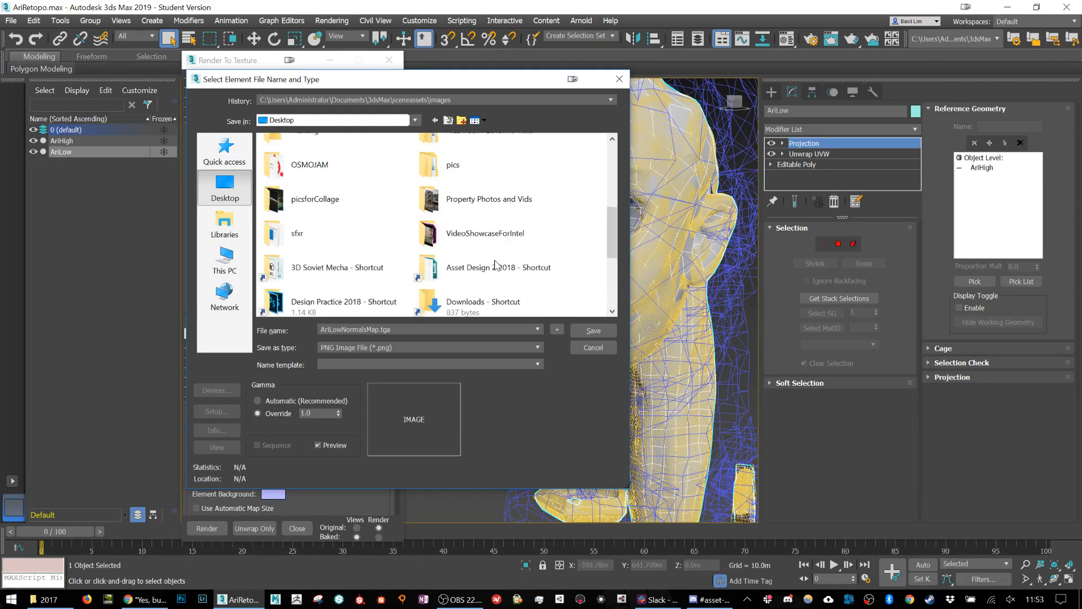
pyautogui.scroll(-3, 496, 225)
pyautogui.doubleClick(495, 190)
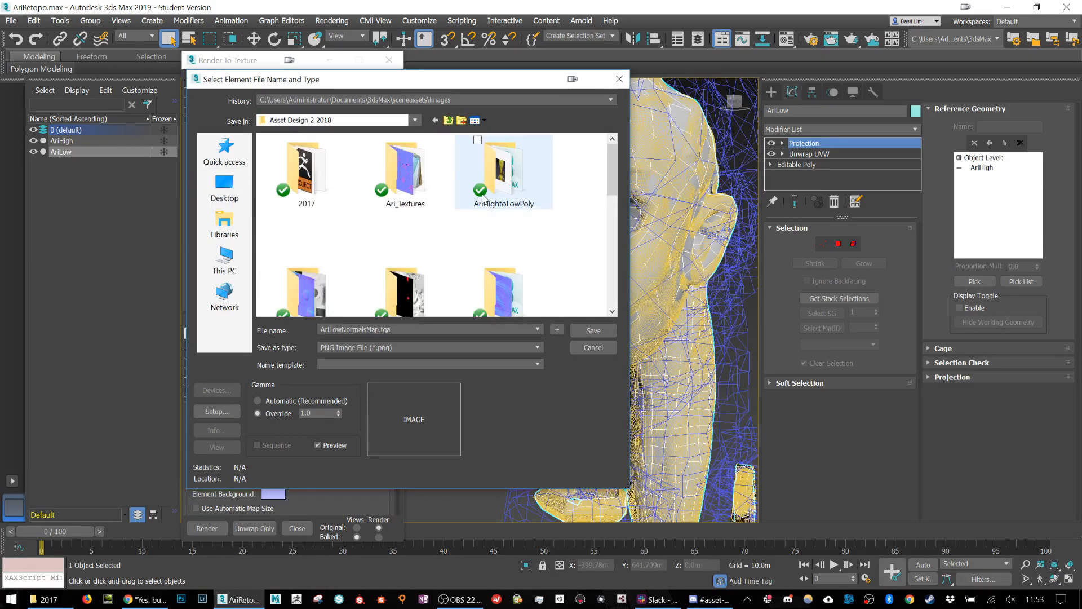
pyautogui.doubleClick(484, 193)
# Remove the .tga extension so the output file is named AriLowNormalsMap, and accept the PNG configuration
pyautogui.click(472, 329)
pyautogui.click(472, 329)
pyautogui.press('BackSpace')
pyautogui.press('BackSpace')
pyautogui.press('BackSpace')
pyautogui.press('BackSpace')
pyautogui.press('Return')
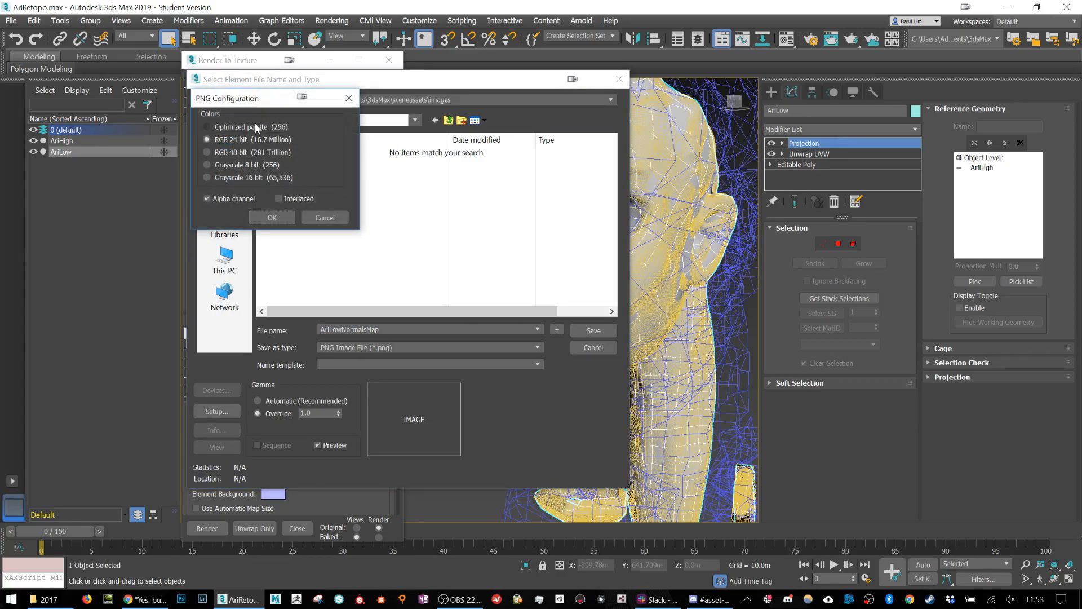
pyautogui.click(258, 126)
pyautogui.click(278, 214)
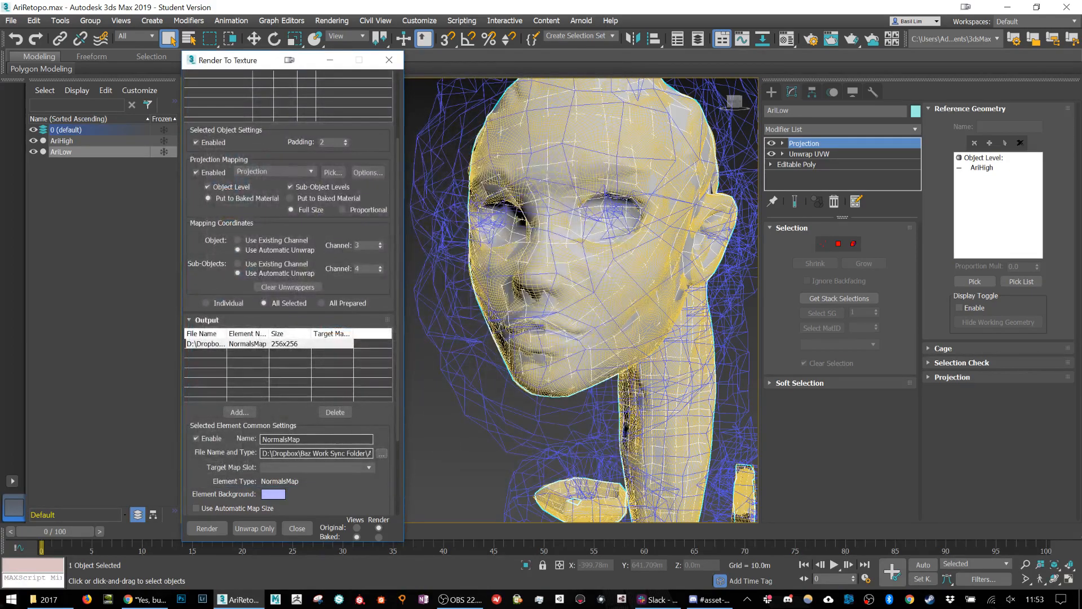
# Set the normal map size to 2048x2048 and make the object and sub-object mapping coordinates use existing channel 1
pyautogui.scroll(-2, 357, 488)
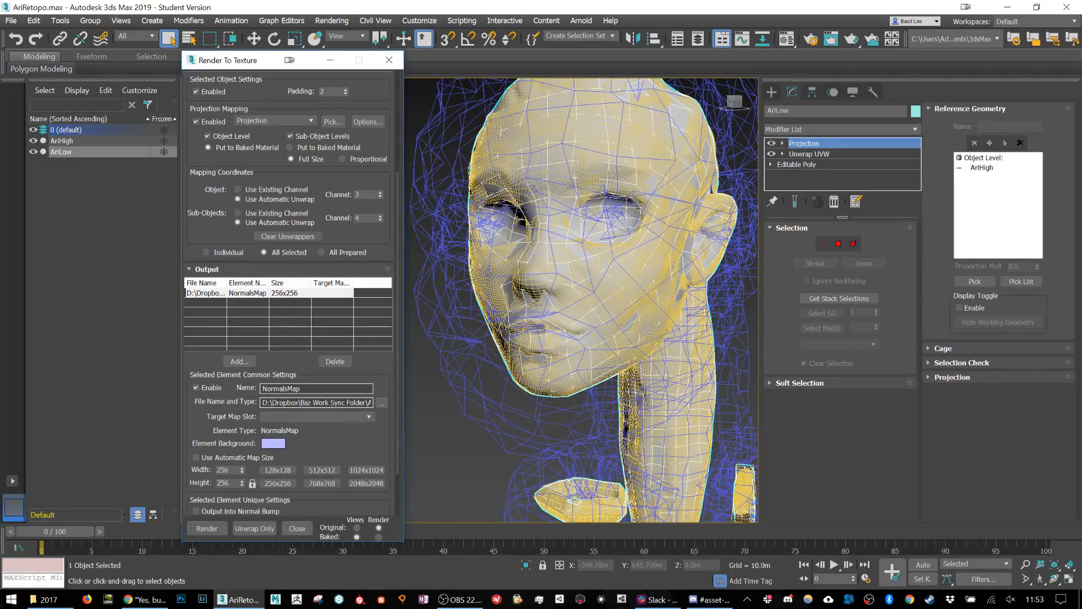
pyautogui.click(369, 485)
pyautogui.click(291, 191)
pyautogui.click(292, 191)
pyautogui.click(286, 214)
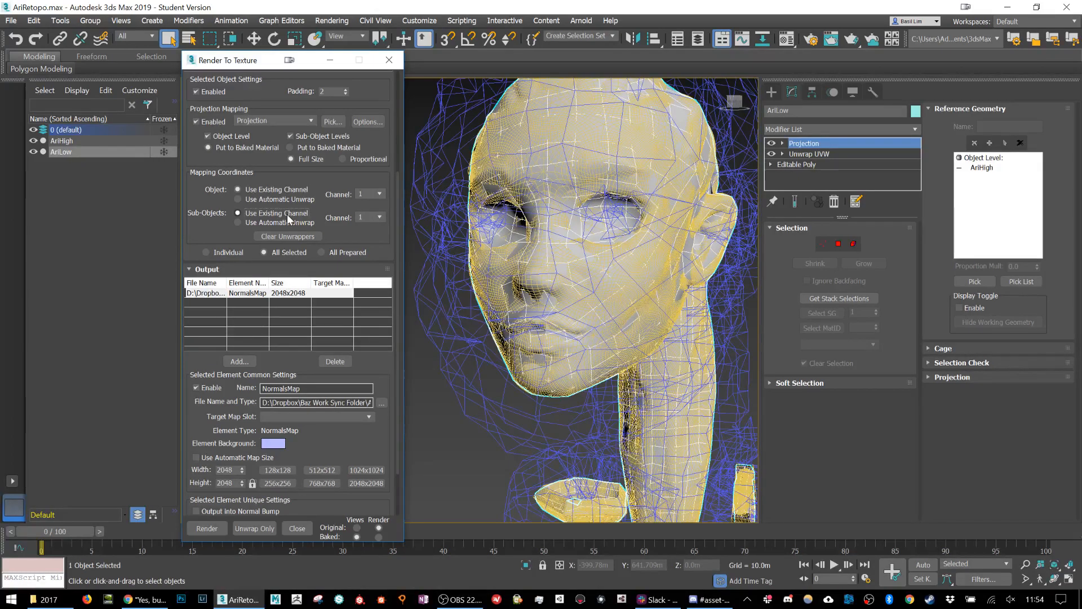
pyautogui.click(285, 189)
# Review the mapping and output settings and the list of texture elements available for baking
pyautogui.scroll(1, 275, 185)
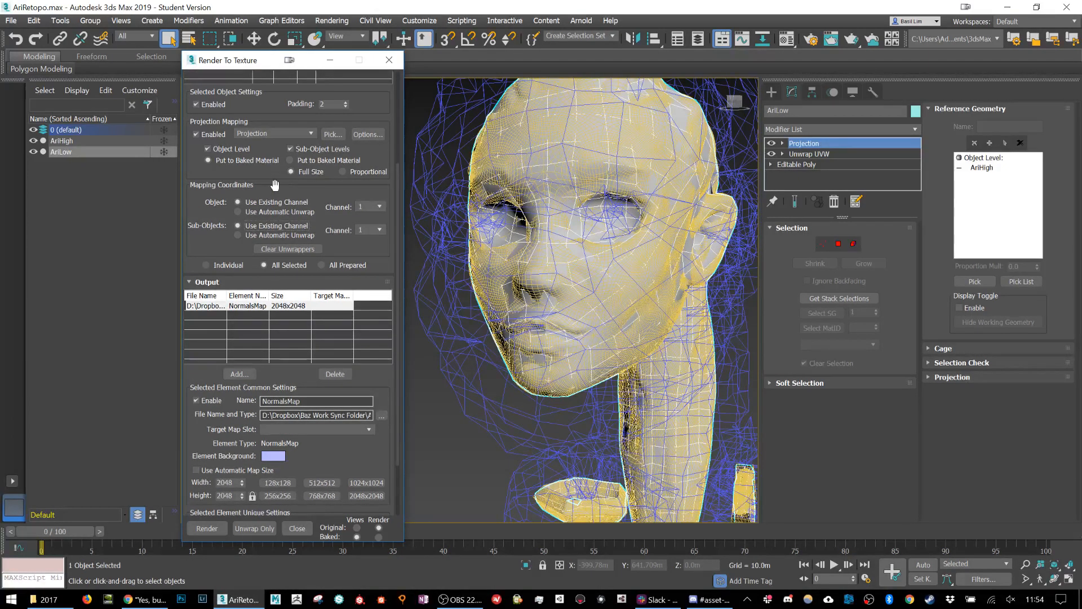
pyautogui.scroll(3, 275, 185)
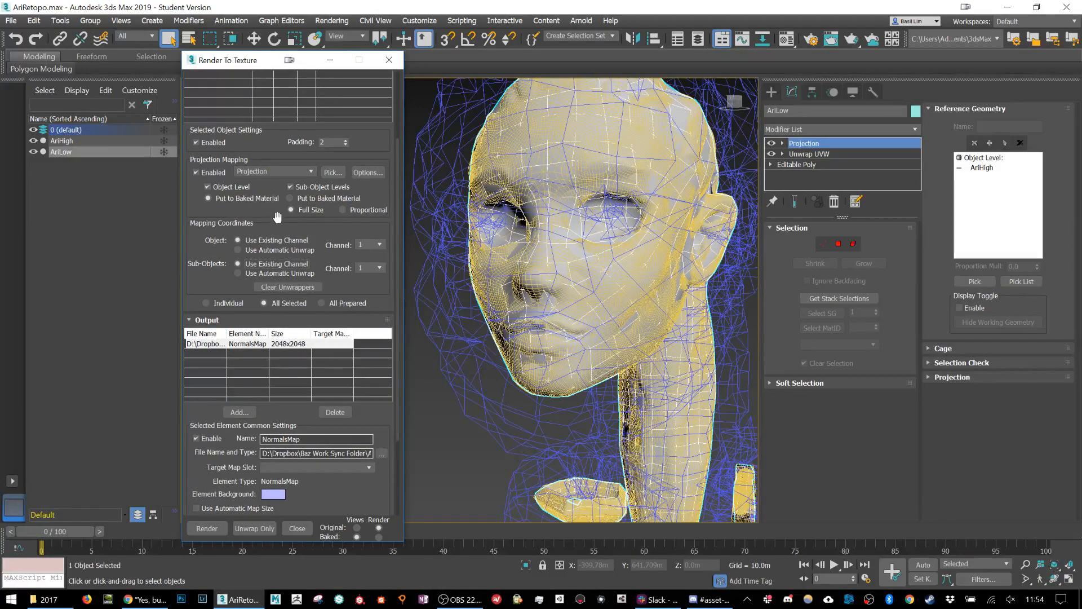
pyautogui.scroll(-7, 276, 217)
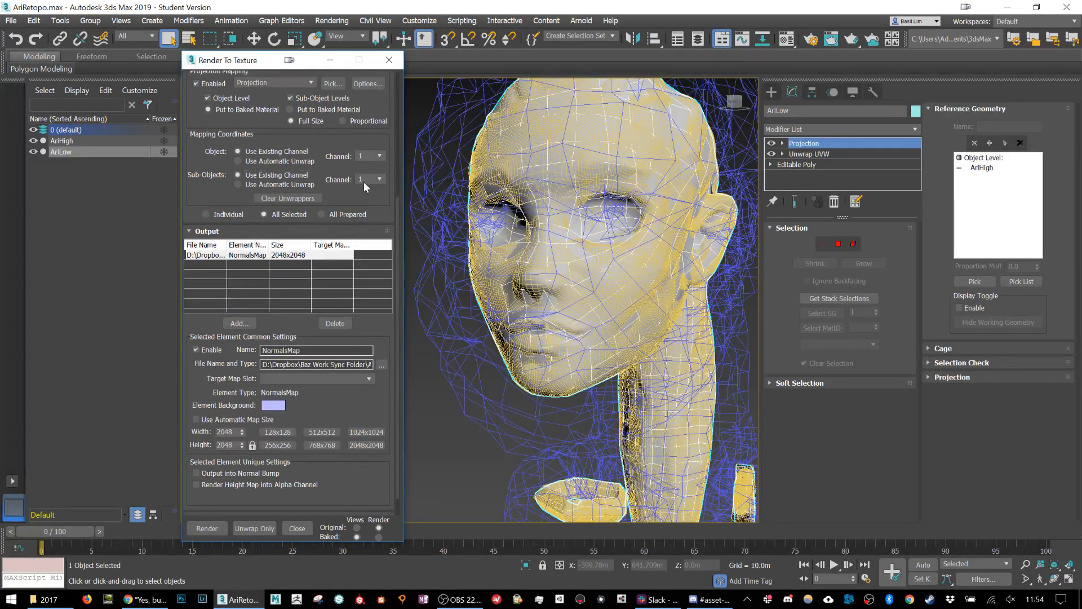
pyautogui.scroll(-2, 244, 331)
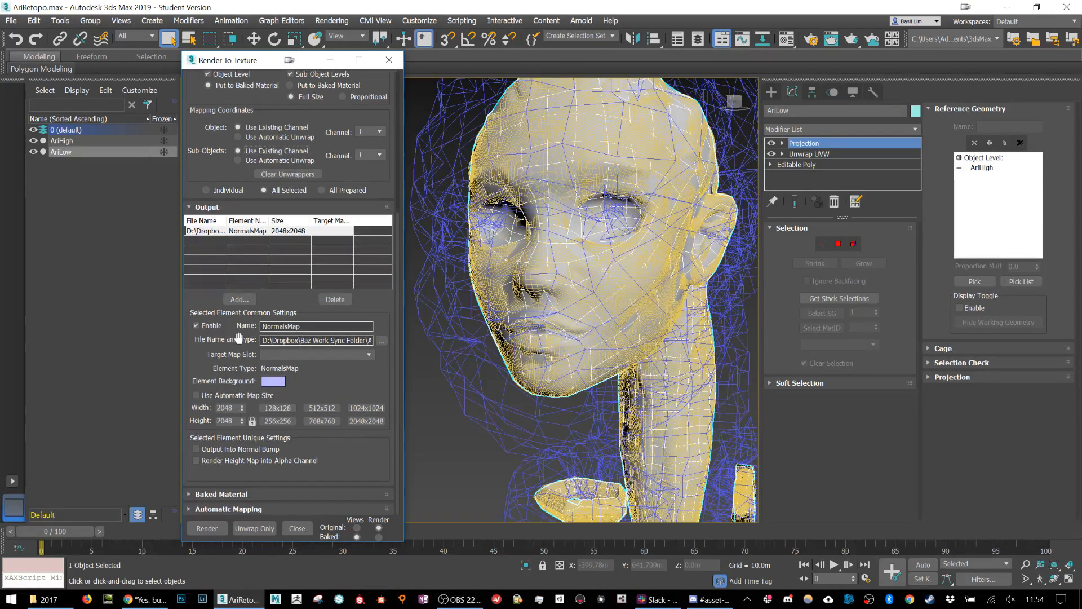
pyautogui.click(240, 301)
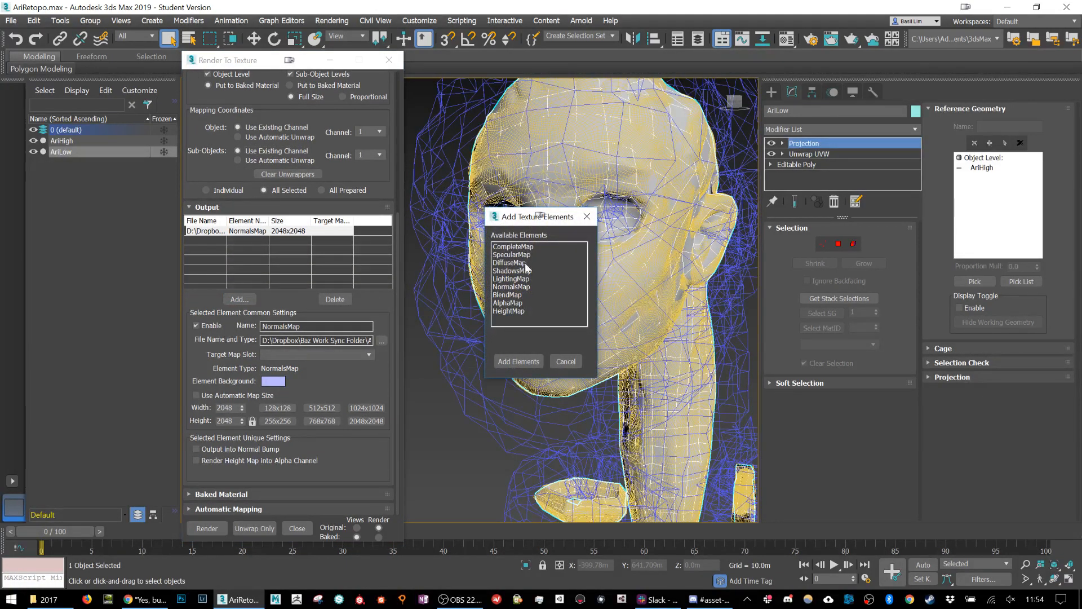
pyautogui.click(563, 362)
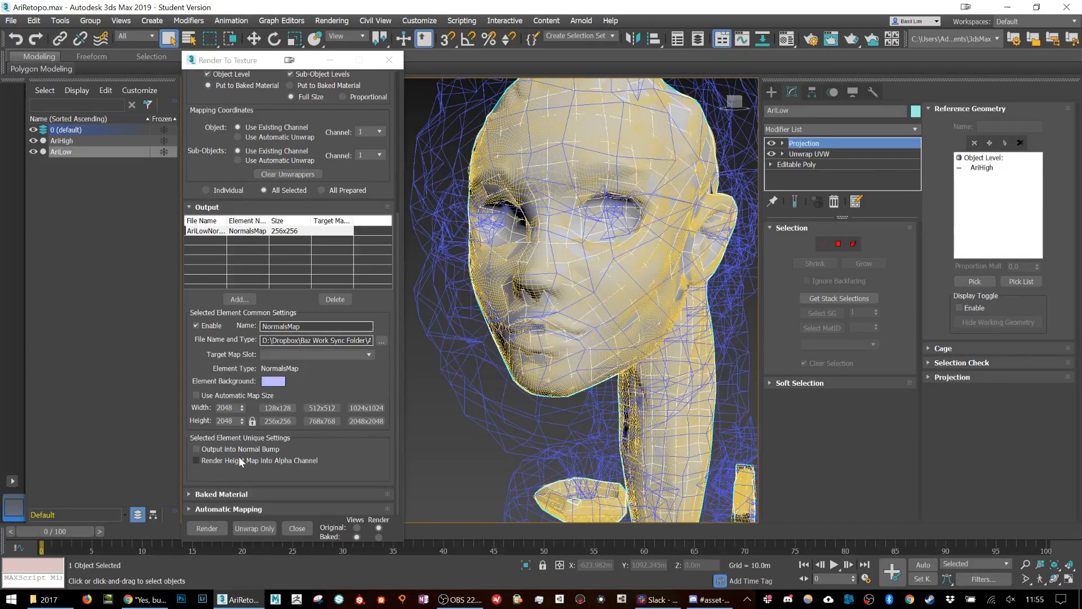
# Enable Output into Normal Bump for the NormalsMap element and set its map size to 2048x2048
pyautogui.click(253, 449)
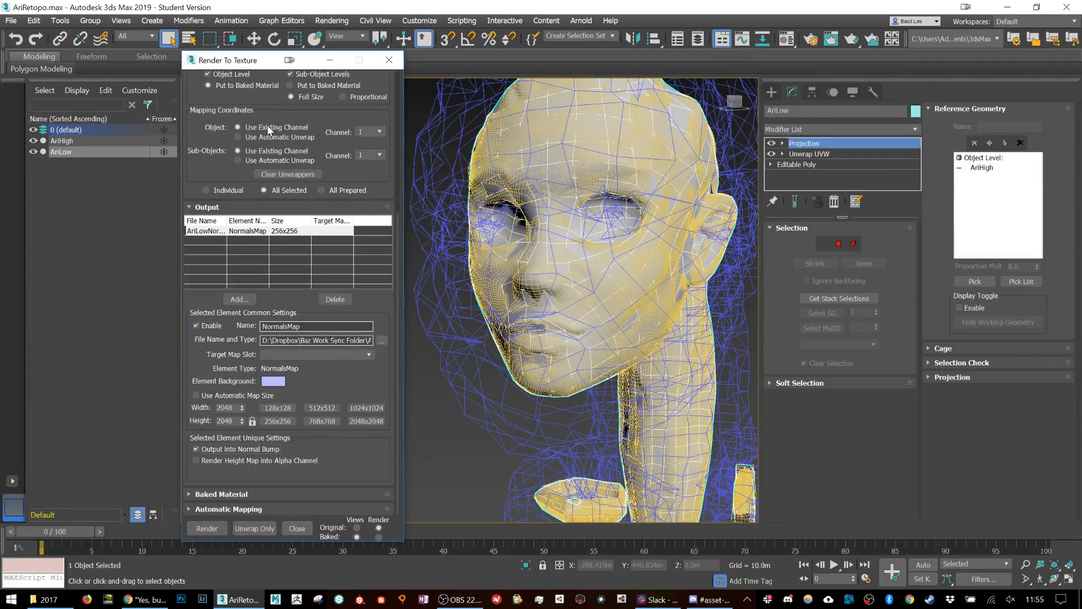
pyautogui.click(246, 232)
pyautogui.click(372, 422)
# Expand the Projection modifier's Cage settings and examine how the cage surrounds the head, hair and underarm area
pyautogui.scroll(1, 331, 428)
pyautogui.scroll(-1, 331, 428)
pyautogui.scroll(-2, 661, 341)
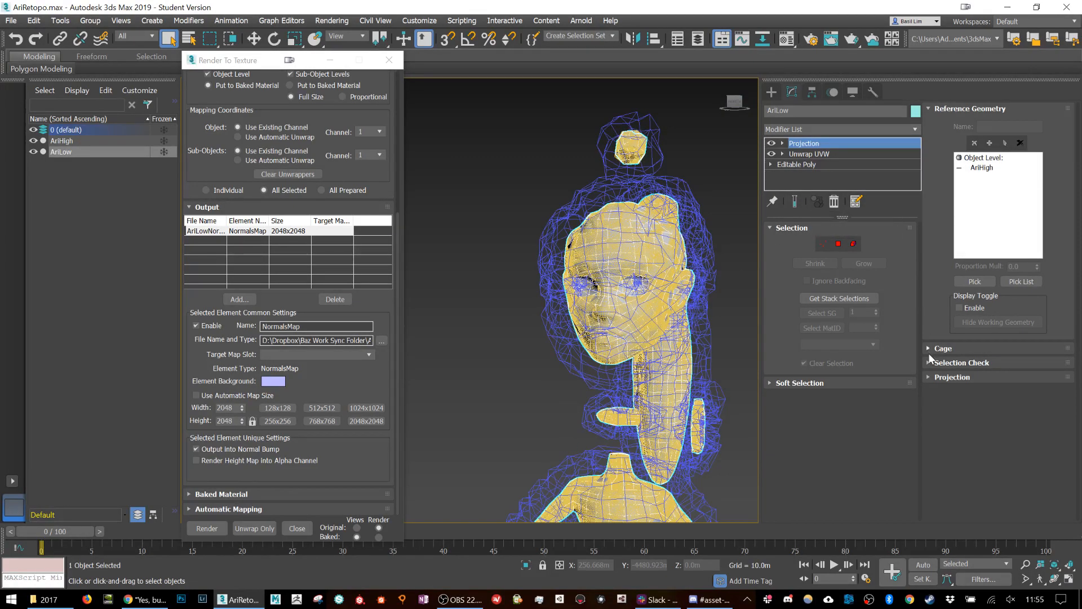
pyautogui.click(942, 348)
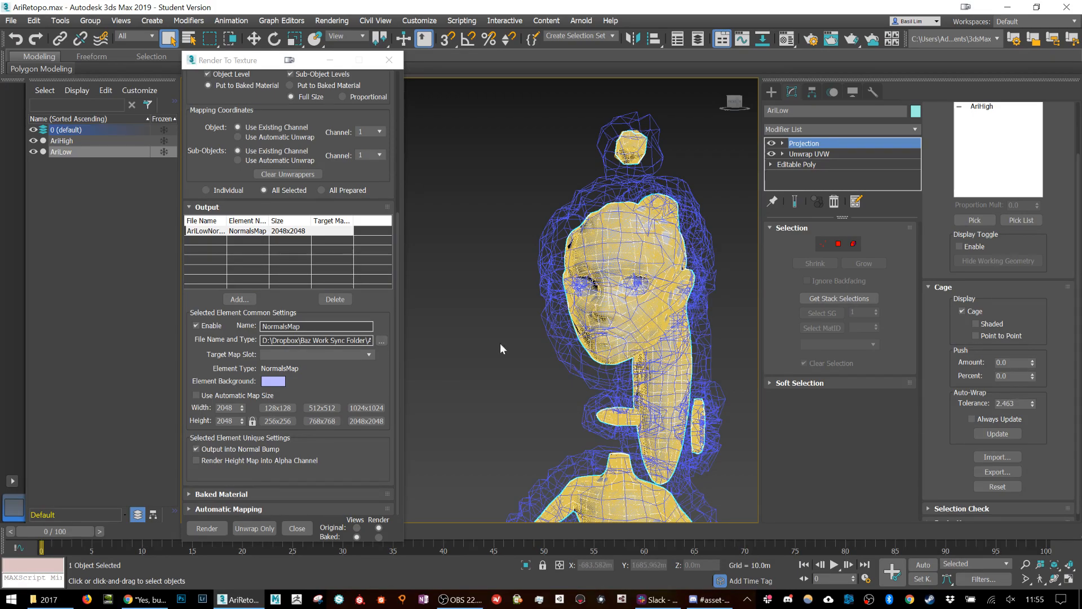
pyautogui.moveTo(561, 394); pyautogui.dragTo(538, 237, button='middle')
pyautogui.keyDown('alt'); pyautogui.moveTo(676, 316); pyautogui.dragTo(703, 326, button='middle'); pyautogui.keyUp('alt')
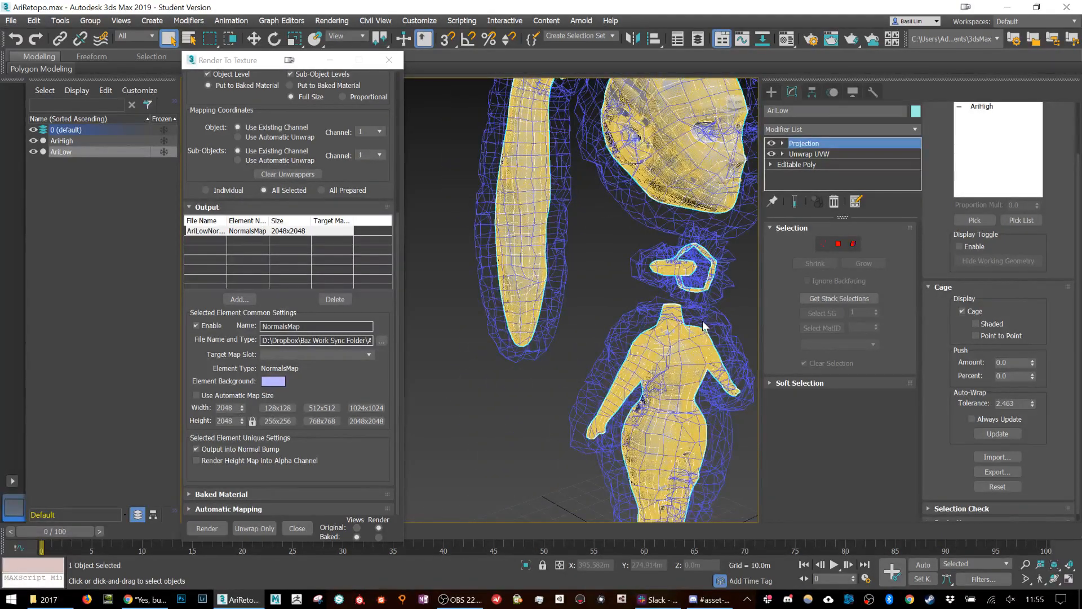
pyautogui.moveTo(614, 280)
pyautogui.mouseDown(button='middle')
pyautogui.moveTo(602, 418)
pyautogui.moveTo(602, 291)
pyautogui.mouseUp(button='middle')
pyautogui.keyDown('alt'); pyautogui.moveTo(664, 446); pyautogui.dragTo(632, 439, button='middle'); pyautogui.keyUp('alt')
pyautogui.scroll(5, 554, 358)
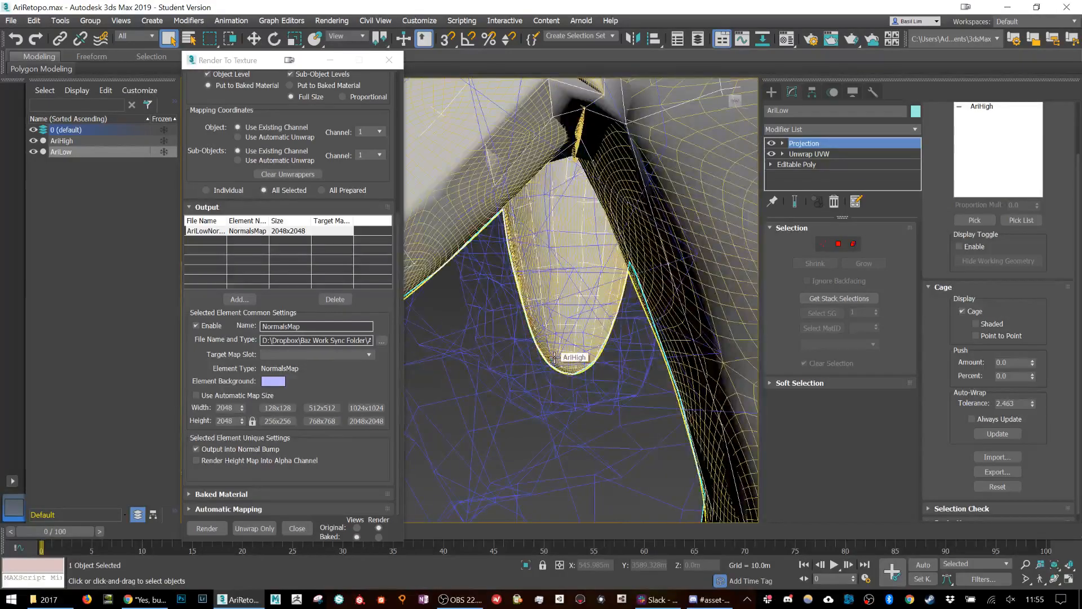
pyautogui.scroll(-5, 555, 357)
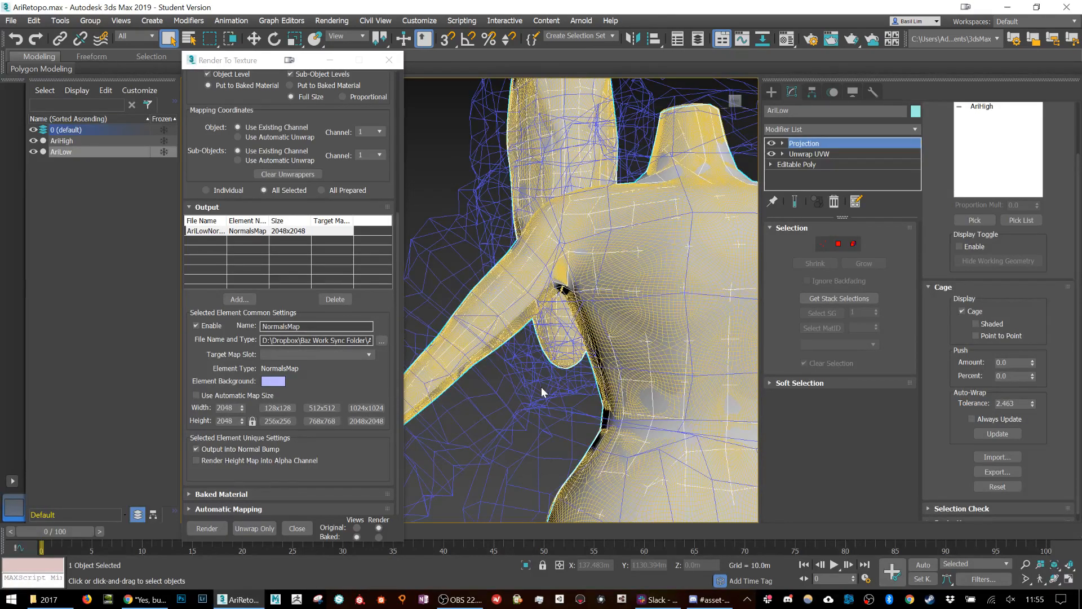
# Reset the projection cage on AriLow
pyautogui.click(1011, 486)
pyautogui.scroll(-2, 653, 243)
pyautogui.scroll(-2, 653, 243)
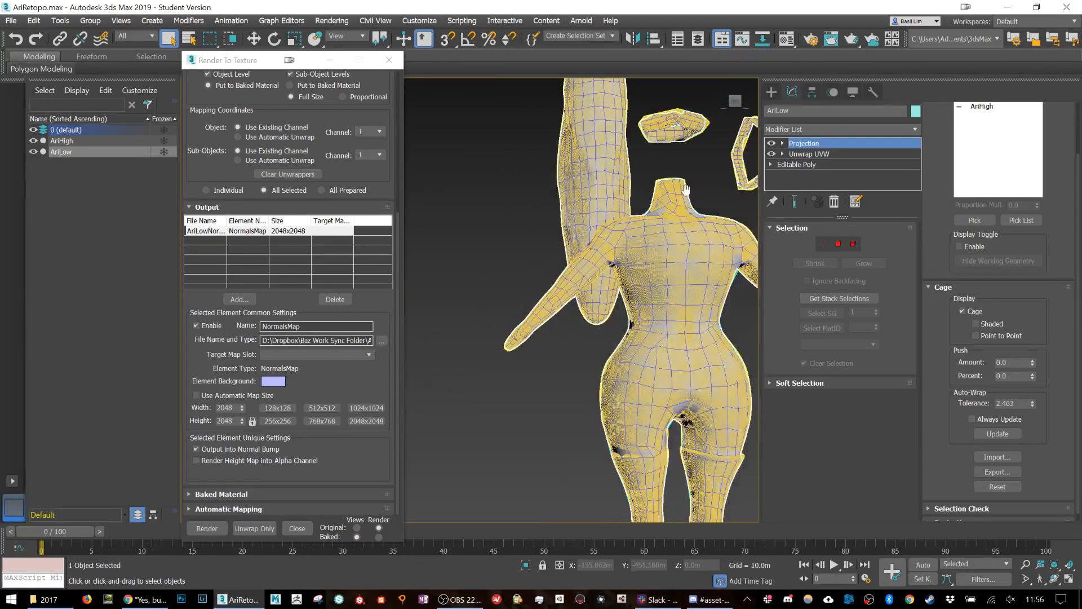
# Push the projection cage slightly outward so it surrounds the low-poly and high-poly meshes
pyautogui.moveTo(685, 188); pyautogui.dragTo(676, 406, button='middle')
pyautogui.scroll(3, 620, 200)
pyautogui.scroll(2, 640, 202)
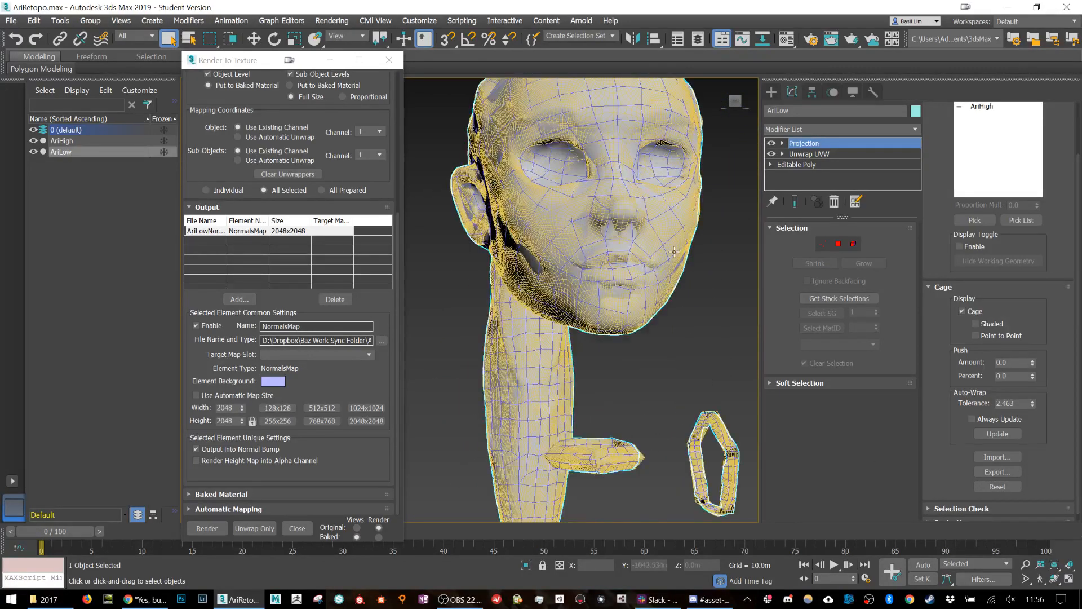
pyautogui.click(1032, 360)
pyautogui.moveTo(1032, 361); pyautogui.dragTo(1034, 314)
pyautogui.rightClick(1034, 314)
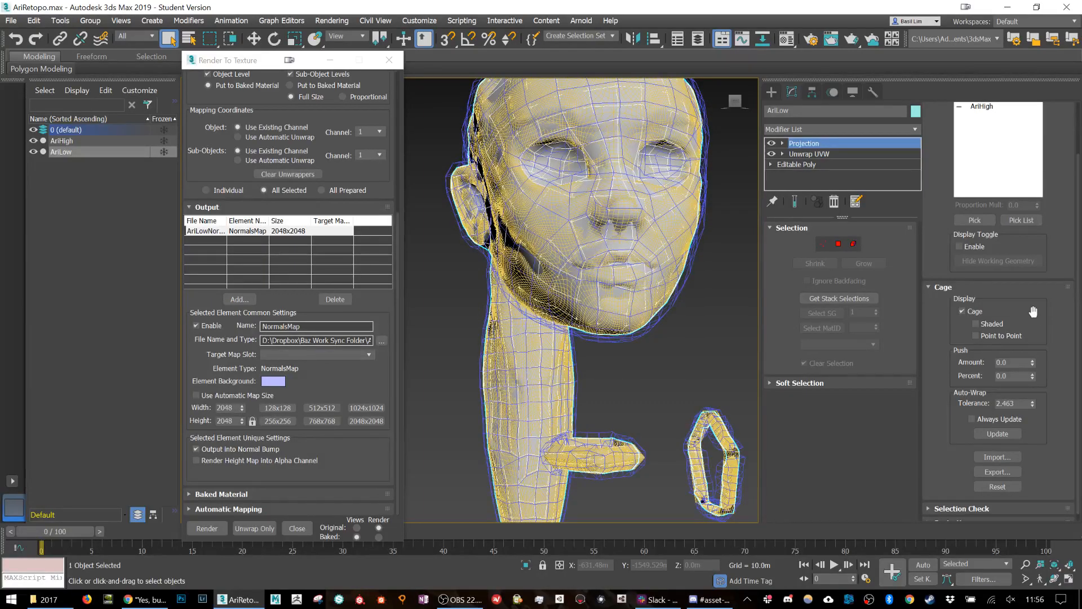
# Examine the fit of the pushed cage around the face, ponytail and body
pyautogui.scroll(4, 619, 325)
pyautogui.scroll(3, 618, 325)
pyautogui.scroll(-3, 628, 321)
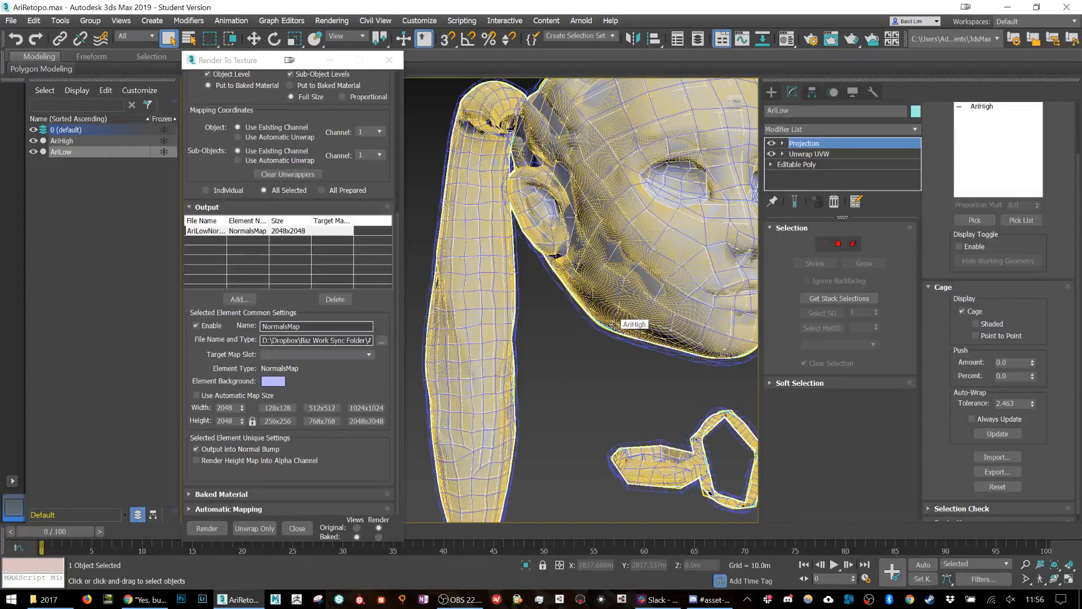
pyautogui.scroll(-6, 616, 347)
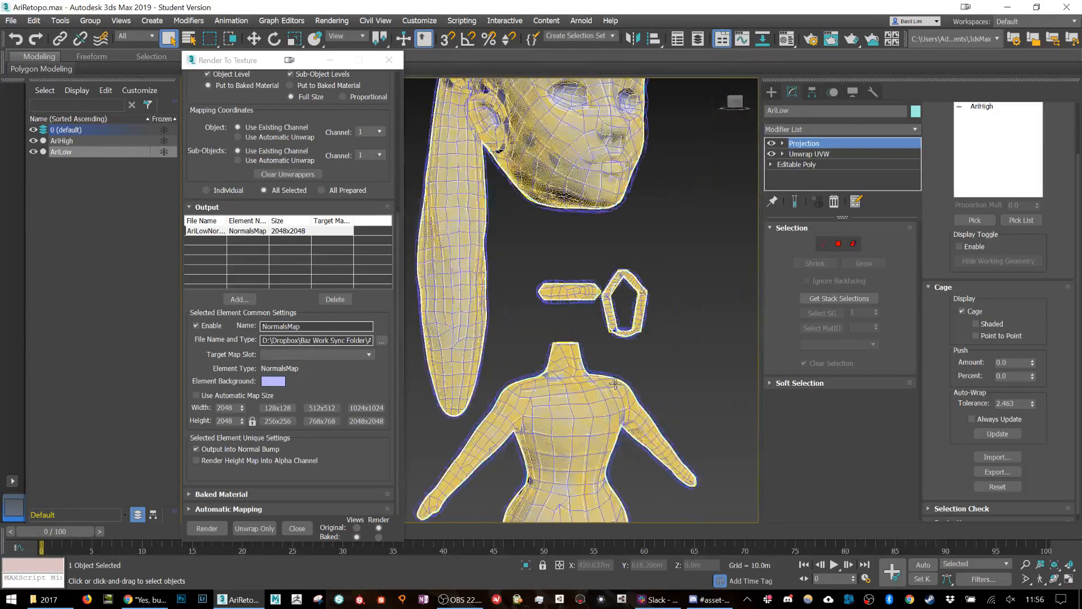
pyautogui.scroll(2, 634, 371)
pyautogui.keyDown('alt'); pyautogui.moveTo(635, 372); pyautogui.dragTo(644, 404, button='middle'); pyautogui.keyUp('alt')
pyautogui.moveTo(596, 307); pyautogui.dragTo(626, 353, button='middle')
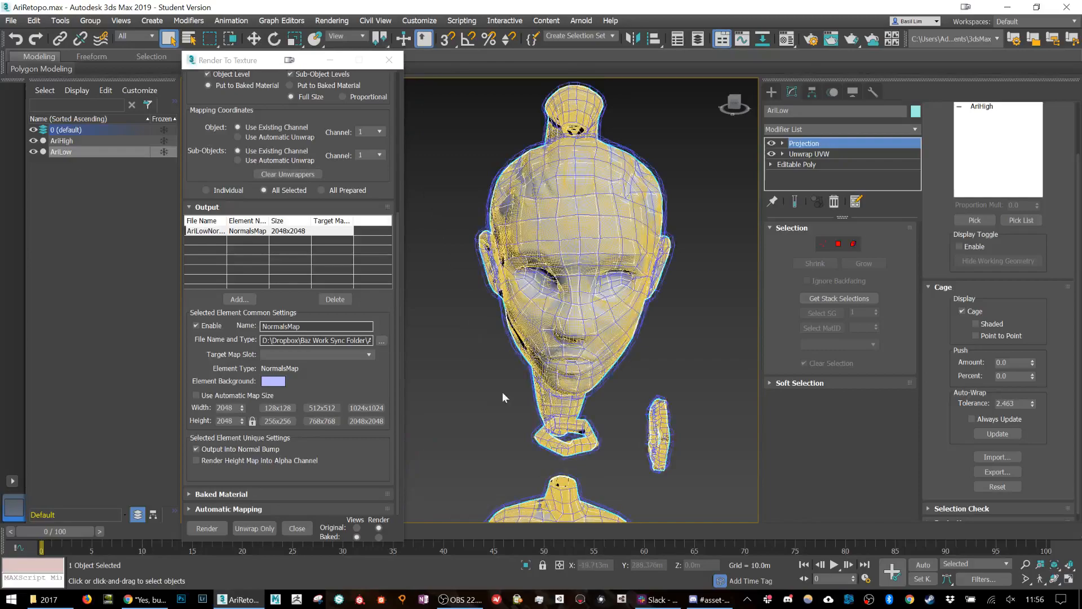
# Bake the 2048x2048 NormalsMap for AriLow without a target map slot and inspect the enlarged render preview for missed areas
pyautogui.click(217, 525)
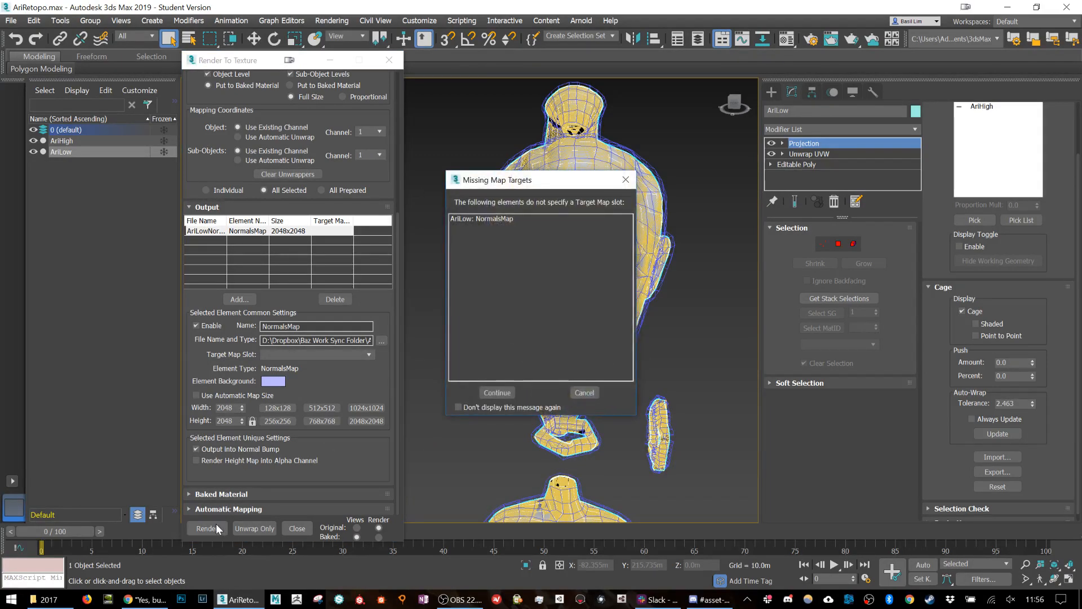
pyautogui.click(503, 394)
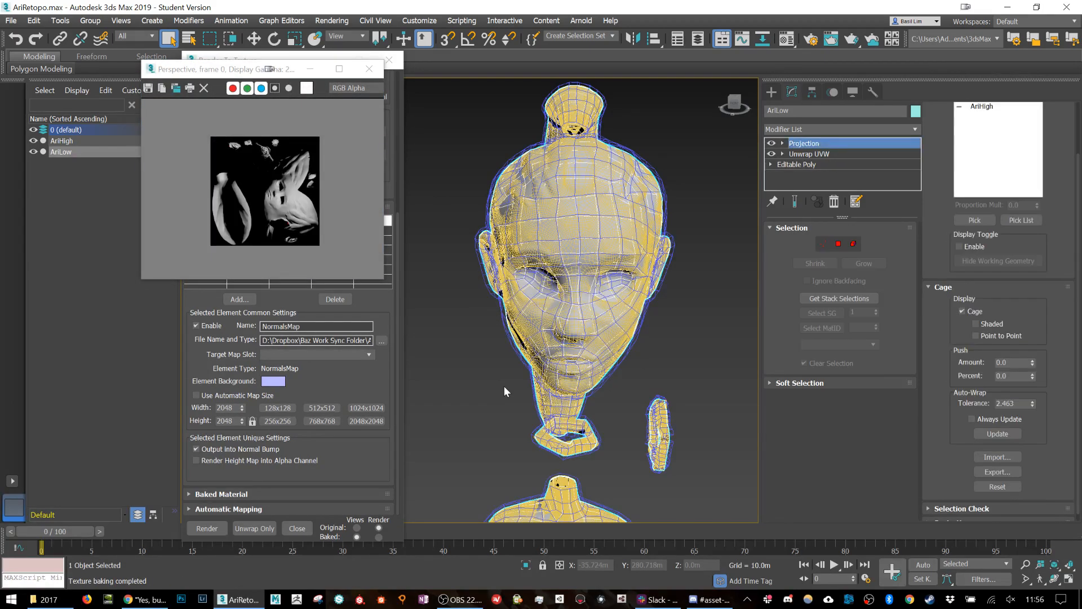
pyautogui.click(339, 68)
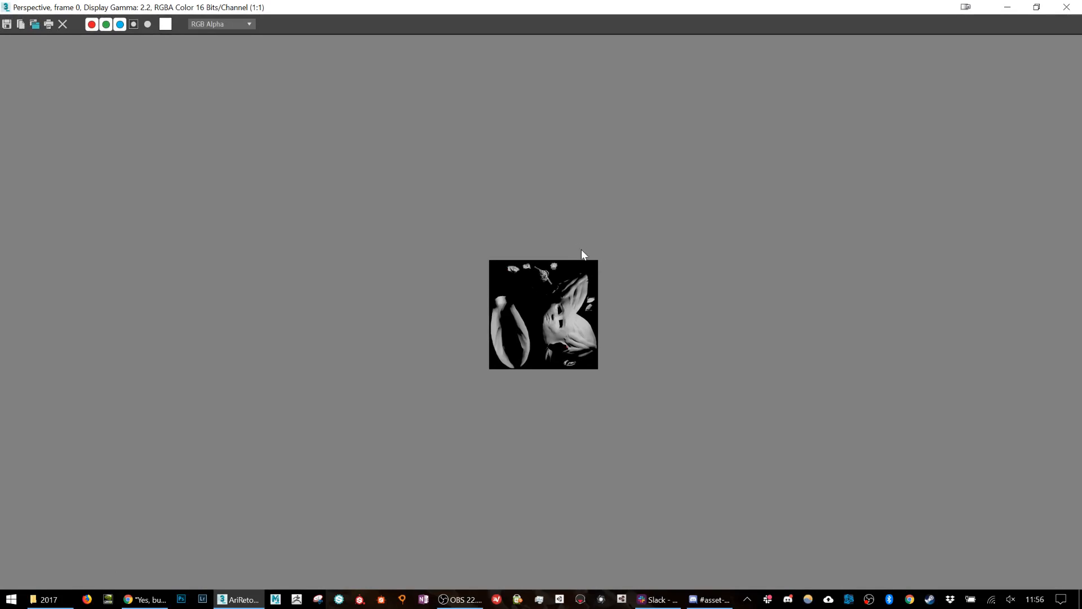
pyautogui.scroll(10, 599, 302)
pyautogui.scroll(-4, 598, 299)
pyautogui.scroll(2, 598, 299)
pyautogui.scroll(-1, 598, 298)
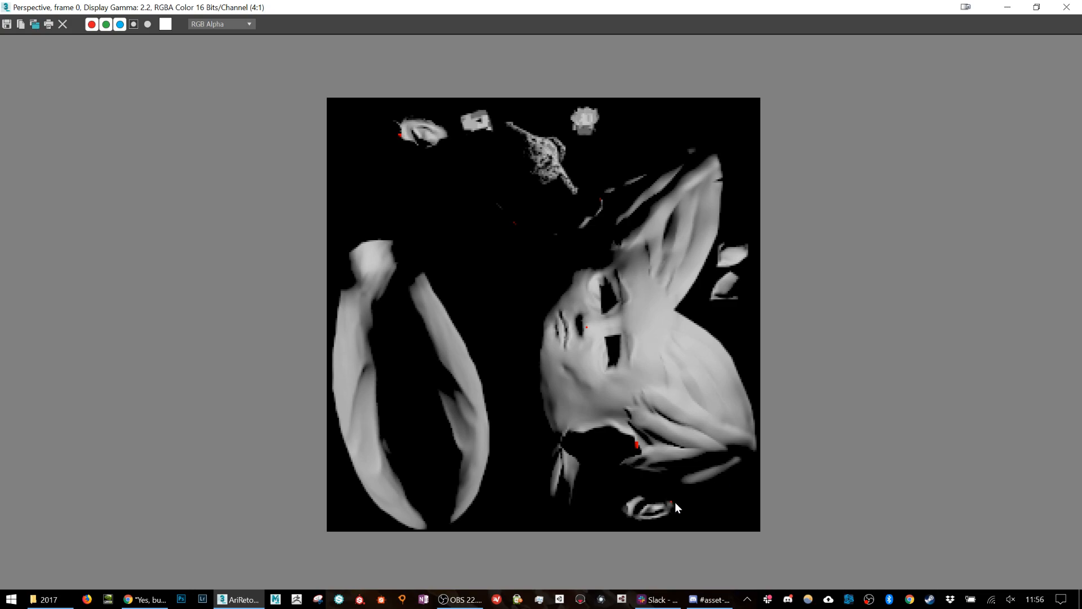
pyautogui.click(1066, 6)
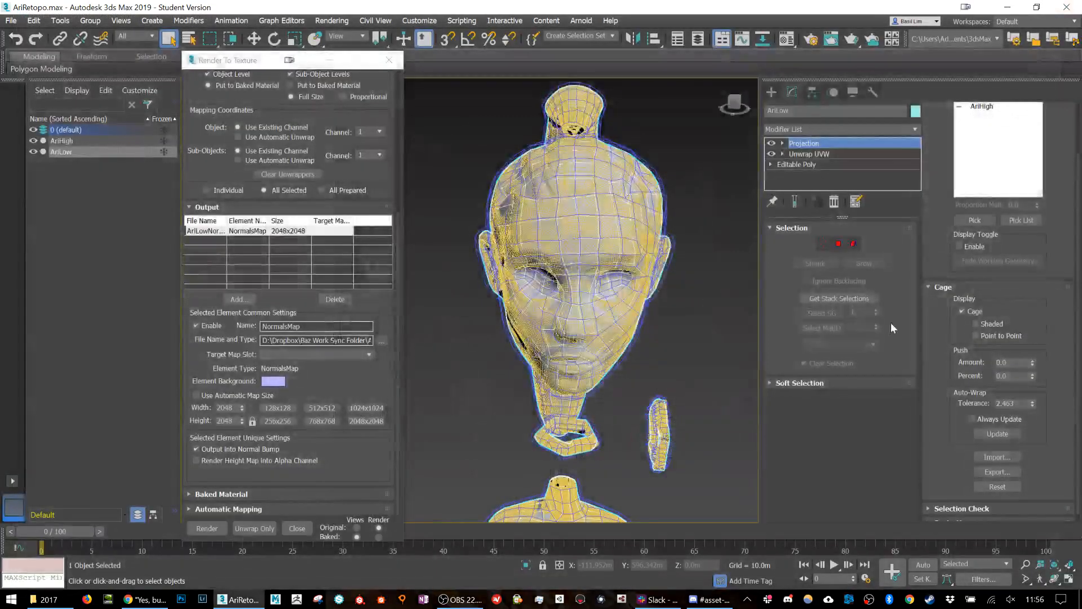
# Examine from the side how AriLow's projection cage fits around the nose, lips and chin
pyautogui.click(1032, 361)
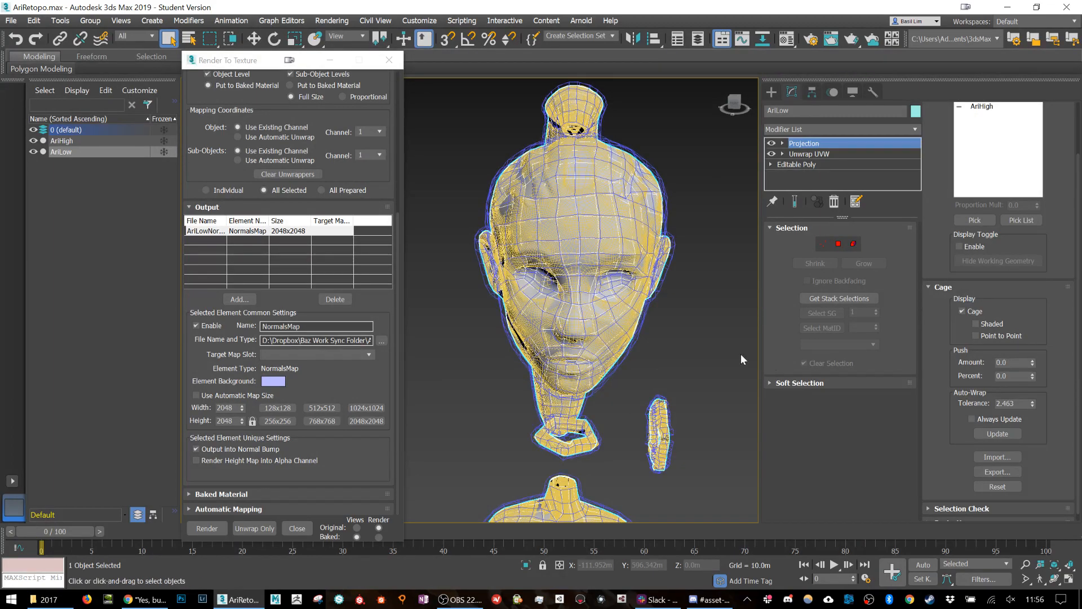
pyautogui.click(557, 296)
pyautogui.keyDown('alt'); pyautogui.moveTo(493, 327); pyautogui.dragTo(727, 263, button='middle'); pyautogui.keyUp('alt')
pyautogui.scroll(5, 715, 244)
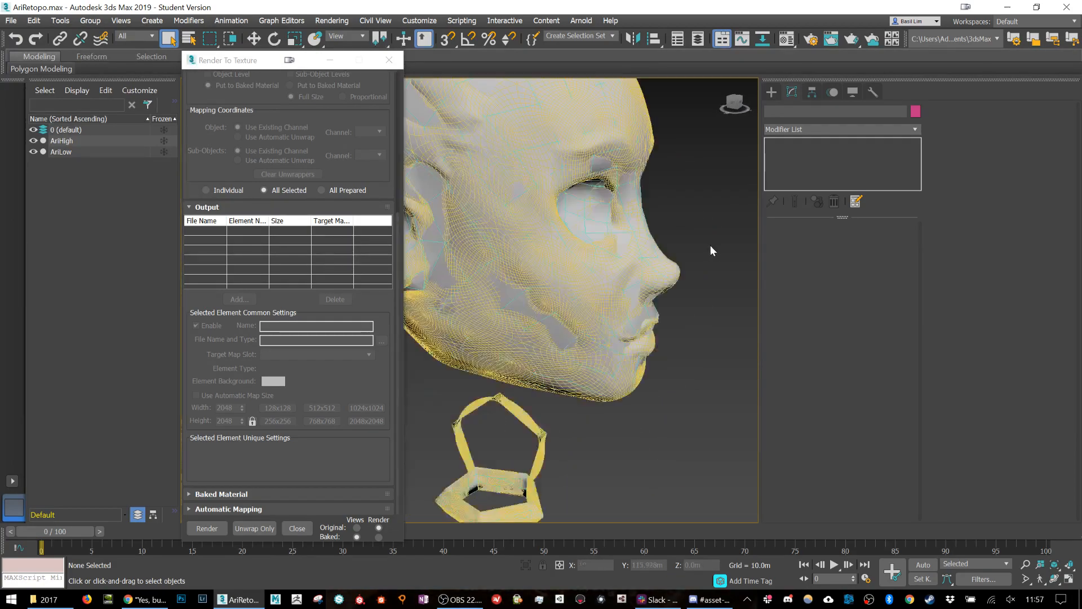
pyautogui.click(74, 152)
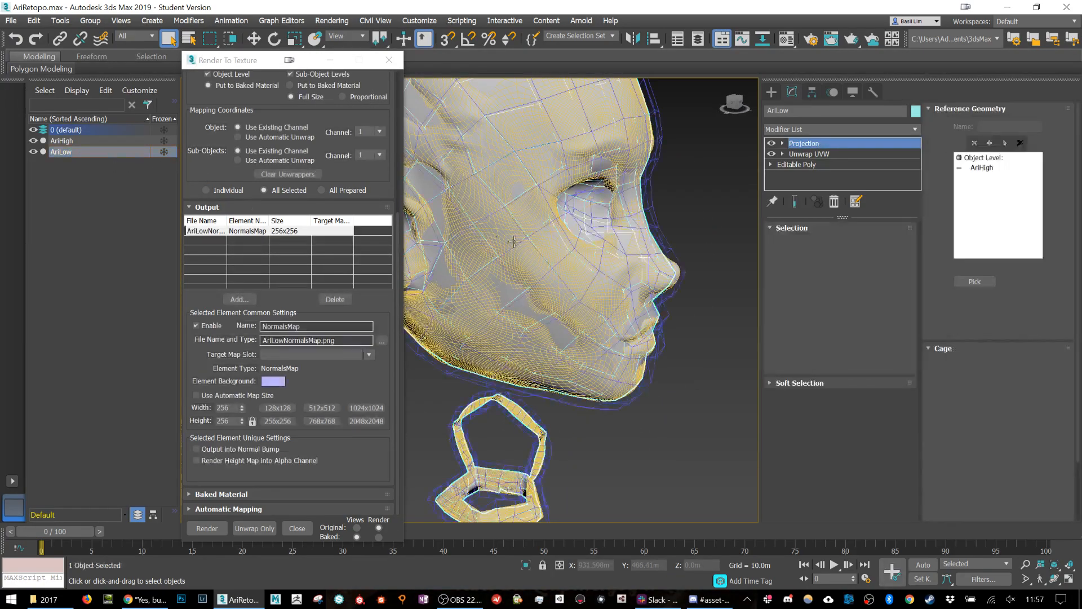
pyautogui.keyDown('alt'); pyautogui.moveTo(654, 271); pyautogui.dragTo(709, 216, button='middle'); pyautogui.keyUp('alt')
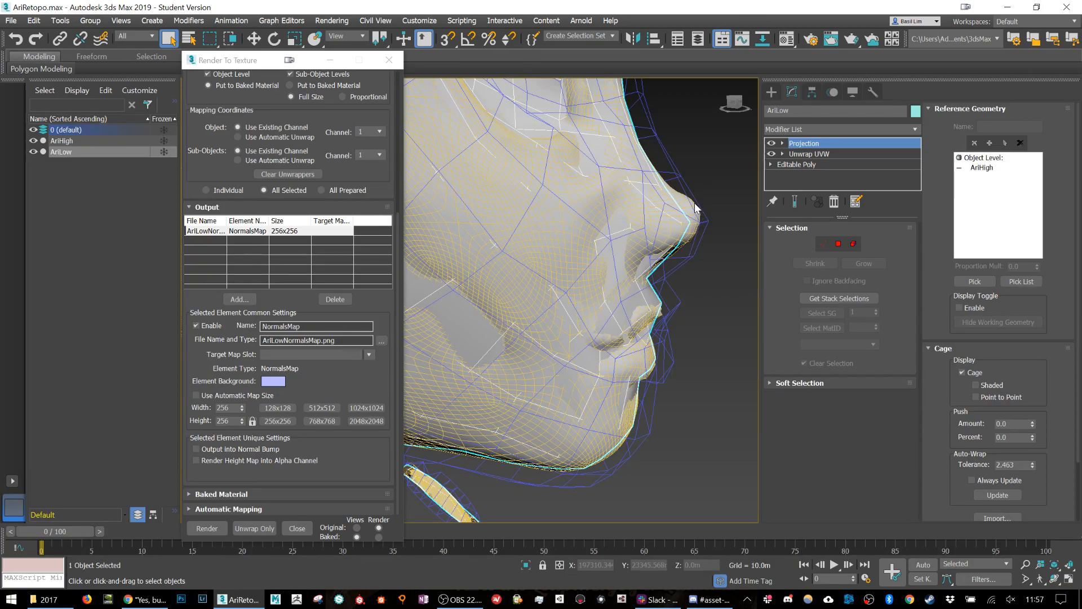
# Bake AriLow's normal map at 256x256, overwriting AriLowNormalsMap.png with the overwrite message turned off, and inspect the enlarged preview
pyautogui.click(207, 529)
pyautogui.click(496, 394)
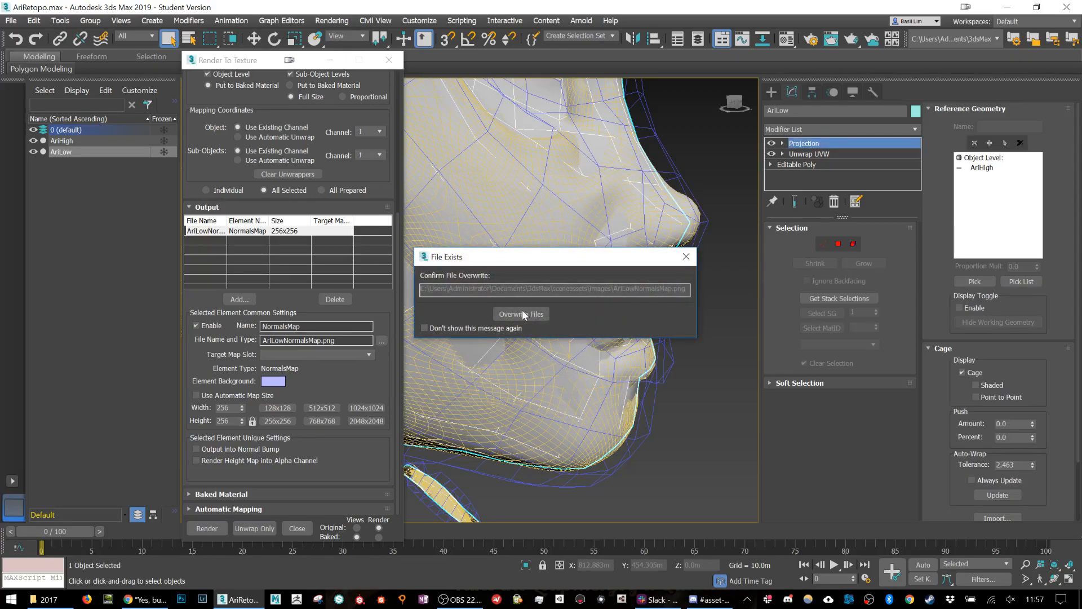
pyautogui.click(475, 328)
pyautogui.click(521, 314)
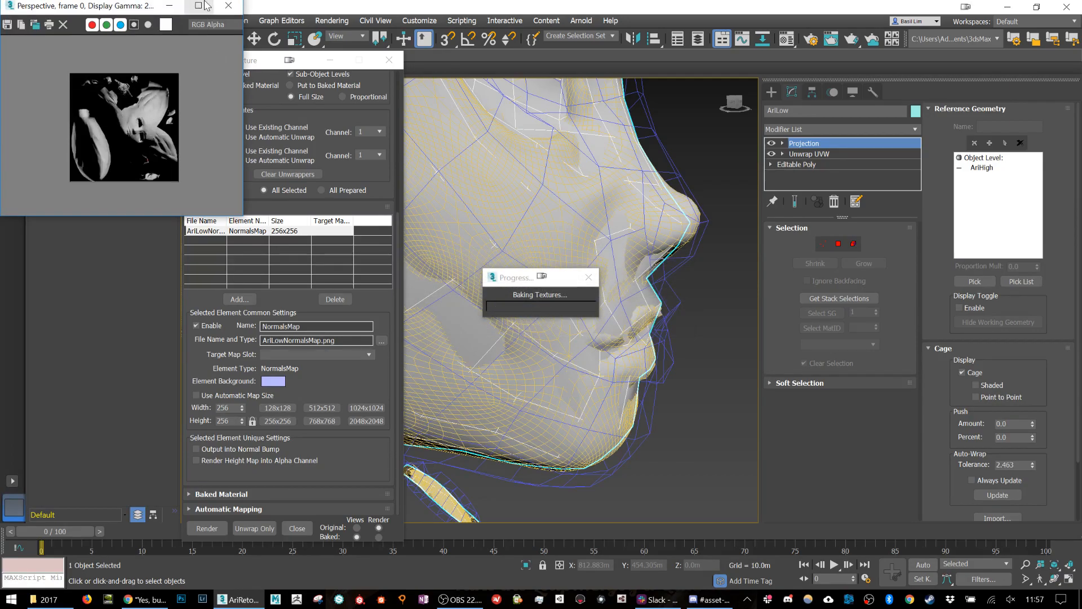
pyautogui.click(205, 6)
pyautogui.scroll(5, 567, 317)
pyautogui.scroll(-2, 566, 317)
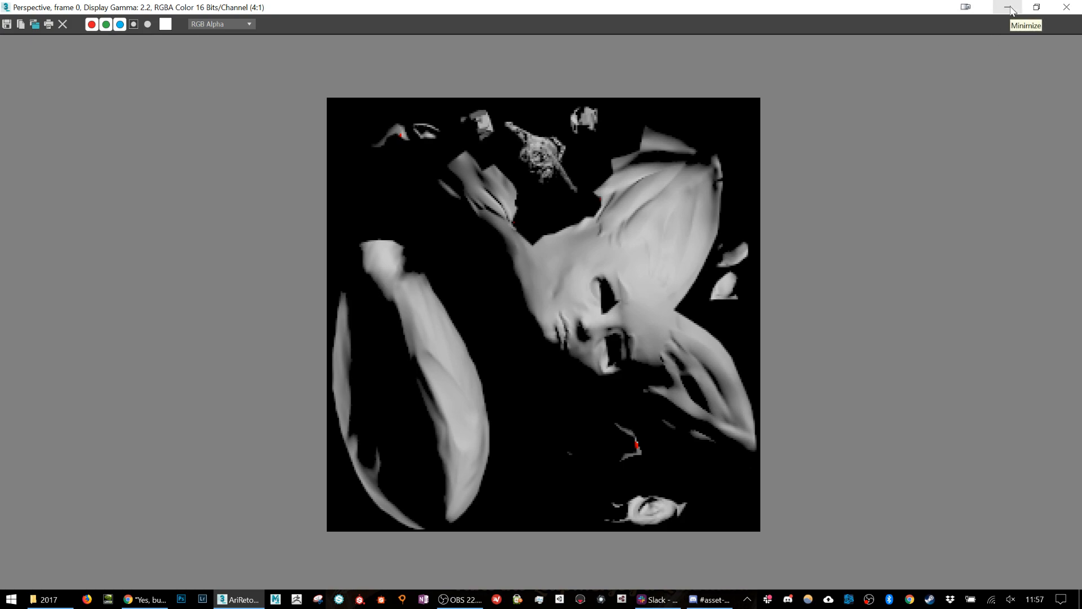
pyautogui.click(1075, 11)
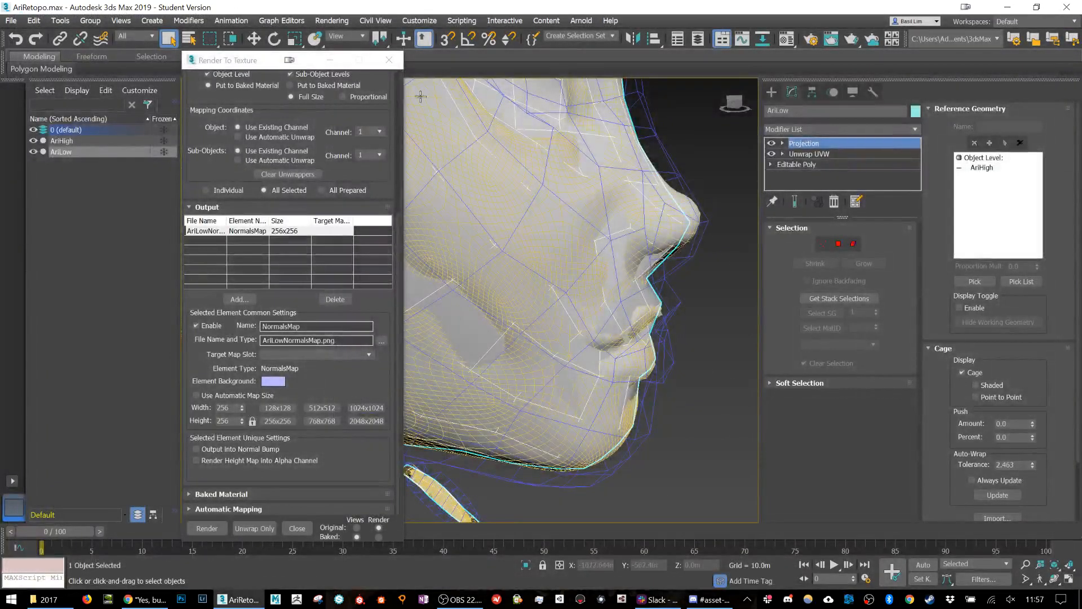
# Close the texture baking window and make one independent copy of AriLow beside the original, about 215 m away along negative X
pyautogui.click(297, 528)
pyautogui.click(72, 158)
pyautogui.click(73, 152)
pyautogui.scroll(-10, 637, 341)
pyautogui.press('w')
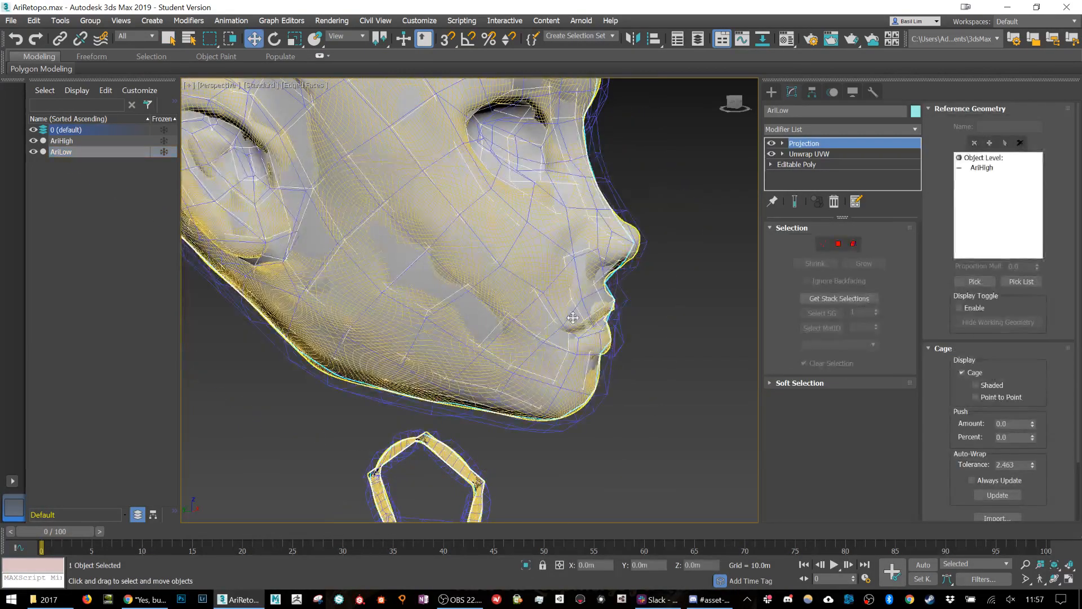
pyautogui.keyDown('alt'); pyautogui.moveTo(651, 369); pyautogui.dragTo(597, 372, button='middle'); pyautogui.keyUp('alt')
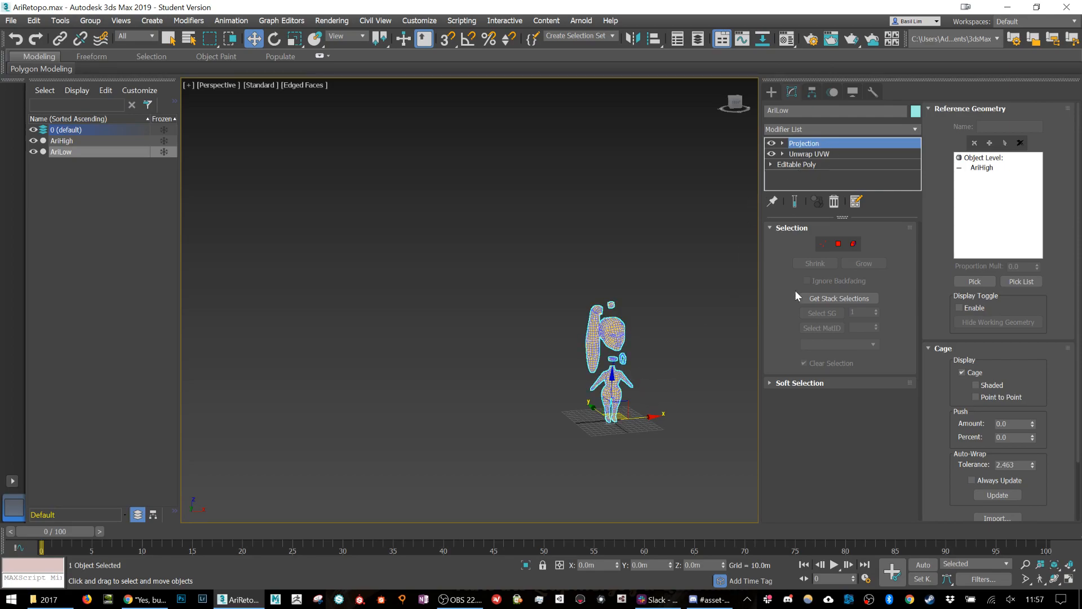
pyautogui.keyDown('shift'); pyautogui.moveTo(654, 418); pyautogui.dragTo(545, 432); pyautogui.keyUp('shift')
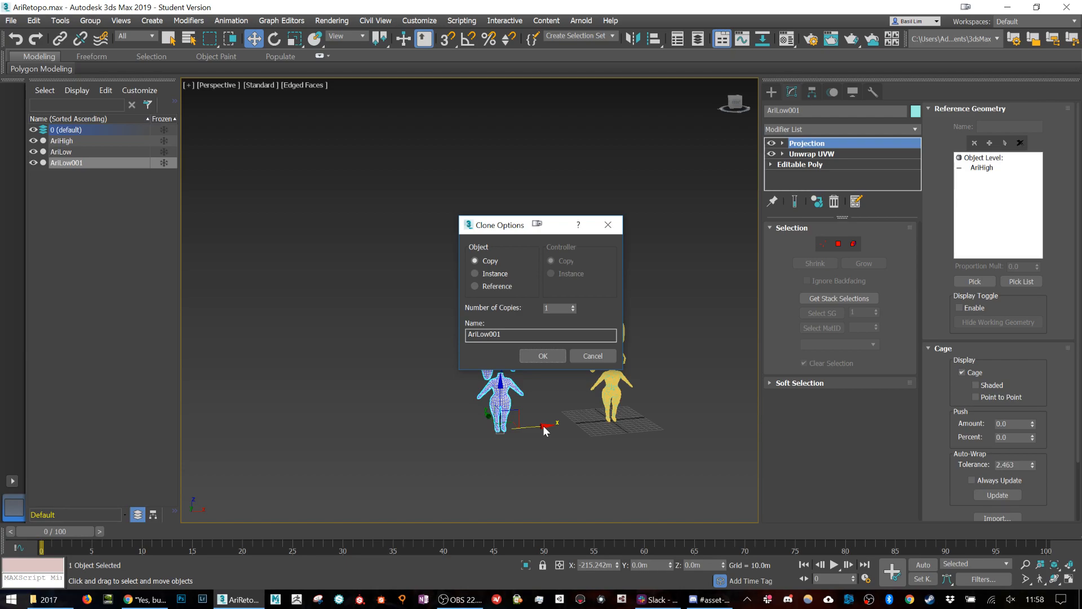
pyautogui.click(543, 356)
# Remove the Projection modifier from the AriLow001 copy and convert it to an Editable Poly
pyautogui.click(834, 202)
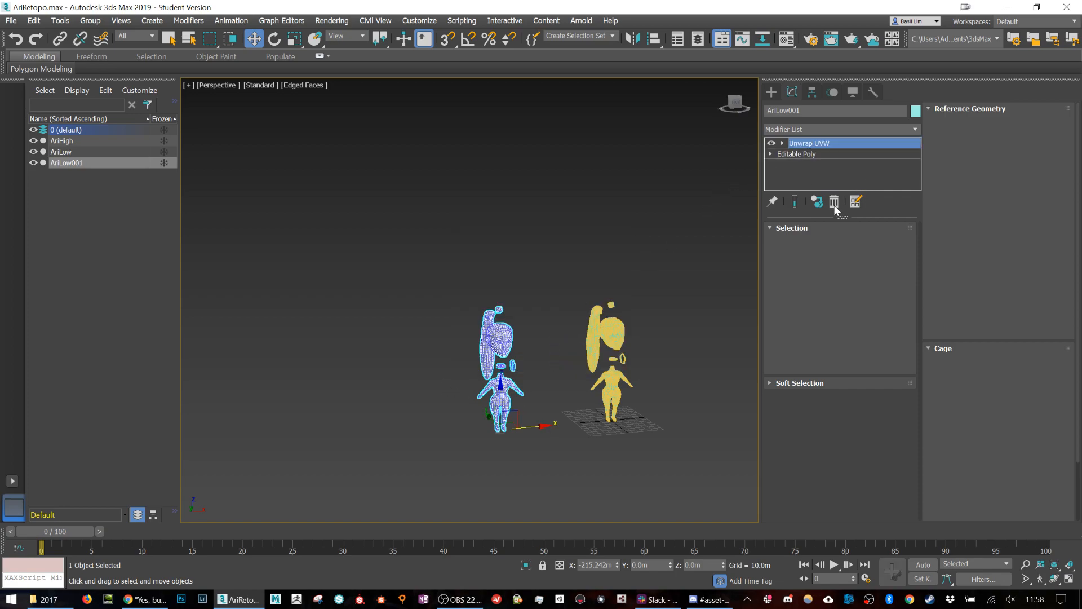
pyautogui.rightClick(564, 446)
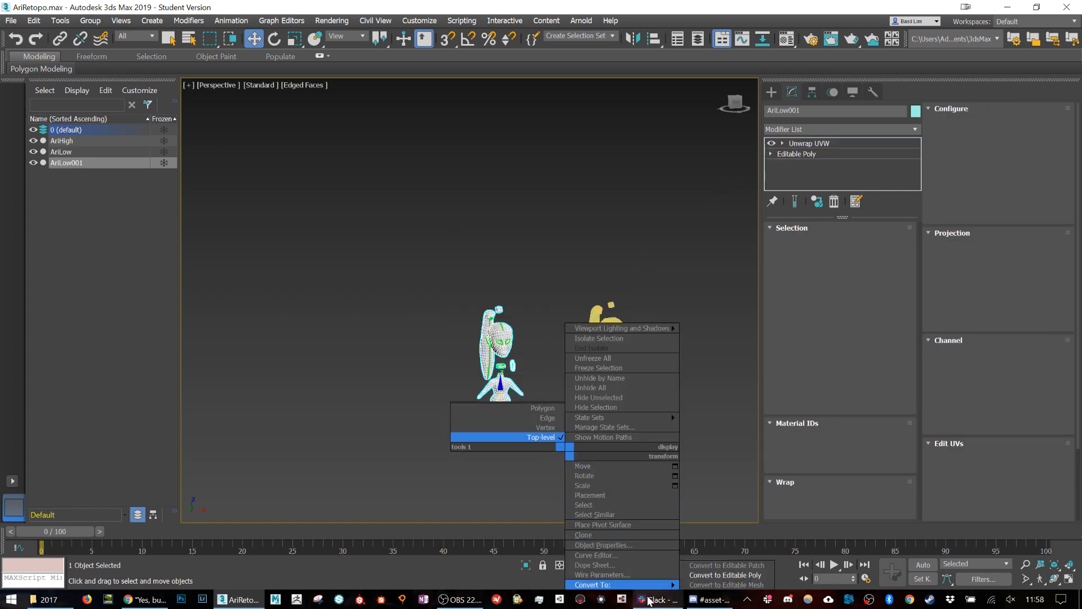
pyautogui.click(539, 432)
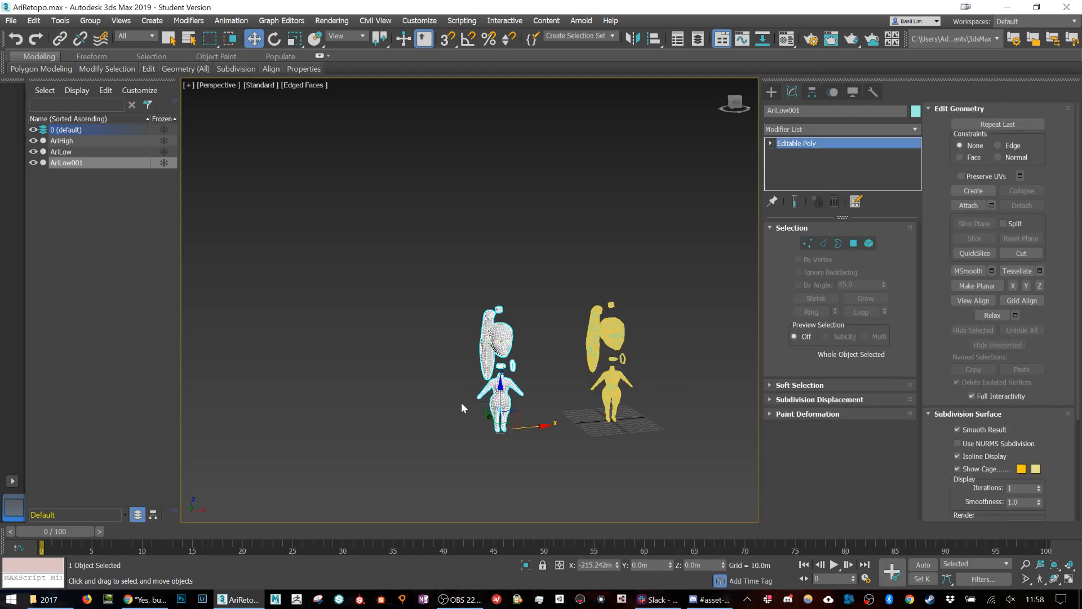
pyautogui.scroll(4, 503, 342)
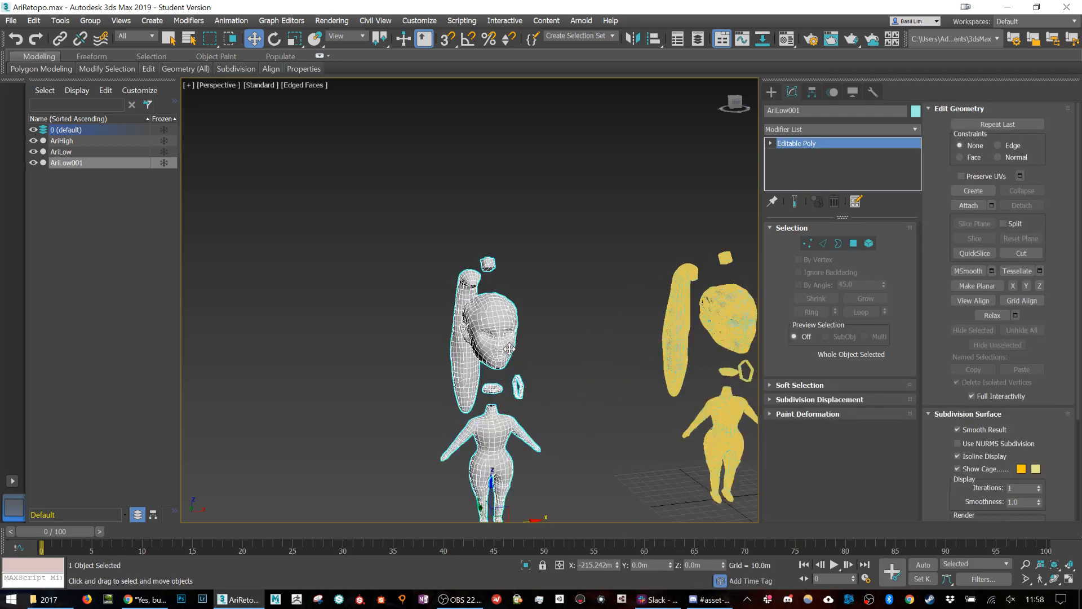
pyautogui.moveTo(515, 389); pyautogui.dragTo(457, 328, button='middle')
pyautogui.click(10, 20)
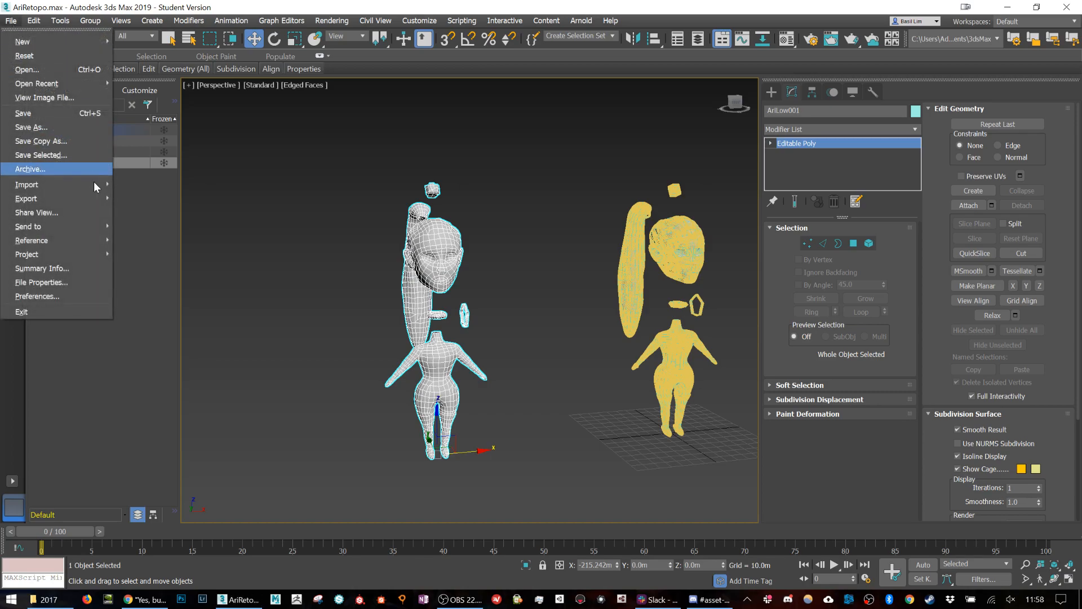
pyautogui.moveTo(89, 196)
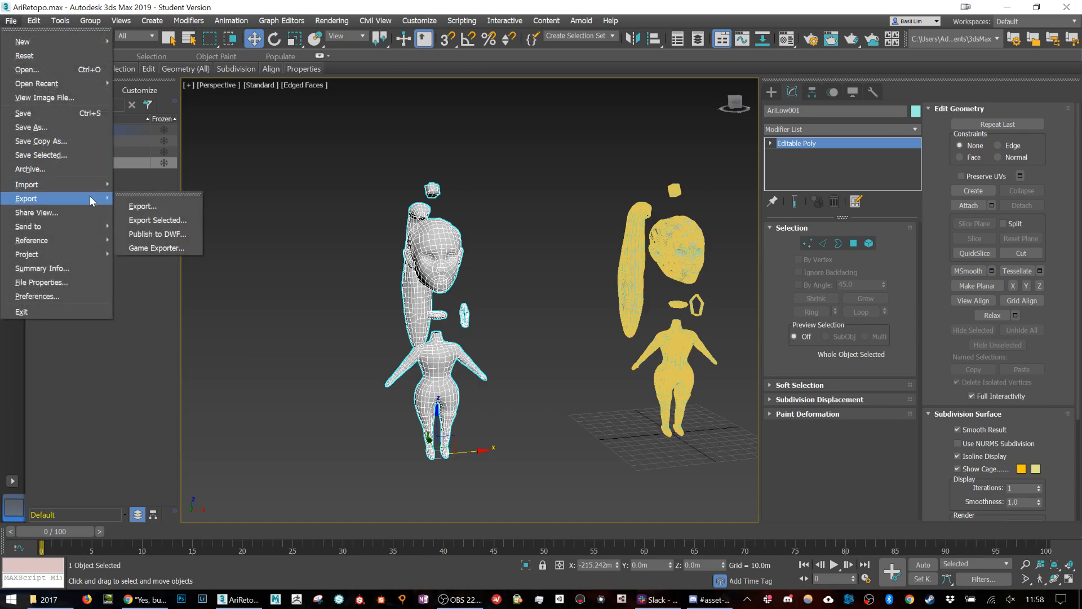
pyautogui.click(154, 222)
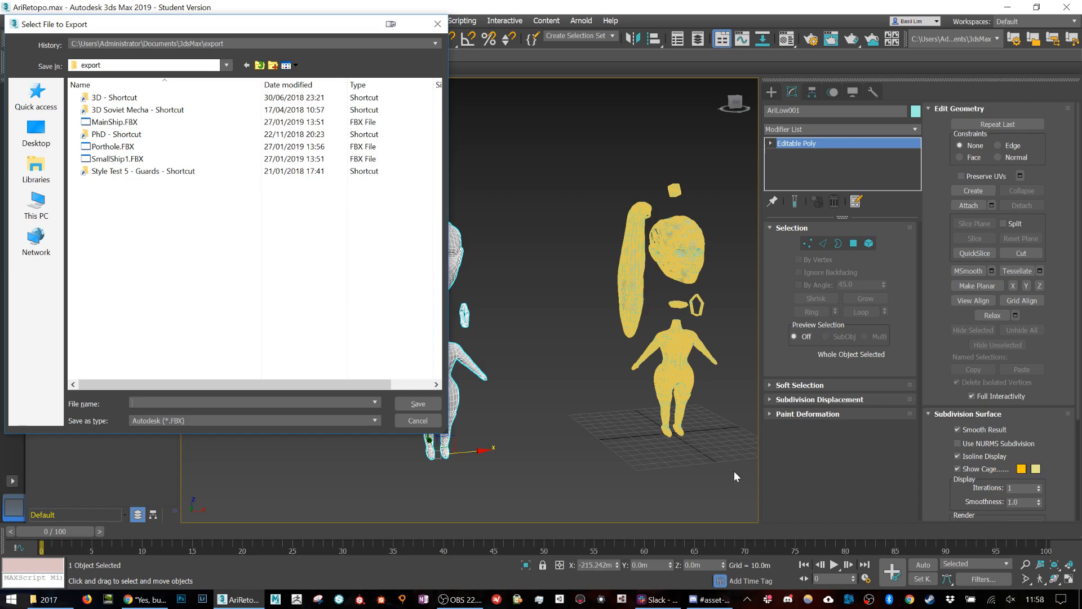
pyautogui.press('Escape')
# Scale the AriLow001 copy down uniformly to about 9.8 percent
pyautogui.press('r')
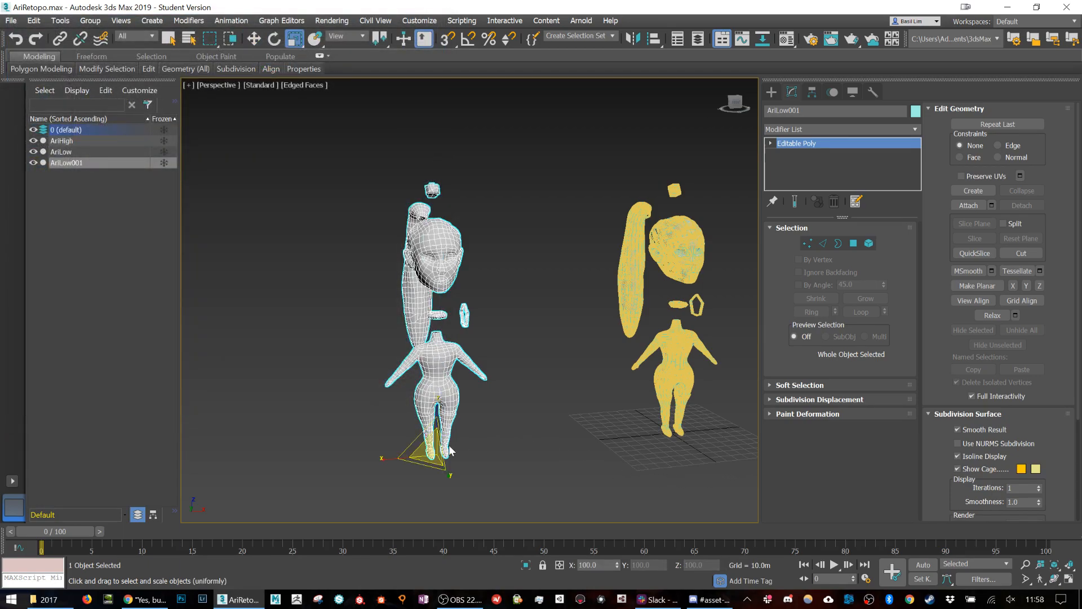
pyautogui.moveTo(428, 446); pyautogui.dragTo(367, 184)
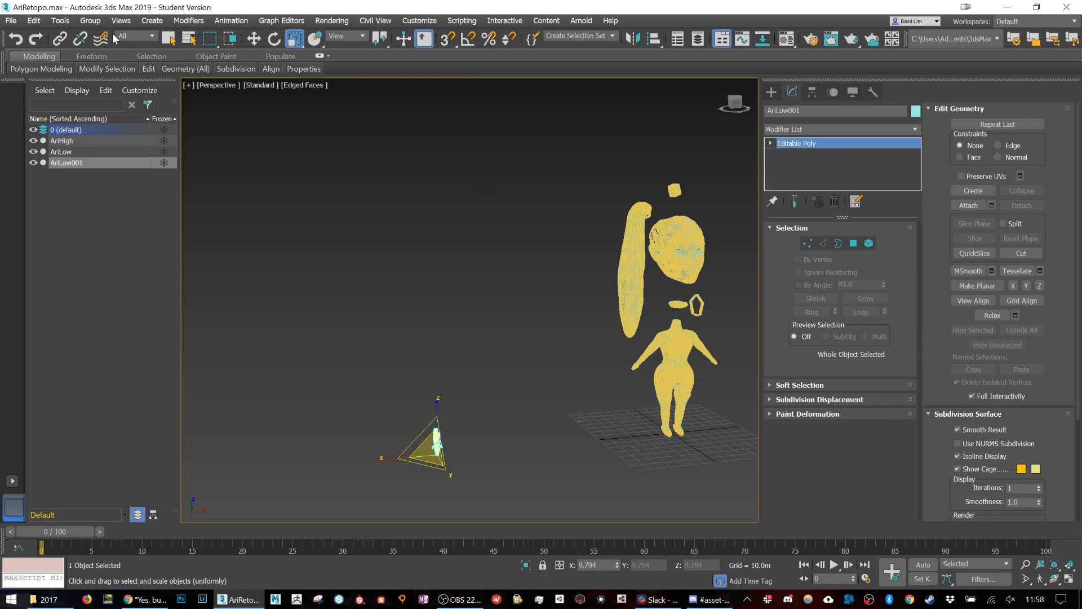
# Start an FBX export of only the selected copy and choose the AriHightoLowPoly folder, reached through the desktop's Asset Design 2 2018 shortcut
pyautogui.click(10, 20)
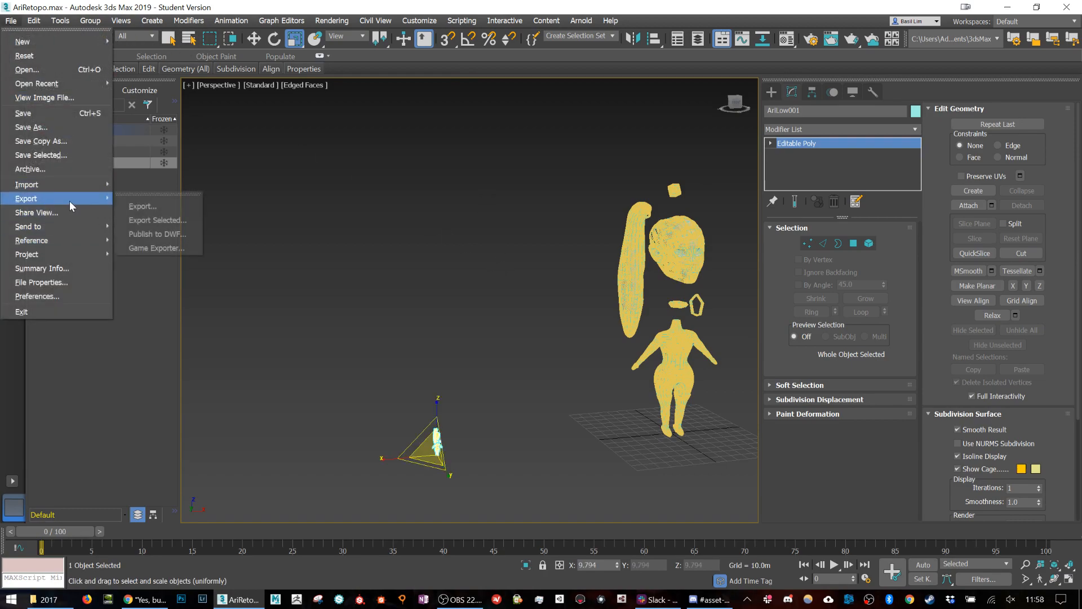
pyautogui.click(152, 220)
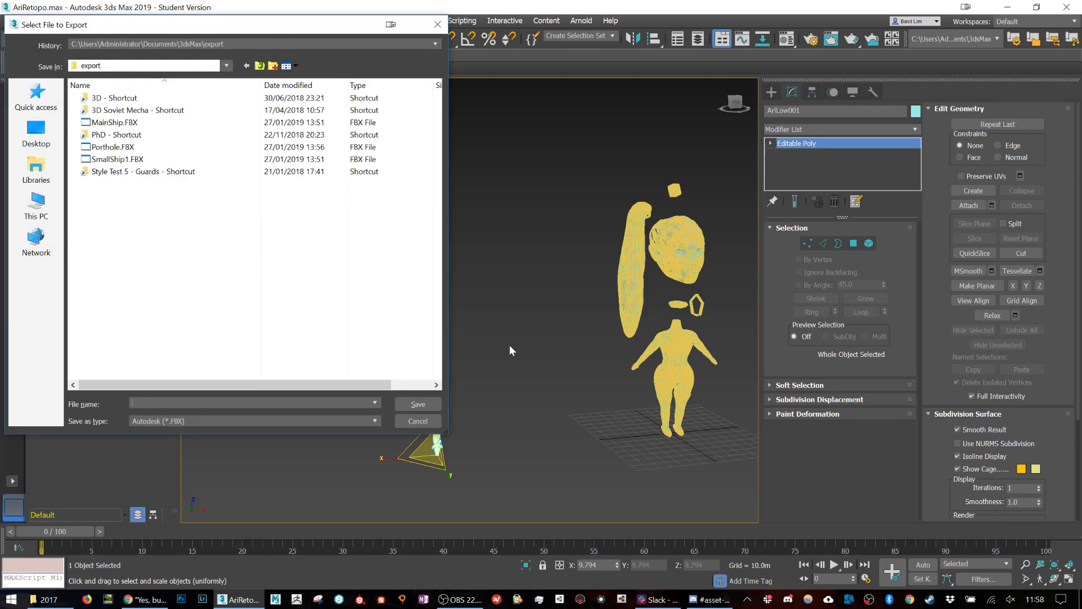
pyautogui.click(47, 133)
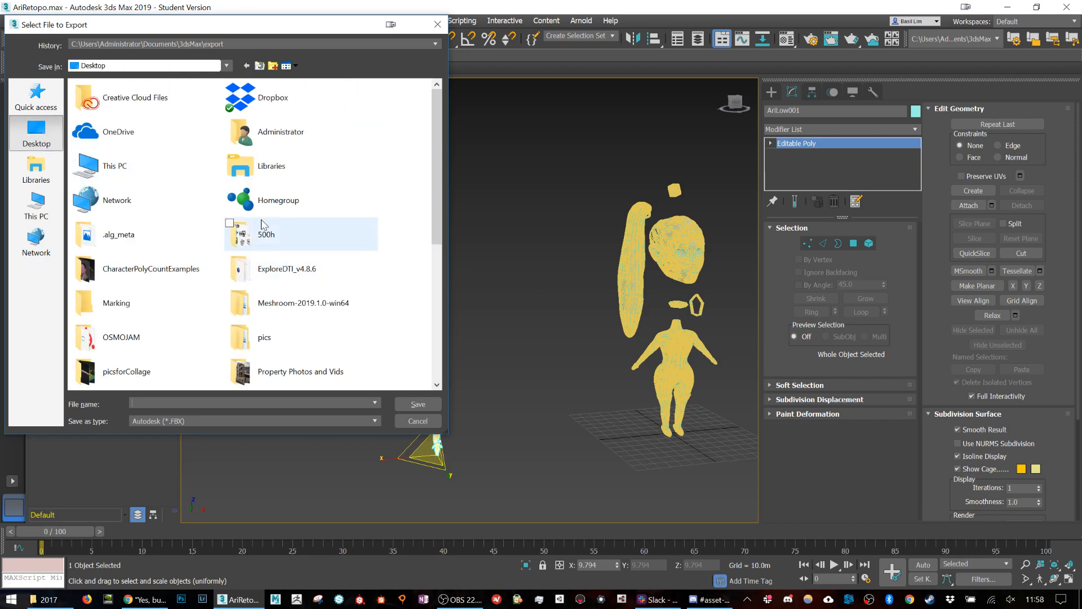
pyautogui.scroll(-3, 262, 226)
pyautogui.scroll(-2, 248, 214)
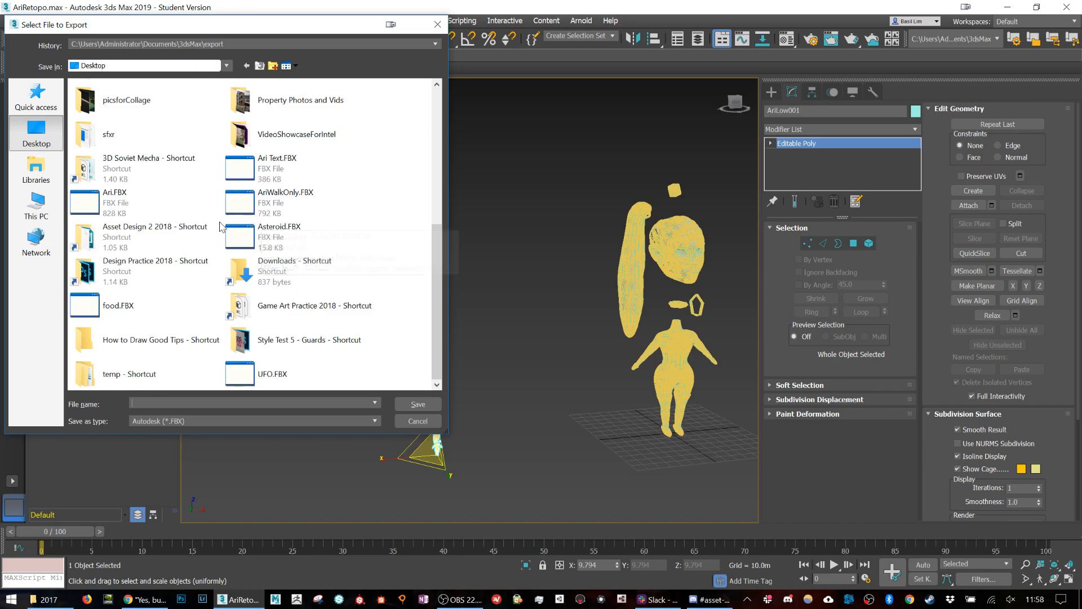
pyautogui.doubleClick(147, 237)
pyautogui.doubleClick(316, 118)
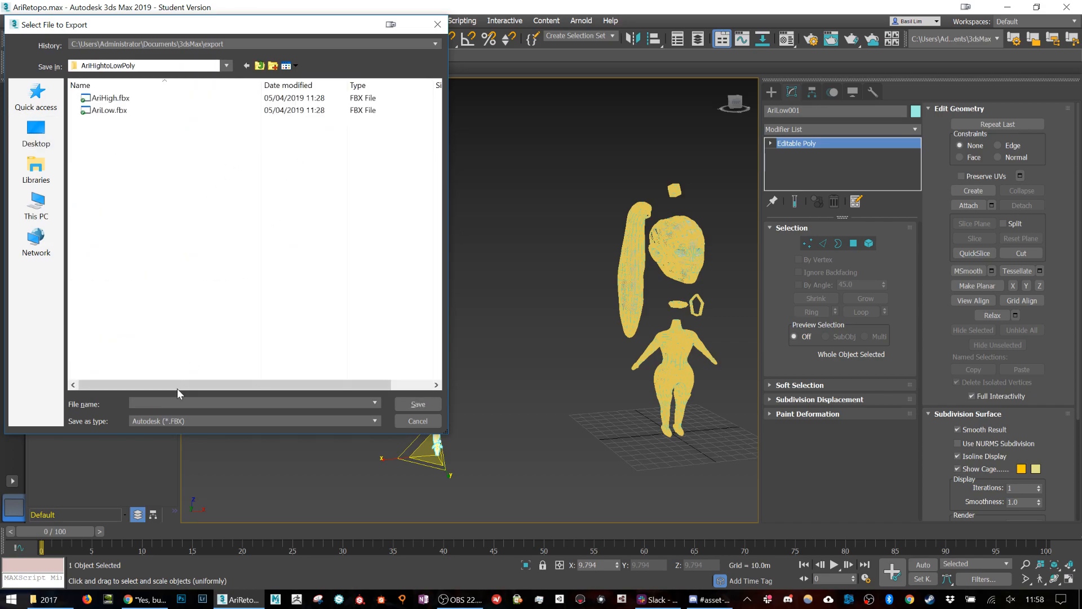
# Name the FBX file Ari_forUnity, export it with automatic units and Z-up axis, and dismiss the export warnings
pyautogui.write('LowPolyAriForInGameUse')
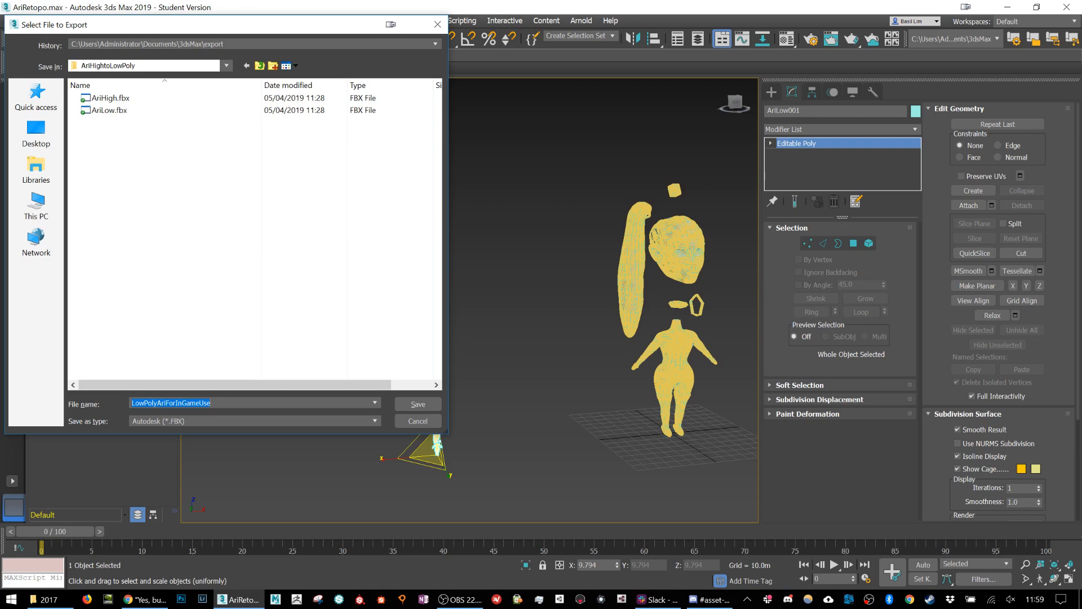
pyautogui.write('Ari_forUnity')
pyautogui.press('Return')
pyautogui.press('Return')
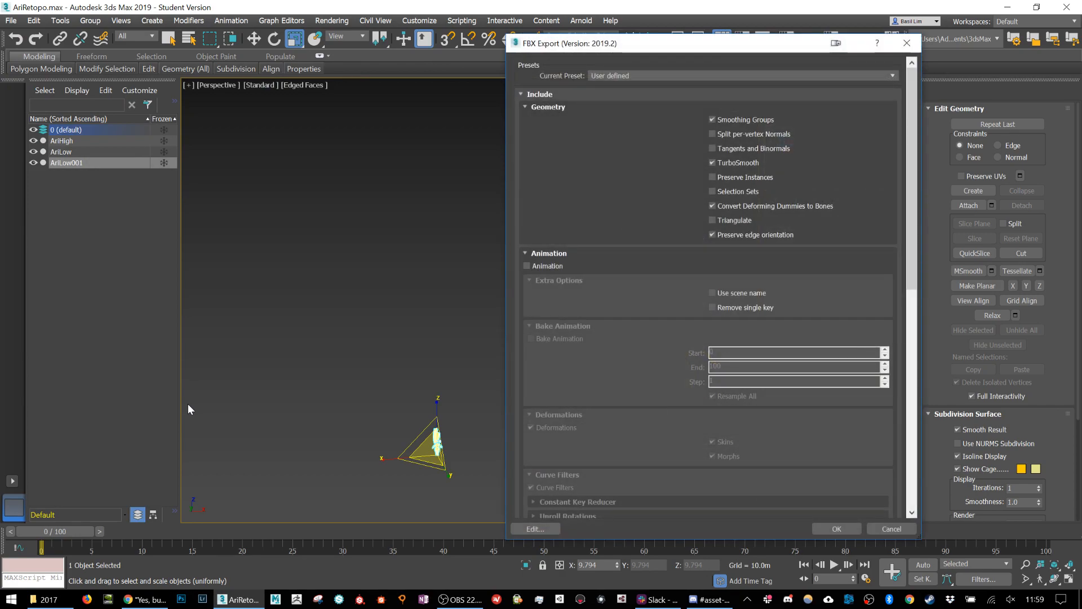
pyautogui.scroll(-10, 573, 272)
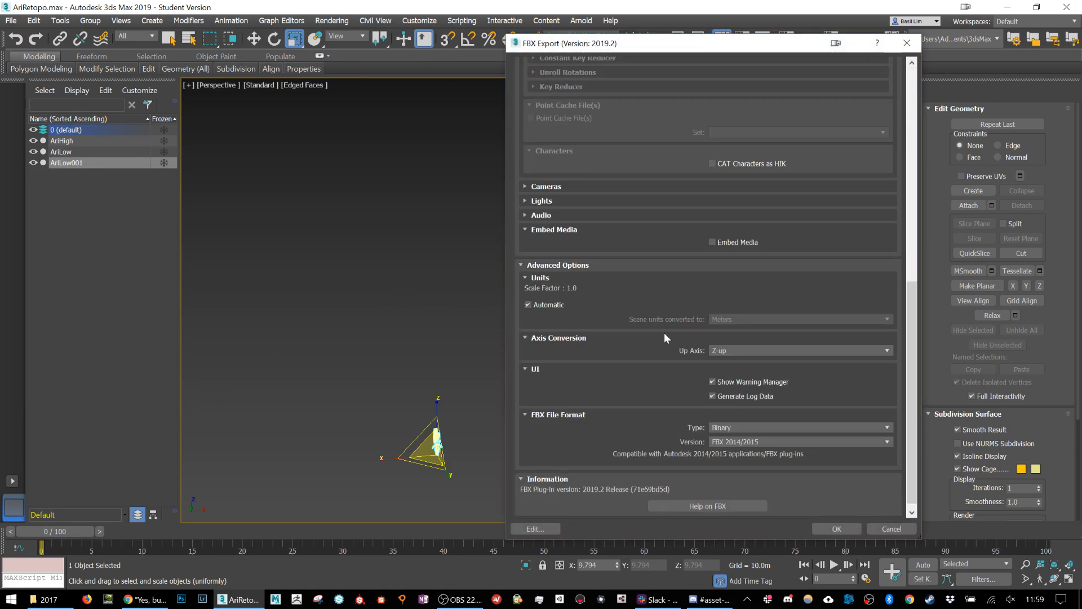
pyautogui.click(837, 528)
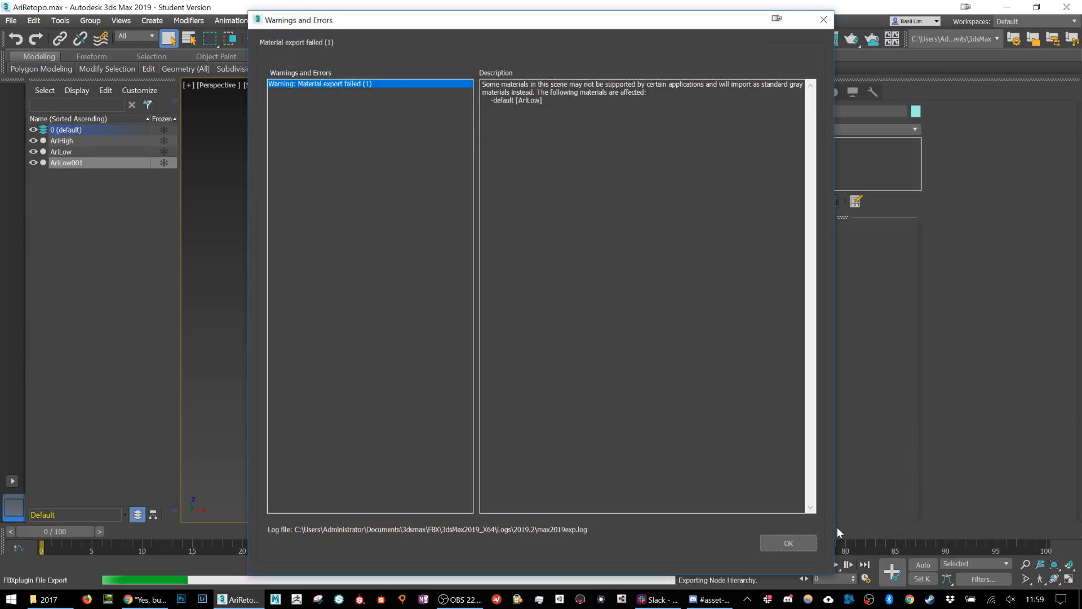
pyautogui.click(803, 535)
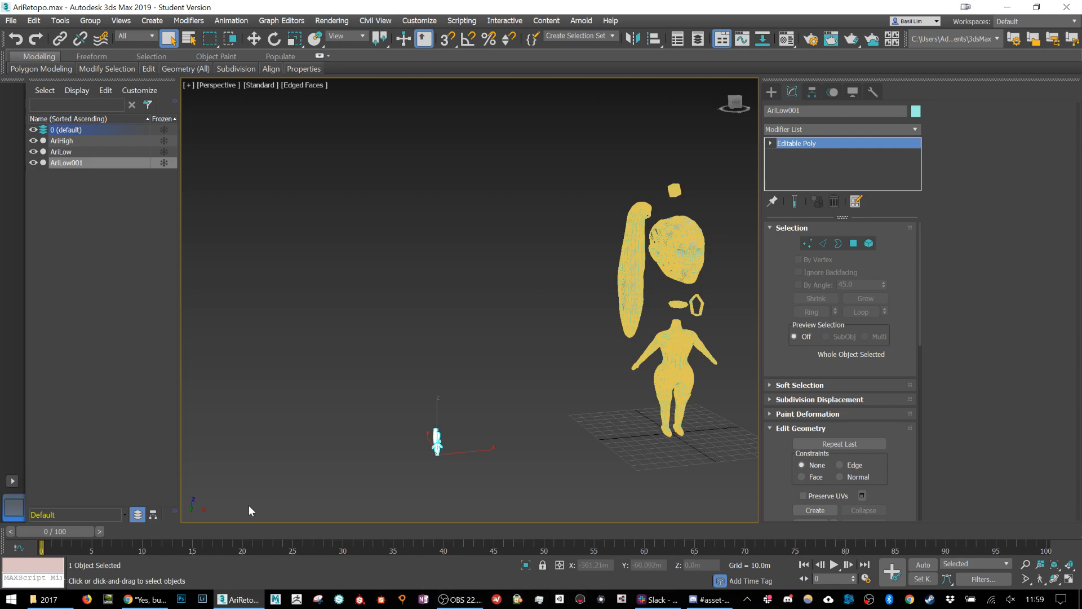
# Save the AriRetopo scene, switch to Marmoset Toolbag and start a model import
pyautogui.hotkey('ctrl', 's')
pyautogui.click(579, 602)
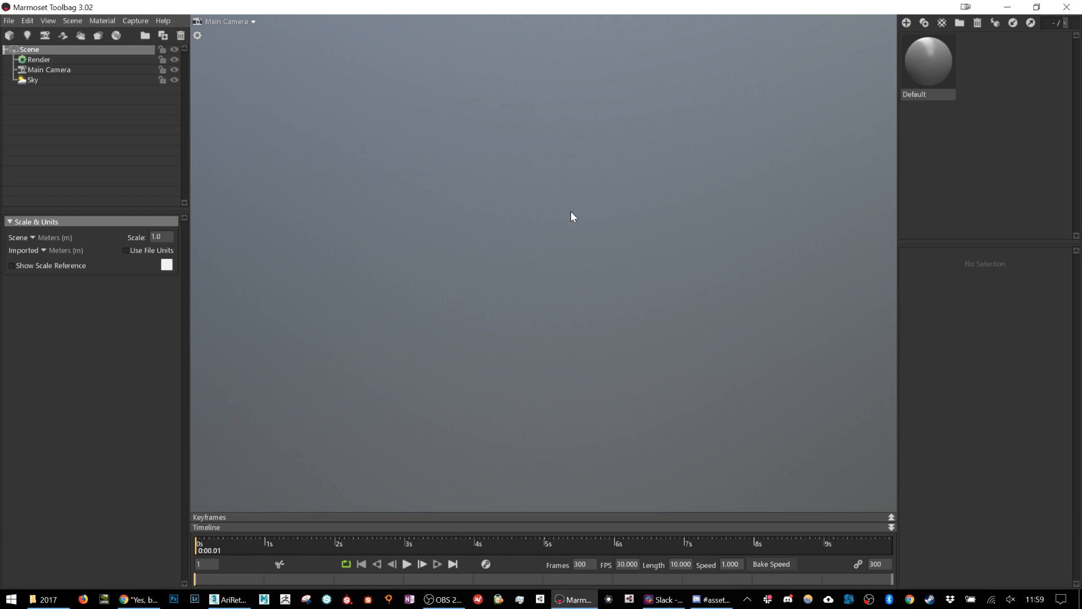
pyautogui.click(9, 21)
pyautogui.click(51, 111)
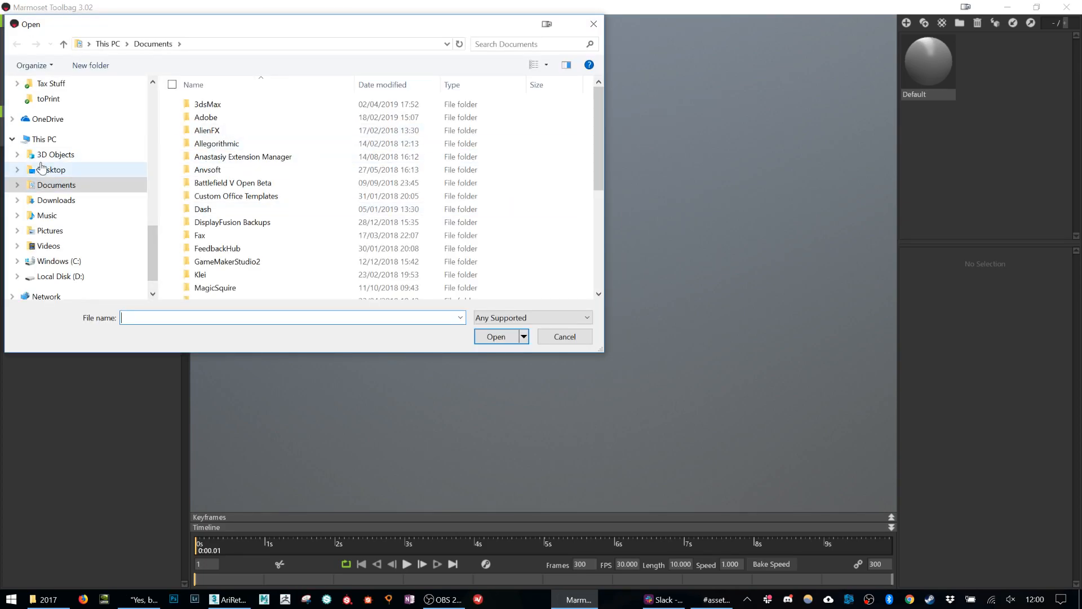
# Import Ari_forUnity.FBX from the AriHightoLowPoly folder, reached through the desktop's Asset Design 2 2018 shortcut
pyautogui.scroll(3, 48, 169)
pyautogui.scroll(10, 49, 166)
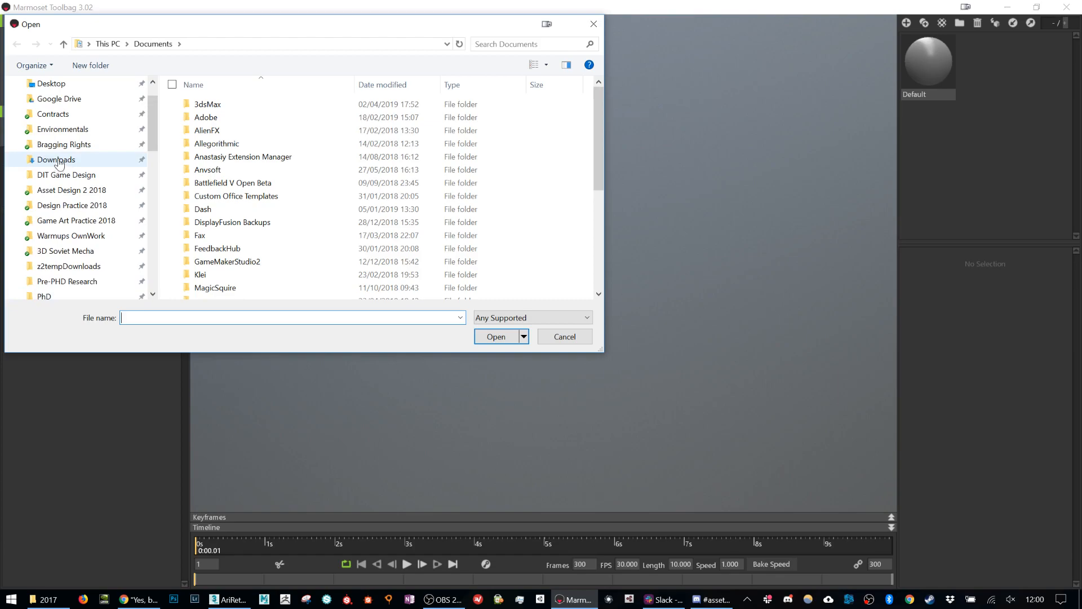
pyautogui.click(63, 88)
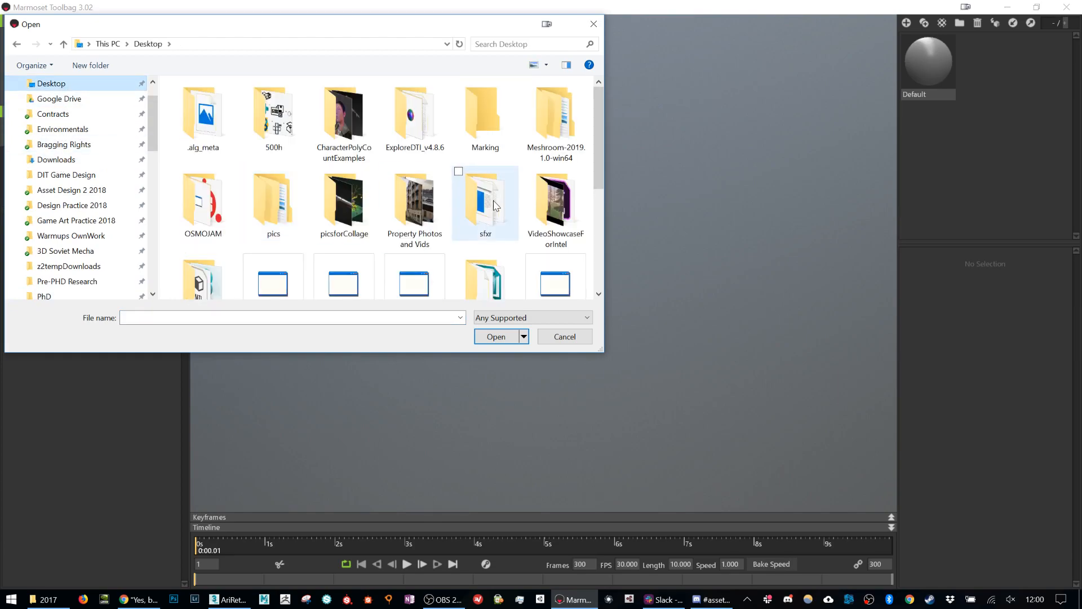
pyautogui.scroll(-1, 495, 206)
pyautogui.scroll(-2, 495, 206)
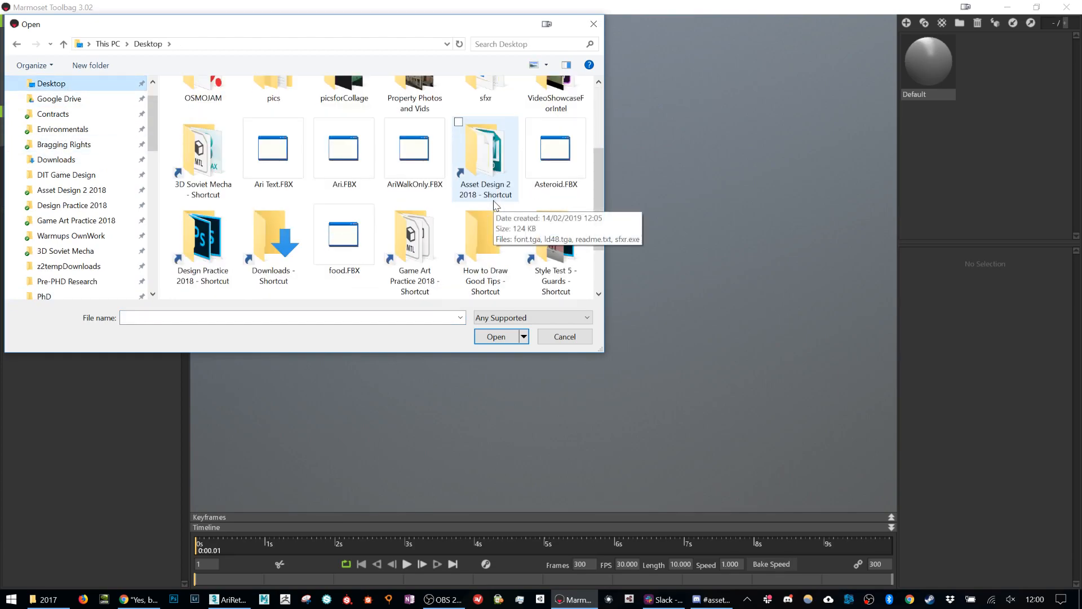
pyautogui.doubleClick(495, 164)
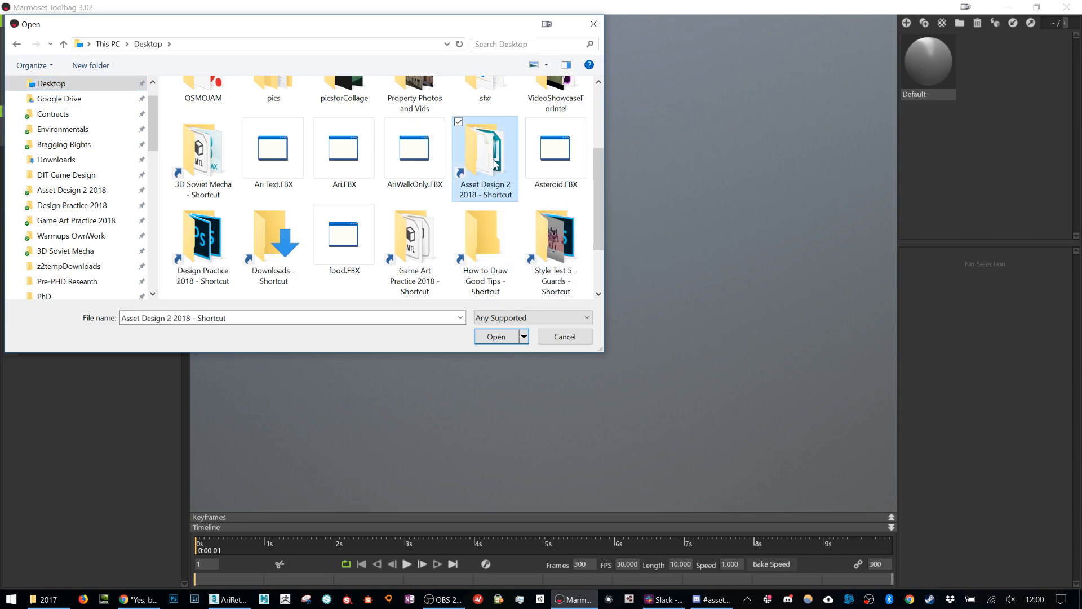
pyautogui.doubleClick(292, 139)
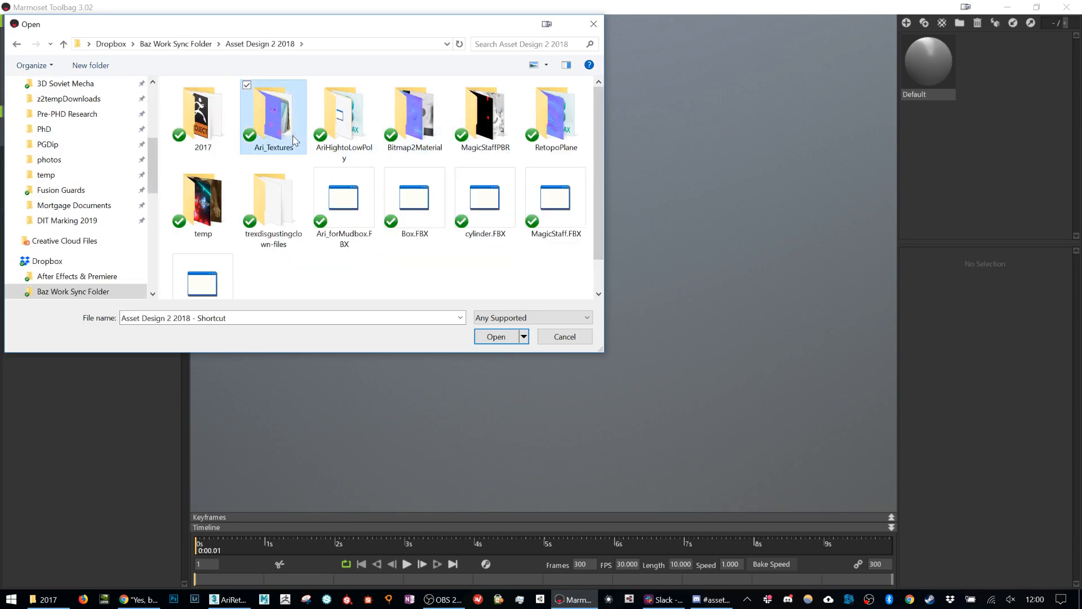
pyautogui.click(267, 45)
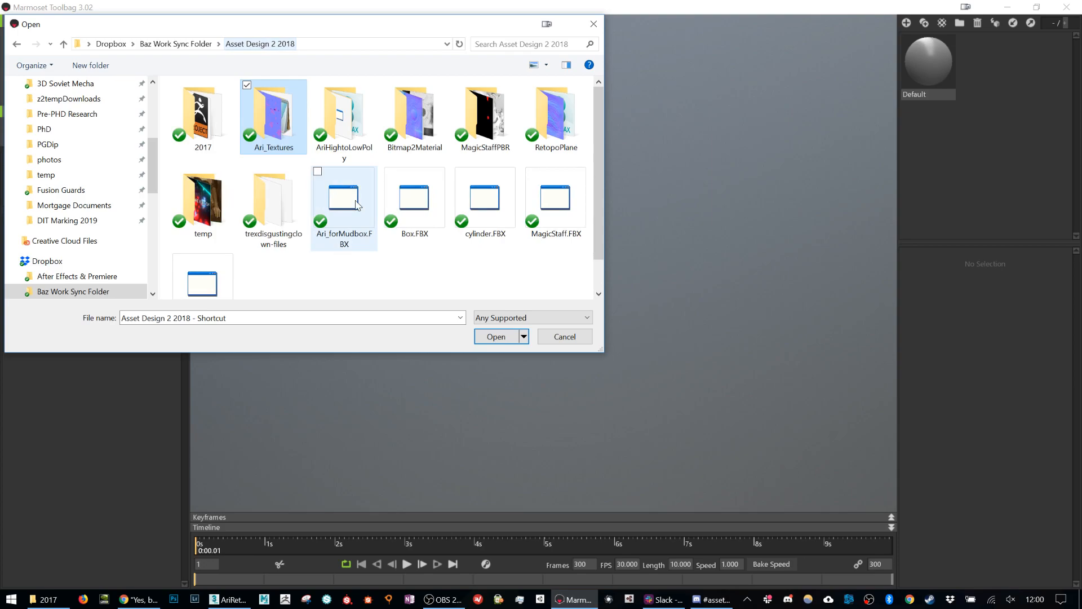
pyautogui.doubleClick(343, 121)
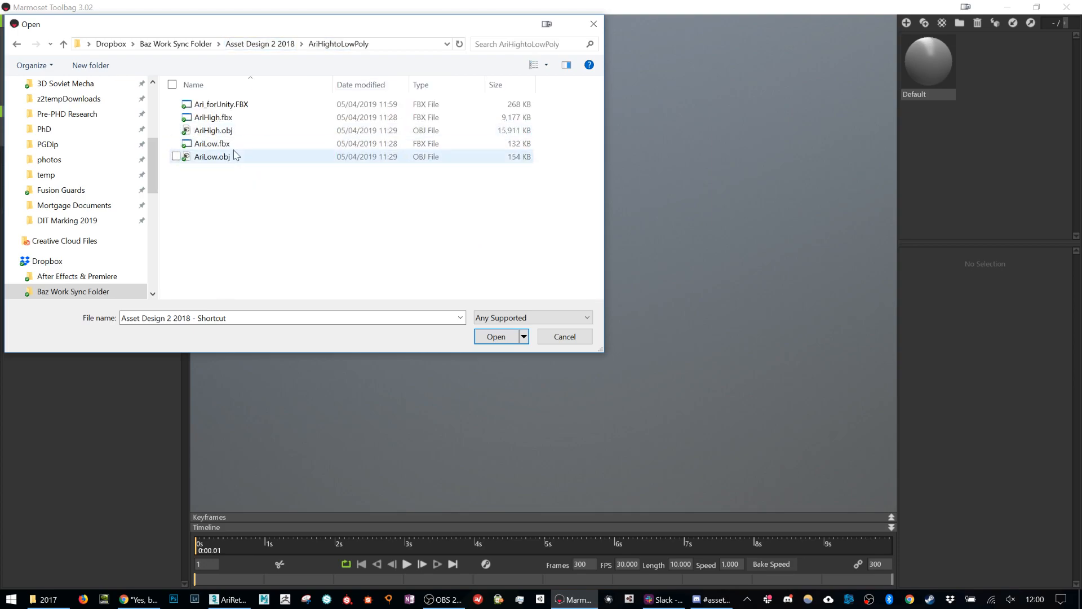
pyautogui.doubleClick(224, 105)
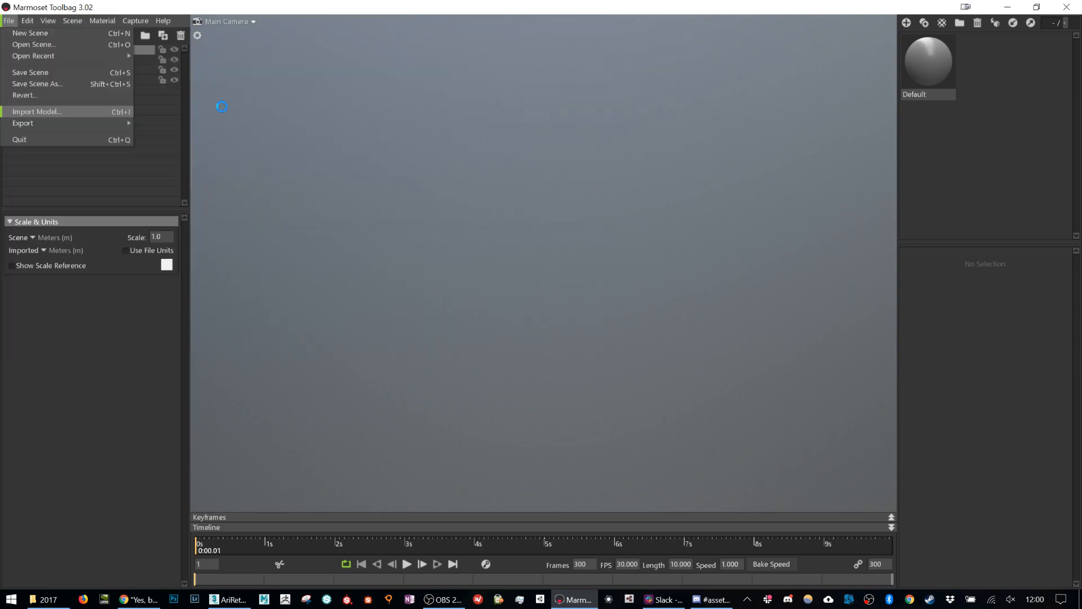
# Open the Default material's Normal Map file selection and browse to the AriHightoLowPoly folder
pyautogui.scroll(3, 609, 207)
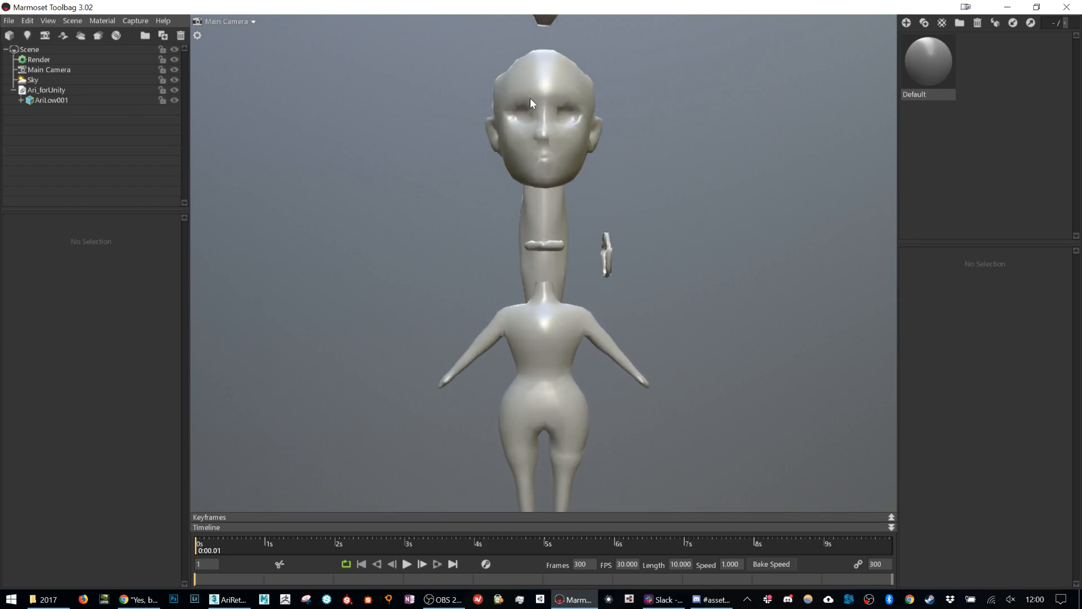
pyautogui.click(516, 91)
pyautogui.moveTo(549, 133); pyautogui.dragTo(504, 152)
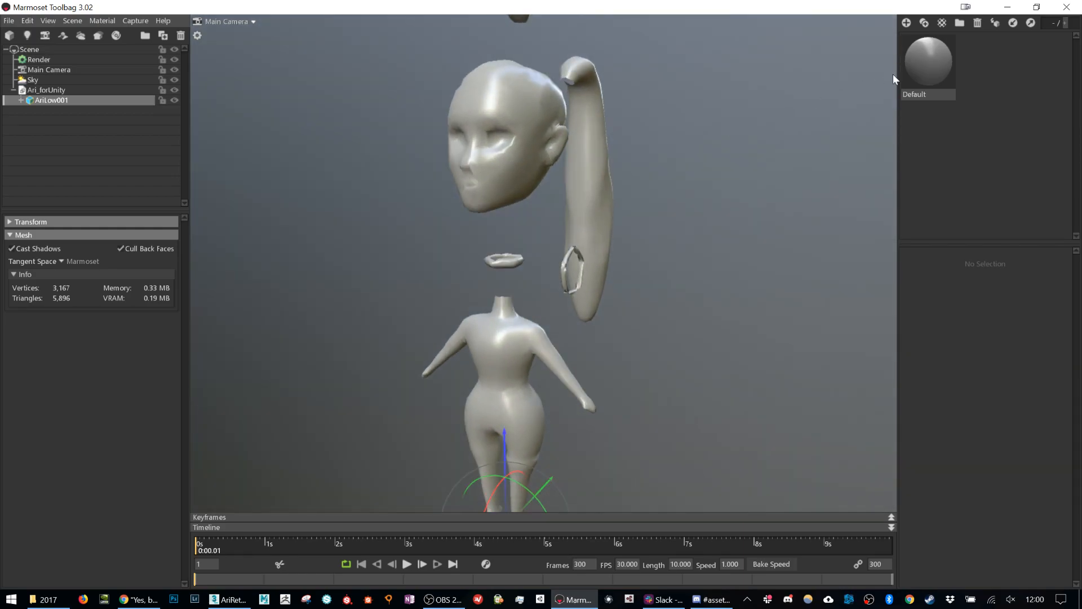
pyautogui.click(926, 62)
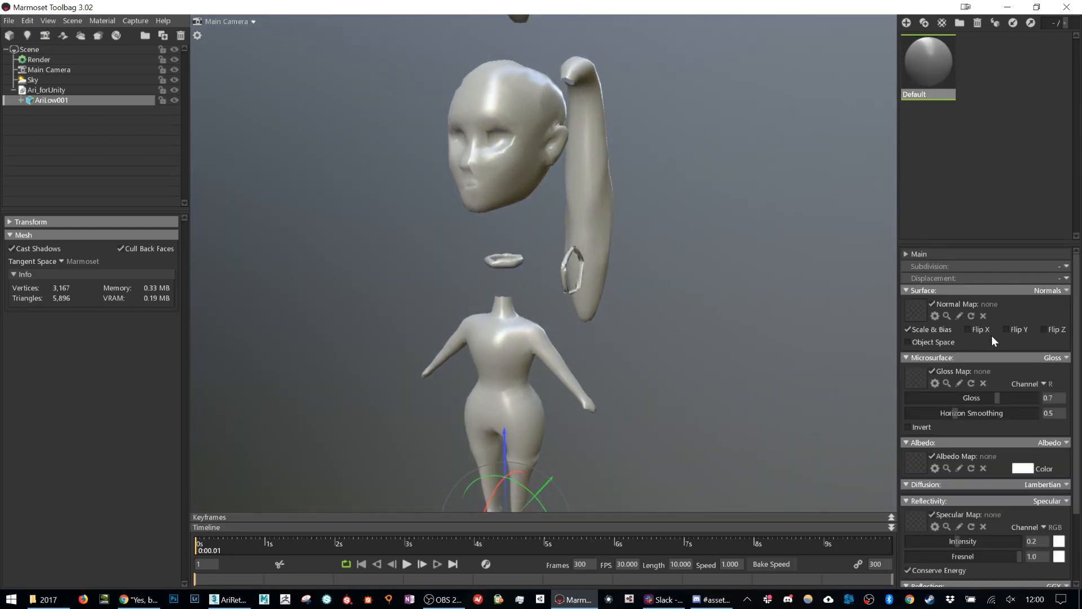
pyautogui.click(918, 312)
pyautogui.click(265, 44)
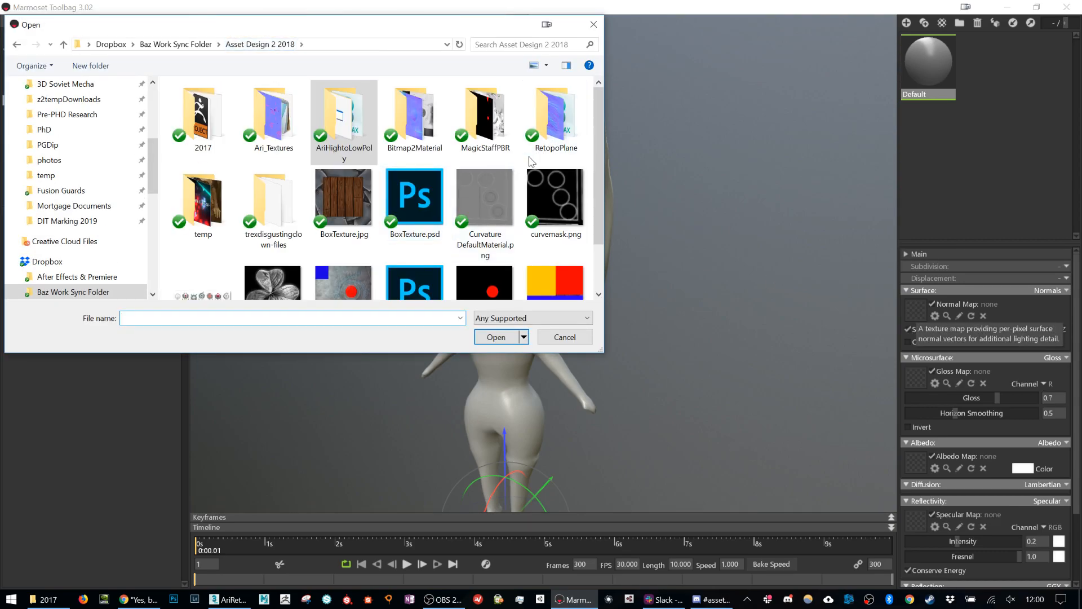
pyautogui.doubleClick(344, 128)
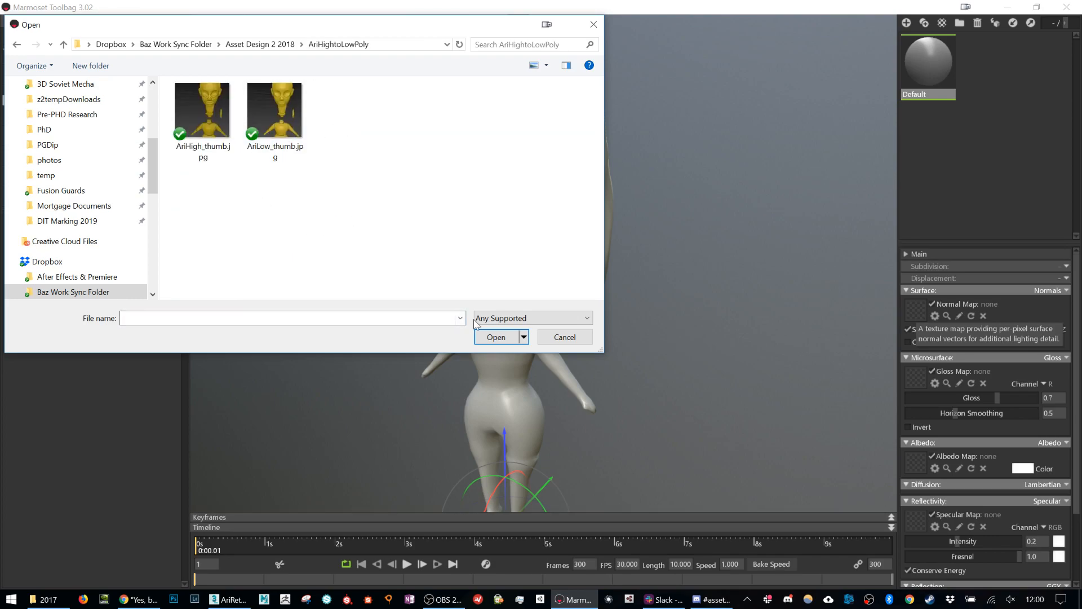
# Switch to File Explorer and check Asset Design 2 2018's AriHightoLowPoly folder for the baked normal map
pyautogui.click(66, 601)
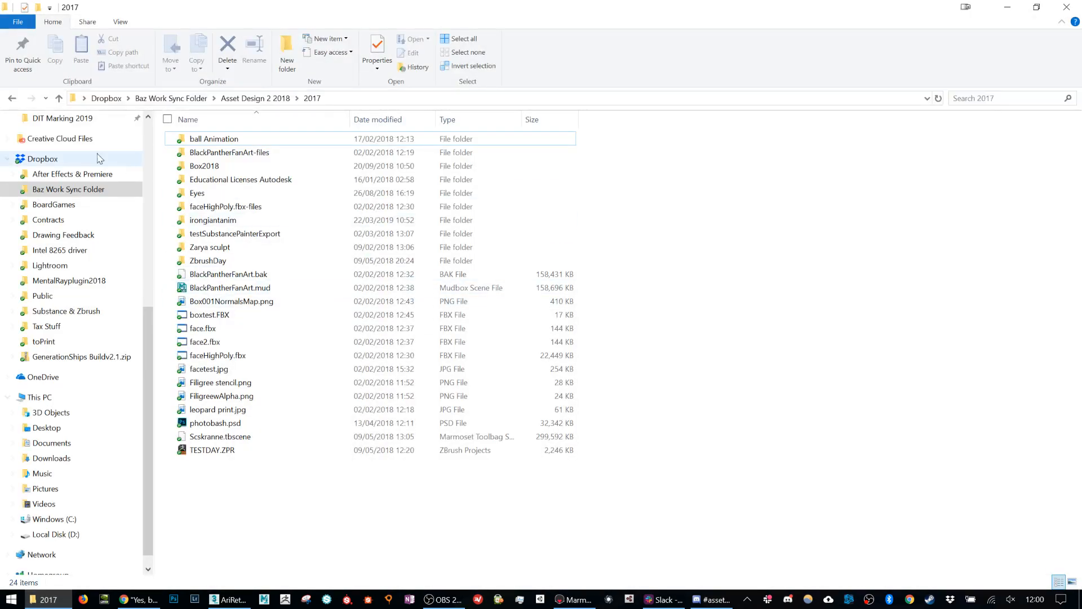
pyautogui.scroll(3, 76, 195)
pyautogui.scroll(5, 77, 195)
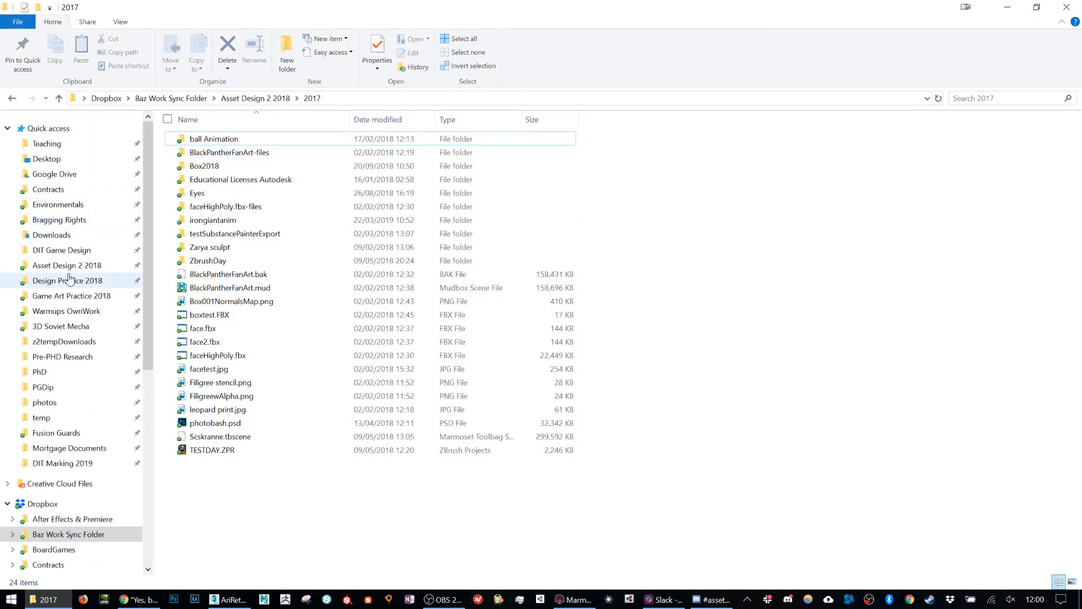
pyautogui.click(75, 269)
pyautogui.click(337, 155)
pyautogui.doubleClick(336, 155)
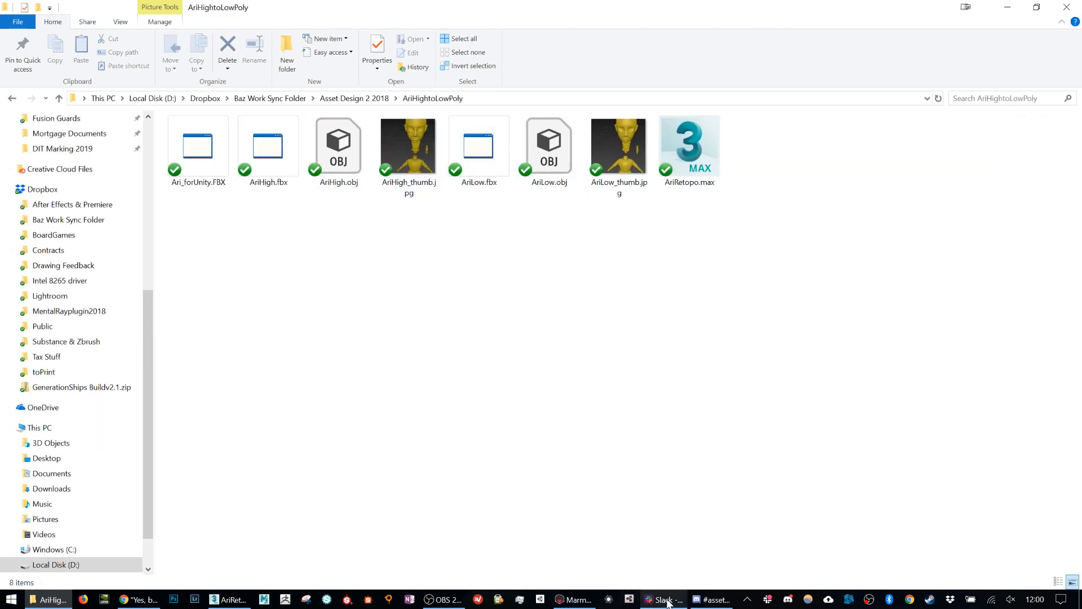
pyautogui.click(462, 600)
pyautogui.click(445, 600)
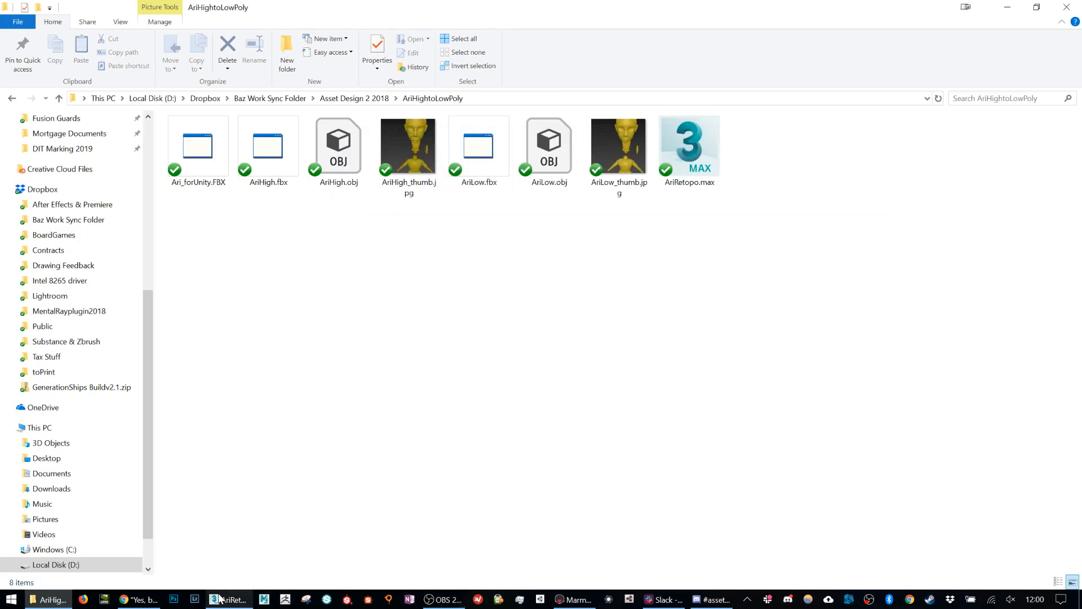
# Switch to 3ds Max, select AriLow and open Render To Texture at its NormalsMap output settings
pyautogui.click(228, 599)
pyautogui.moveTo(643, 216); pyautogui.dragTo(549, 215, button='middle')
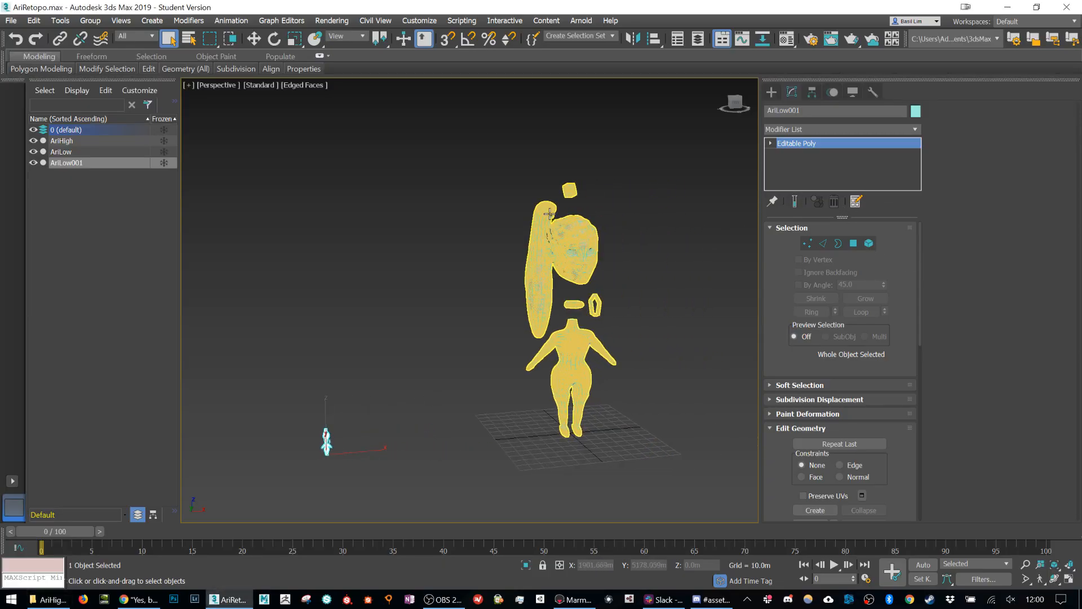
pyautogui.click(567, 242)
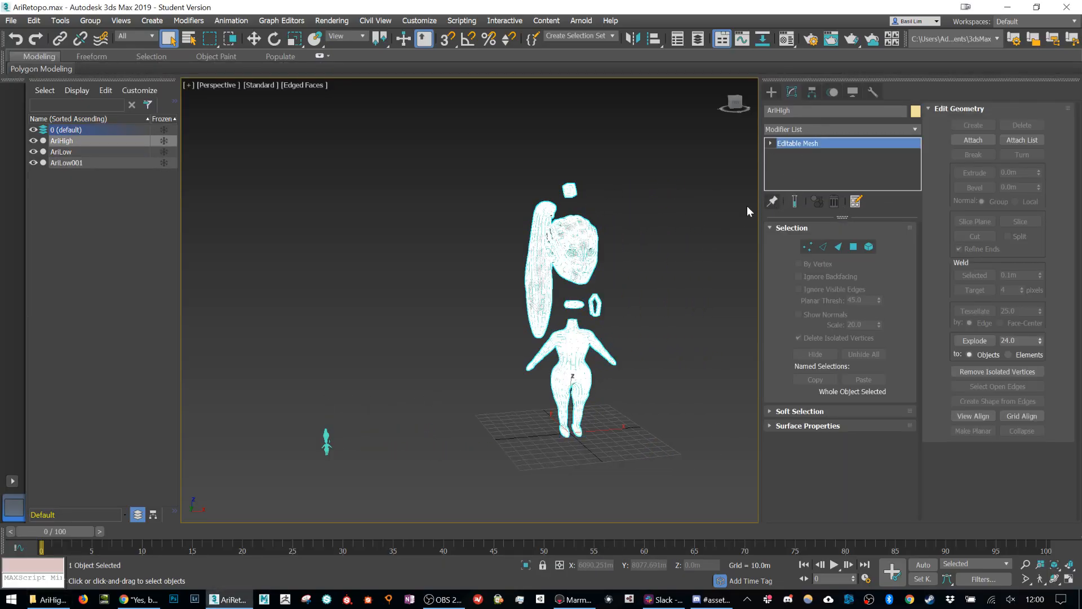
pyautogui.click(97, 152)
pyautogui.click(844, 146)
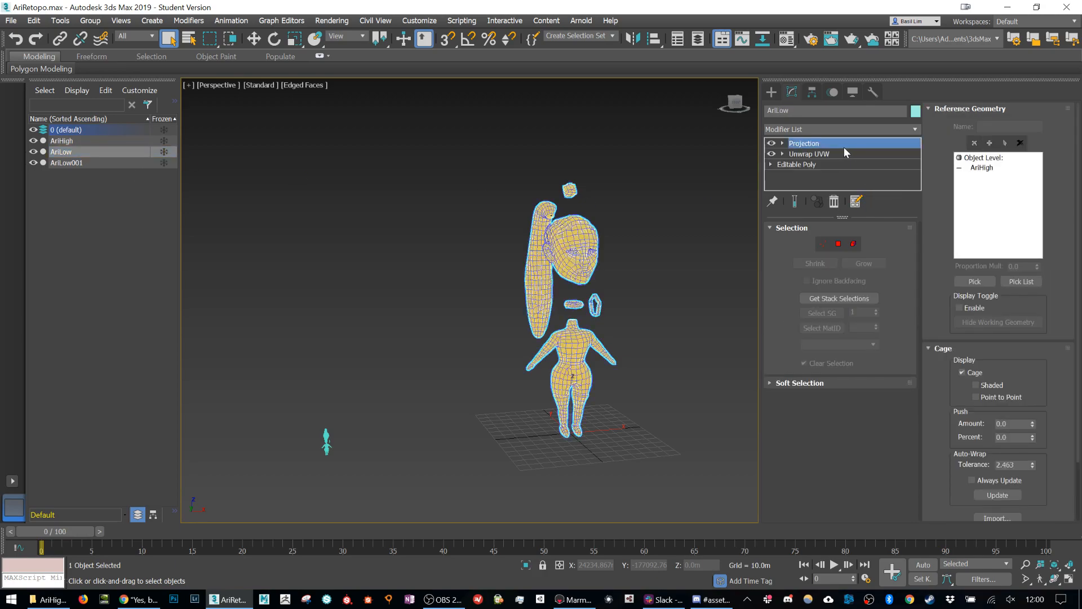
pyautogui.click(332, 20)
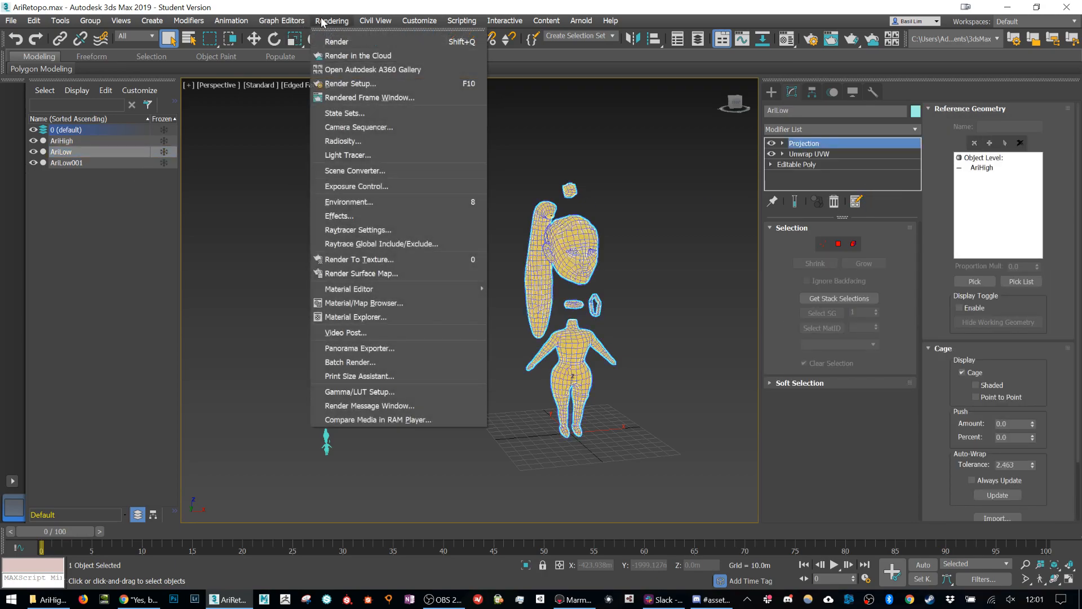
pyautogui.click(391, 258)
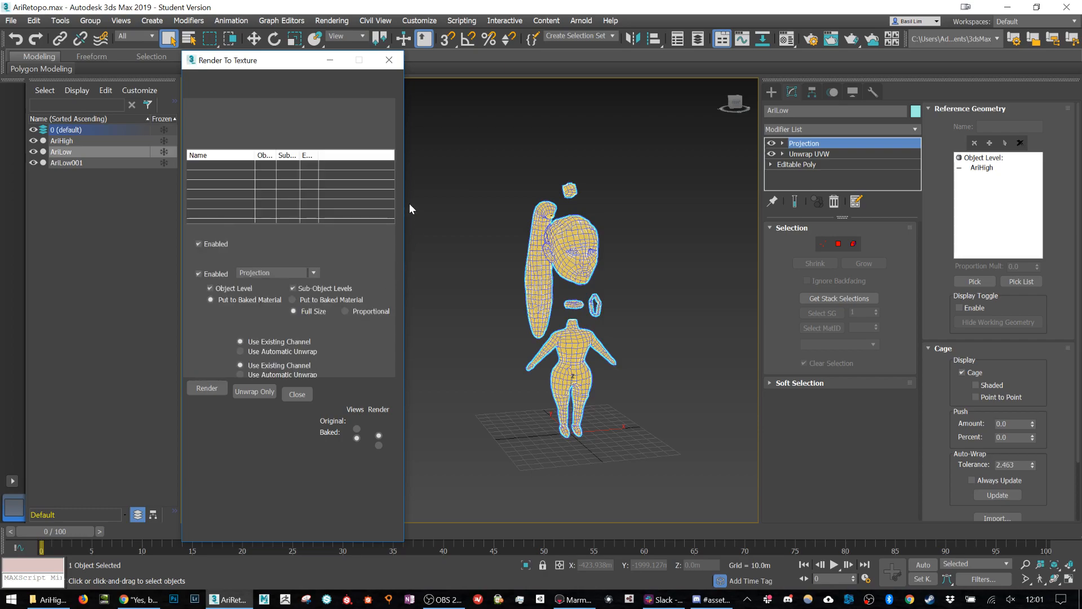
pyautogui.moveTo(396, 199); pyautogui.dragTo(400, 306)
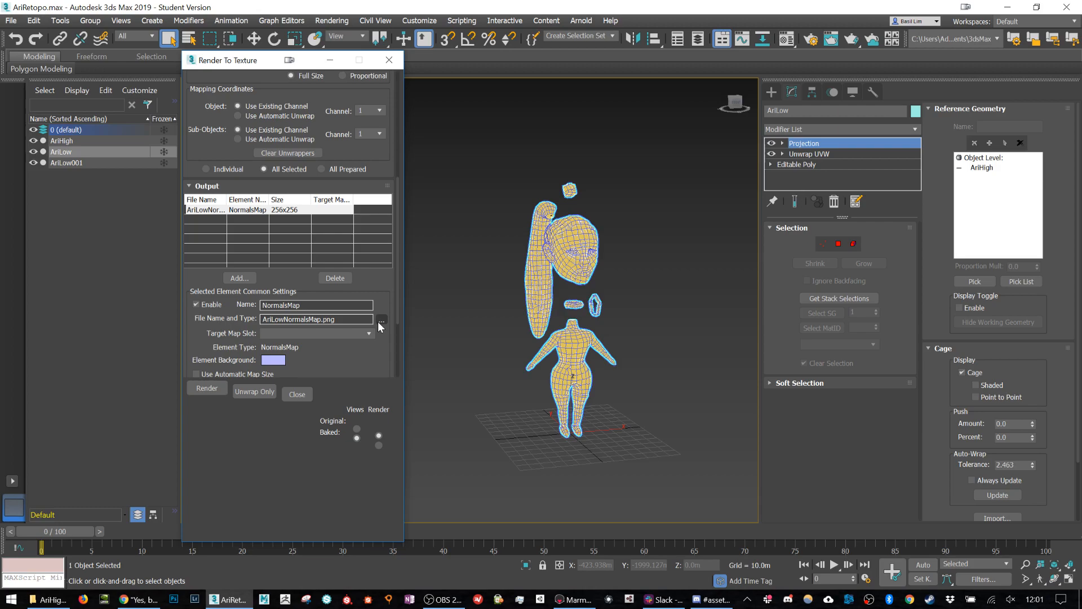
# From the output file browser, copy AriLowNormalsMap.png out of the images folder into Asset Design 2 2018's AriHightoLowPoly folder
pyautogui.click(379, 323)
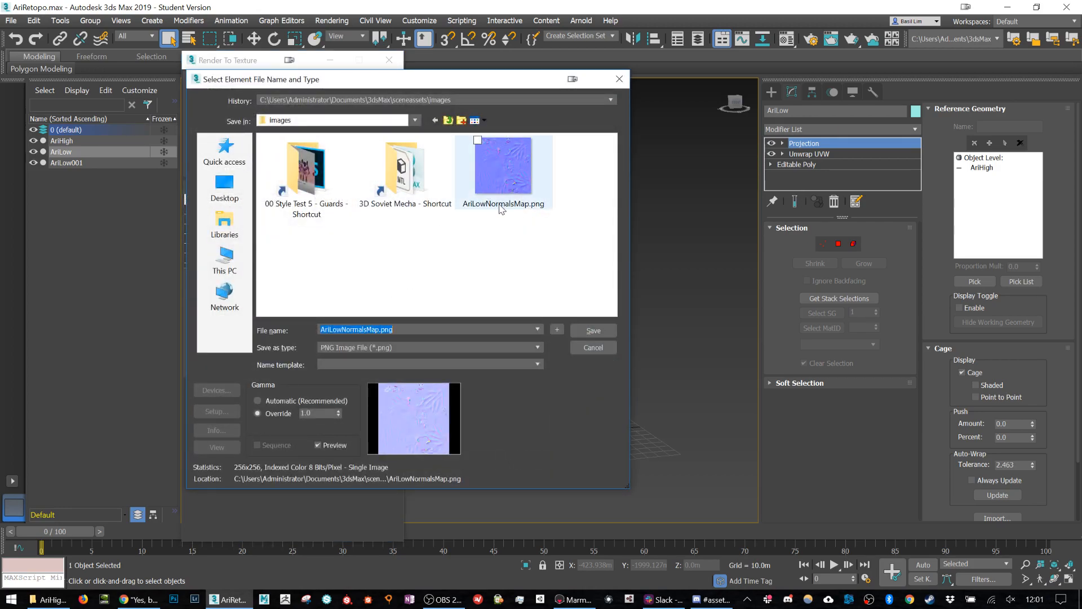
pyautogui.click(507, 205)
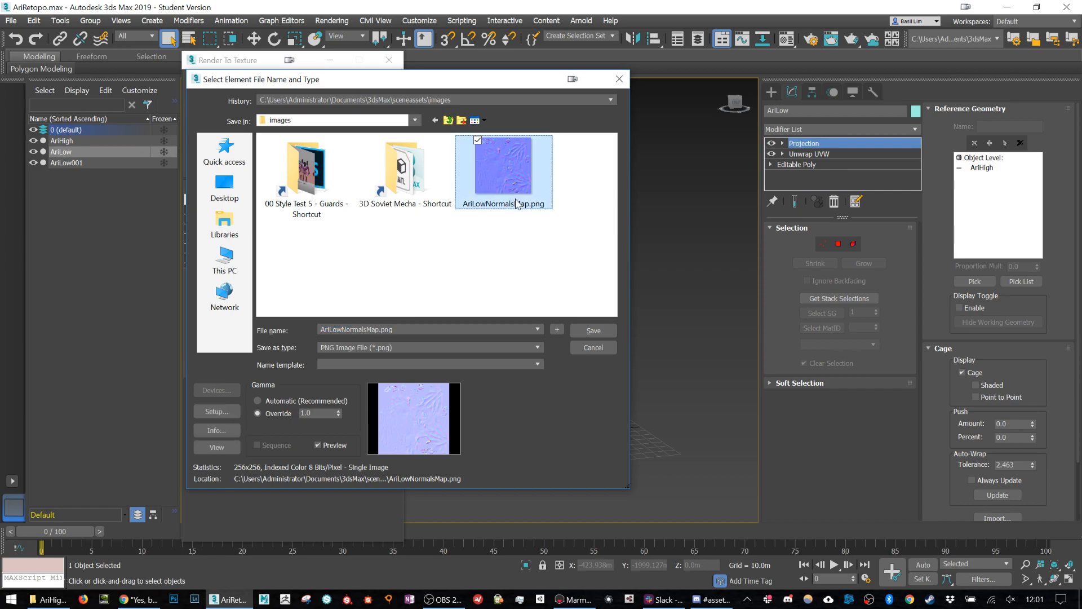
pyautogui.click(224, 189)
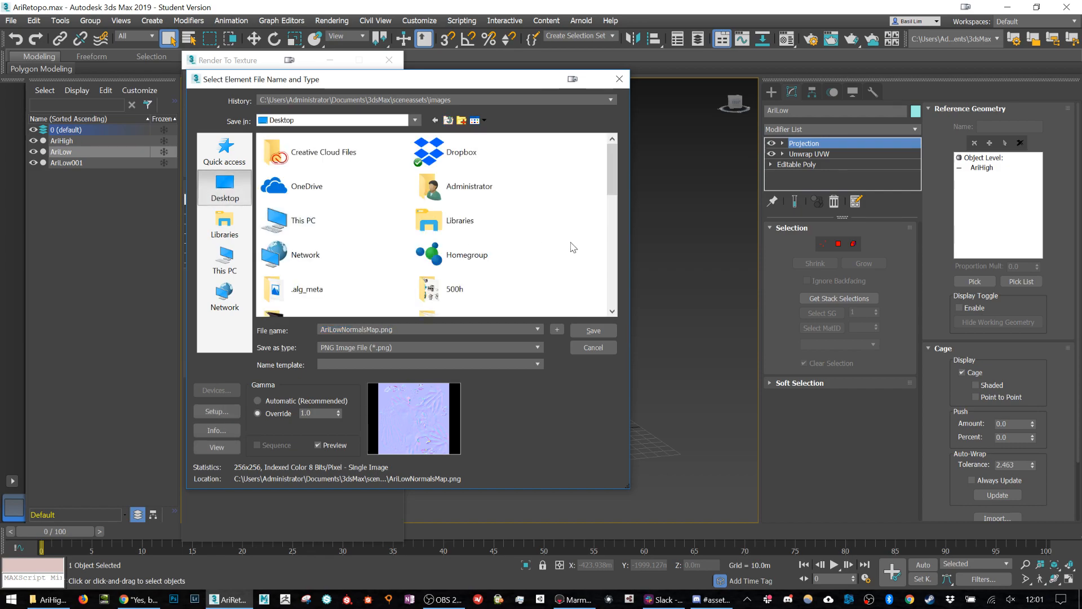
pyautogui.scroll(-5, 476, 215)
pyautogui.click(474, 185)
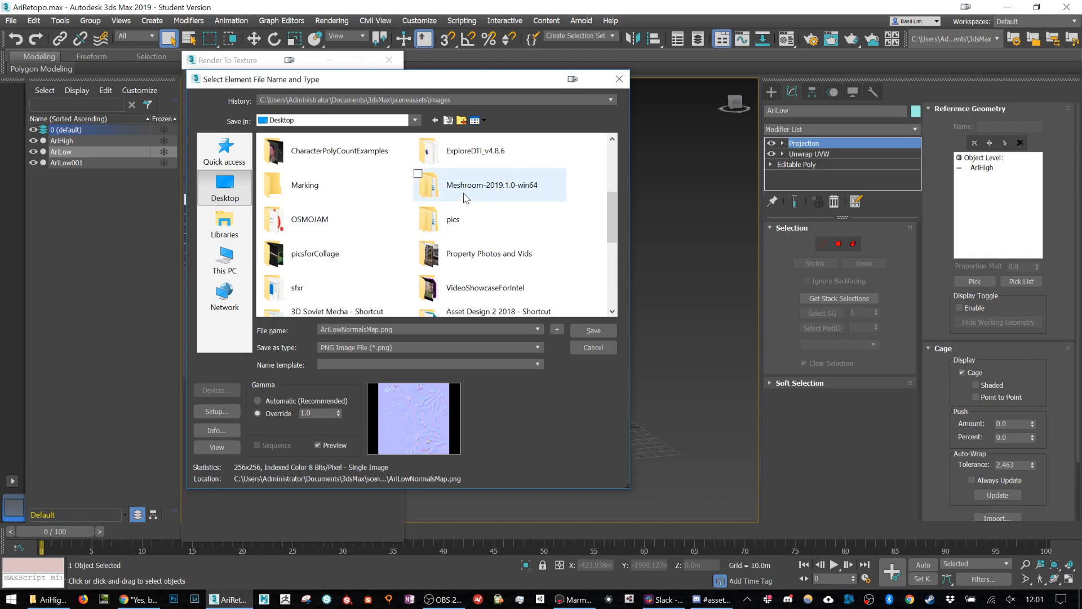
pyautogui.doubleClick(467, 297)
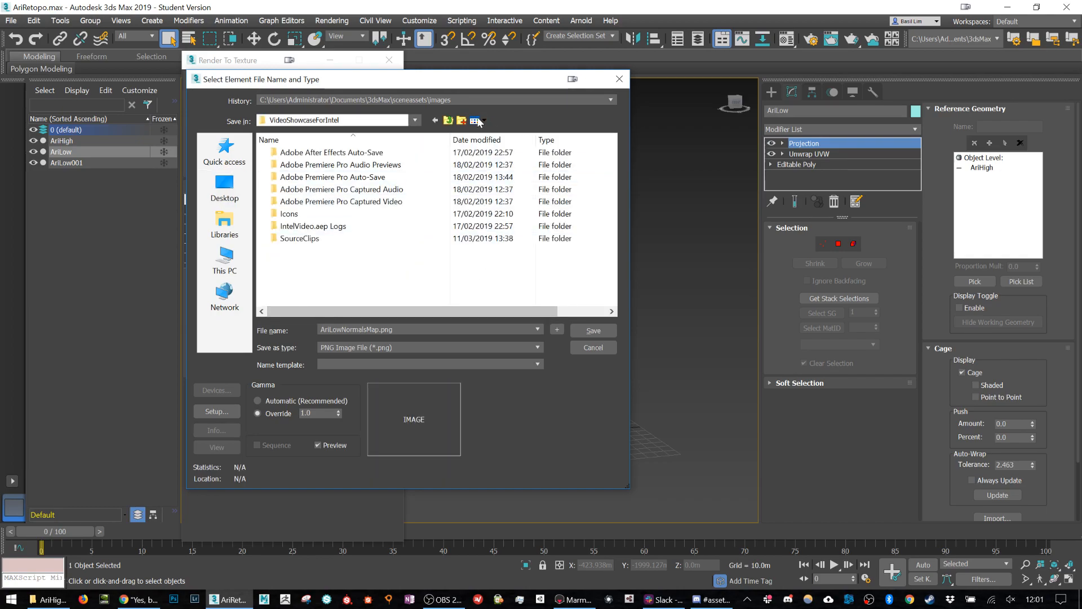
pyautogui.click(435, 120)
pyautogui.scroll(-2, 507, 271)
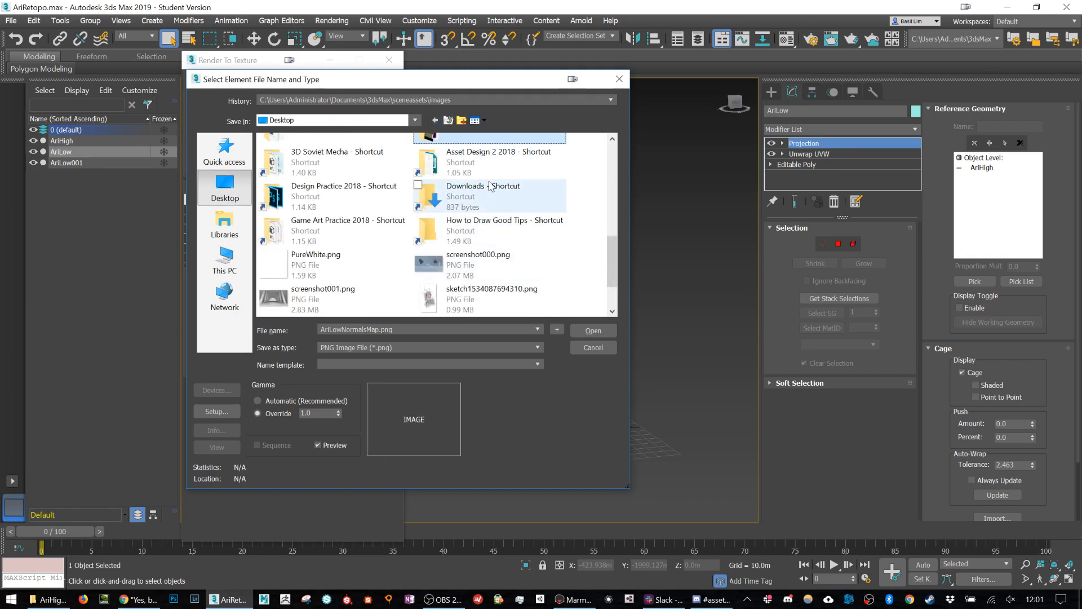
pyautogui.doubleClick(489, 163)
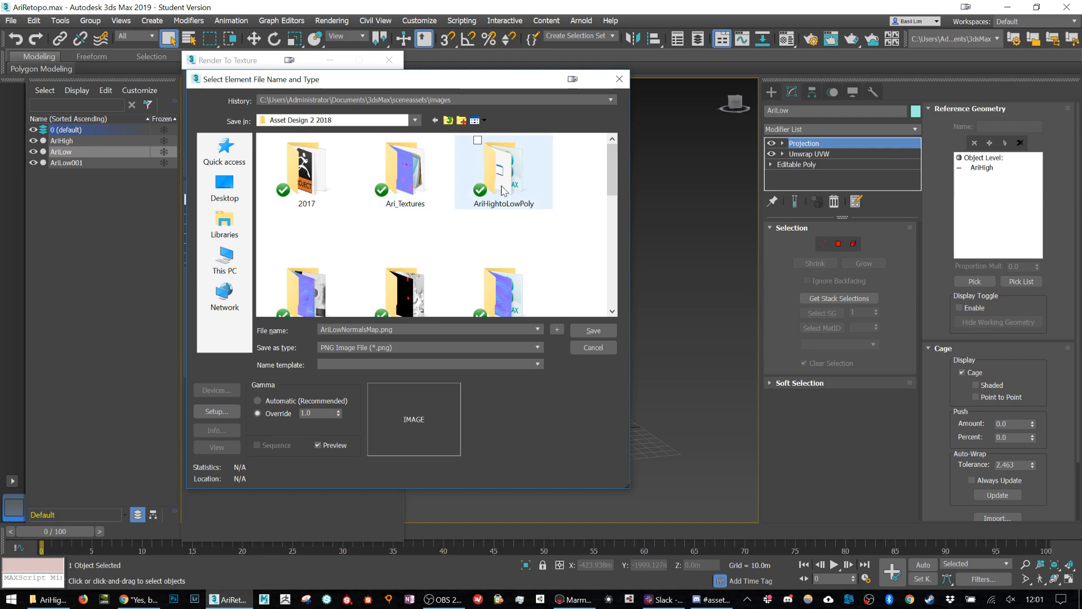
pyautogui.doubleClick(484, 195)
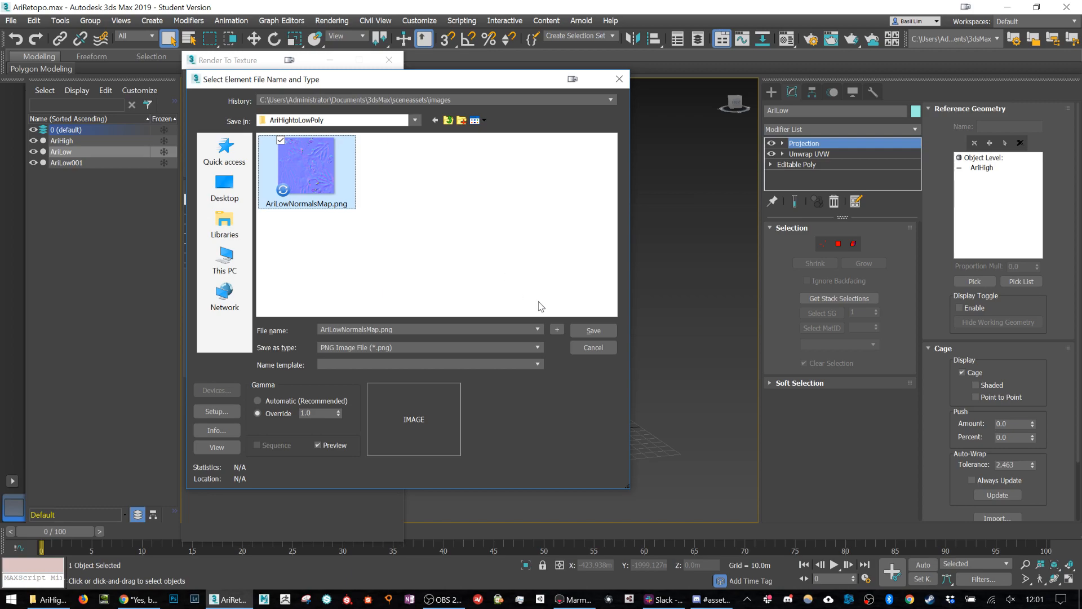
# Cancel the output file selection, close Render To Texture and return to Marmoset Toolbag
pyautogui.click(593, 347)
pyautogui.click(389, 60)
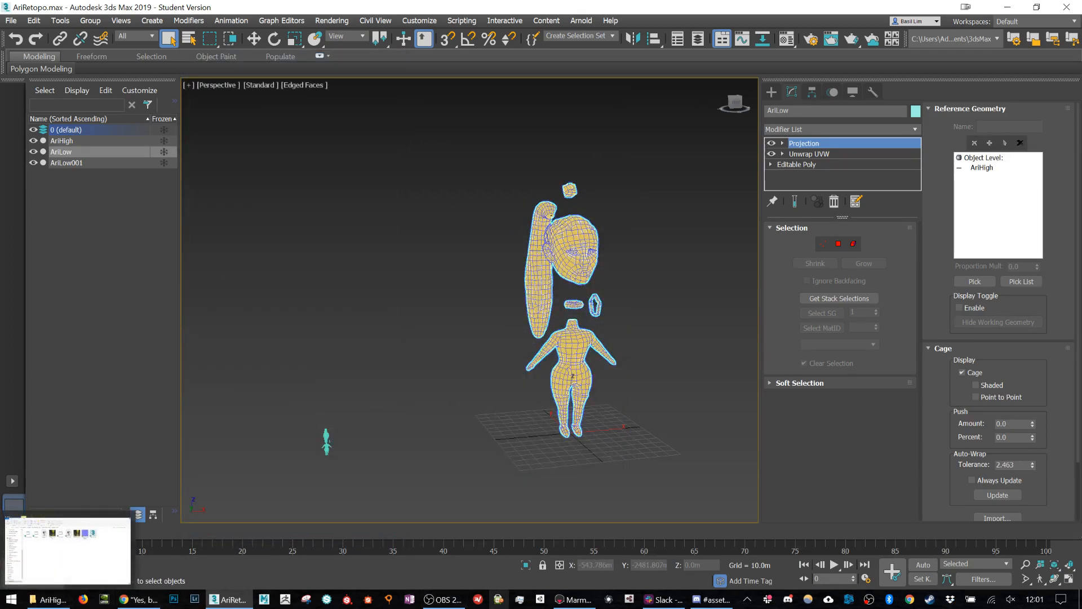
pyautogui.click(564, 601)
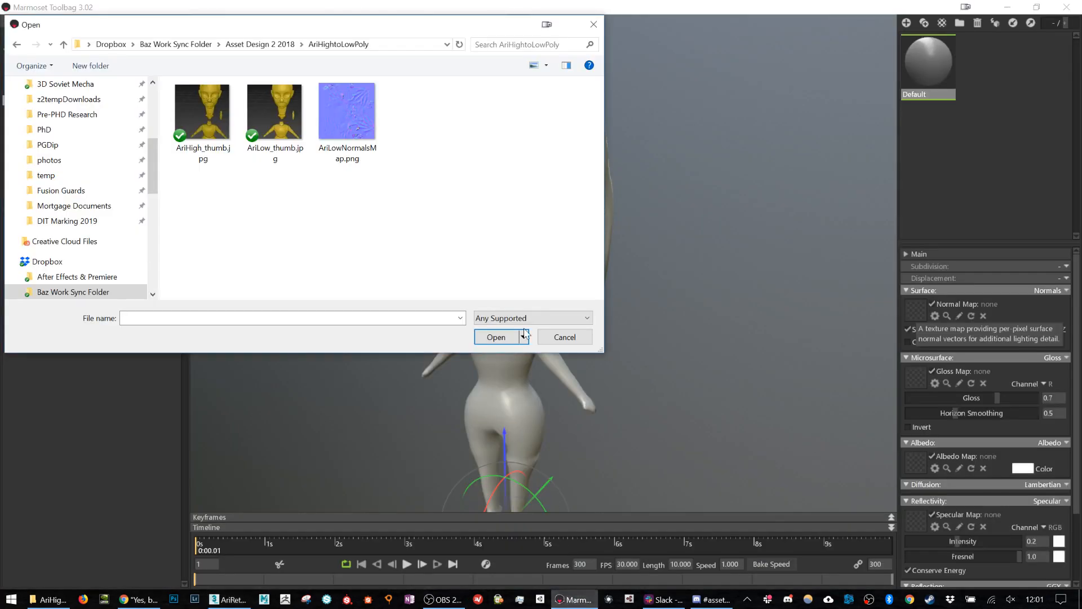
# Load AriLowNormalsMap.png as the Default material's normal map and enable Flip Y
pyautogui.doubleClick(343, 110)
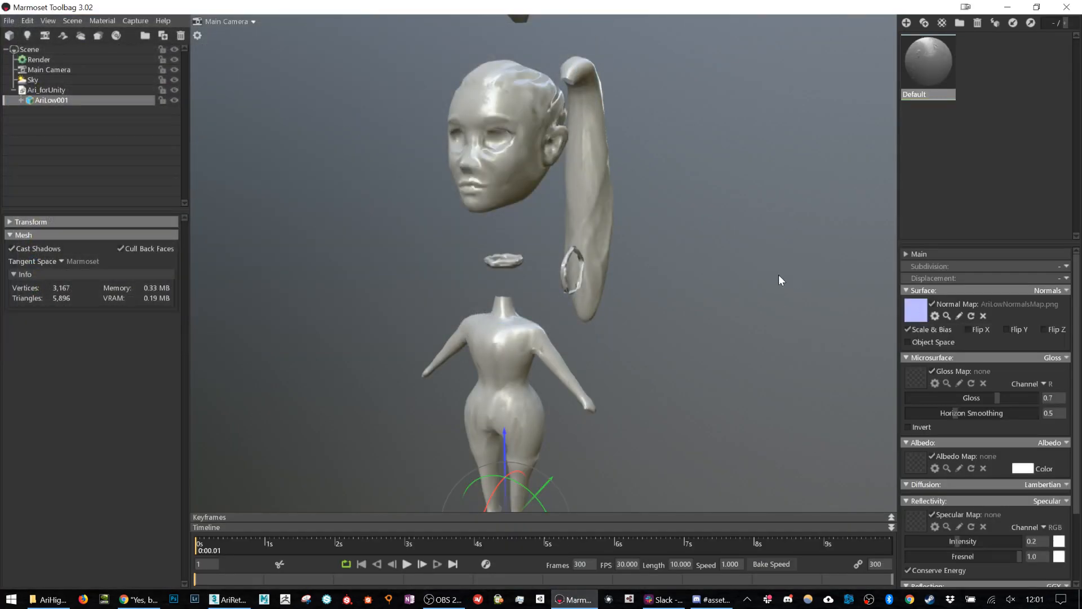
pyautogui.click(1006, 329)
# Try the normal map's Flip X, Flip Z and Flip Y options on and off to compare the shading, restoring each one
pyautogui.click(967, 329)
pyautogui.click(968, 329)
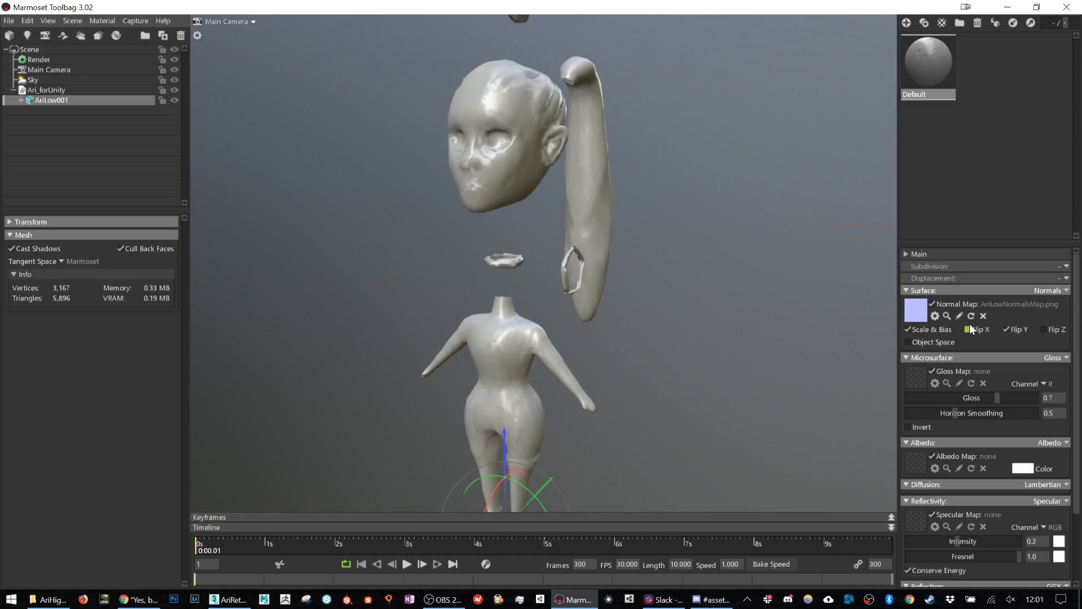
pyautogui.click(1042, 328)
pyautogui.click(1042, 329)
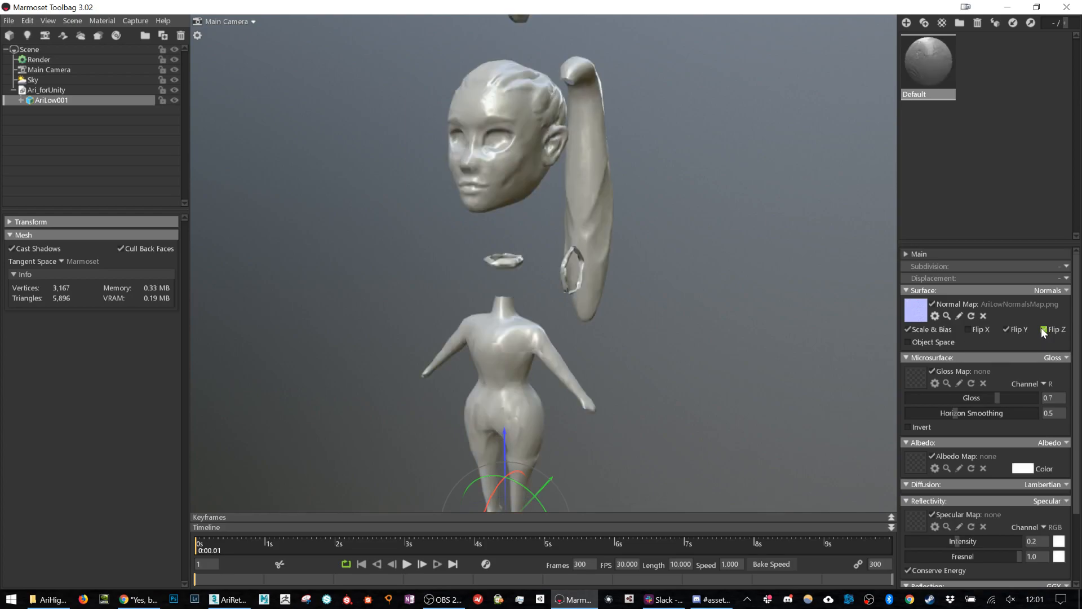
pyautogui.click(1003, 329)
pyautogui.click(1004, 329)
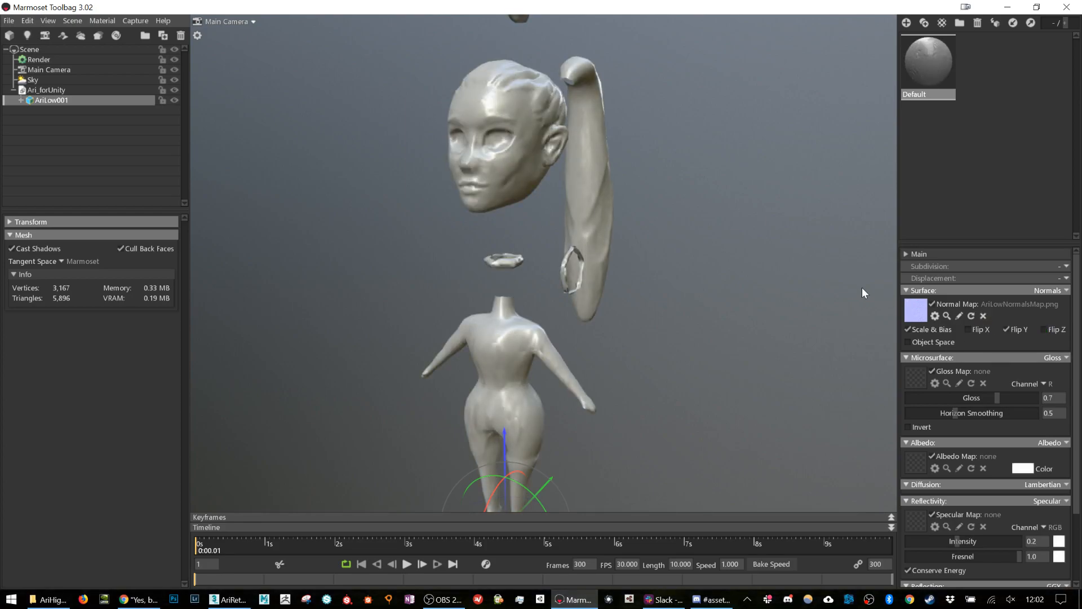
# Compare the low-poly head with and without the normal map by switching the map's visibility off and on again
pyautogui.moveTo(565, 213); pyautogui.dragTo(544, 219)
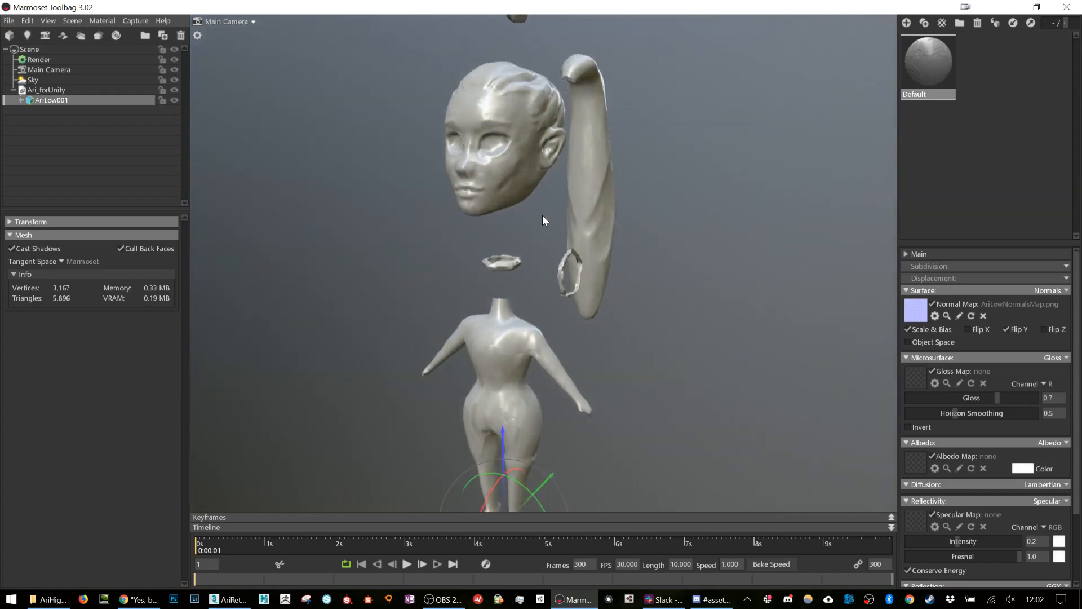
pyautogui.click(932, 304)
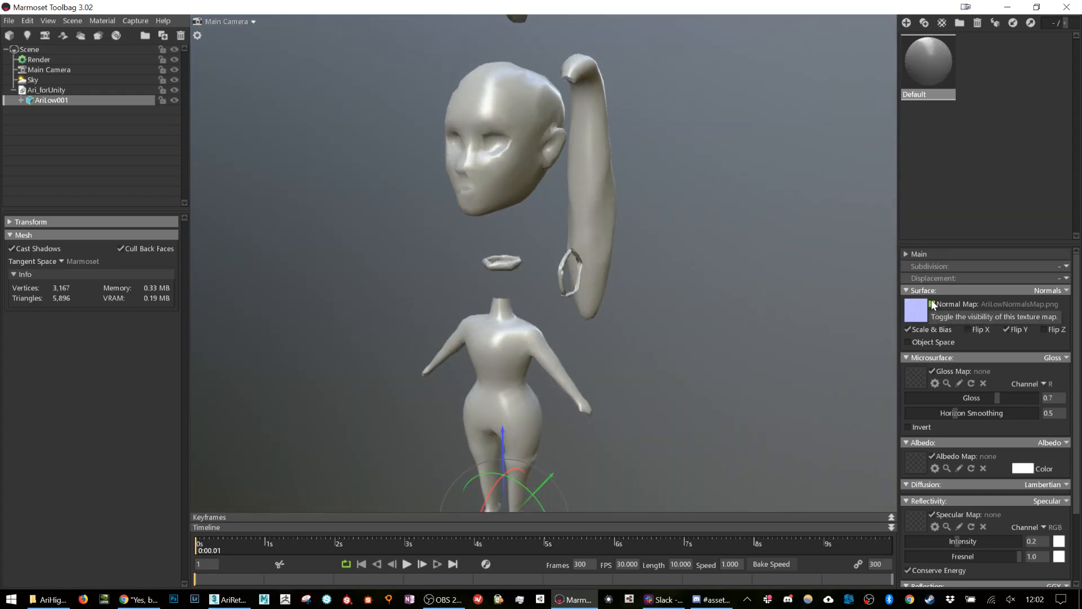
pyautogui.click(932, 304)
# Examine the normal-mapped head, ponytail and body from several angles, selecting and deselecting the mesh to compare against its wireframe
pyautogui.click(534, 164)
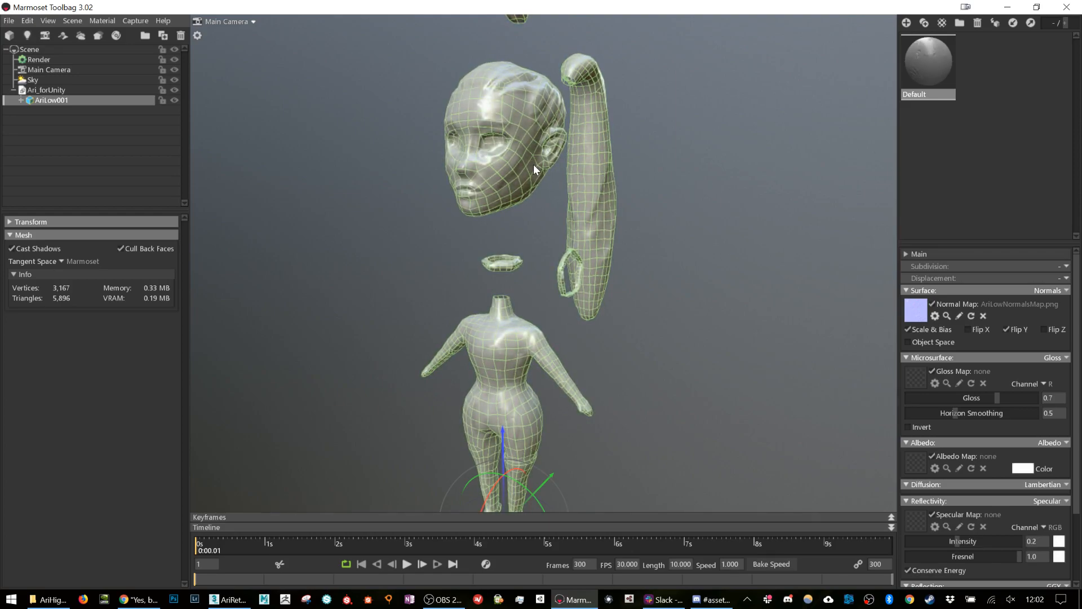
pyautogui.moveTo(620, 279); pyautogui.dragTo(558, 197)
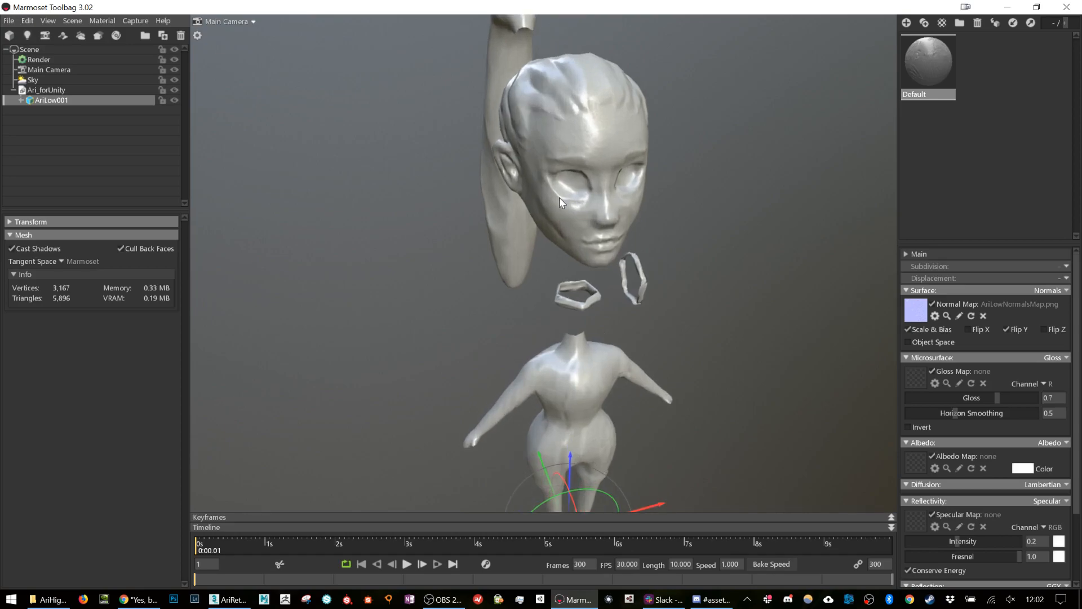
pyautogui.moveTo(668, 251); pyautogui.dragTo(661, 217)
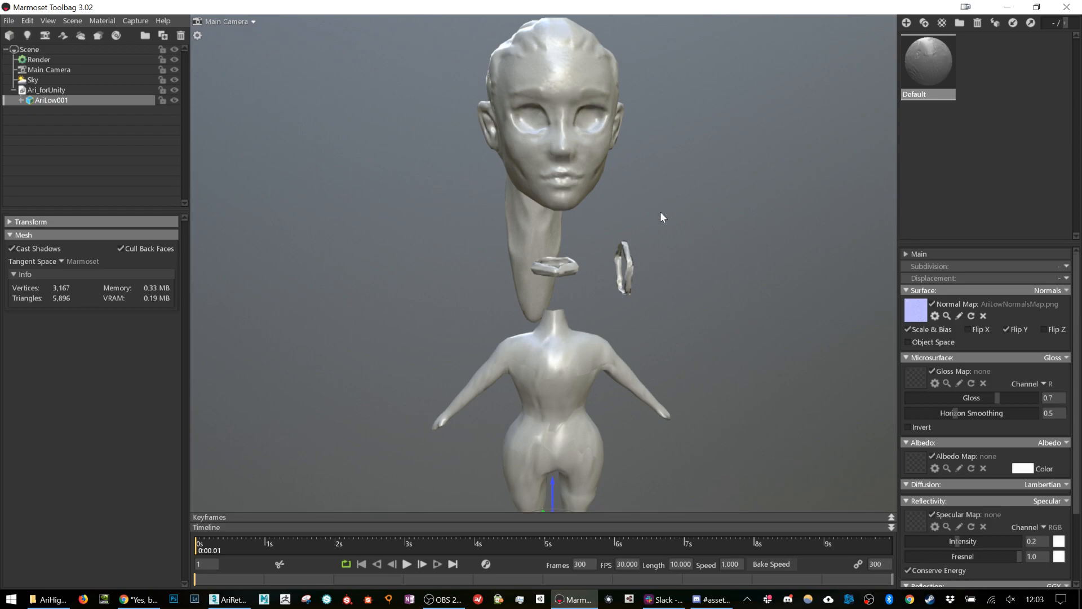
pyautogui.click(593, 137)
pyautogui.click(633, 277)
pyautogui.click(708, 221)
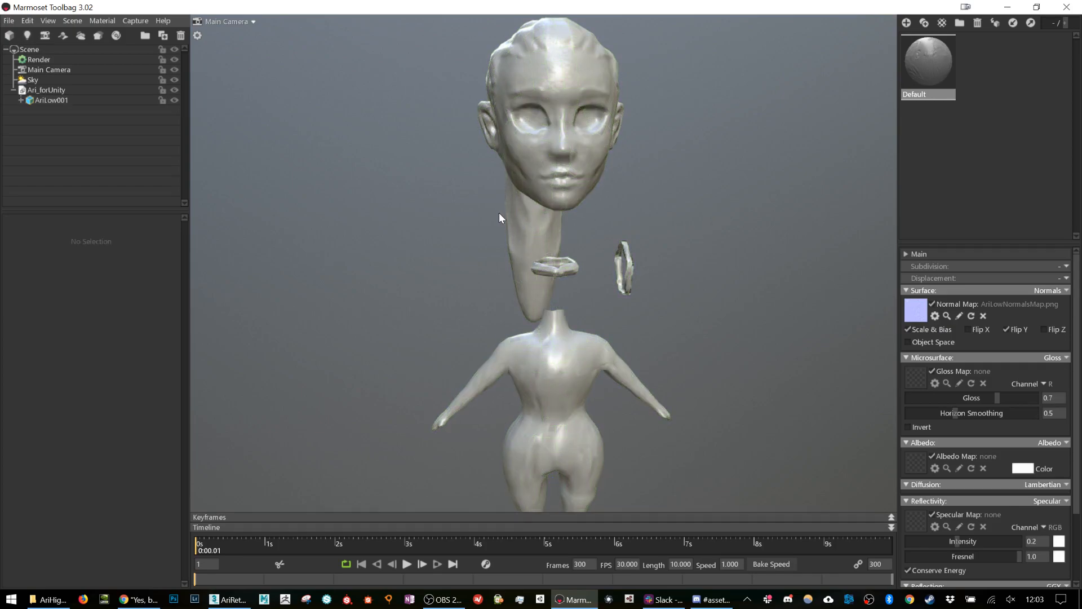
pyautogui.moveTo(779, 252); pyautogui.dragTo(605, 197)
pyautogui.moveTo(570, 151); pyautogui.dragTo(642, 362)
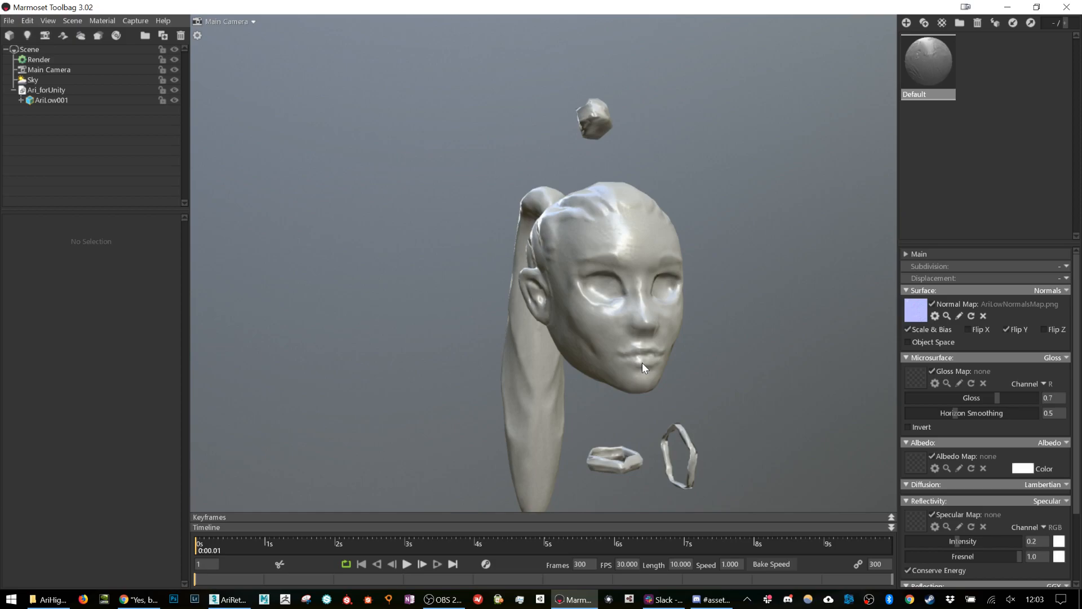
pyautogui.moveTo(730, 358); pyautogui.dragTo(610, 338)
pyautogui.click(570, 323)
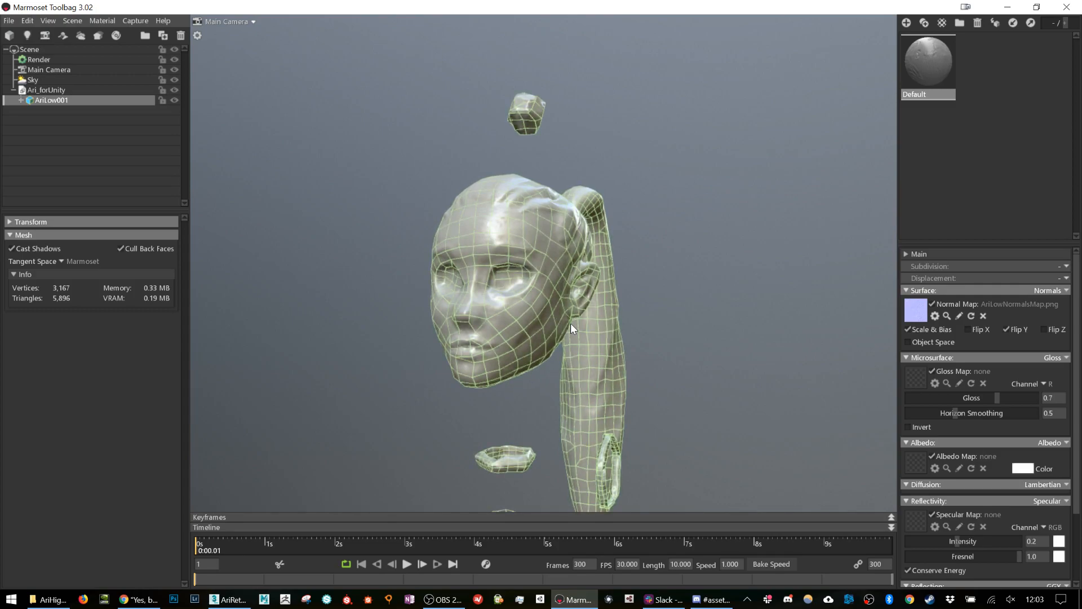
pyautogui.click(443, 599)
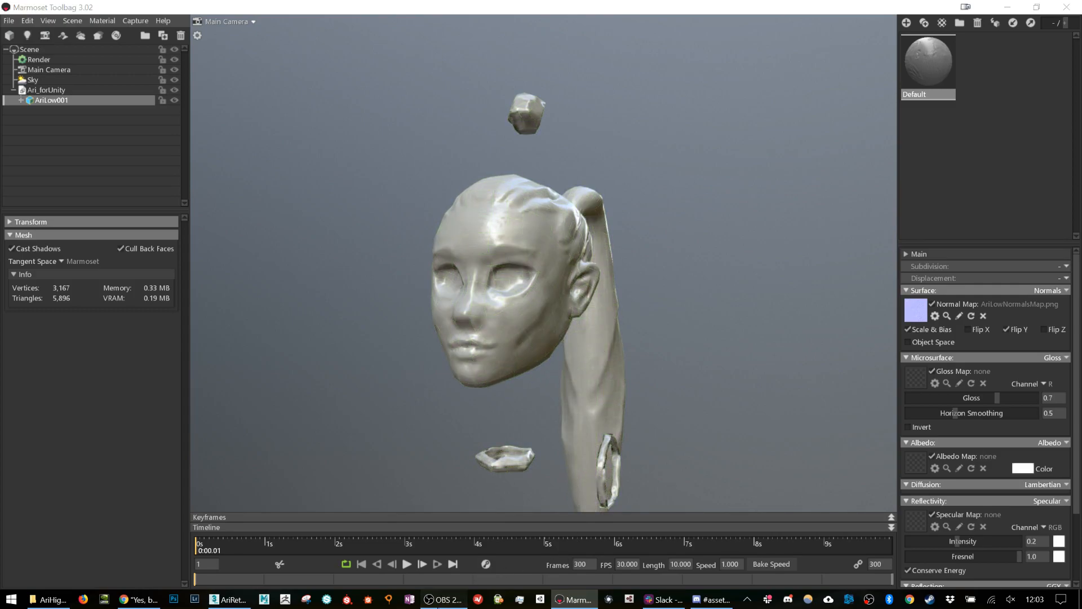